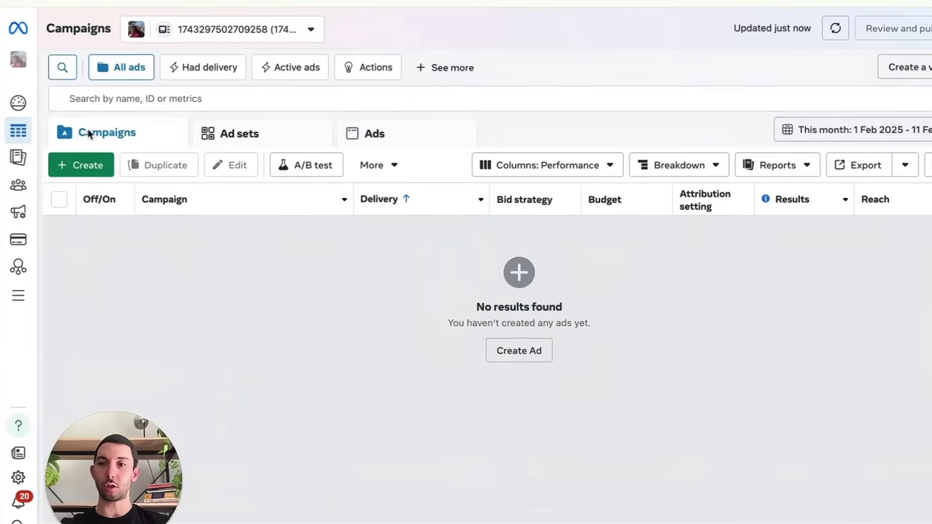
Create a new Auction campaign with the Leads objective, using the manual leads campaign setup.
left_click(77, 165)
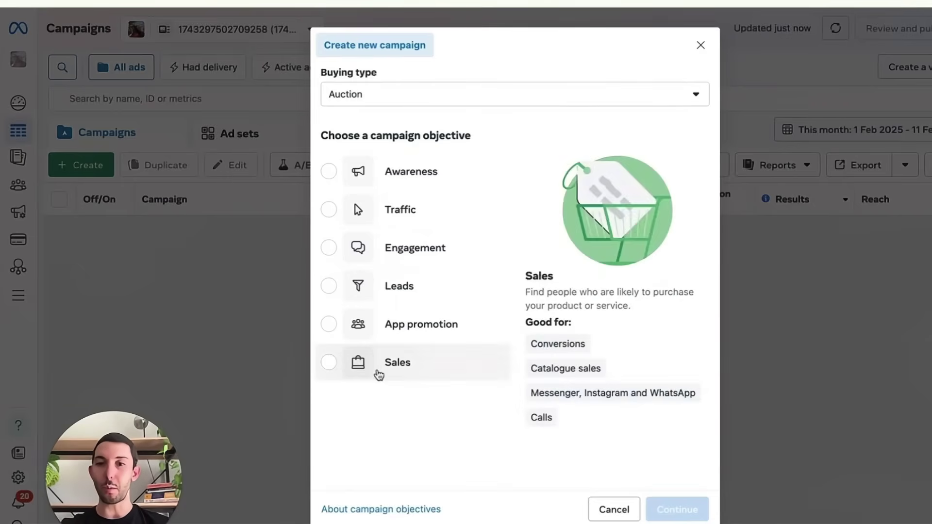
mouse_move(358, 295)
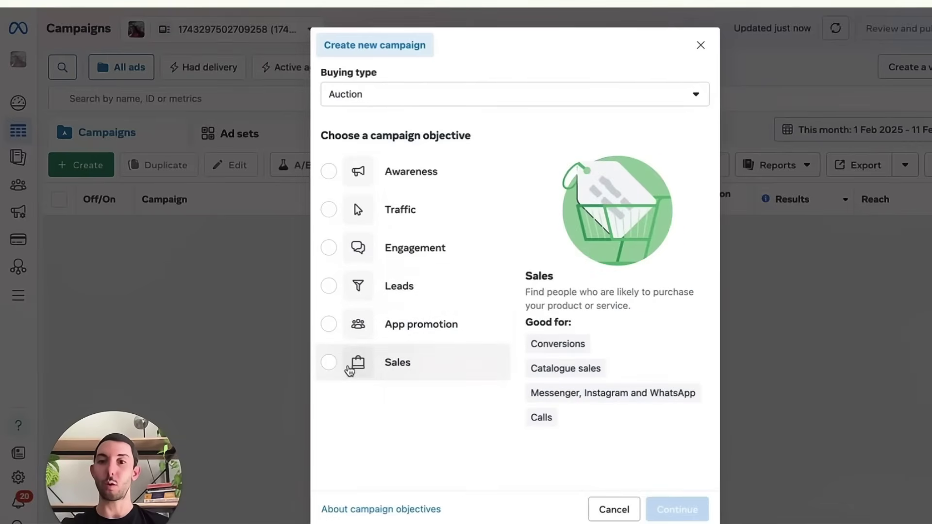
mouse_move(351, 174)
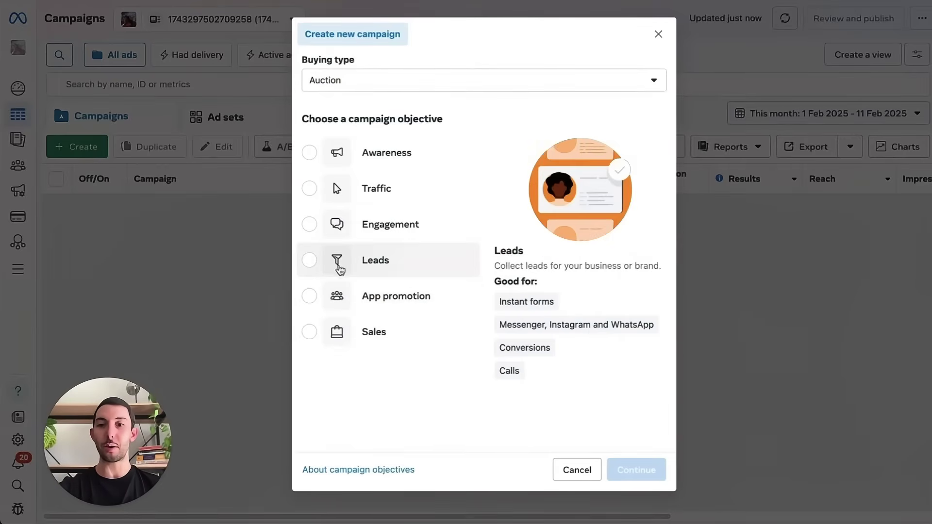
left_click(378, 264)
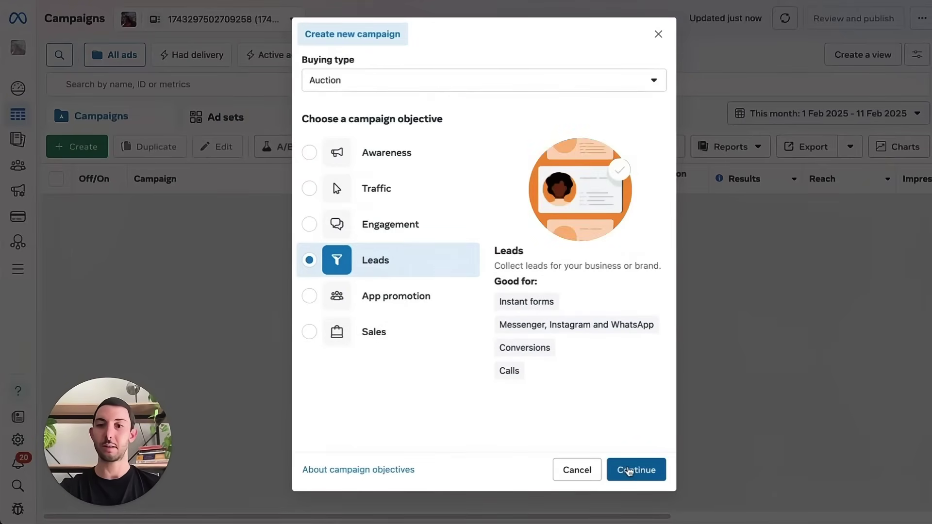
left_click(631, 469)
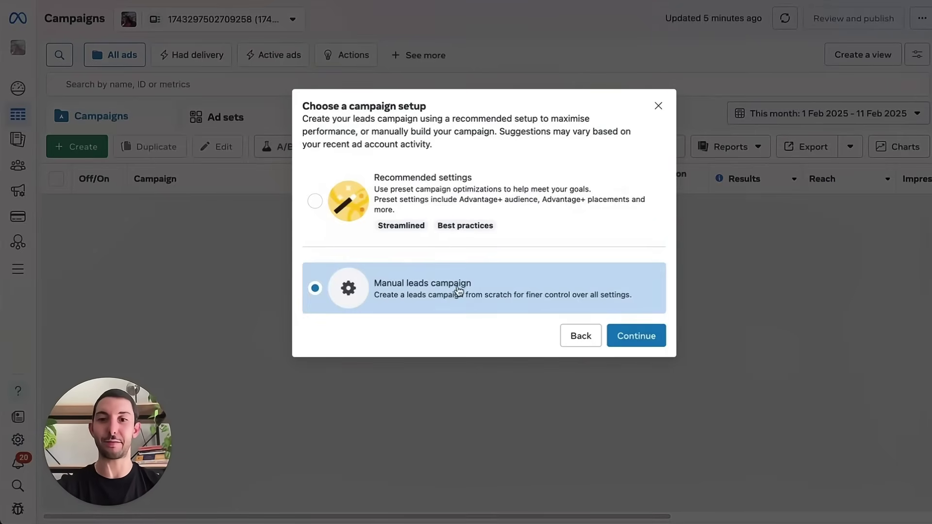
left_click(645, 344)
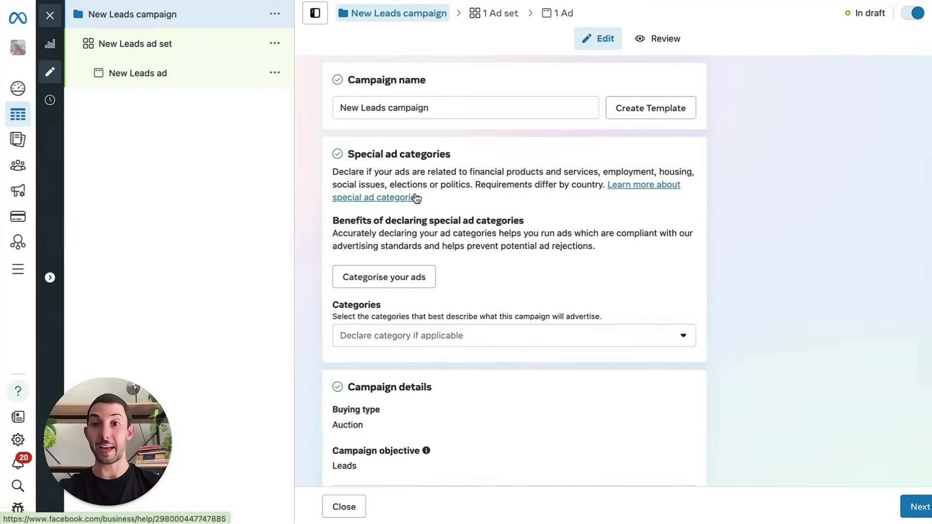
Look through the draft campaign's ad set and ad settings.
left_click(146, 49)
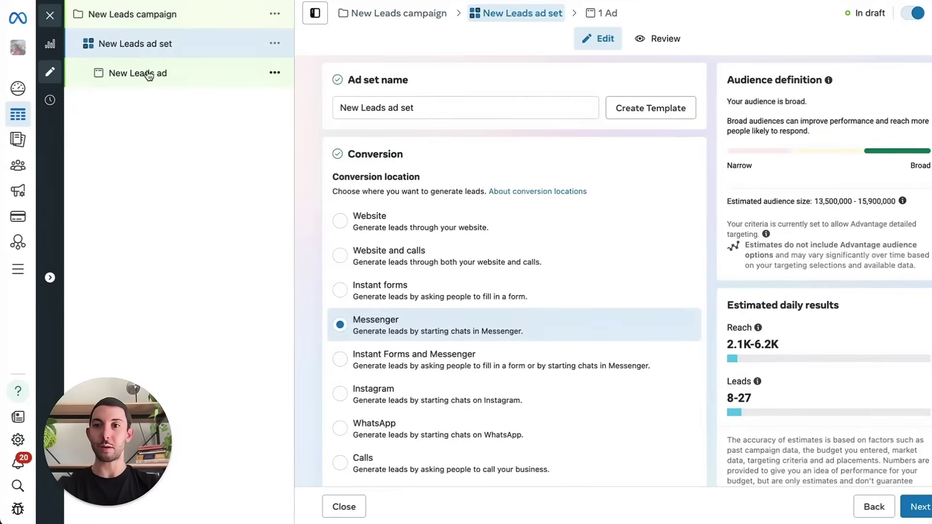
left_click(144, 74)
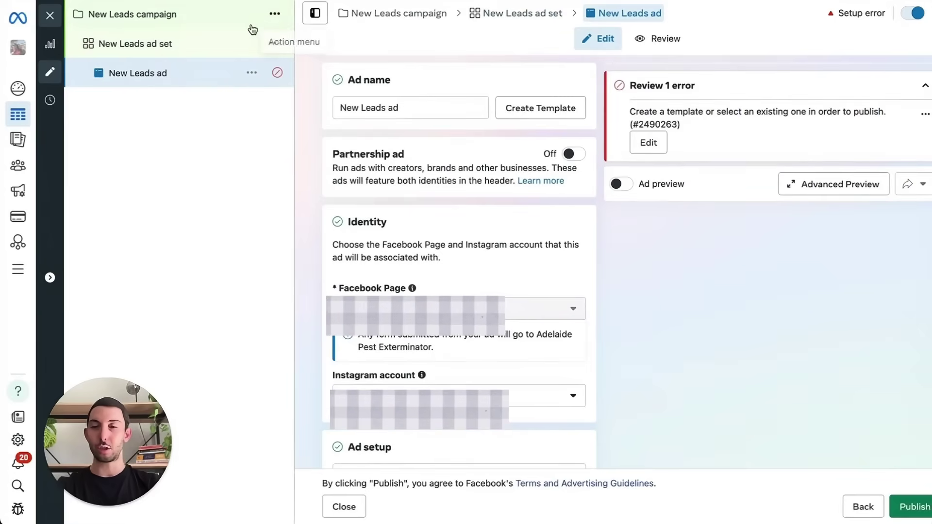
scroll(304, 232, "down", 10)
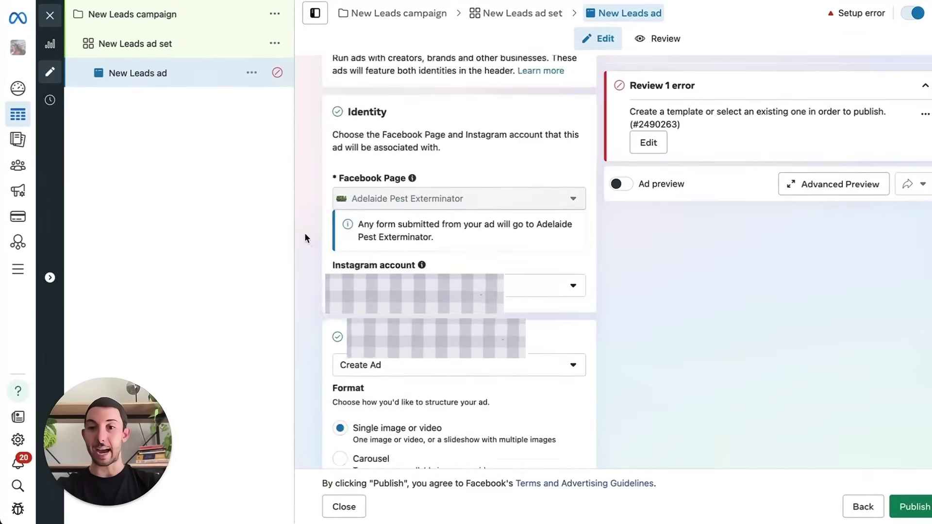
scroll(304, 232, "up", 10)
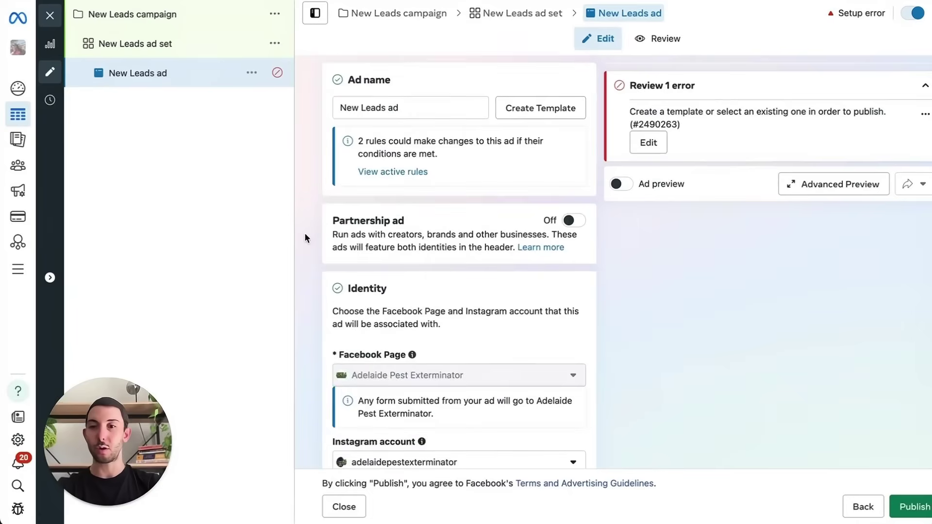
Rename the campaign as "11 Feb: New Leads Campaign".
left_click(146, 45)
left_click(157, 23)
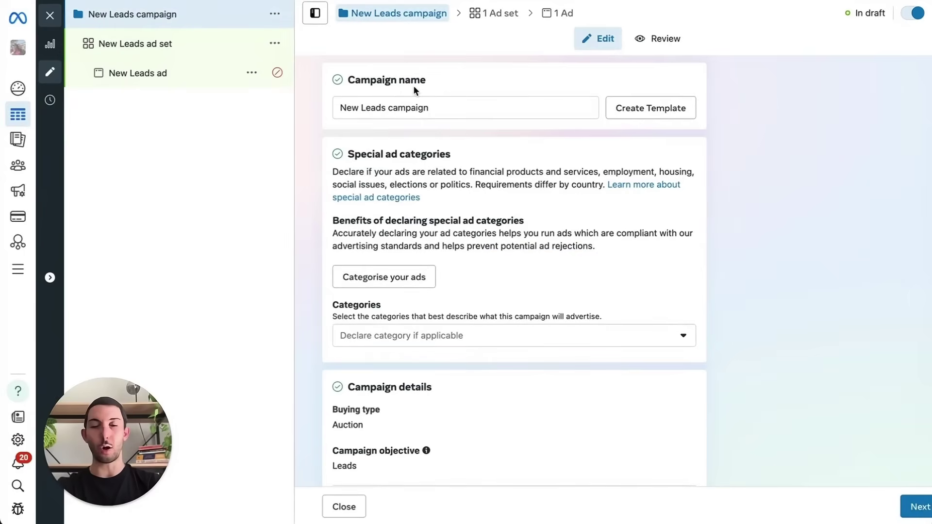
triple_click(396, 108)
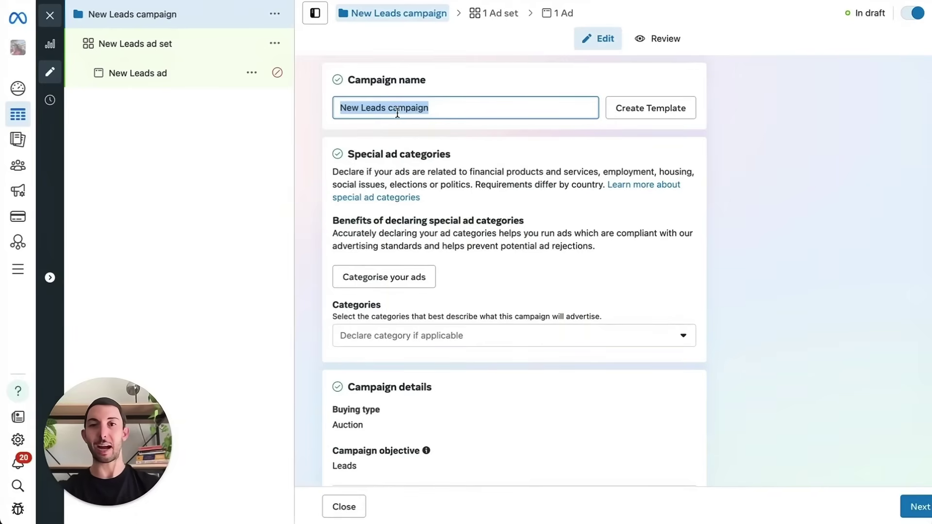
type("11")
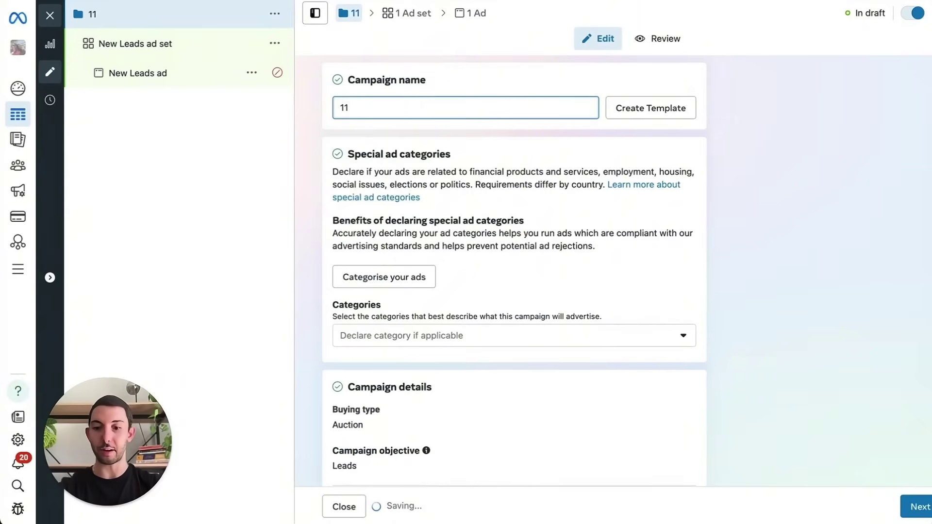
type(" Feb: ")
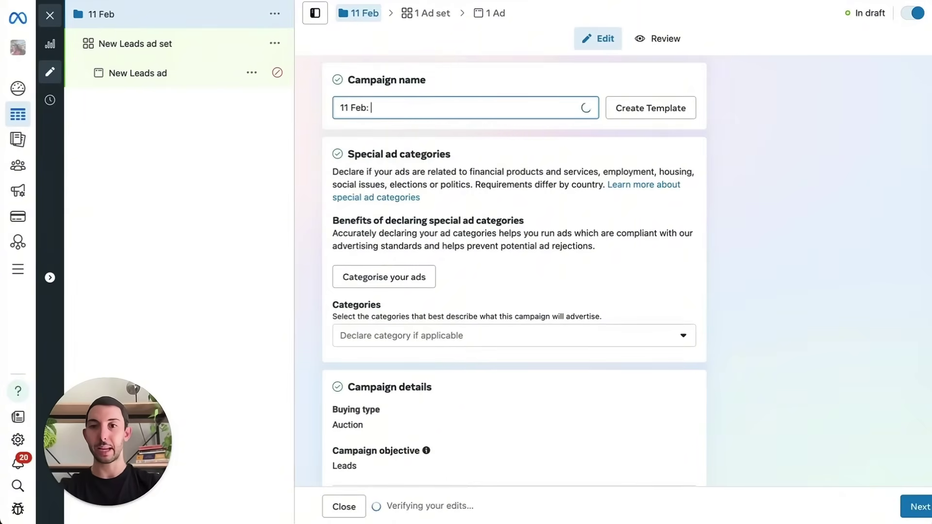
type("New Lead")
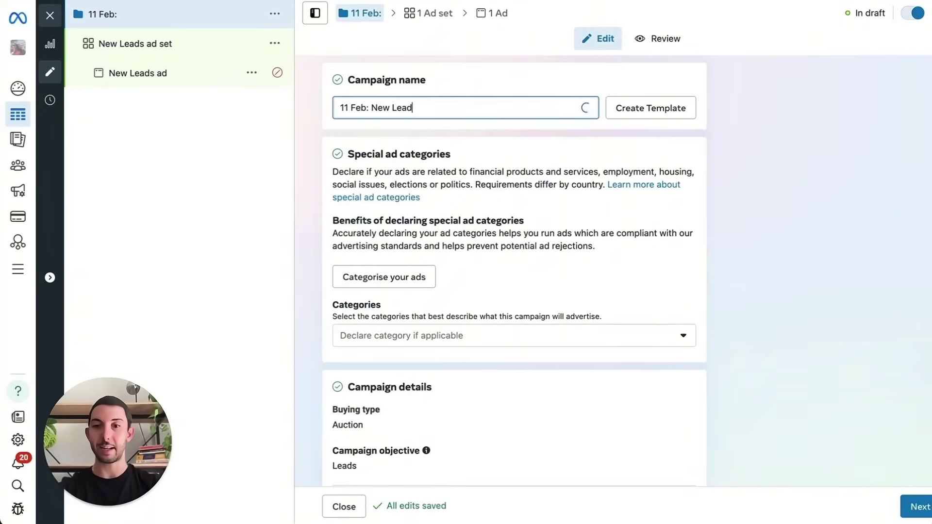
type("s Campaign")
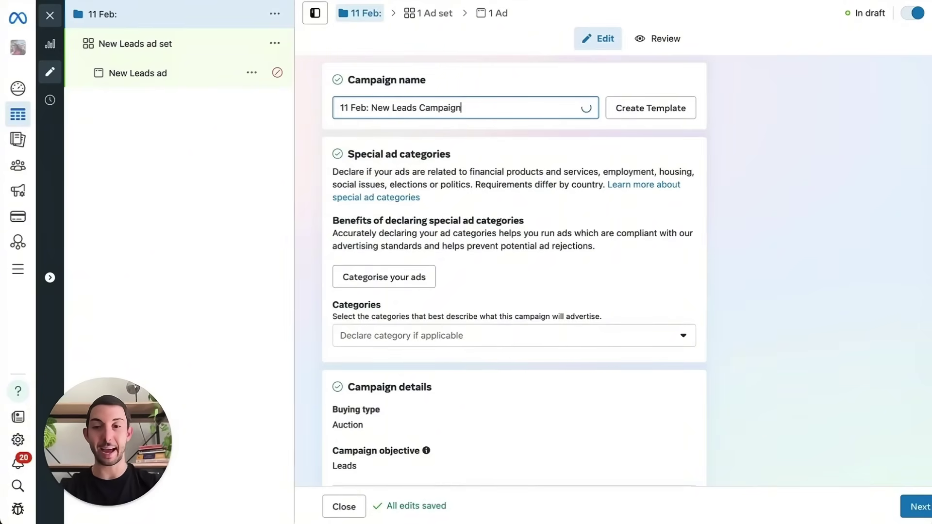
Copy the campaign name into the ad set name and change it to "11 Feb: New Leads Ad Set 1".
triple_click(384, 107)
key("ctrl+c")
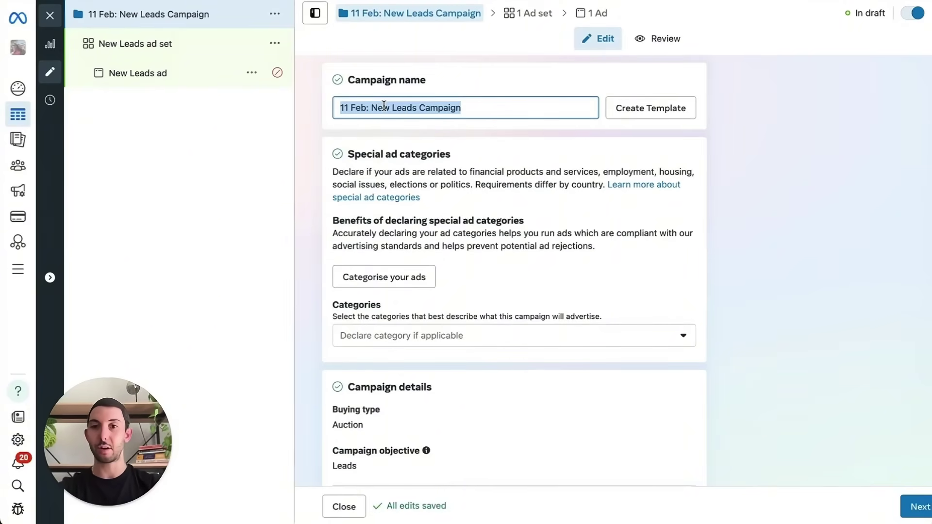
left_click(141, 50)
triple_click(375, 107)
key("ctrl+v")
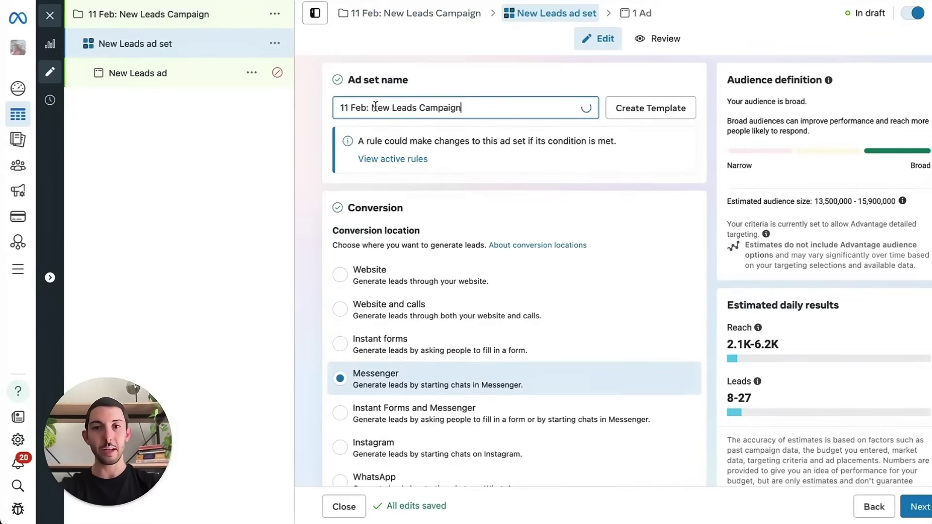
key("BackSpace")
key("BackSpace")
key("BackSpace")
key("BackSpace")
key("BackSpace")
key("BackSpace")
key("BackSpace")
key("BackSpace")
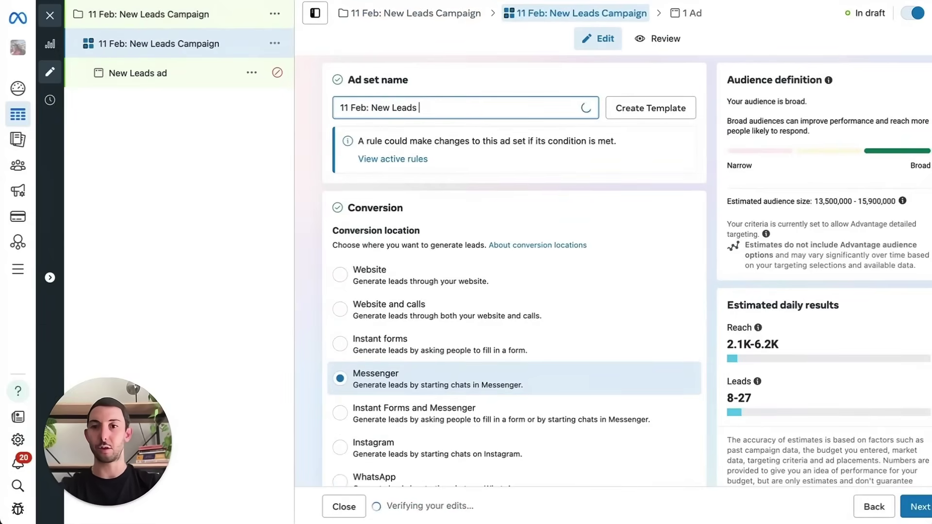
type("Ad Set 1")
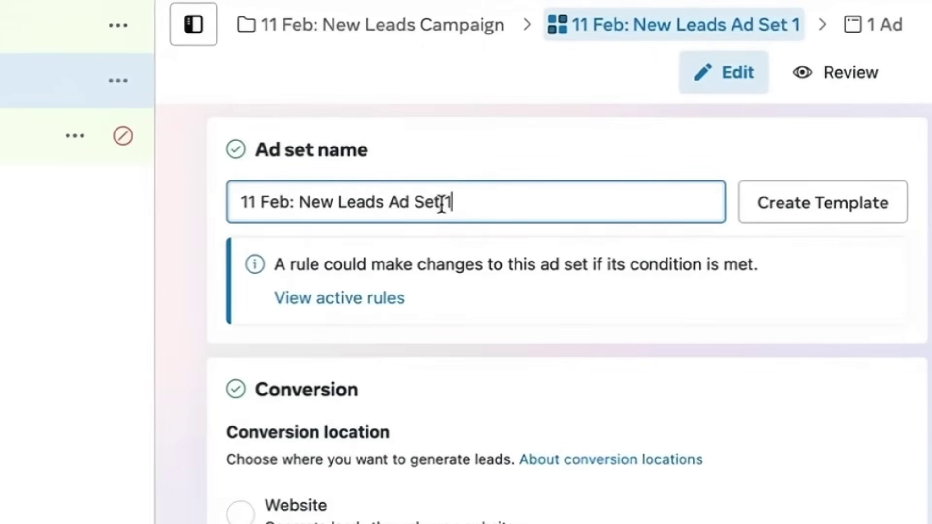
Rename the ad as "11 Feb: New Leads Ad 1", reusing the copied campaign name.
left_click(58, 137)
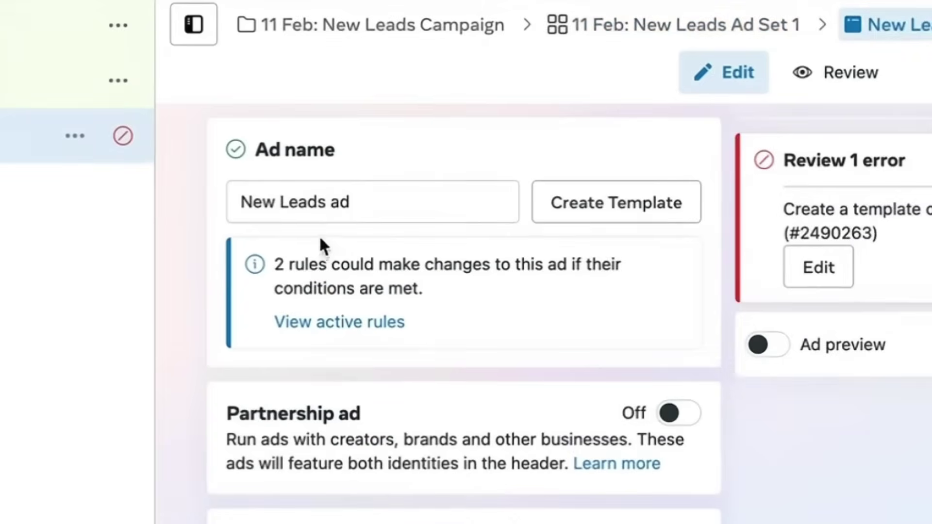
triple_click(385, 109)
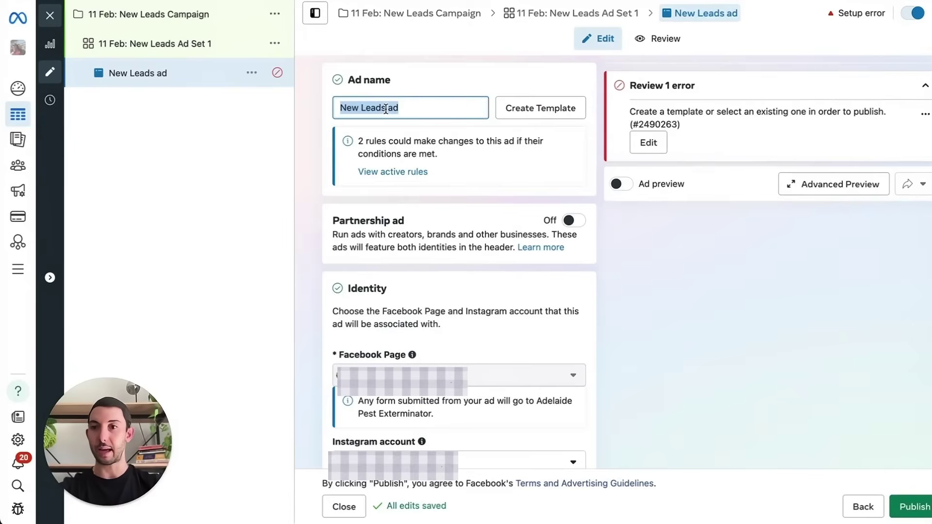
key("ctrl+v")
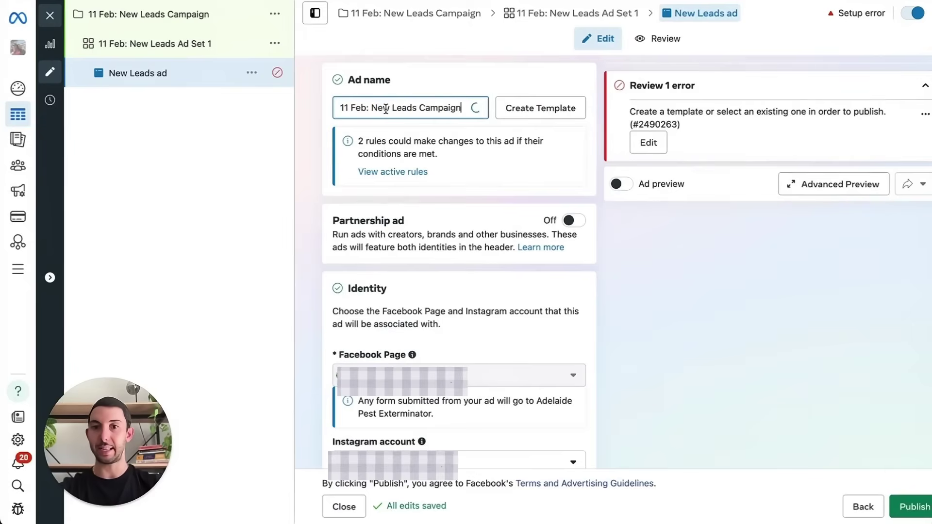
double_click(451, 107)
type("Ad 1")
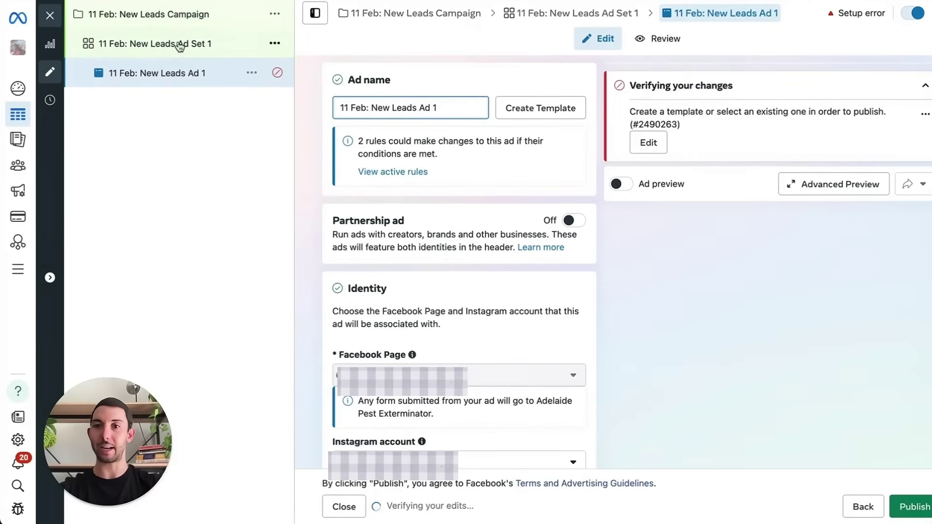
Review the campaign-level settings, including special ad categories, campaign details, Advantage campaign budget and A/B test.
left_click(141, 16)
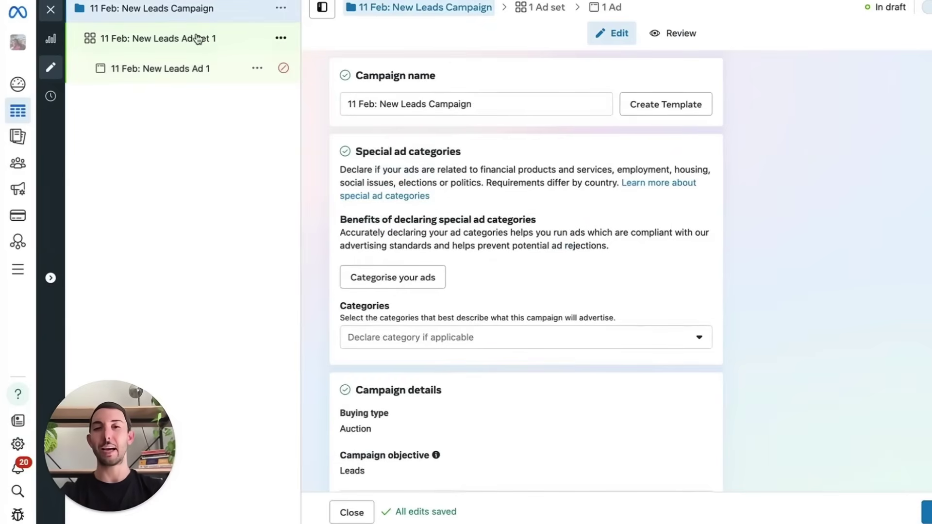
scroll(322, 147, "down", 2)
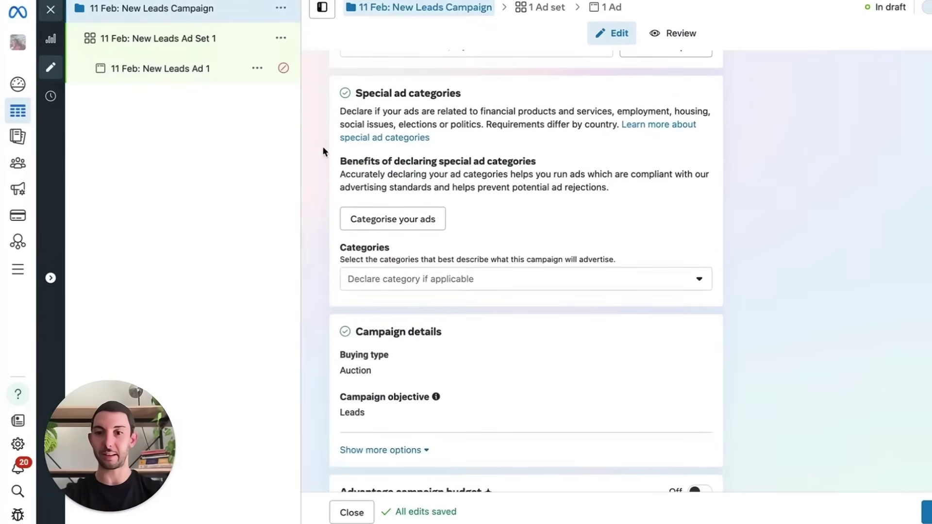
scroll(315, 204, "down", 4)
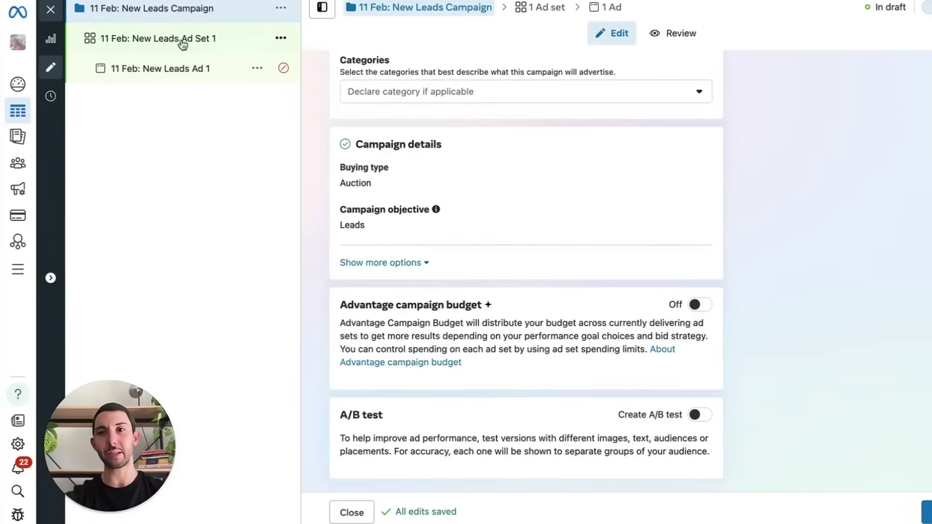
scroll(474, 179, "up", 5)
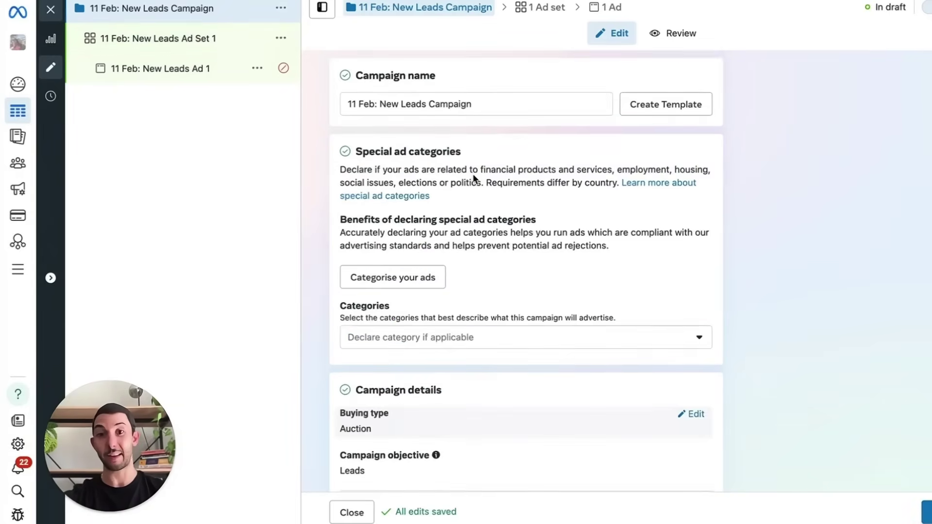
Set the conversion location of 11 Feb: New Leads Ad Set 1 to Instant forms.
left_click(193, 41)
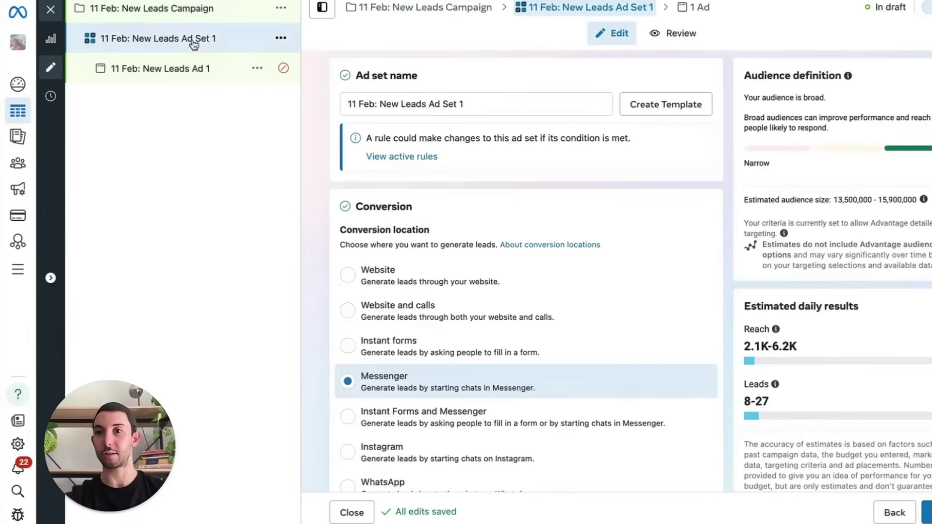
scroll(322, 289, "down", 3)
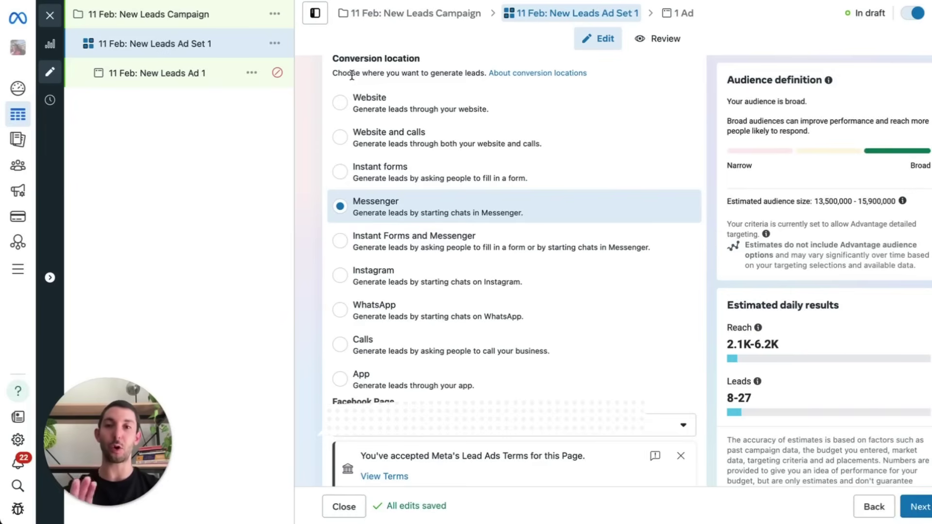
left_click(349, 174)
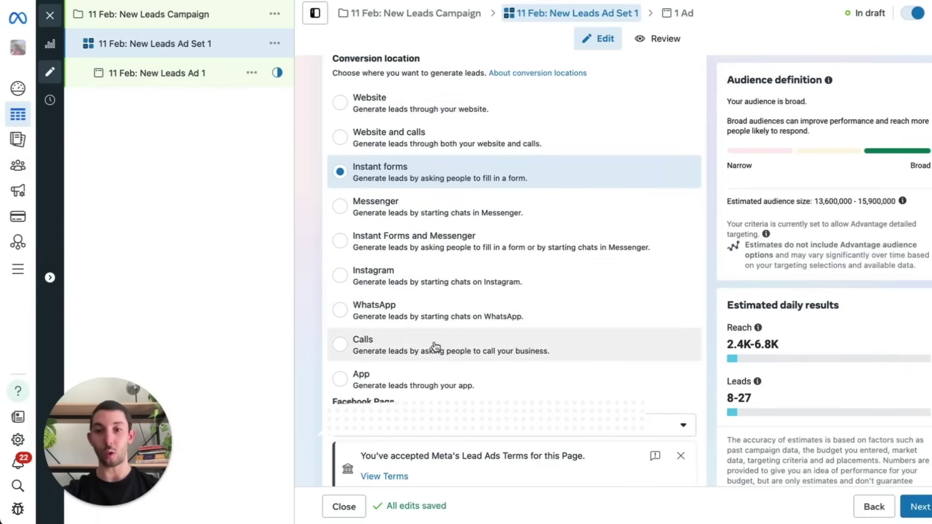
left_click(446, 111)
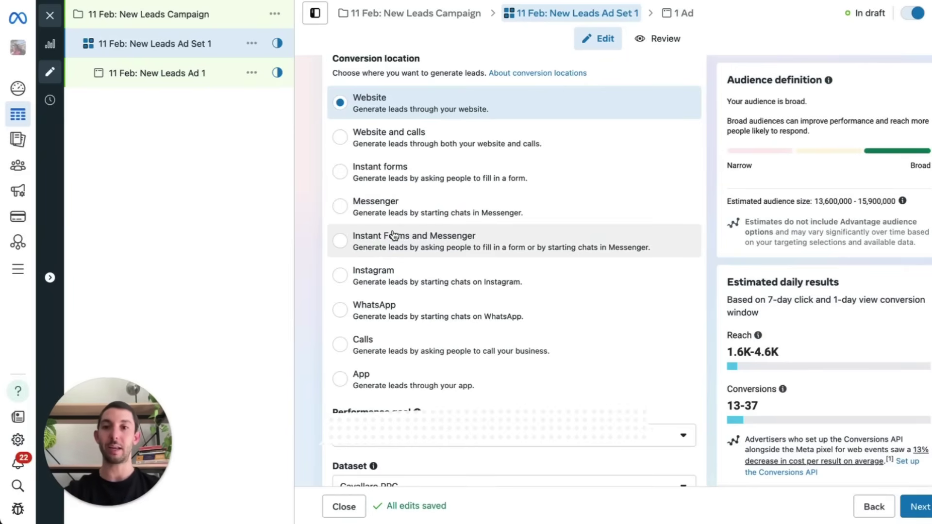
left_click(354, 178)
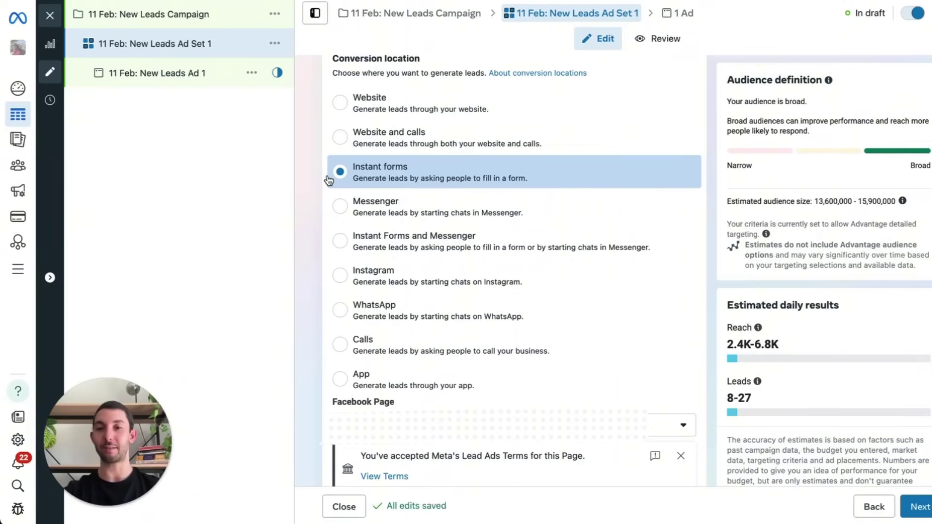
Select CavallaroMedia as the Facebook Page for 11 Feb: New Leads Ad Set 1.
scroll(307, 226, "down", 2)
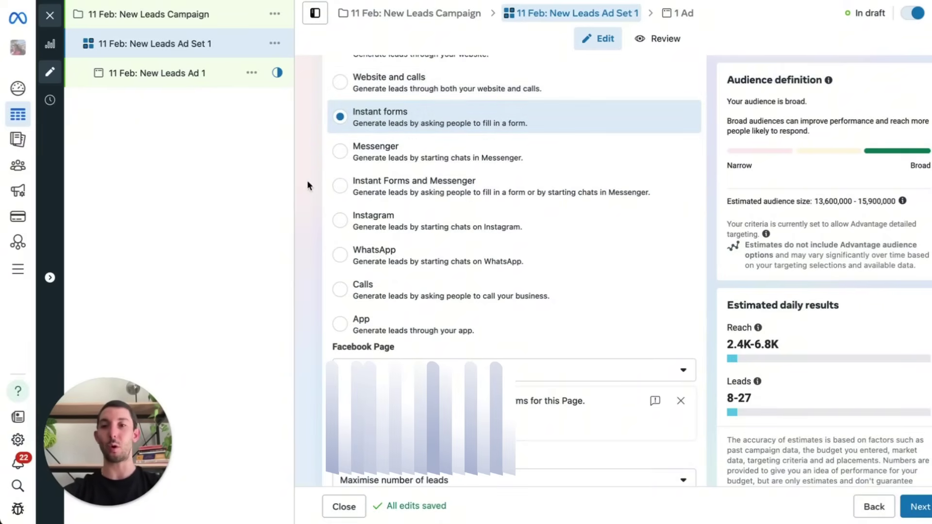
scroll(304, 190, "down", 1)
scroll(305, 190, "down", 3)
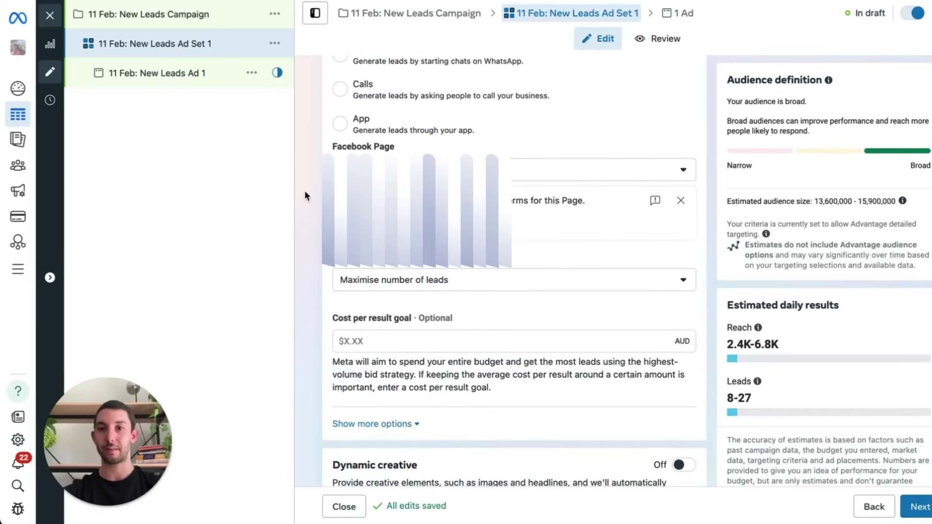
left_click(583, 170)
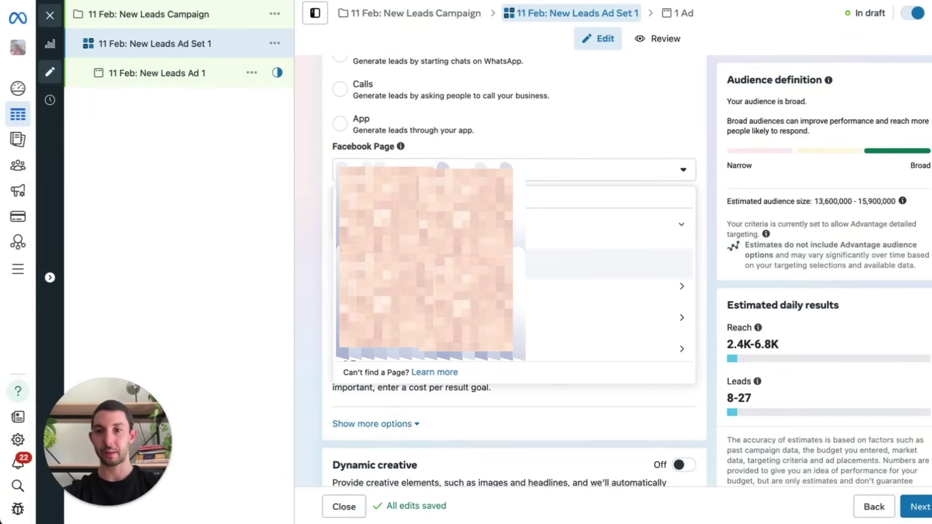
left_click(416, 252)
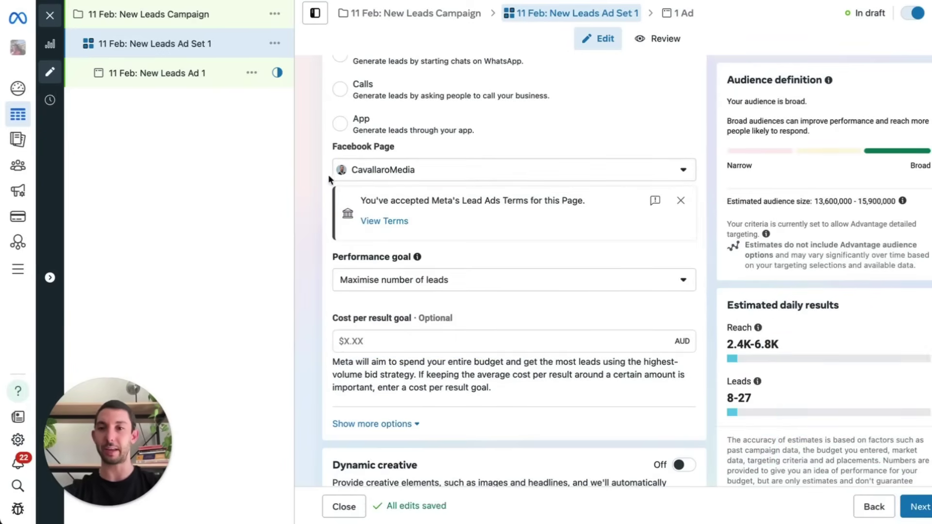
Review the ad set's lead terms notice, performance goal, cost per result goal and dynamic creative settings.
scroll(318, 208, "up", 2)
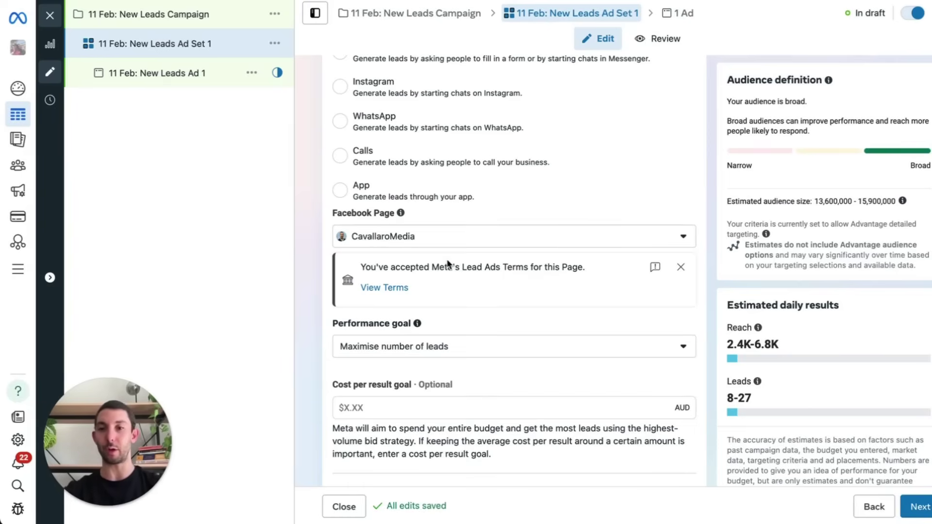
scroll(310, 287, "down", 1)
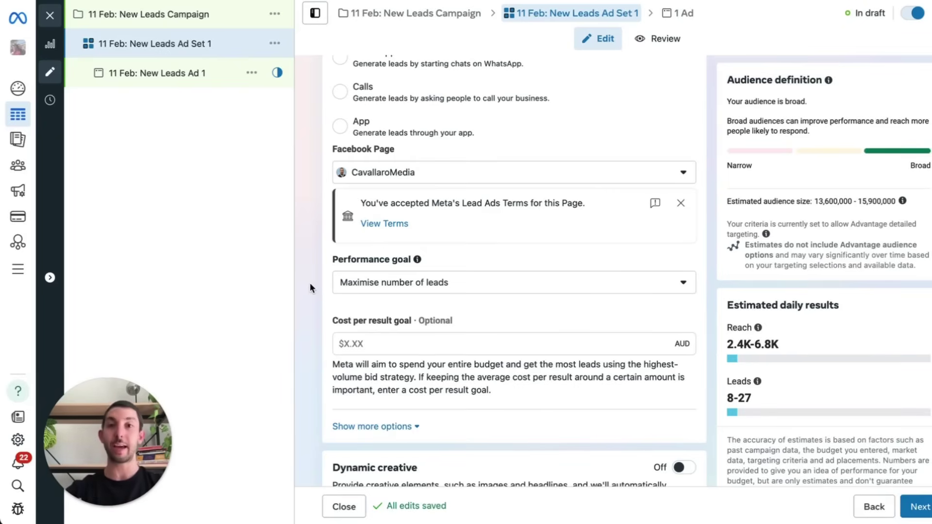
scroll(310, 284, "down", 3)
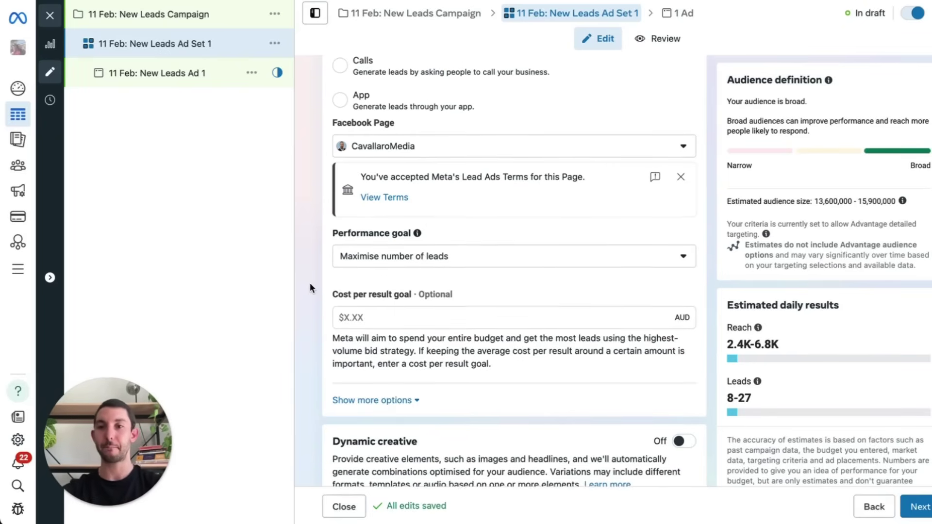
scroll(310, 283, "up", 1)
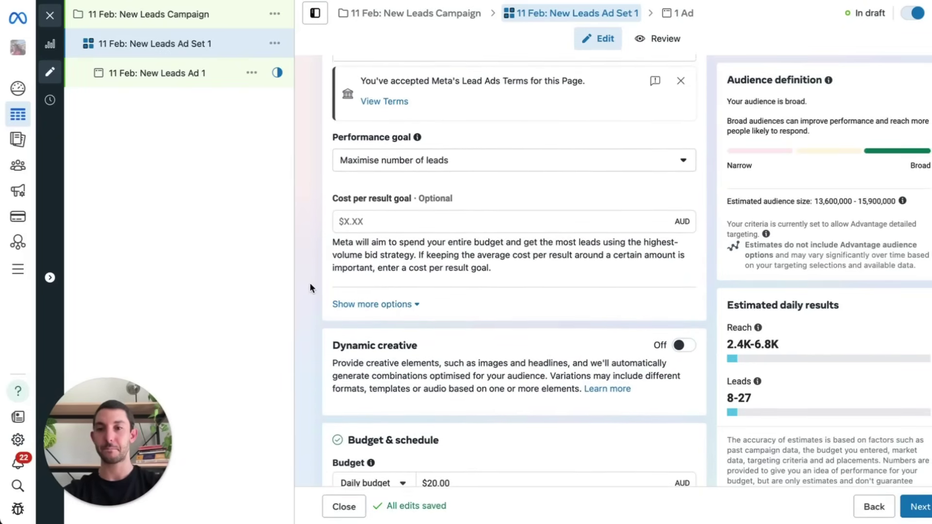
scroll(310, 287, "up", 1)
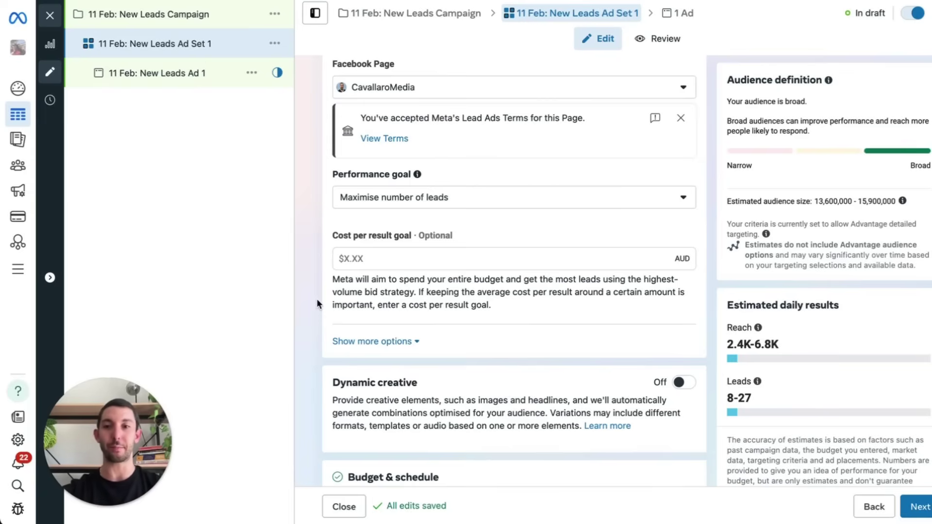
scroll(316, 298, "down", 3)
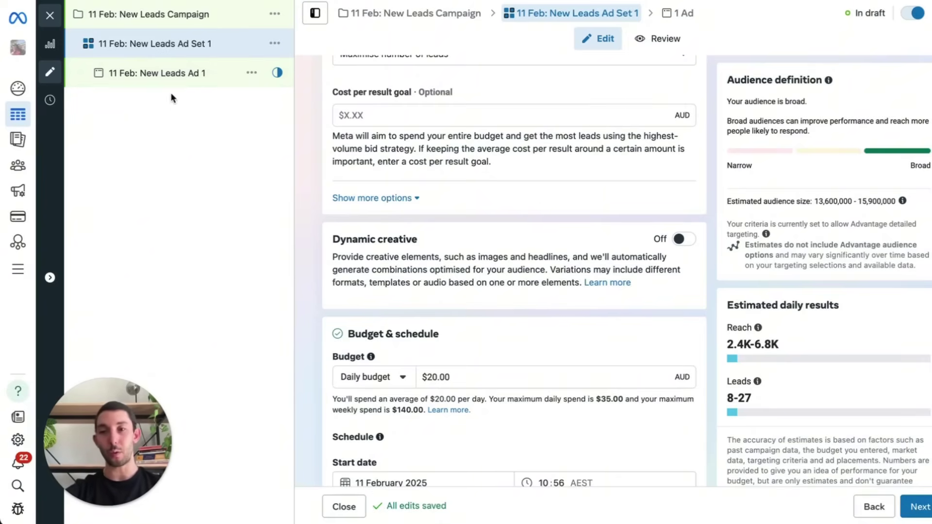
Check the duplication options for 11 Feb: New Leads Ad 1, dismiss them and return to 11 Feb: New Leads Ad Set 1.
left_click(251, 73)
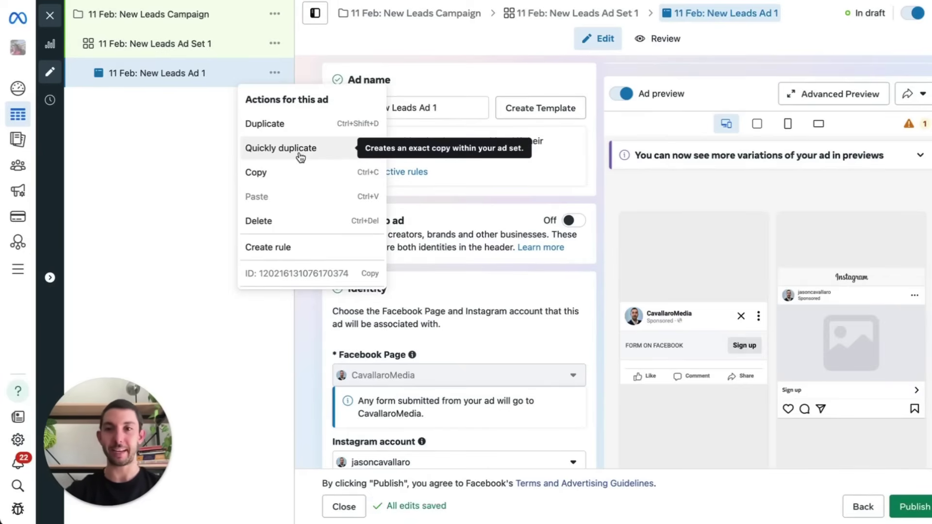
left_click(190, 176)
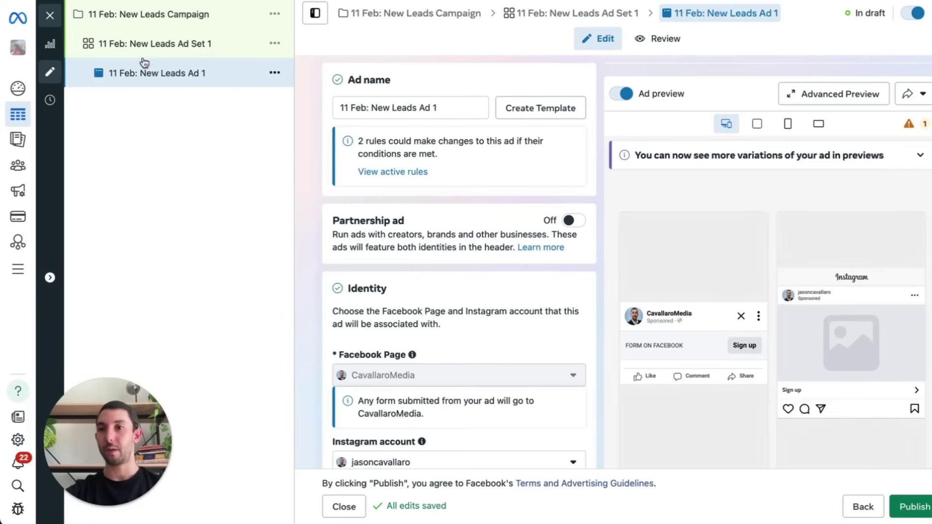
left_click(169, 54)
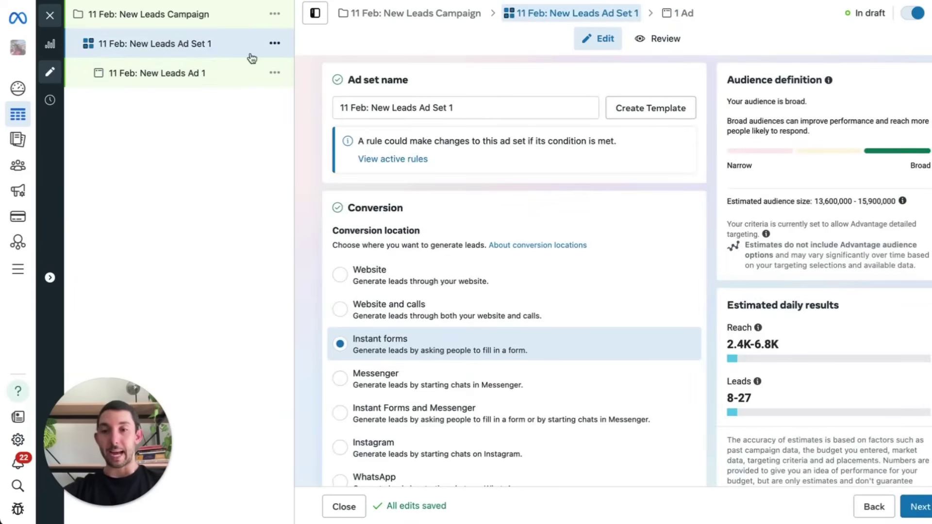
Set the ad set's daily budget to $50.00 AUD.
scroll(302, 198, "down", 3)
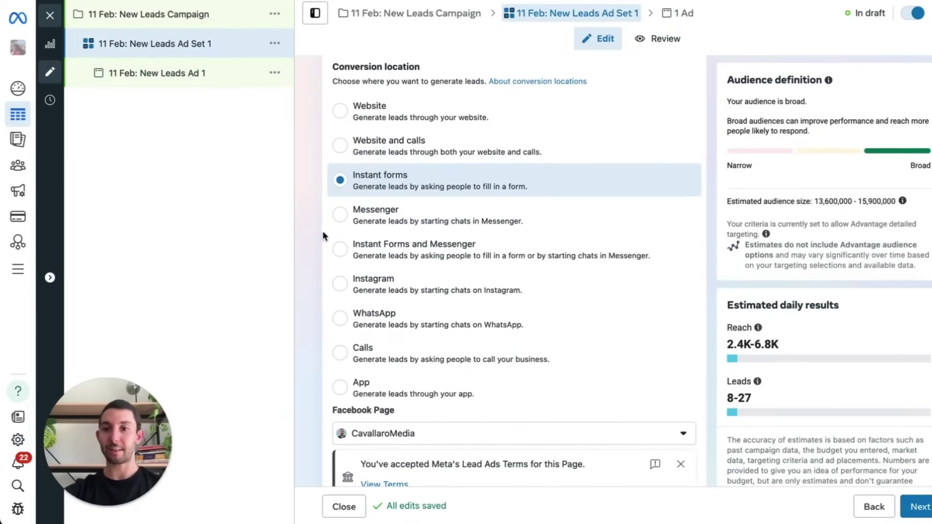
scroll(322, 231, "down", 5)
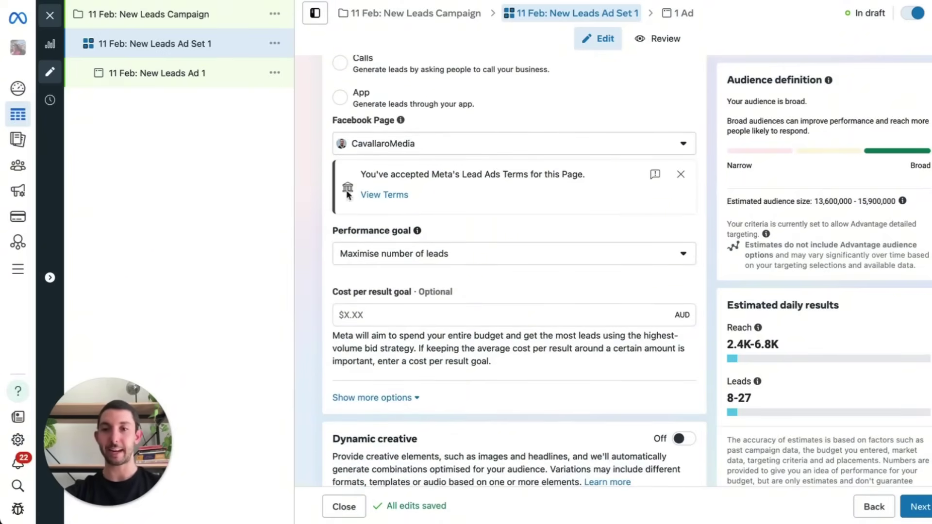
scroll(313, 247, "down", 2)
scroll(311, 237, "down", 1)
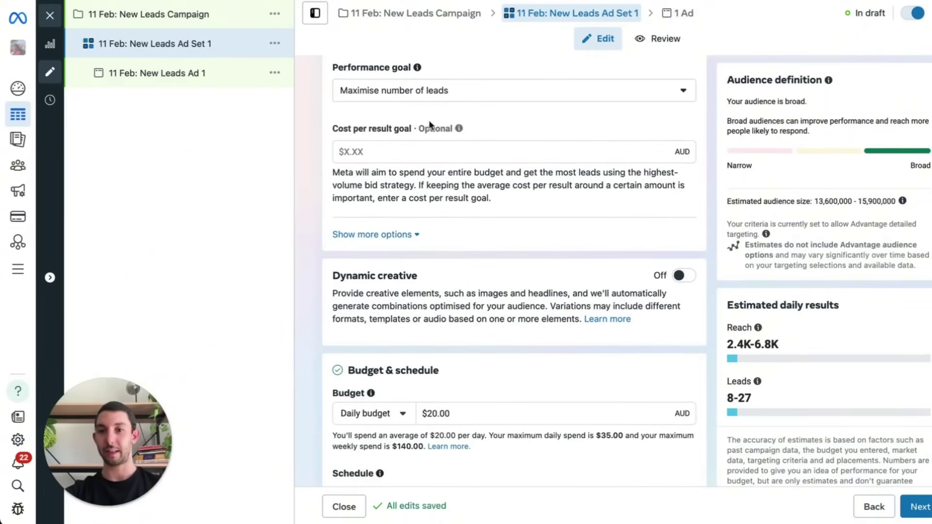
scroll(310, 274, "down", 5)
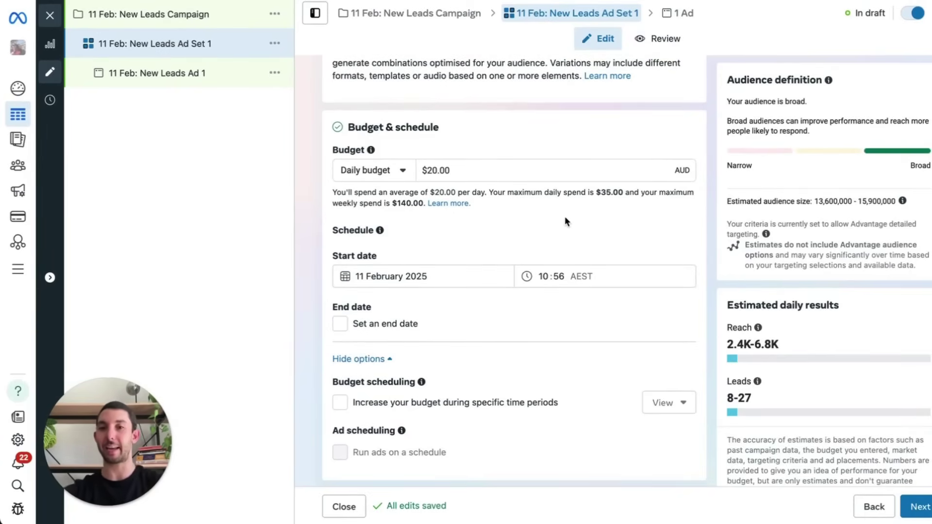
left_click(431, 171)
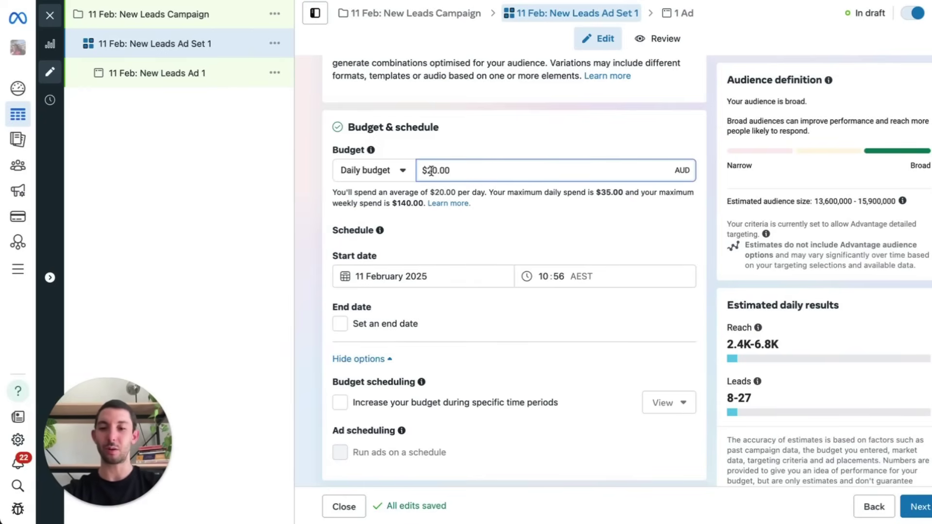
key("BackSpace")
type("5")
left_click(315, 174)
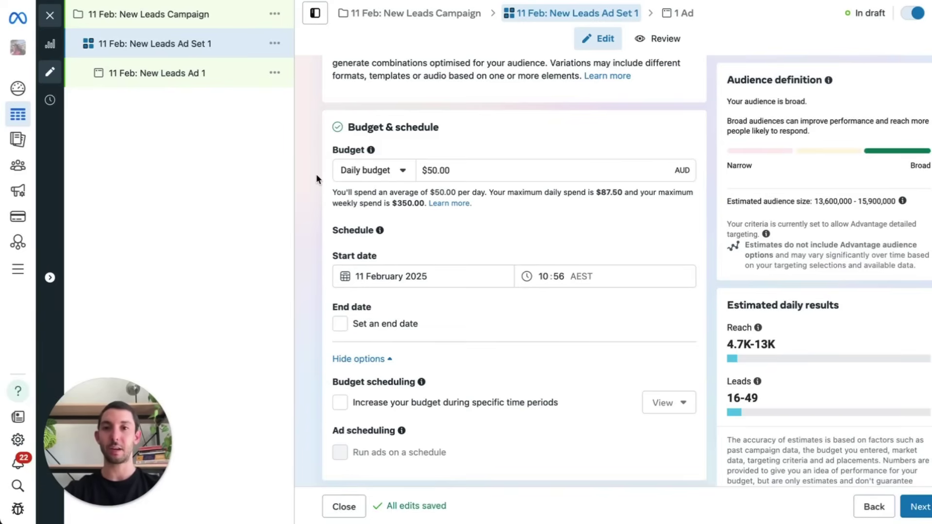
Try the budget scheduling option for increasing the budget during specific time periods, and turn it off again.
scroll(316, 174, "down", 3)
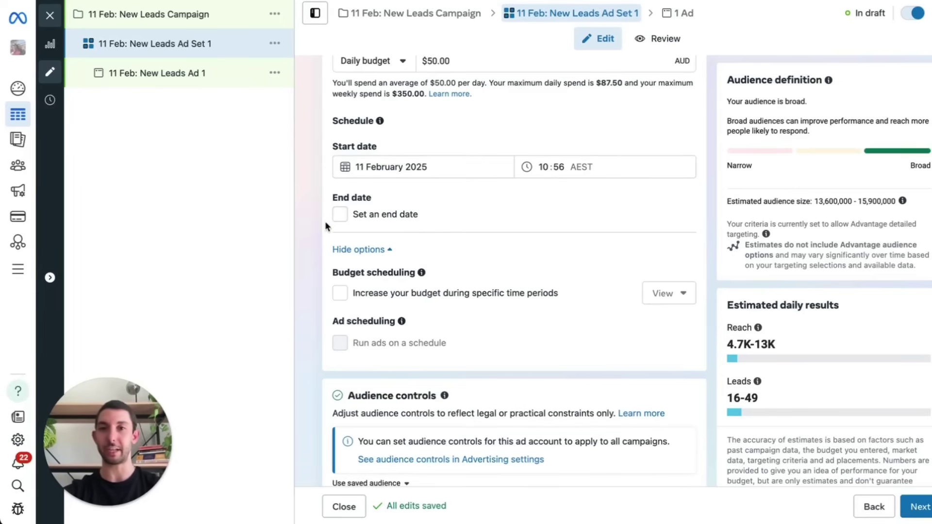
scroll(324, 221, "down", 4)
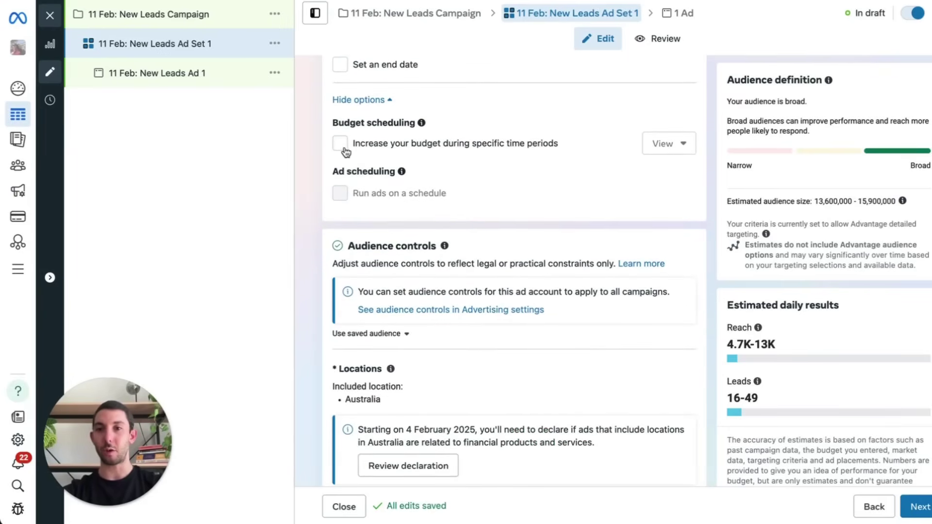
scroll(345, 154, "up", 2)
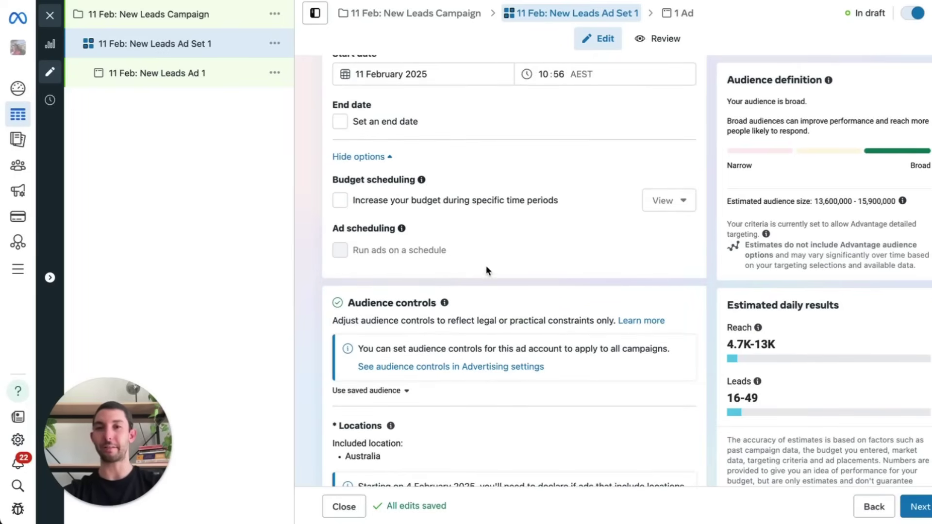
mouse_move(410, 251)
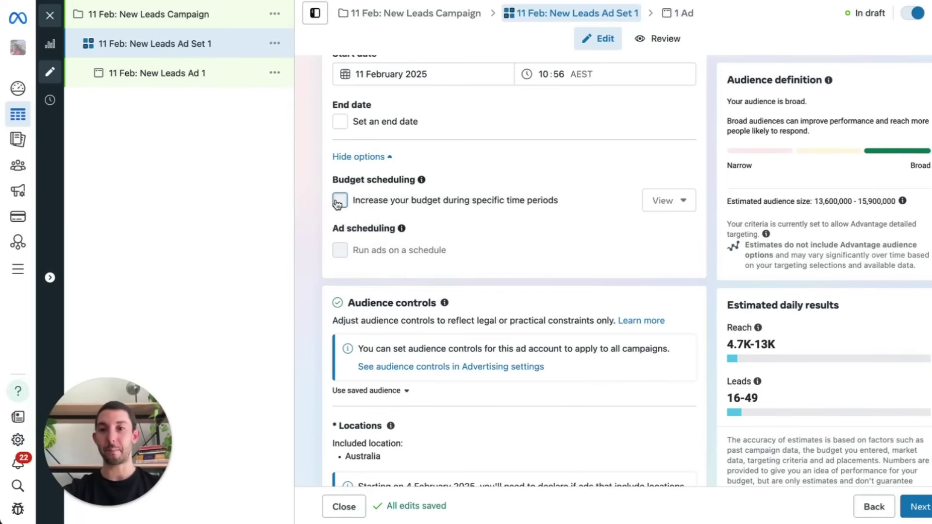
left_click(340, 200)
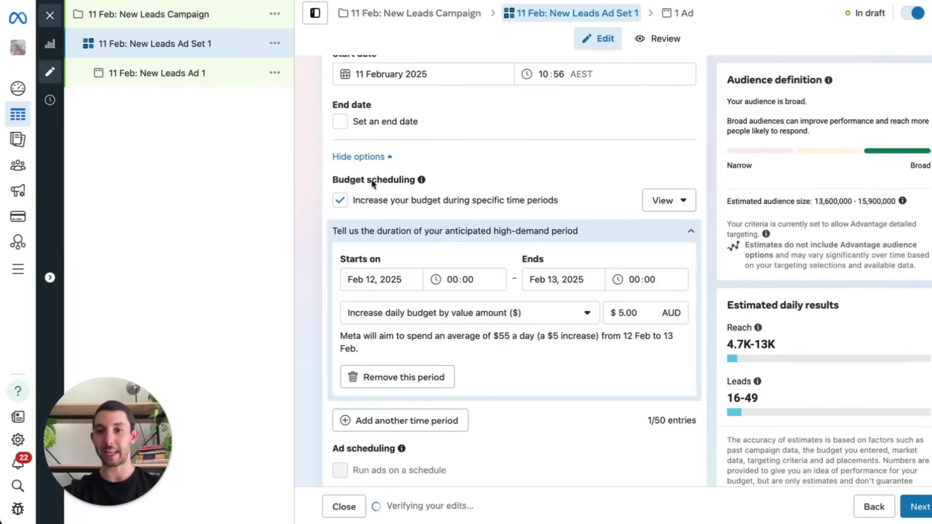
left_click(340, 200)
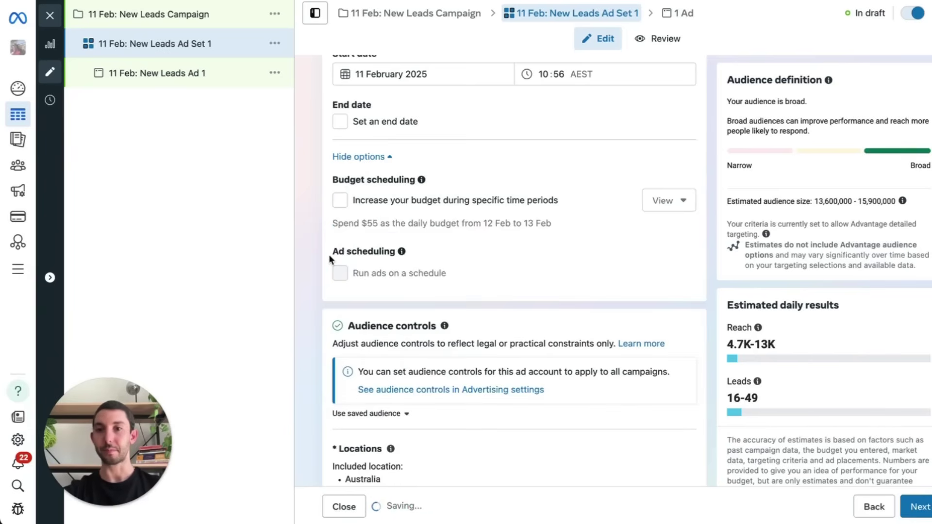
Open the ad set's audience locations for editing and browse the available location categories.
scroll(328, 254, "down", 5)
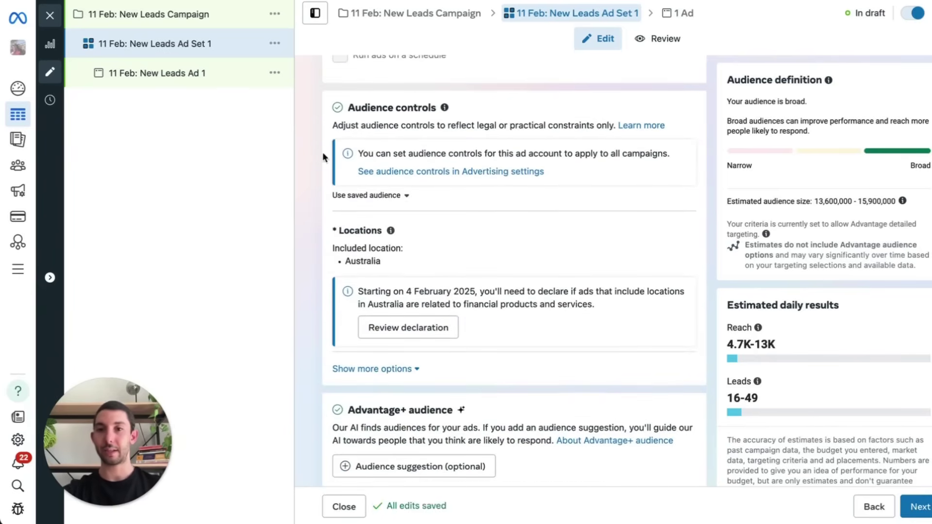
scroll(315, 208, "down", 2)
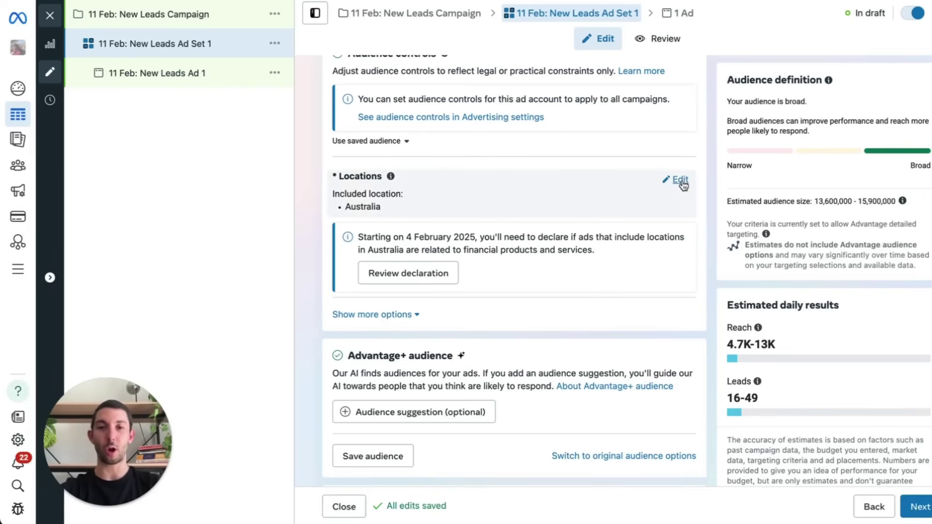
left_click(679, 180)
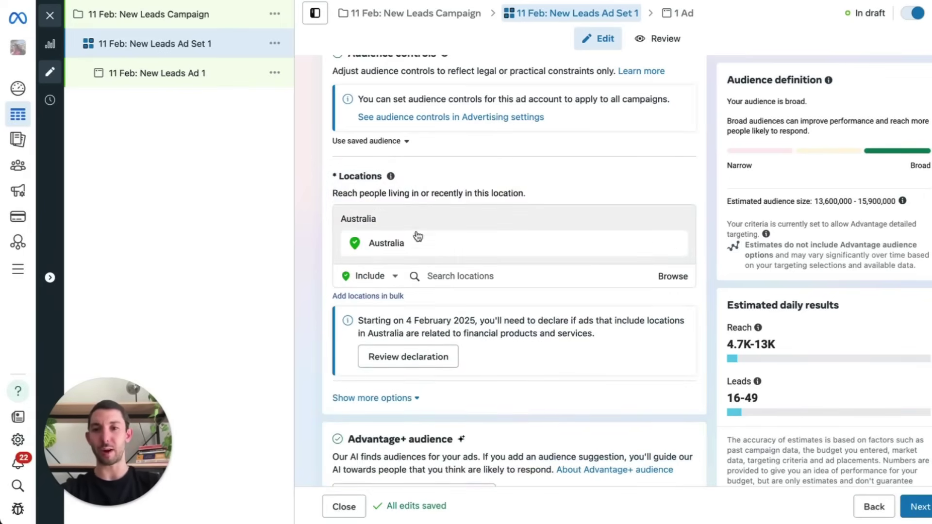
left_click(670, 276)
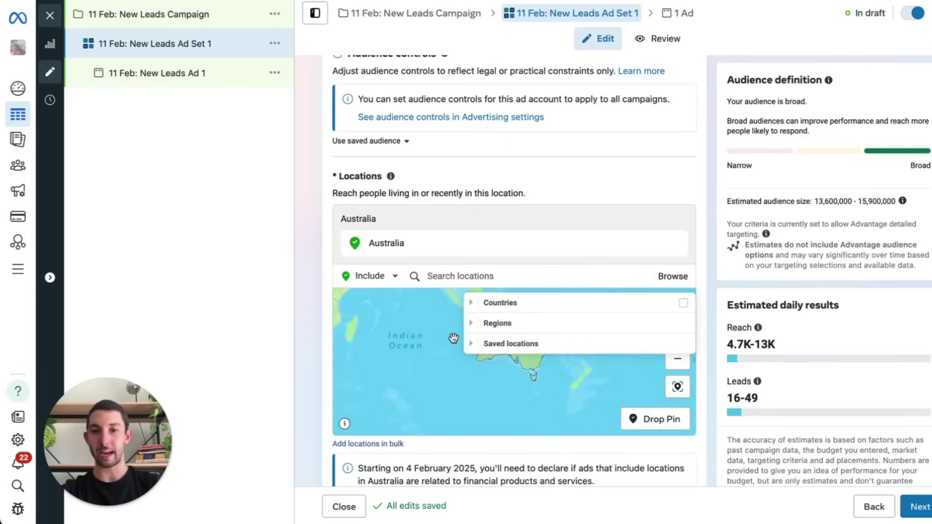
Explore the location map from Australia to the Brisbane area, examining the northern suburbs around Strathpine, Warner and Cashmere.
scroll(424, 389, "up", 5)
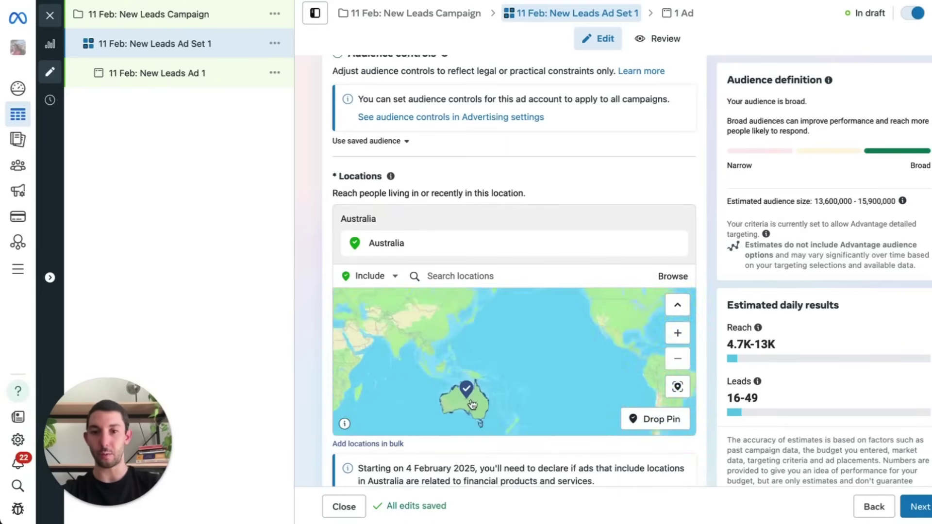
scroll(470, 398, "up", 5)
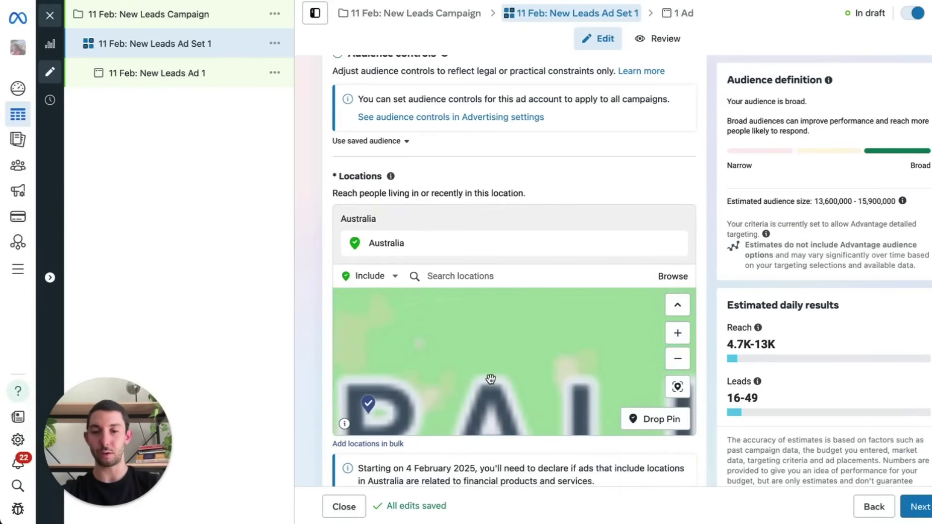
scroll(424, 373, "down", 5)
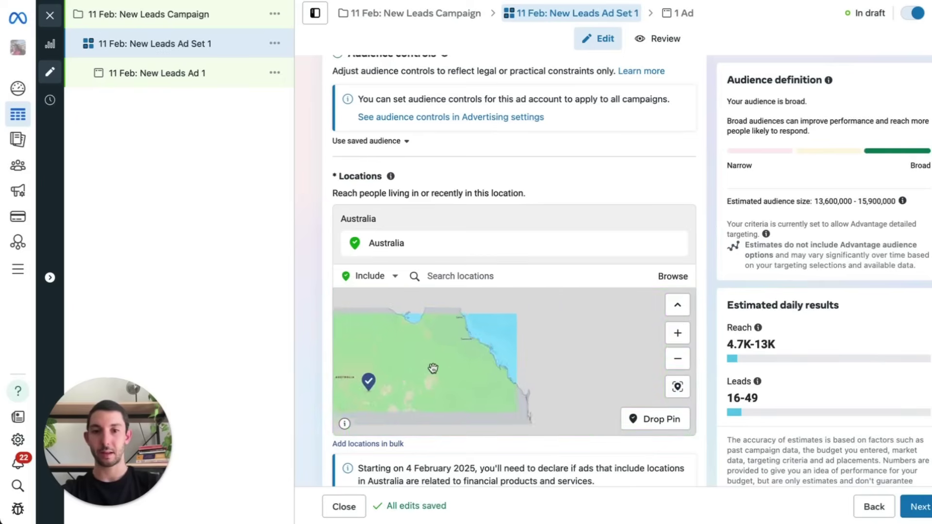
scroll(485, 374, "up", 5)
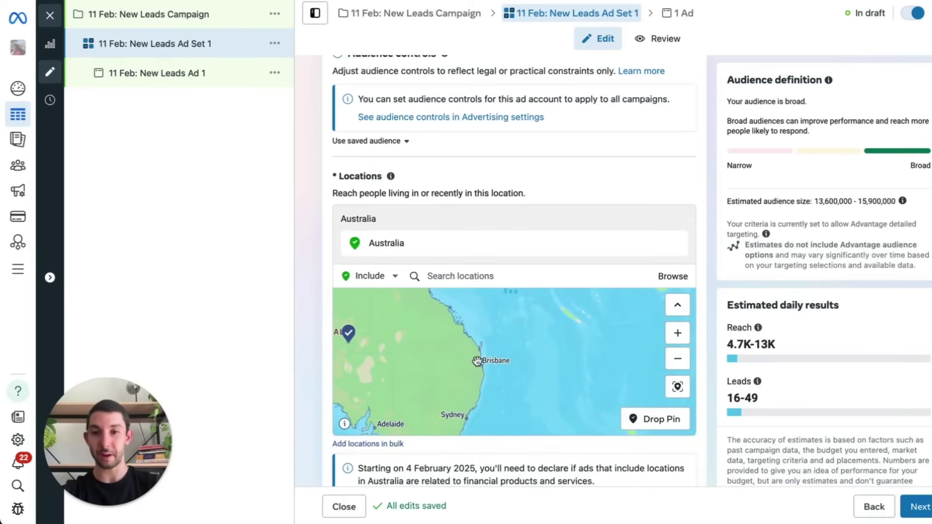
scroll(479, 367, "up", 3)
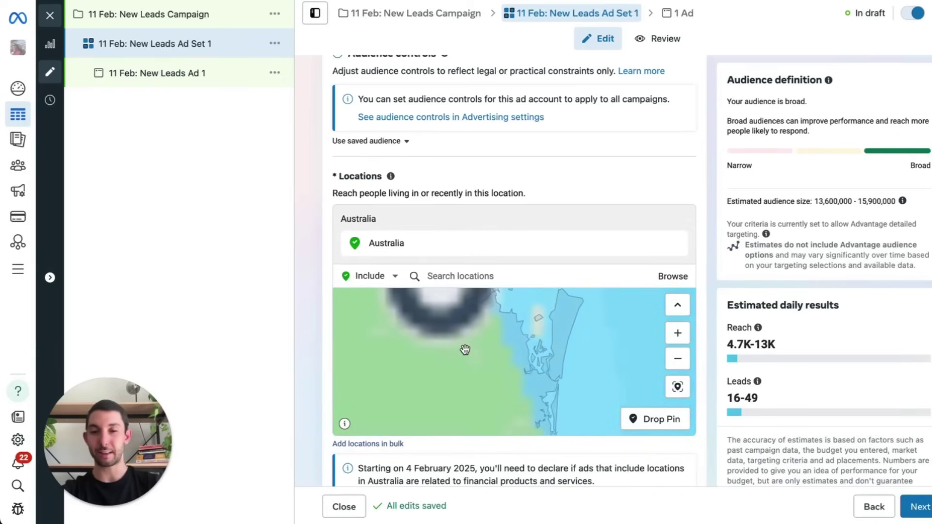
scroll(492, 357, "down", 2)
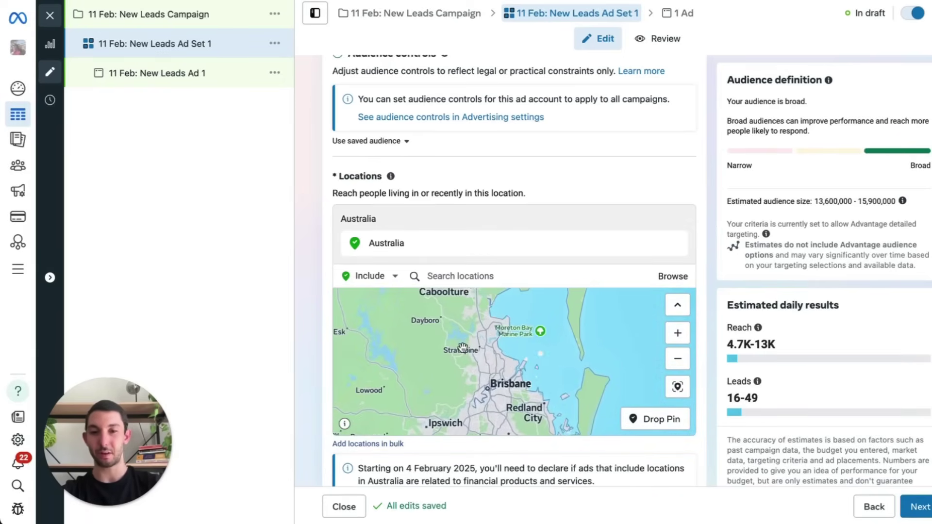
scroll(463, 349, "up", 5)
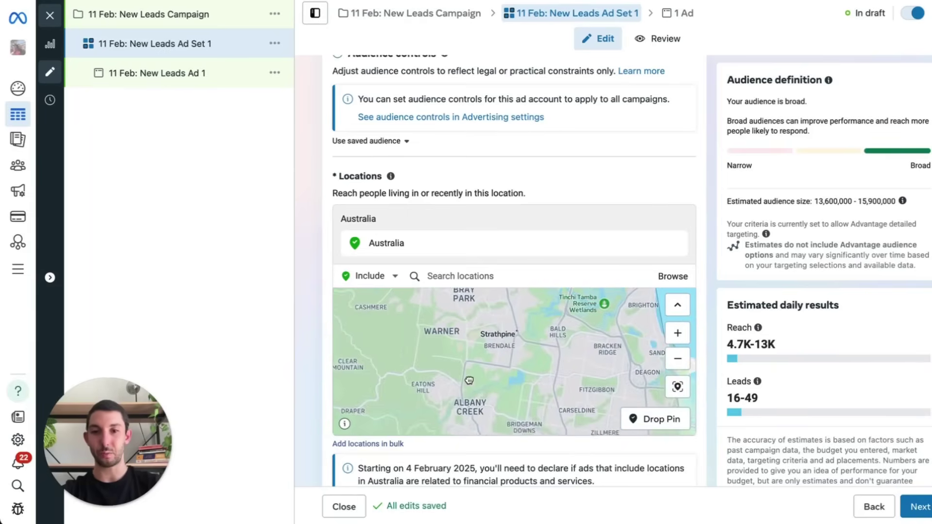
left_click_drag(463, 348, 495, 391)
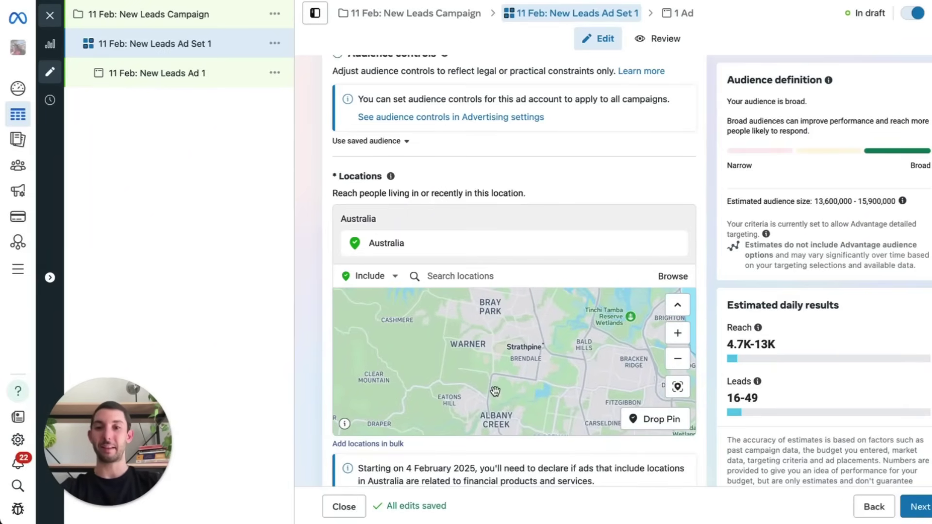
left_click_drag(456, 367, 525, 385)
scroll(502, 374, "up", 2)
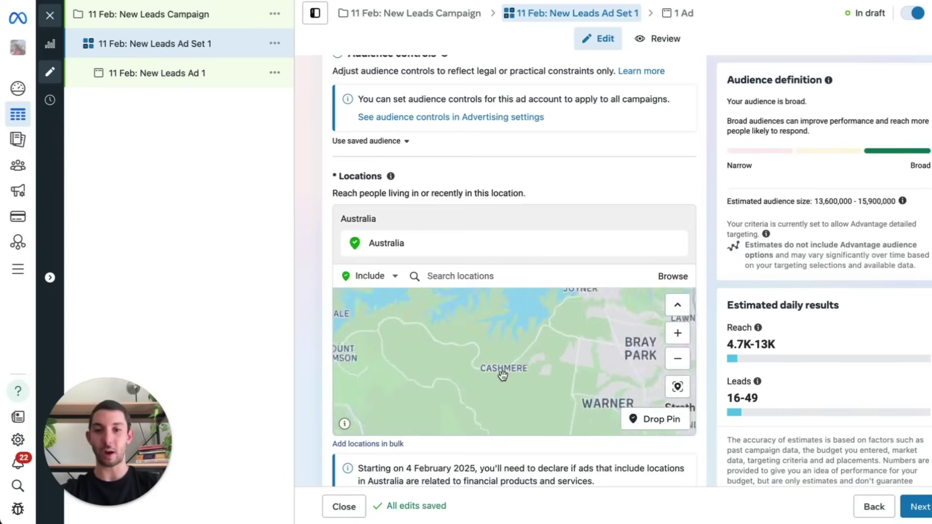
scroll(502, 373, "up", 2)
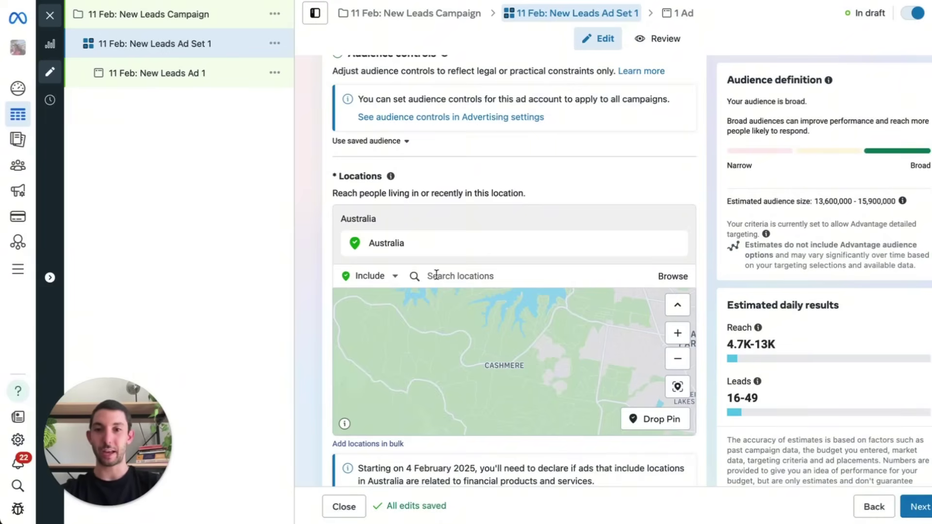
Search the locations for "cashmere" and include Cashmere, Queensland, Australia in place of Australia.
left_click(477, 272)
type("cashm")
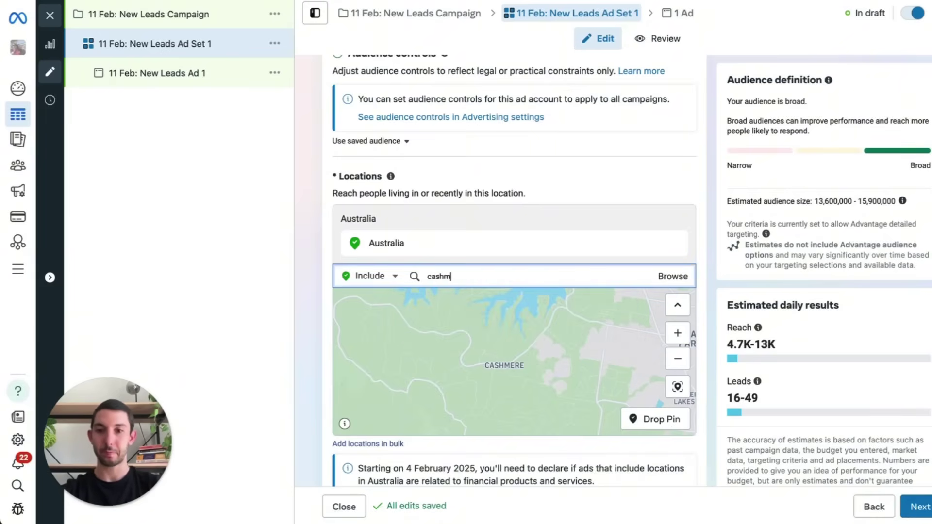
type("ere")
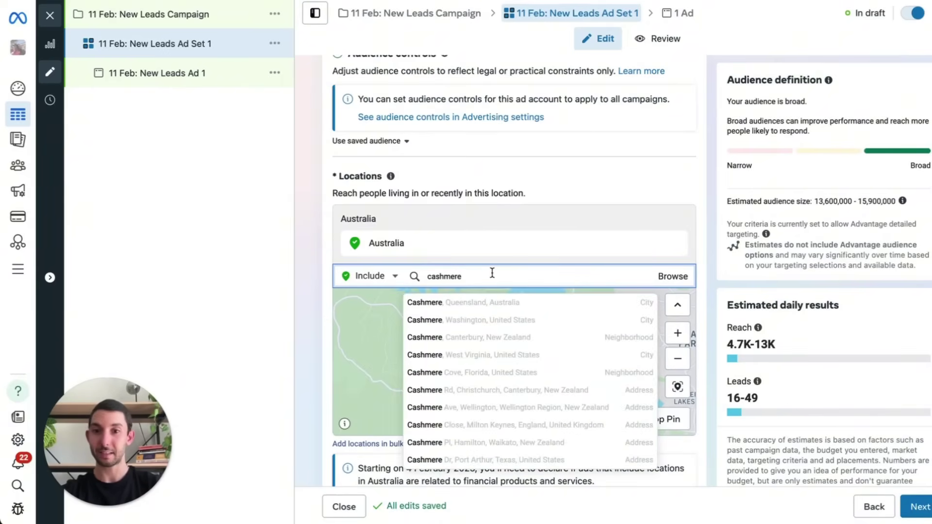
key("Escape")
left_click_drag(452, 358, 461, 333)
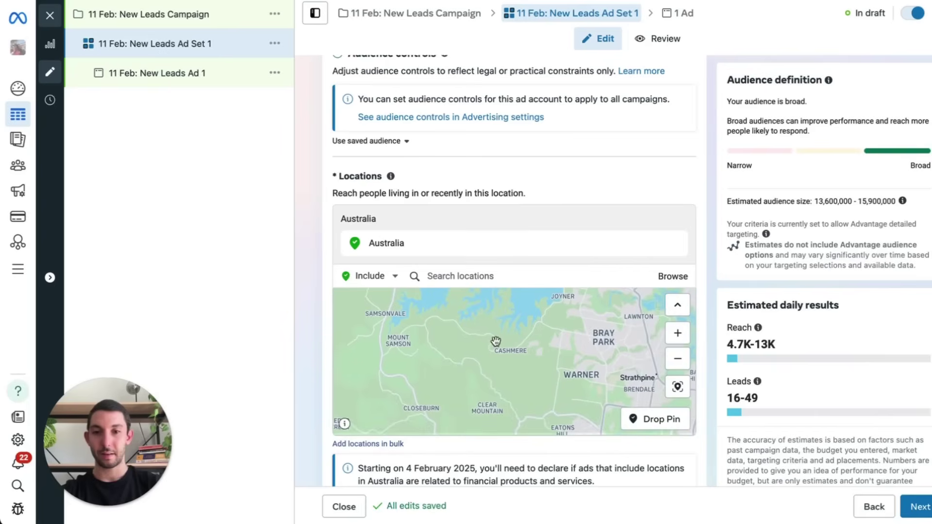
left_click(502, 281)
type("cashmere")
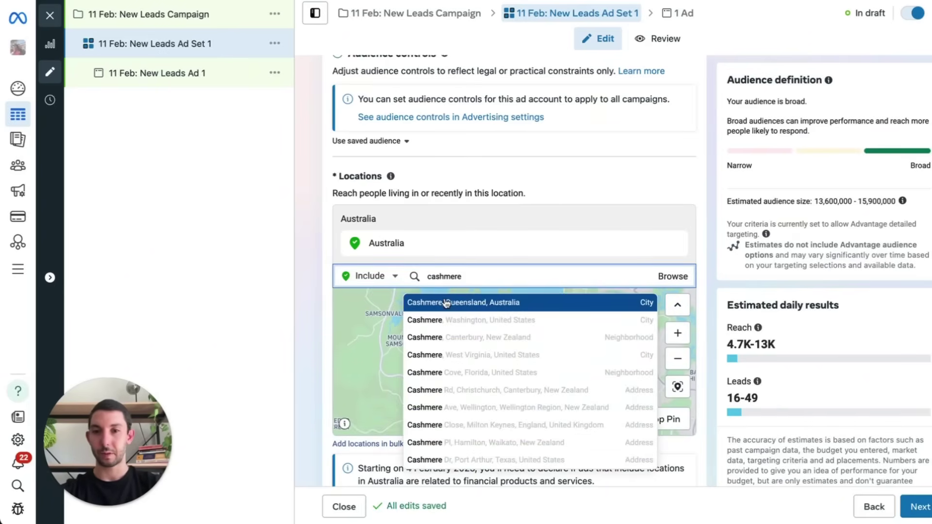
left_click(445, 301)
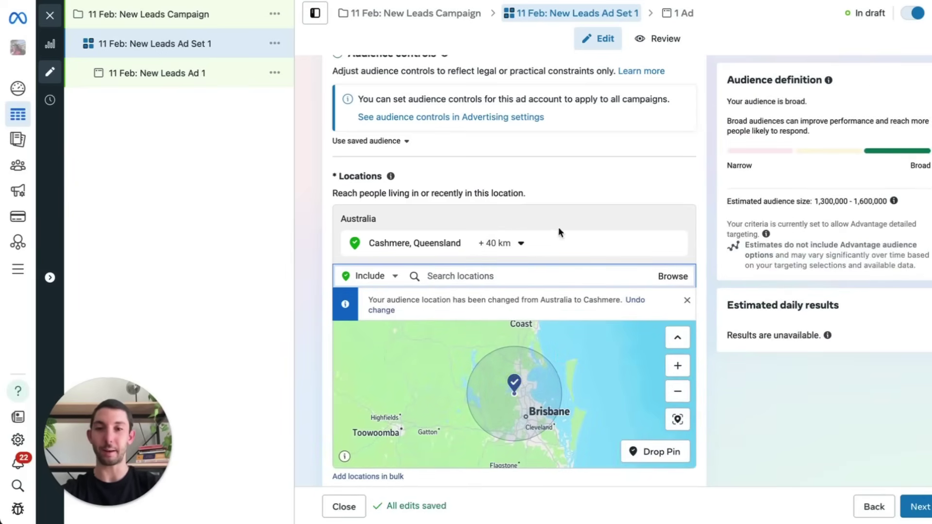
Try limiting Cashmere, Queensland to the current city only, and switch back to cities within a 40 km radius.
left_click(521, 243)
left_click(502, 266)
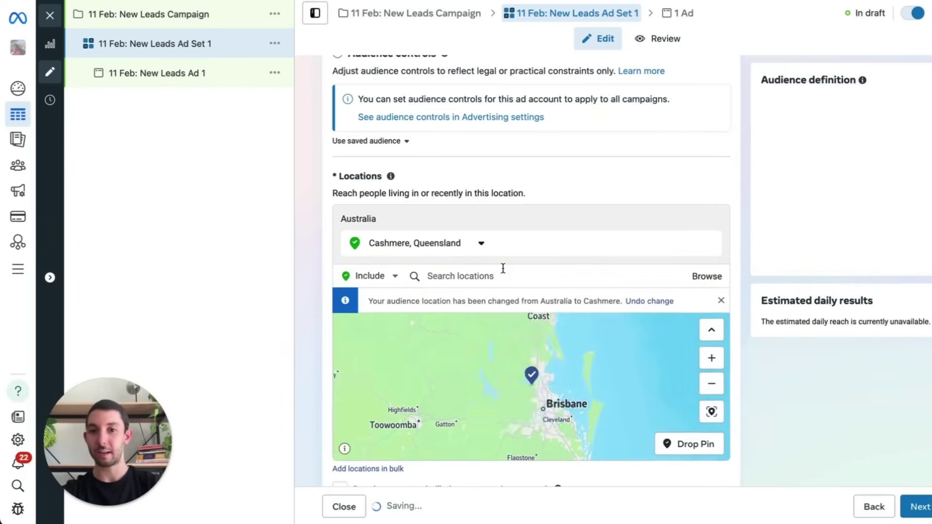
left_click(481, 243)
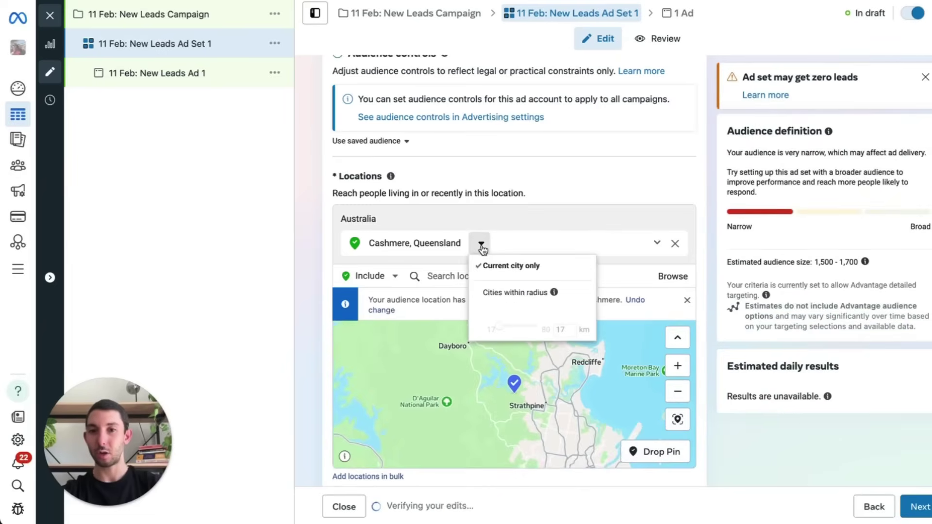
left_click(499, 292)
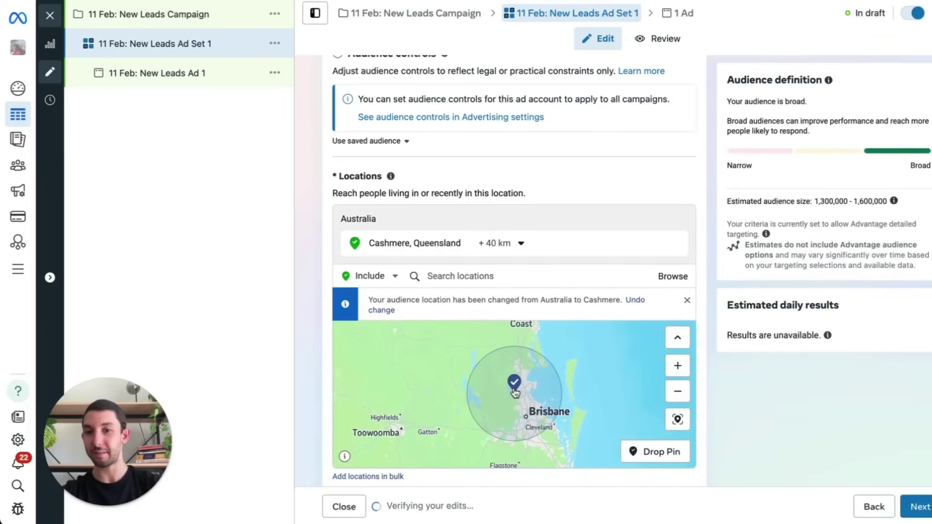
Drop an included-location pin in the rural area west of Kobble Creek, at about (-27.2287, 152.7845).
scroll(481, 398, "up", 3)
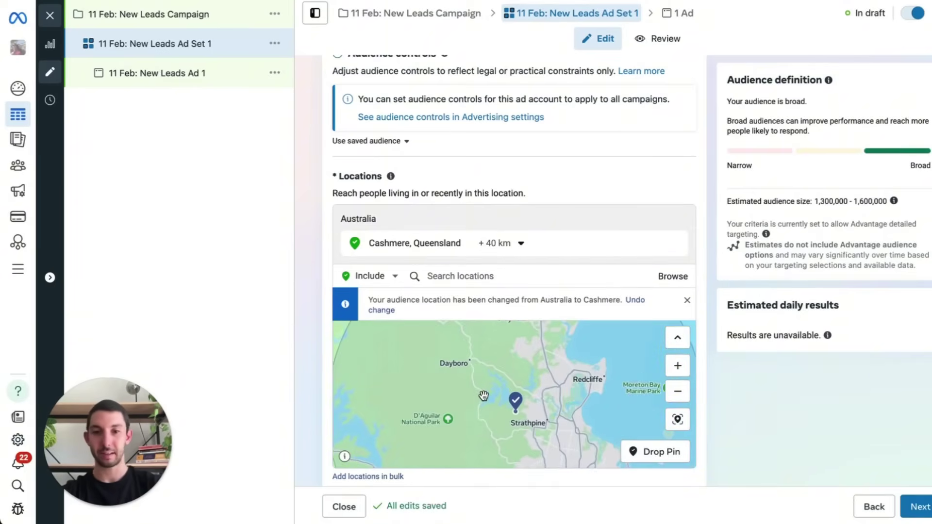
scroll(481, 398, "up", 2)
left_click_drag(452, 377, 513, 419)
scroll(487, 401, "up", 5)
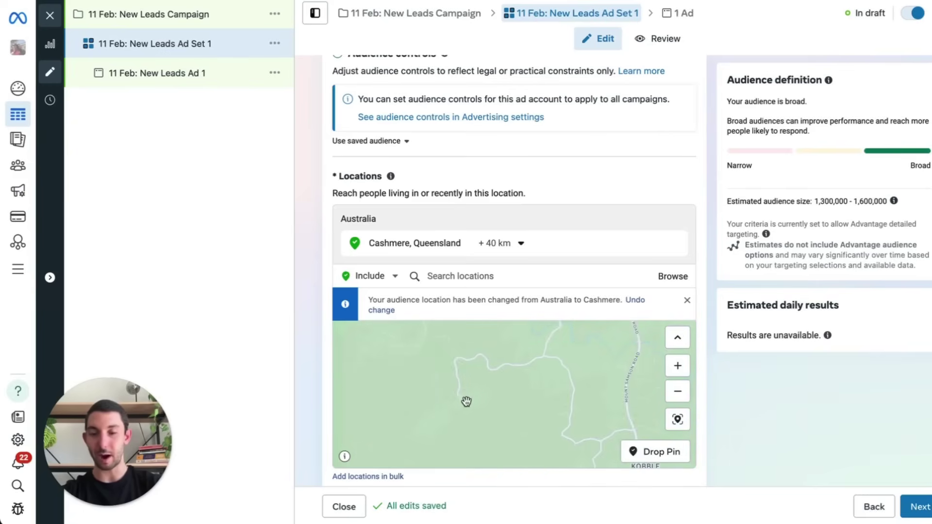
left_click_drag(465, 402, 475, 367)
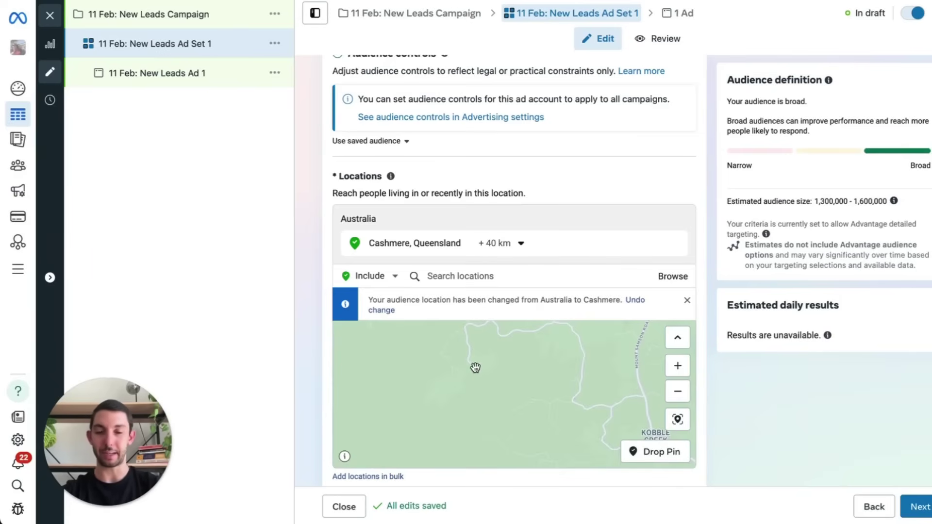
scroll(466, 426, "down", 3)
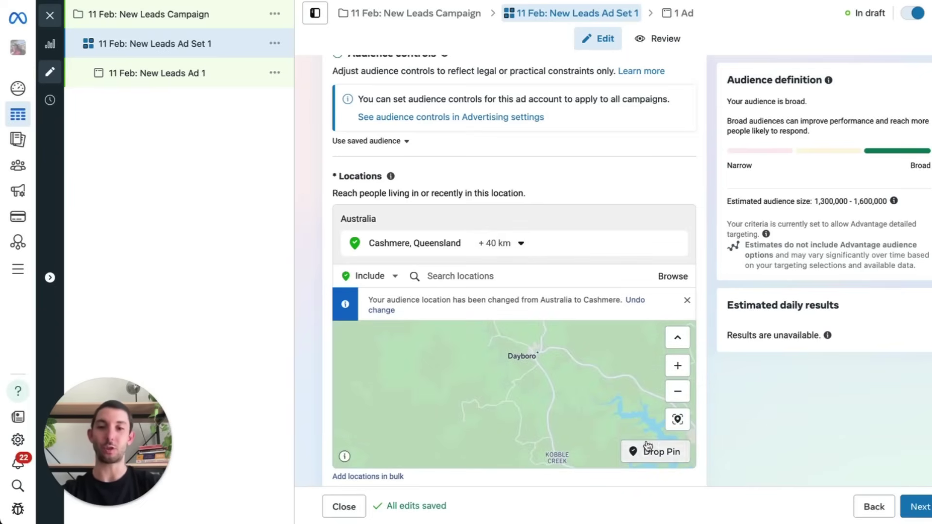
left_click_drag(445, 414, 439, 360)
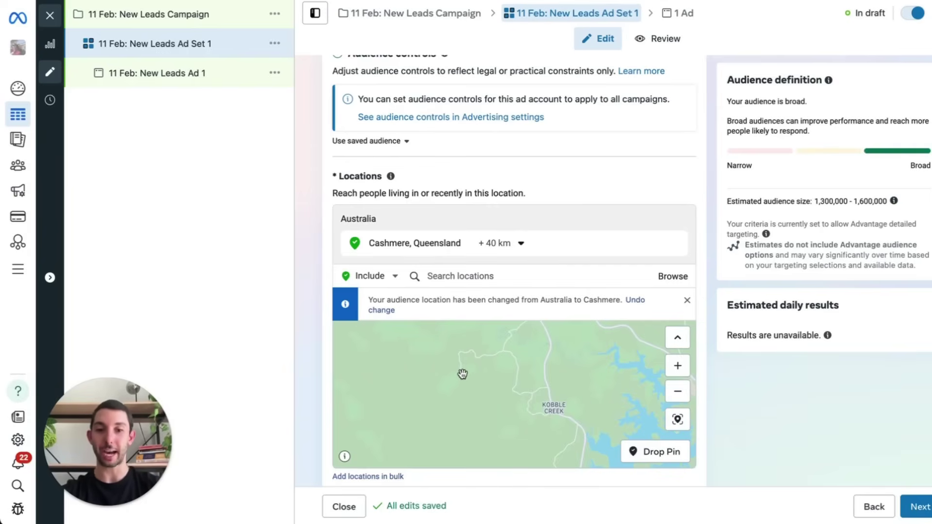
left_click(659, 451)
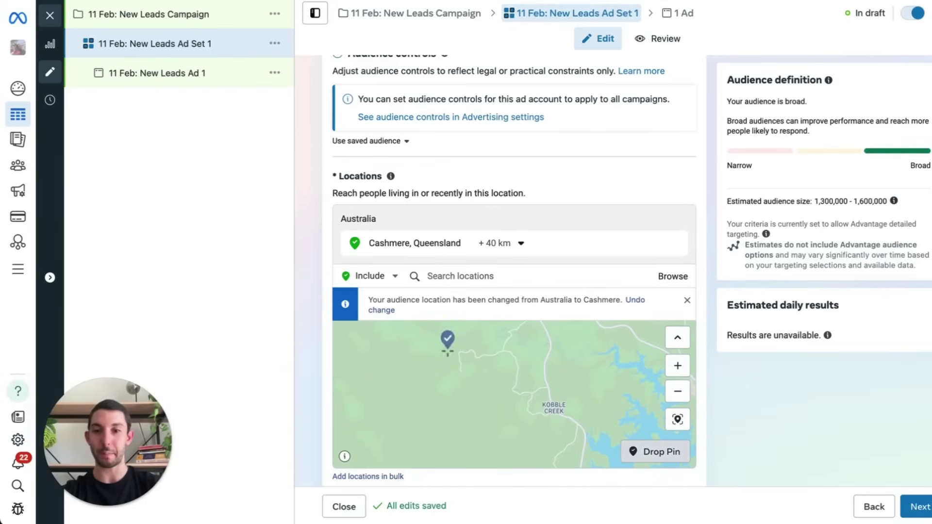
left_click(460, 371)
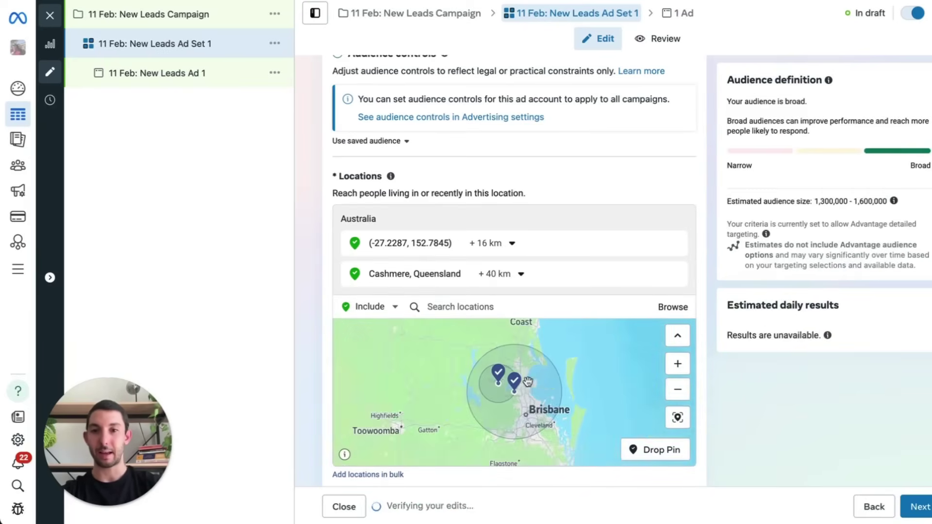
Remove Cashmere, Queensland from the included locations and set the dropped pin's radius to 30 km.
left_click(675, 273)
left_click(676, 386)
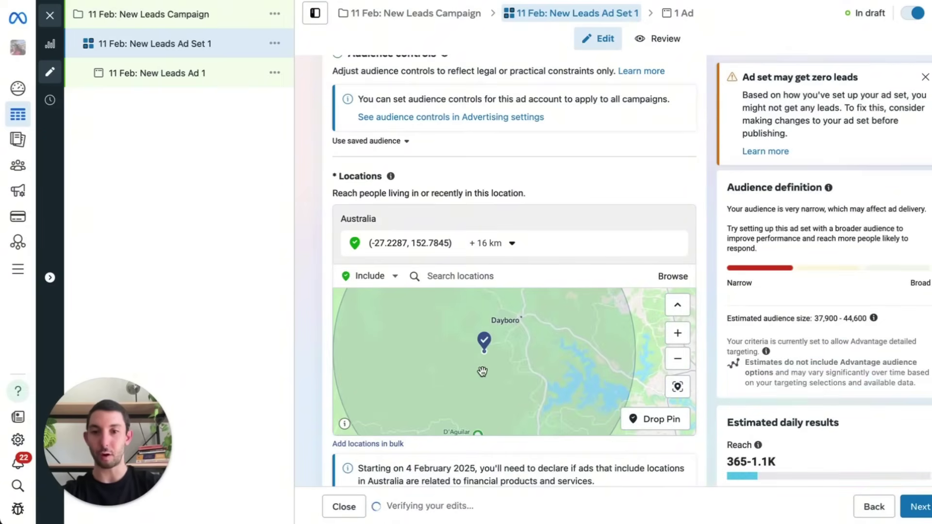
left_click(494, 255)
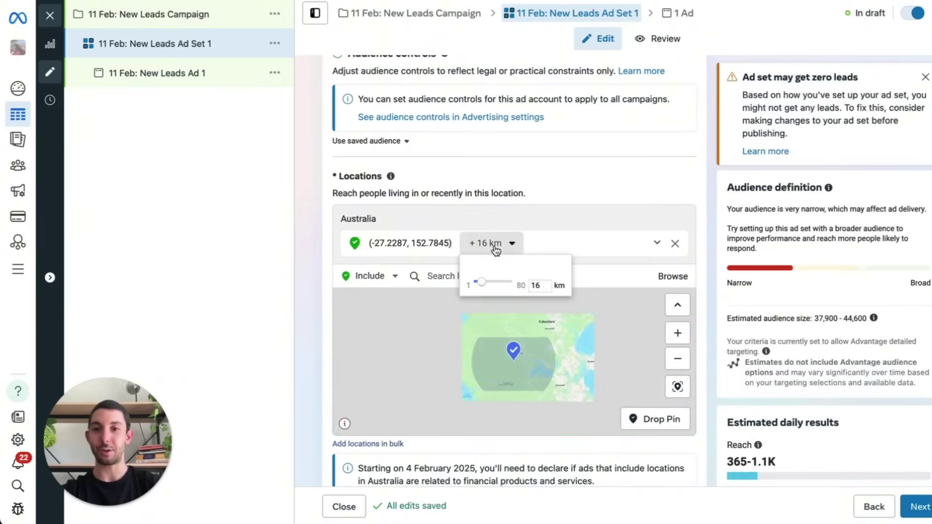
left_click_drag(481, 284, 493, 284)
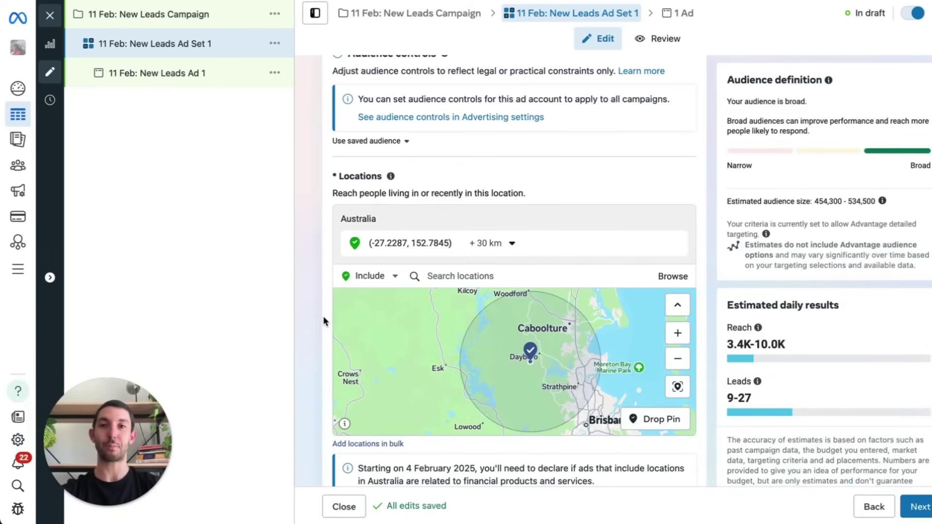
Review the ad set's Advantage+ audience section, including the audience suggestion and original audience options.
scroll(295, 321, "down", 6)
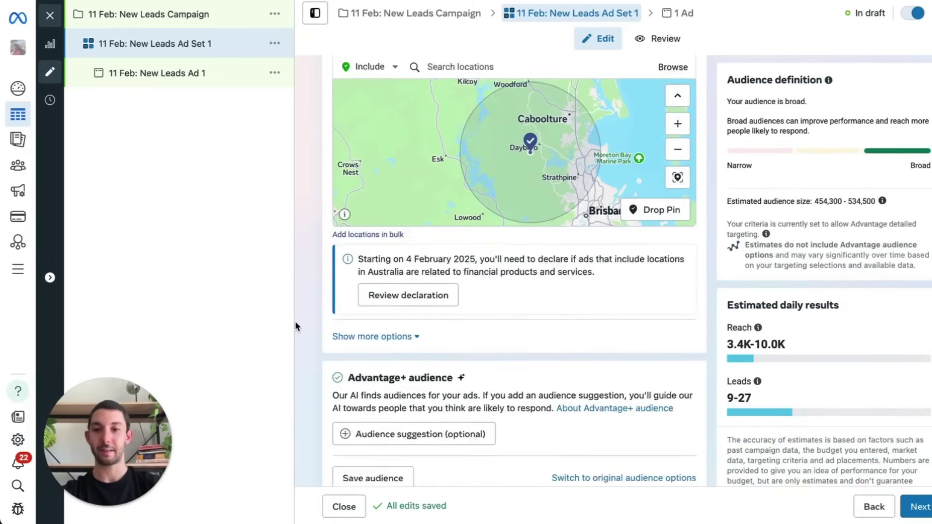
scroll(295, 321, "down", 3)
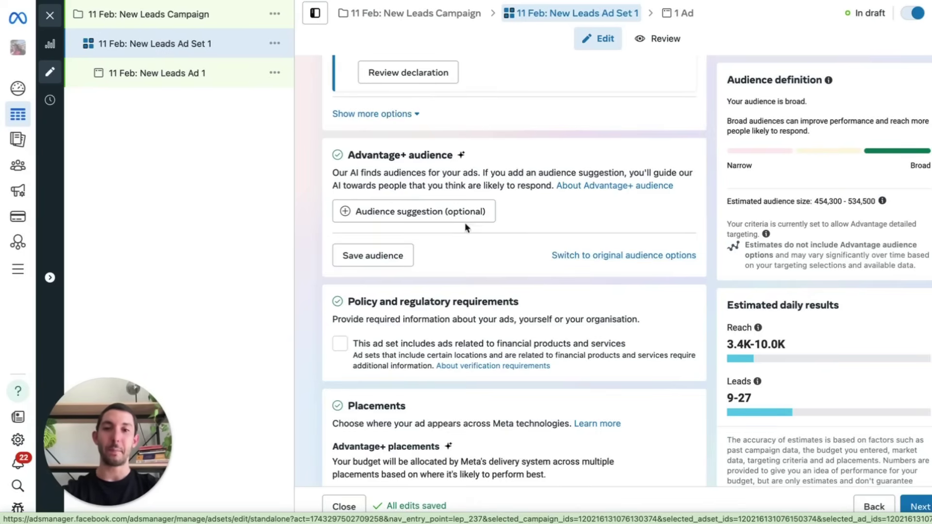
mouse_move(361, 221)
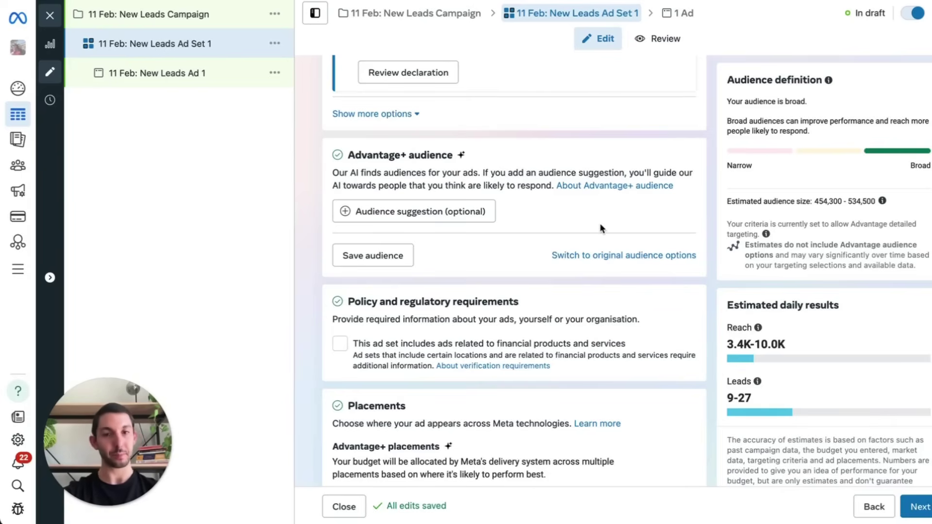
Switch the ad set from Advantage+ audience to the original audience options.
left_click(597, 256)
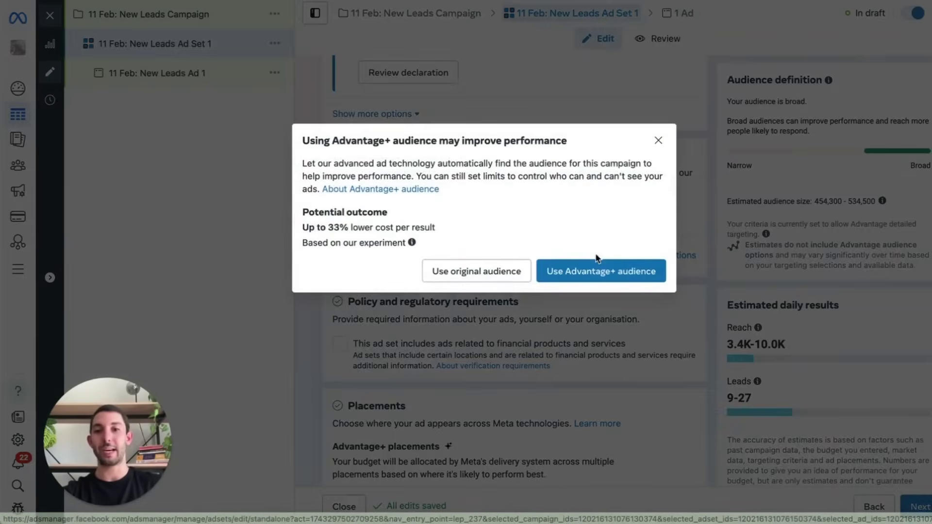
left_click(443, 272)
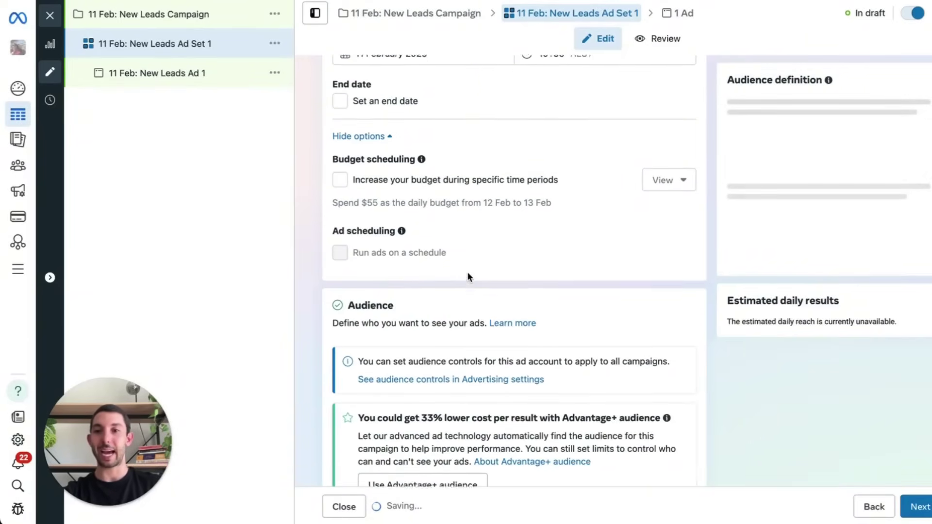
scroll(468, 276, "down", 7)
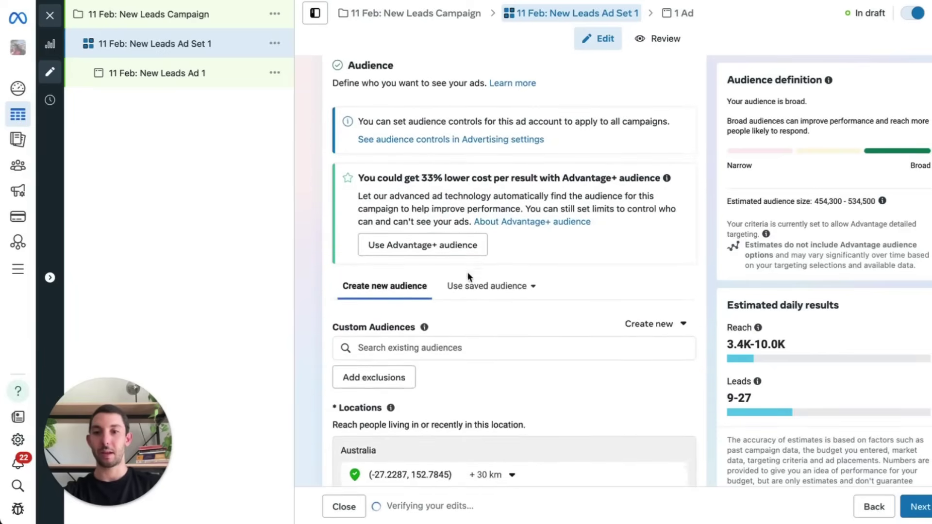
Check which existing lookalike or custom audiences are available under Custom Audiences for the ad set.
scroll(468, 275, "down", 1)
scroll(382, 241, "down", 1)
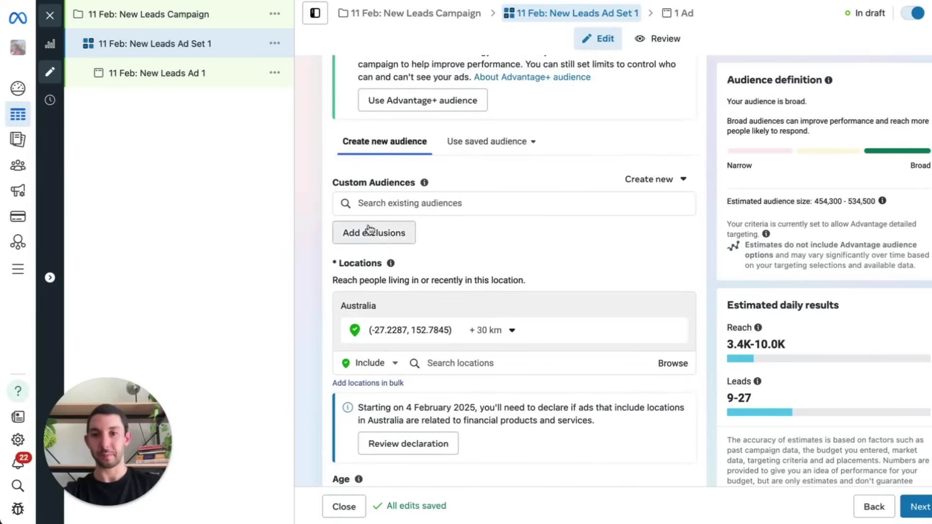
left_click(360, 203)
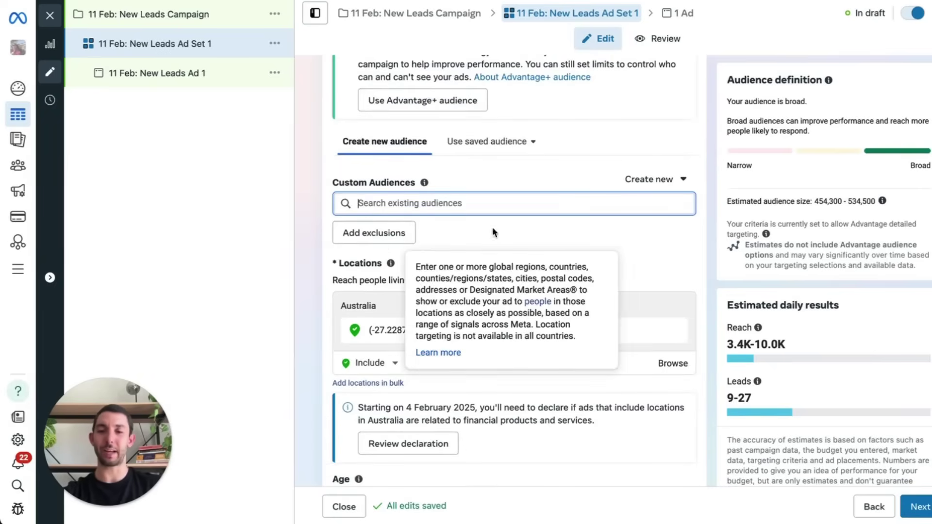
mouse_move(49, 171)
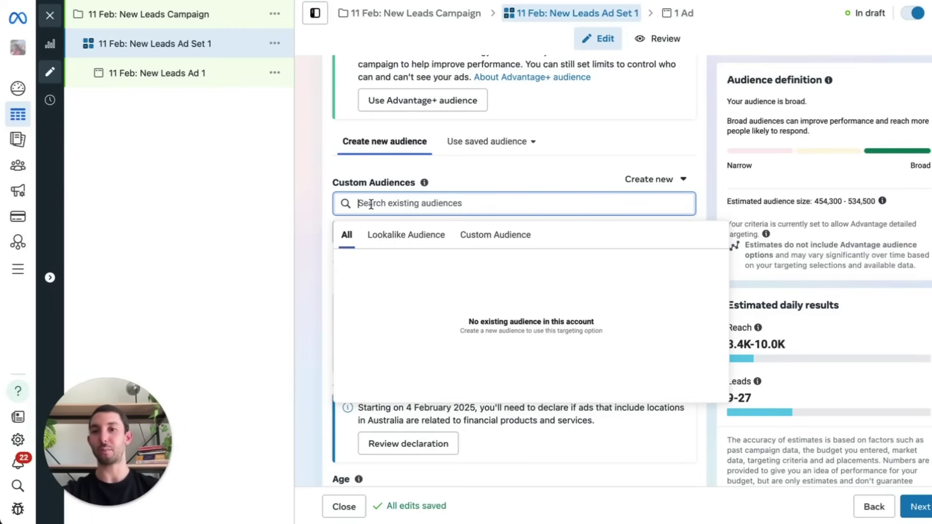
left_click(313, 193)
scroll(312, 193, "down", 1)
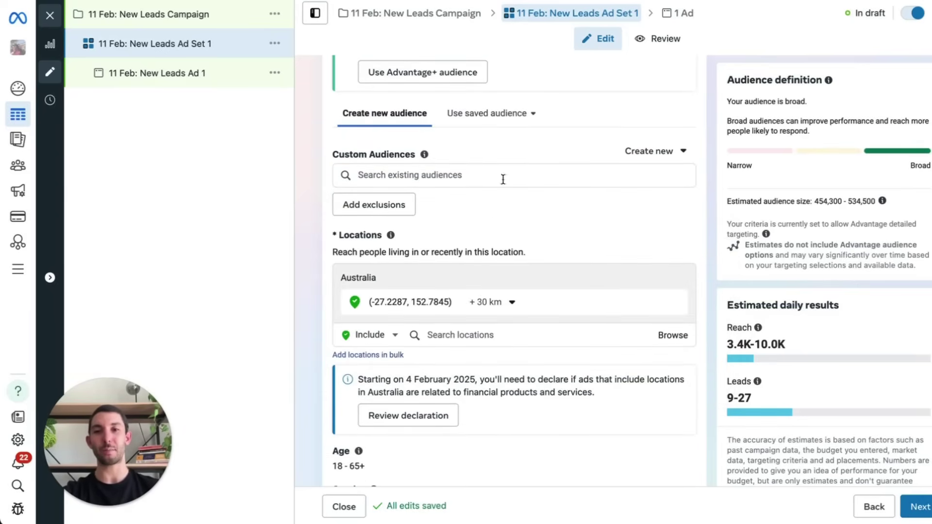
Open detailed targeting for editing and turn off Advantage detailed targeting, which reaches people beyond the selections.
scroll(376, 220, "down", 2)
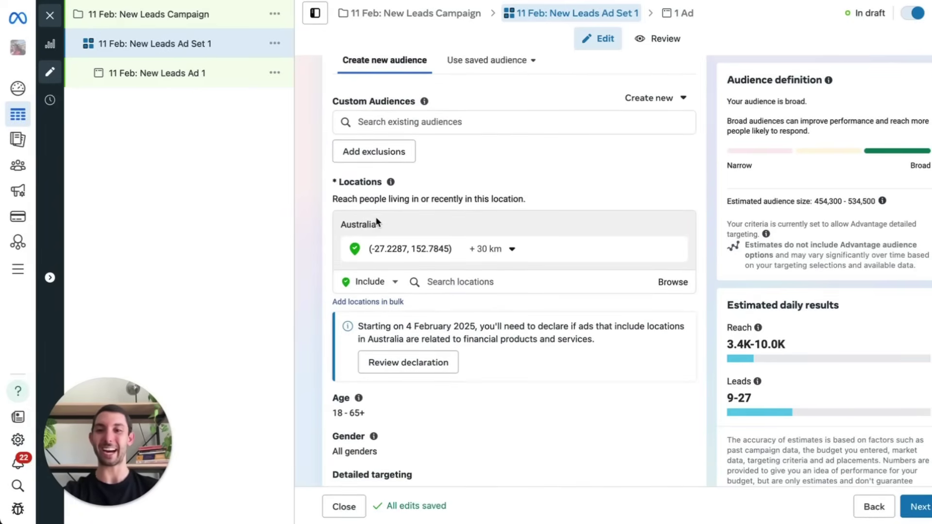
scroll(354, 249, "down", 7)
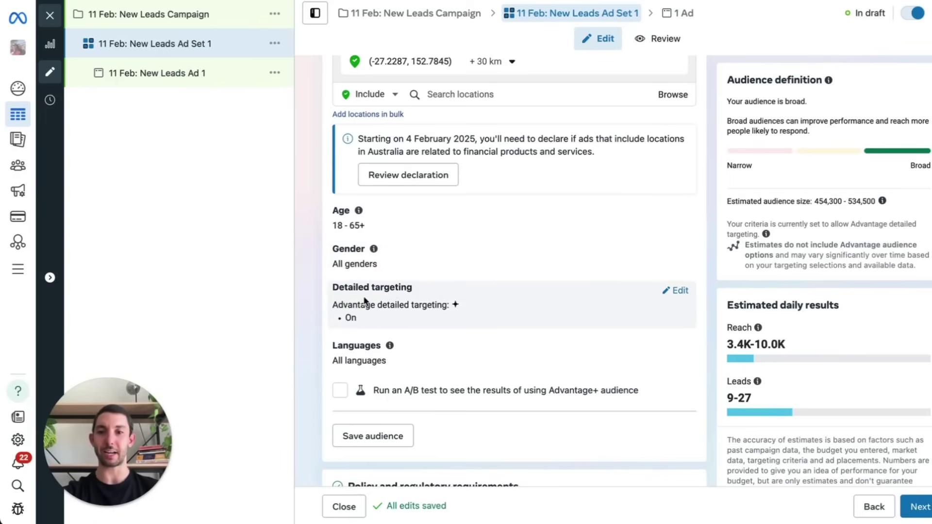
left_click(680, 291)
scroll(456, 311, "down", 1)
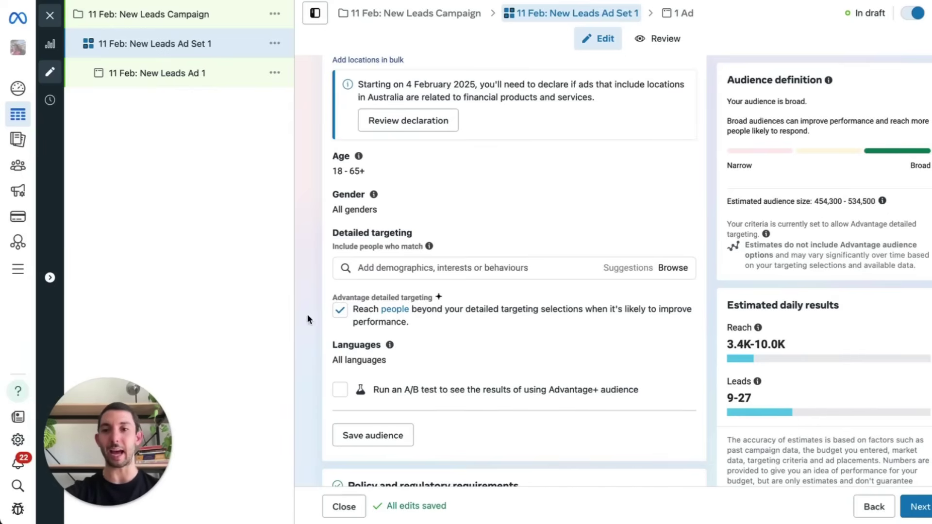
left_click(337, 314)
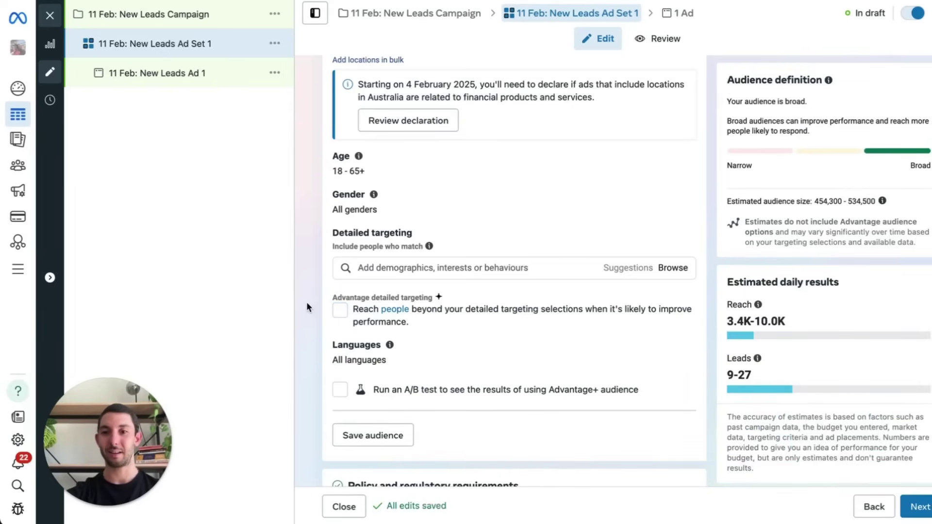
Try to find a "garage doors" interest and add the homeowner association (property) interest to the detailed targeting.
left_click(404, 272)
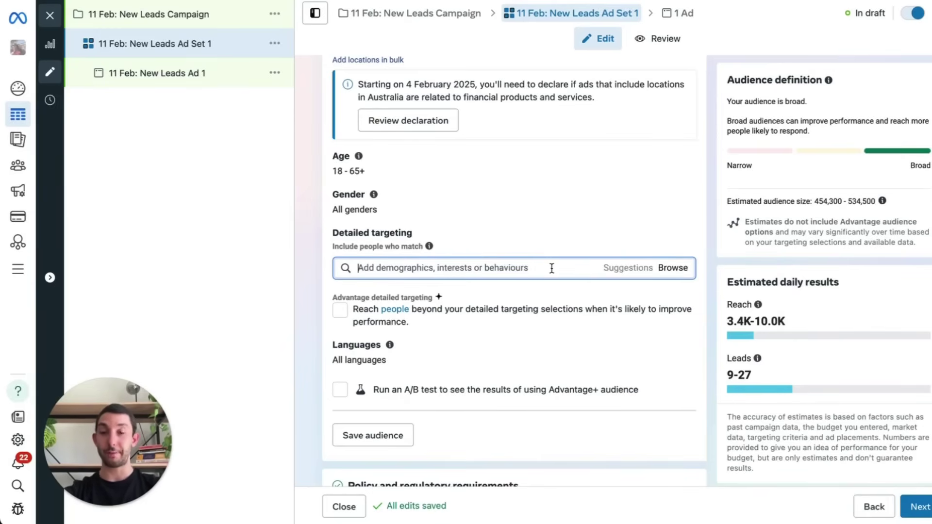
type("garage doors")
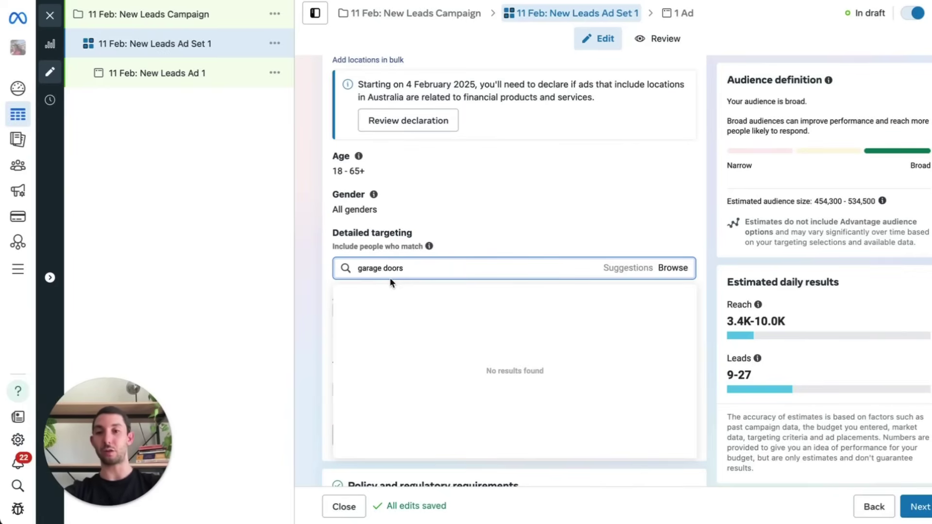
key("ctrl+a")
key("BackSpace")
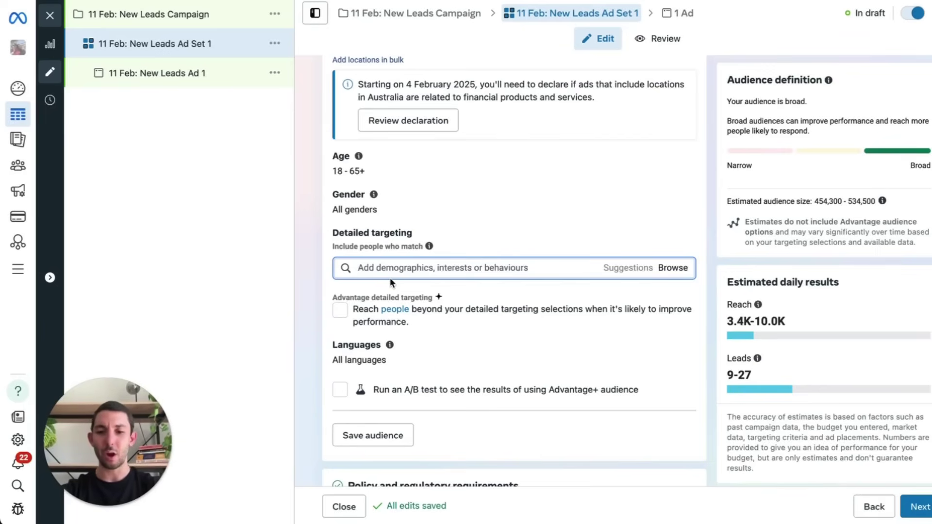
type("homeowner")
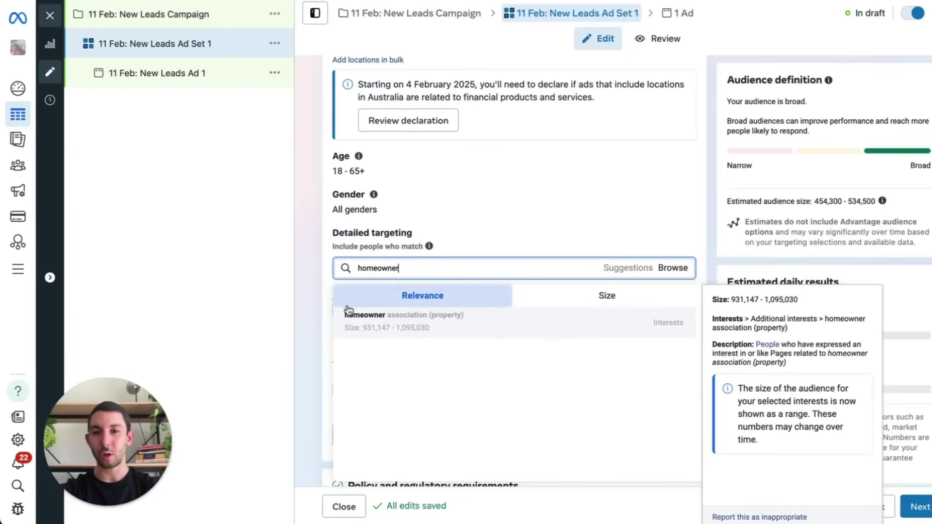
left_click(428, 324)
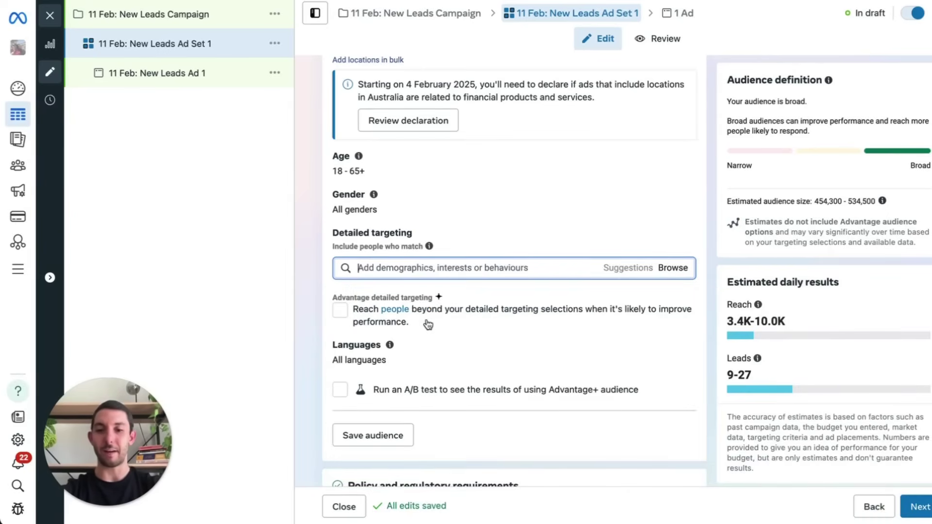
Add the interests Do it yourself (DIY) and Home improvement (home and garden) to the detailed targeting.
type("diy")
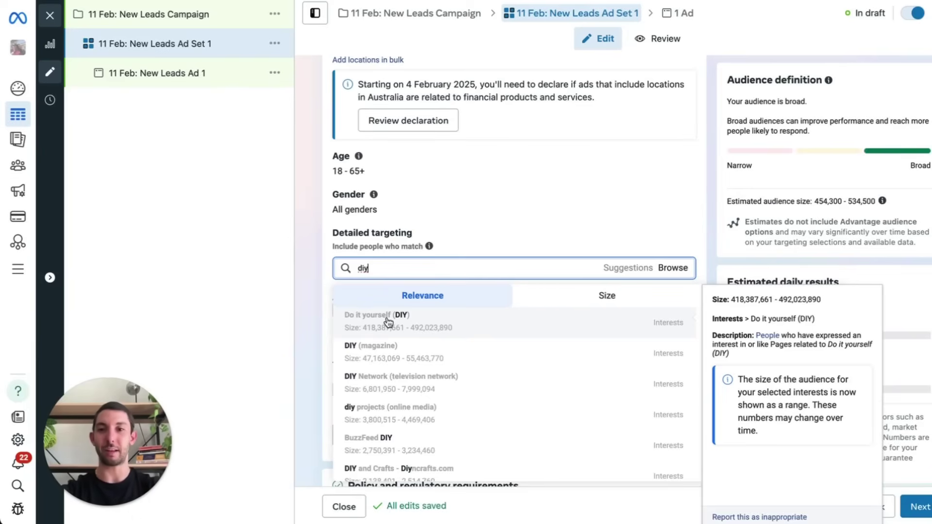
left_click(387, 321)
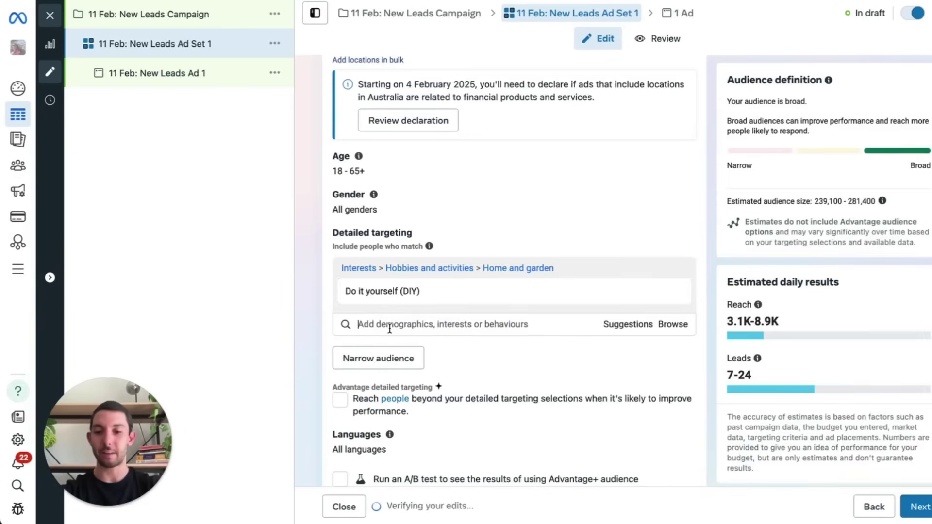
type("home im")
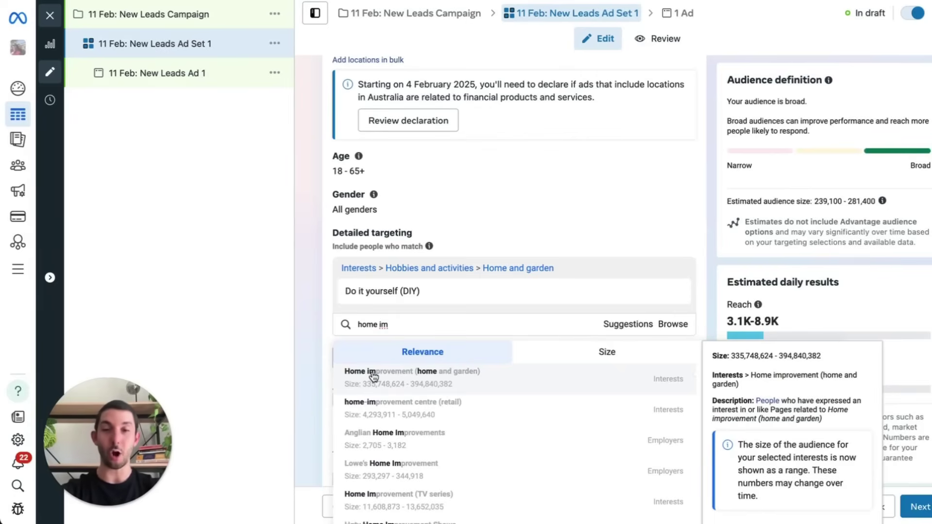
left_click(403, 377)
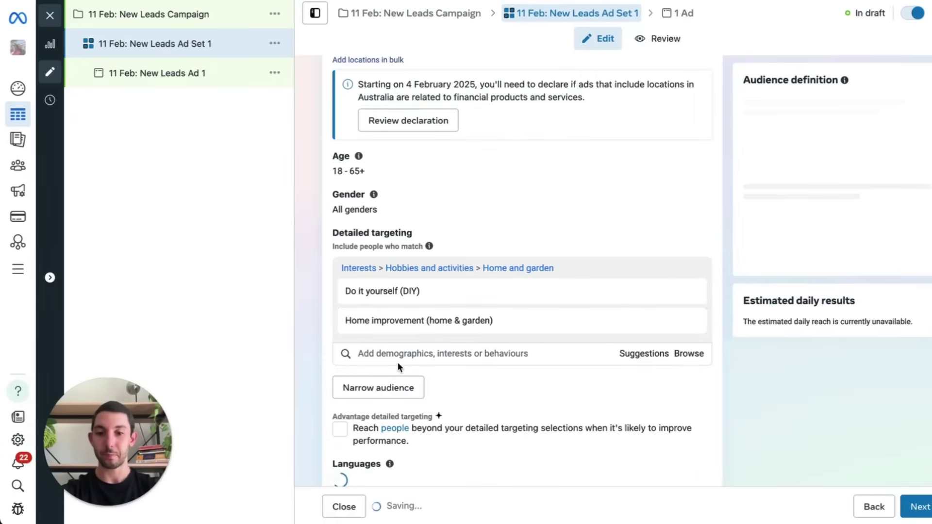
Search the detailed targeting for more home improvement interests and add home-improvement centre (retail).
type("home impro")
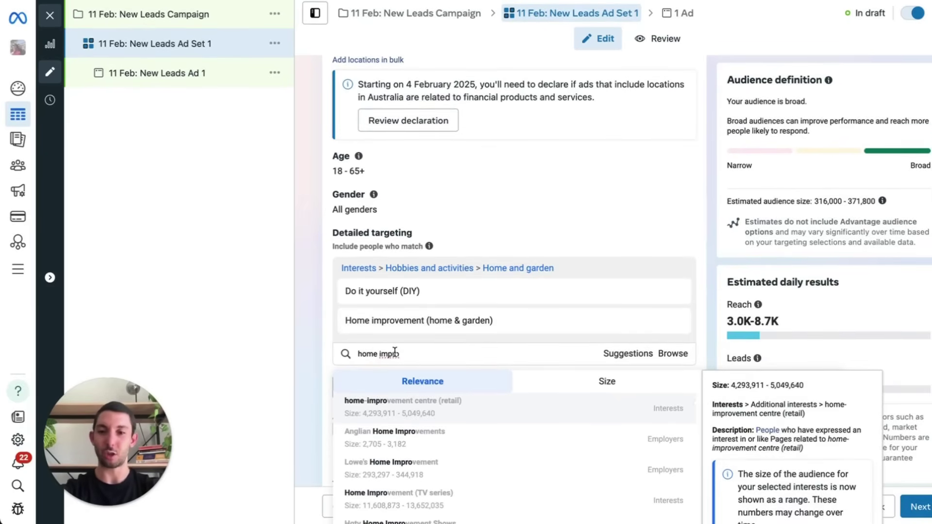
scroll(394, 351, "down", 1)
scroll(389, 432, "down", 1)
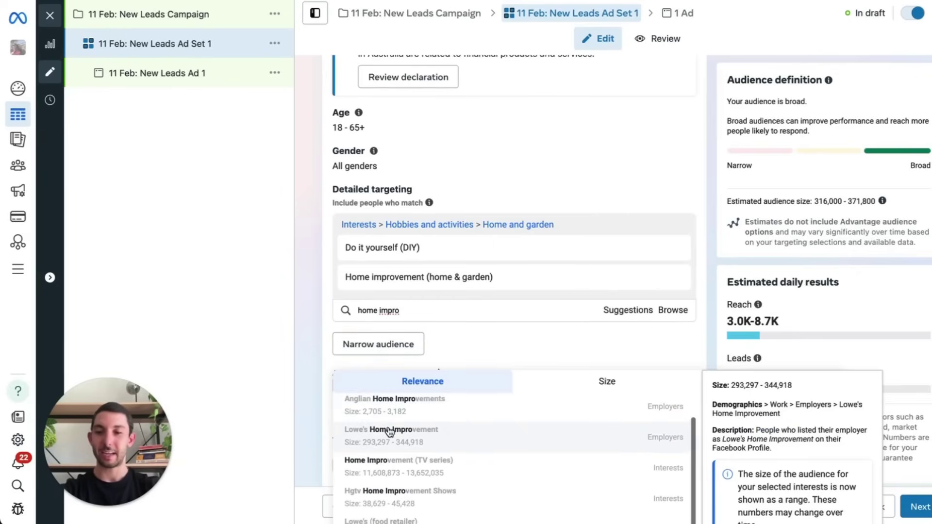
scroll(389, 432, "up", 1)
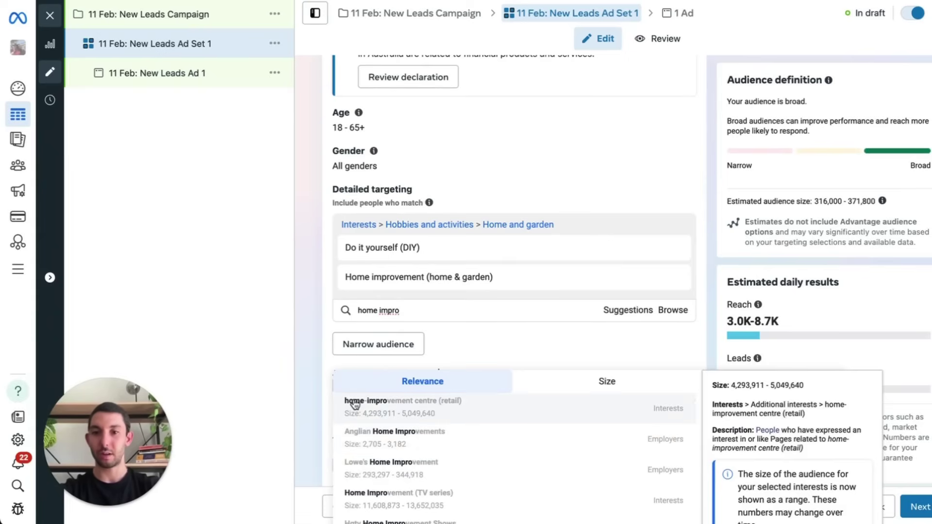
left_click(413, 406)
Add the Bunnings Warehouse interest, not the employer entry, to the detailed targeting.
type("bunn")
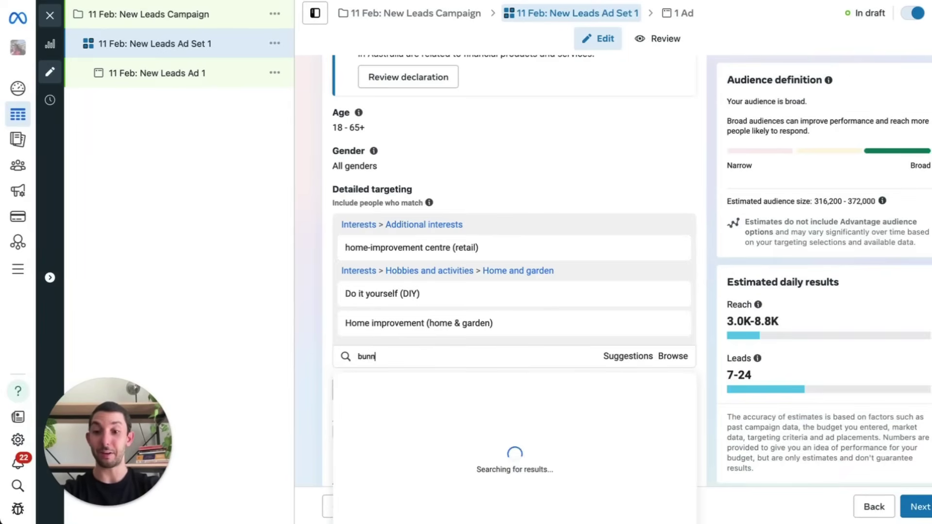
type("ings")
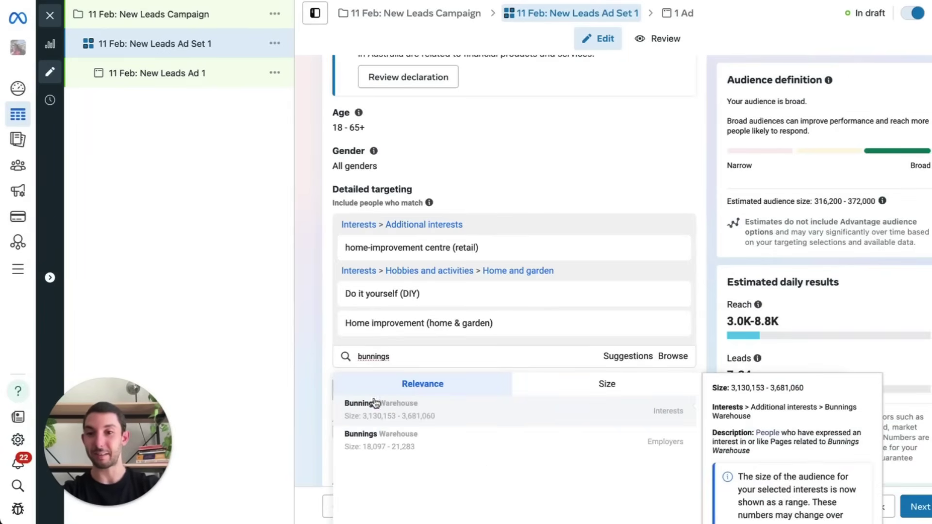
left_click(420, 411)
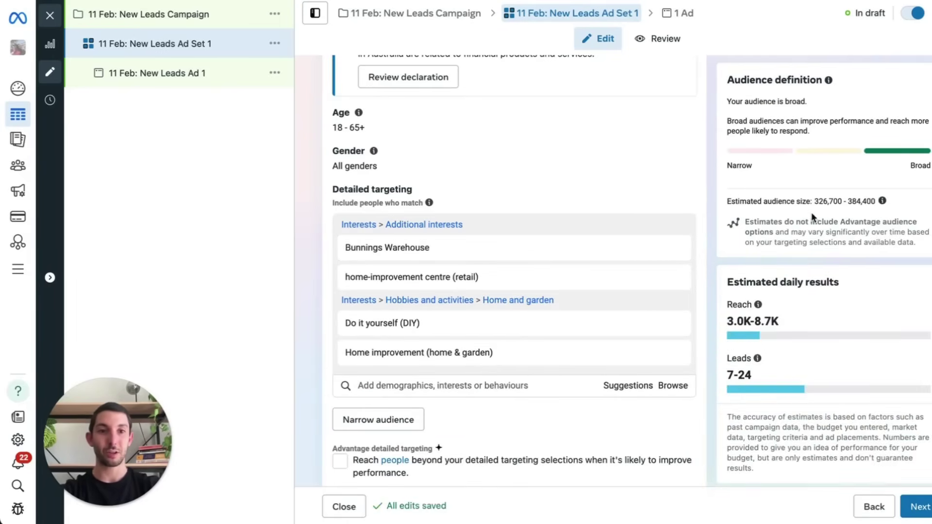
Set the audience's minimum age to 30.
scroll(317, 215, "up", 2)
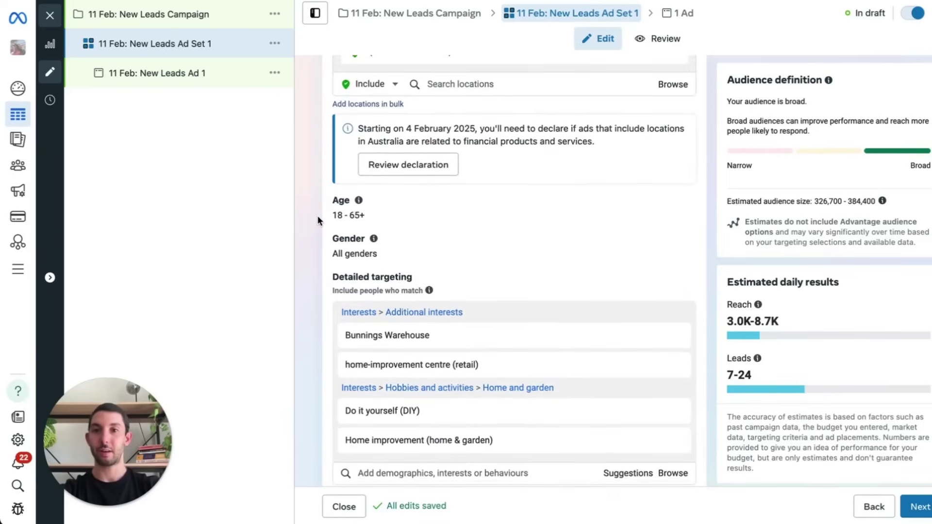
scroll(317, 215, "down", 3)
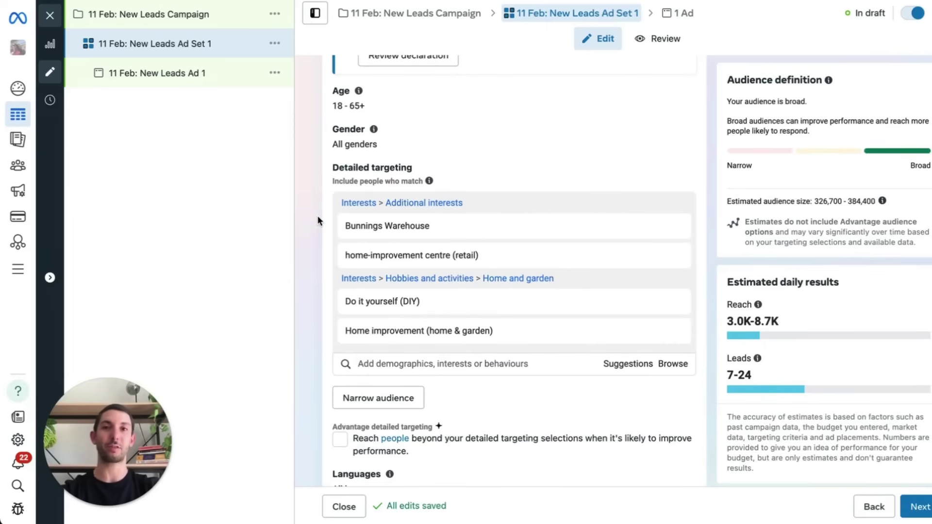
mouse_move(360, 228)
scroll(359, 228, "down", 1)
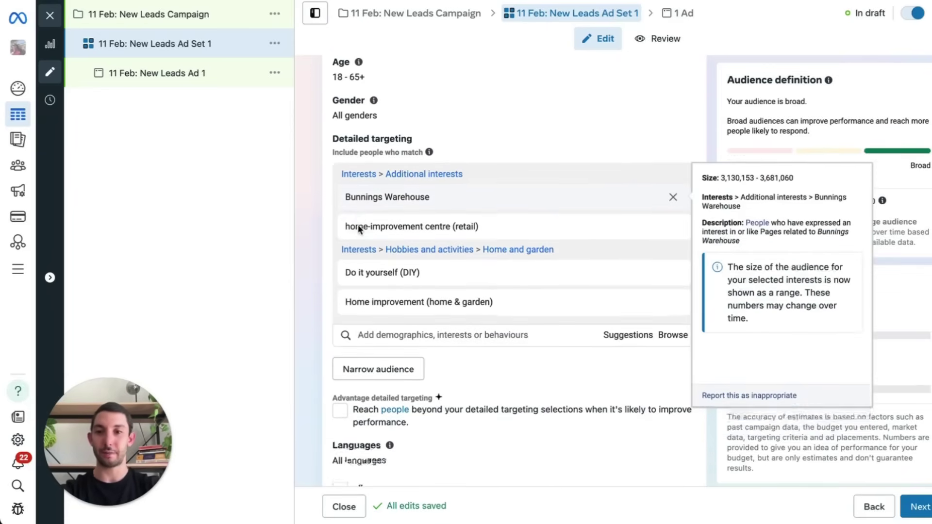
scroll(345, 159, "up", 1)
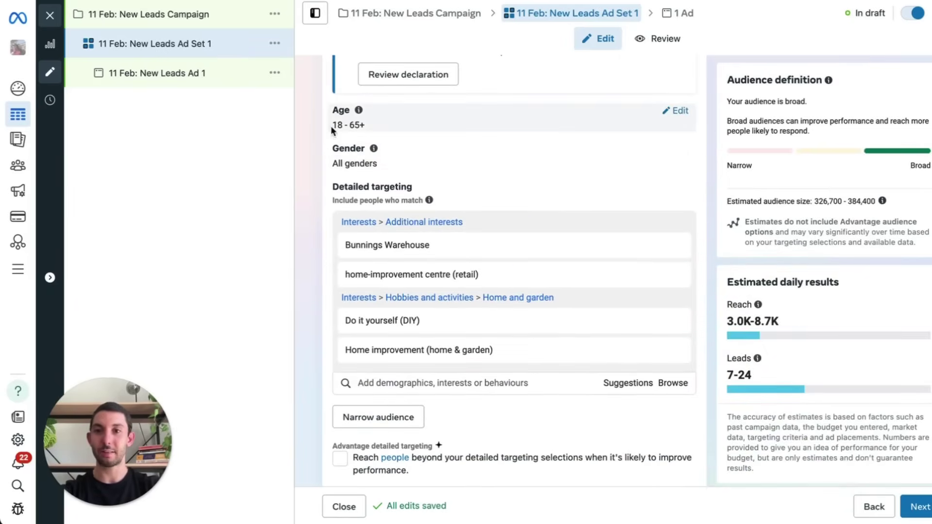
left_click(676, 110)
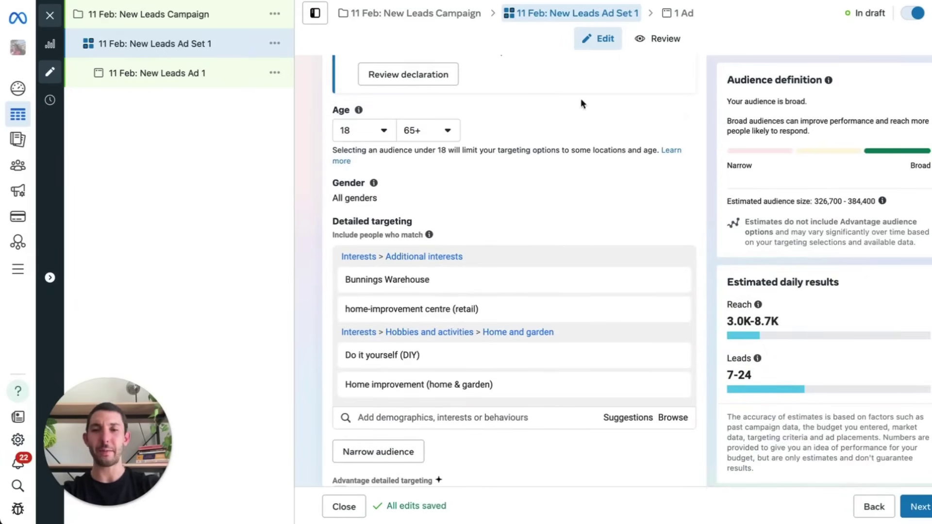
left_click(359, 128)
scroll(369, 263, "down", 2)
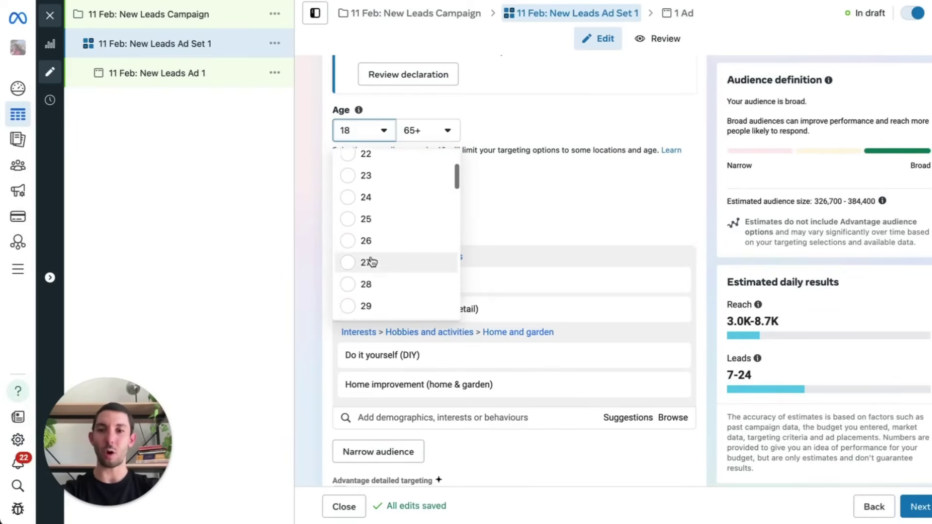
scroll(371, 262, "down", 3)
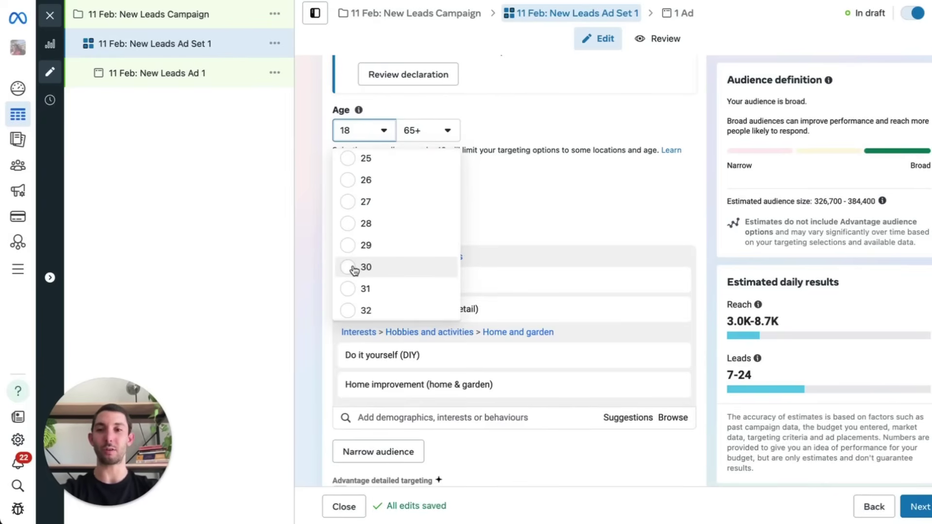
left_click(354, 268)
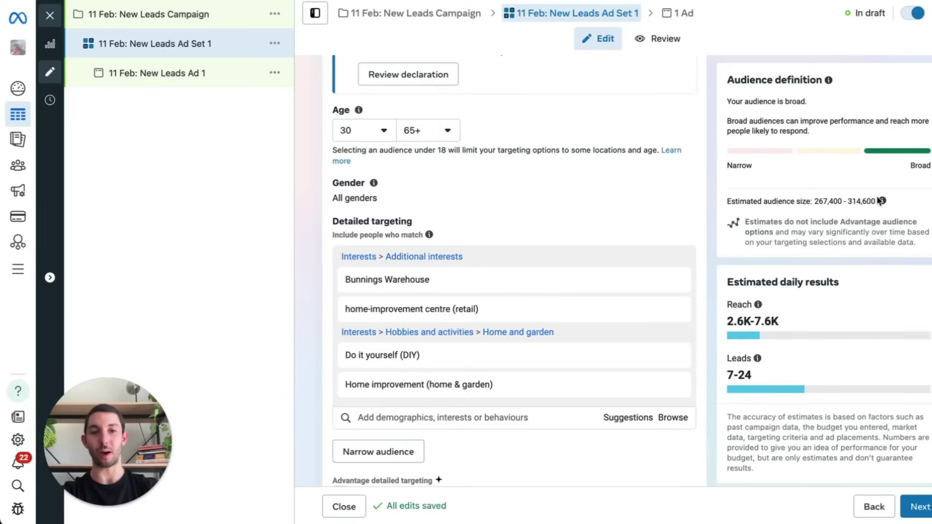
scroll(607, 172, "up", 3)
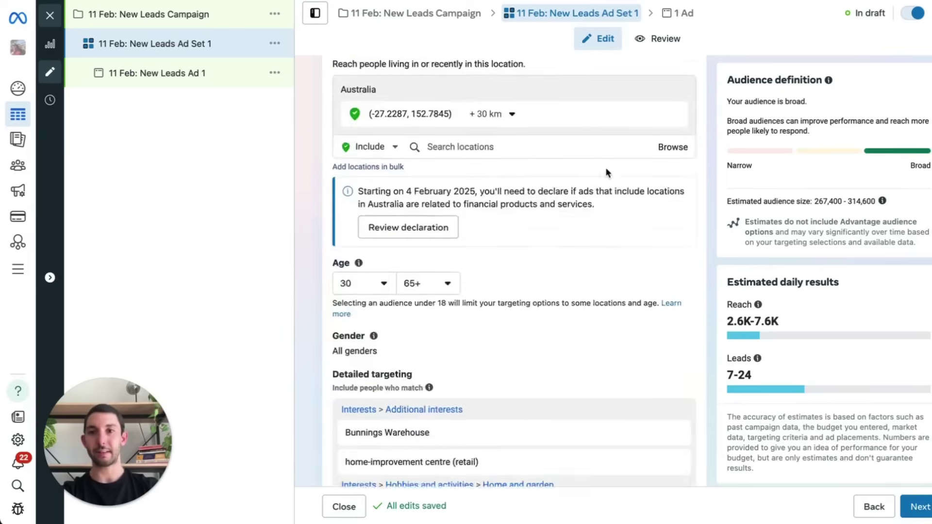
Review the ad set's custom audience, location, age and detailed targeting settings alongside the audience definition.
scroll(605, 170, "up", 4)
scroll(436, 301, "up", 1)
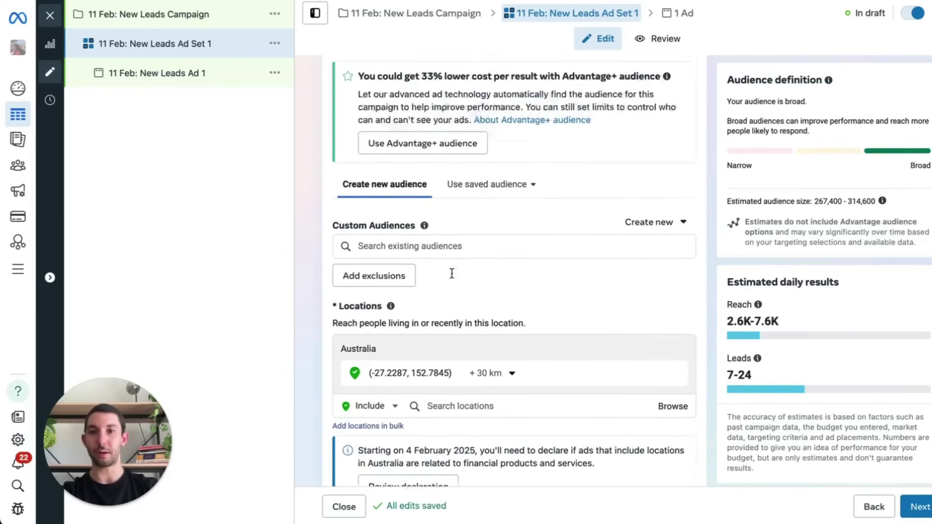
scroll(451, 274, "down", 3)
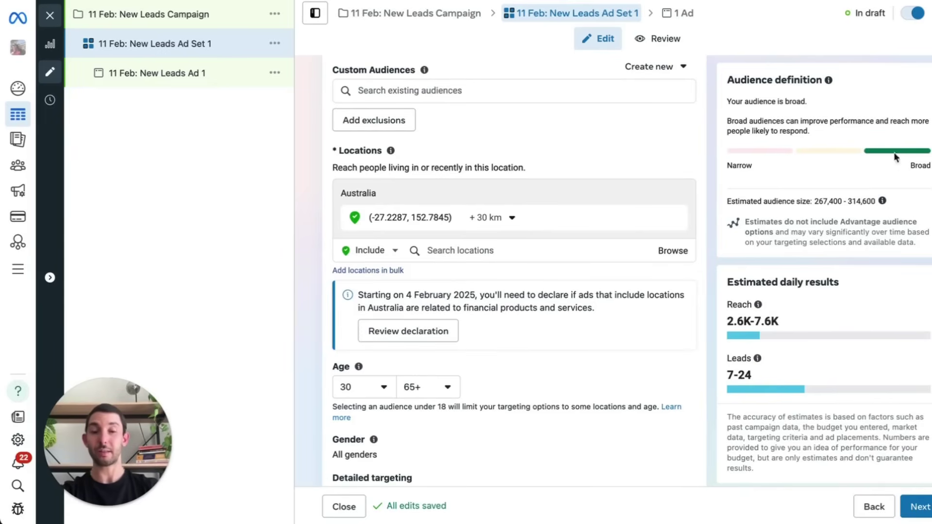
scroll(552, 255, "down", 6)
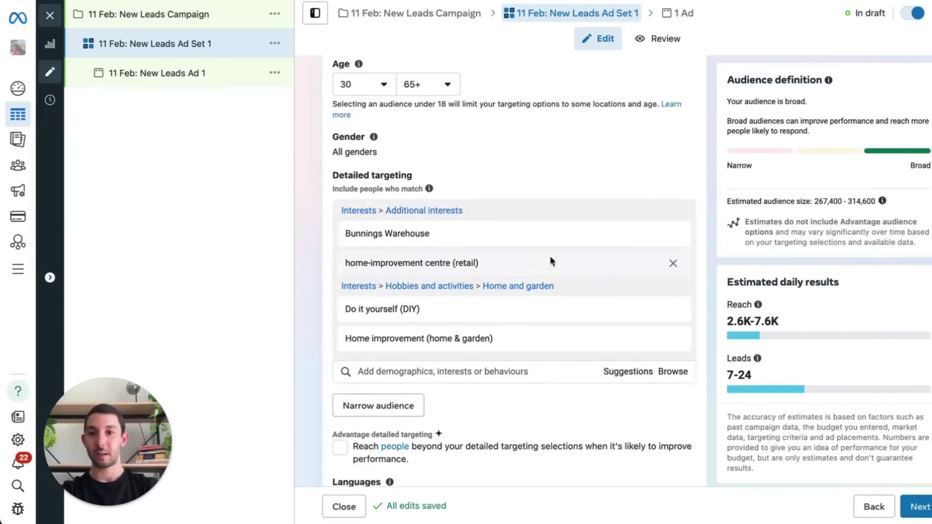
scroll(549, 256, "down", 1)
scroll(323, 187, "up", 1)
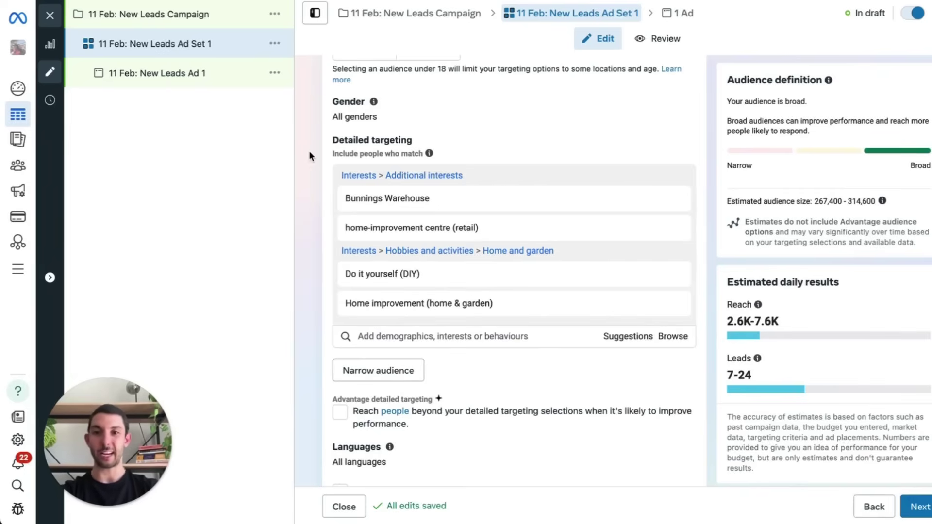
Switch the ad set from Advantage+ placements to manual placements.
scroll(308, 177, "down", 5)
scroll(309, 178, "down", 2)
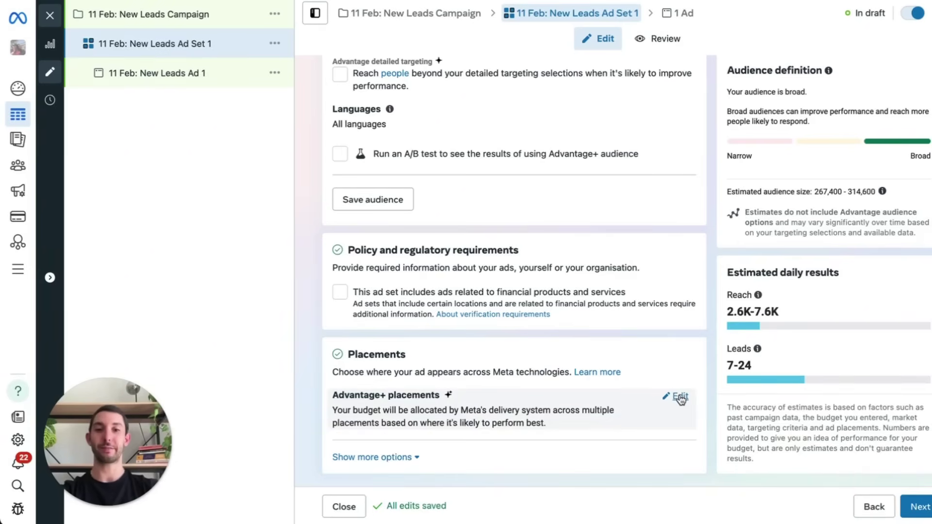
left_click(680, 397)
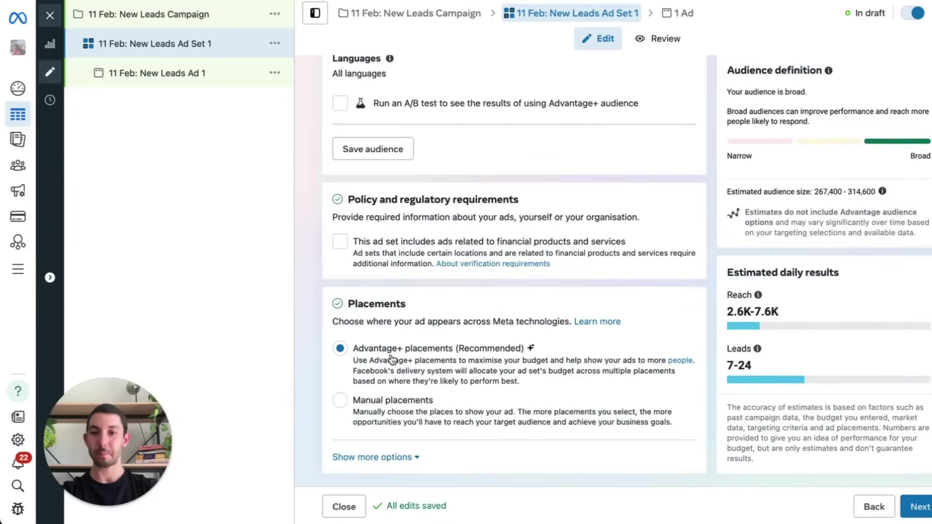
left_click(339, 400)
scroll(350, 403, "down", 2)
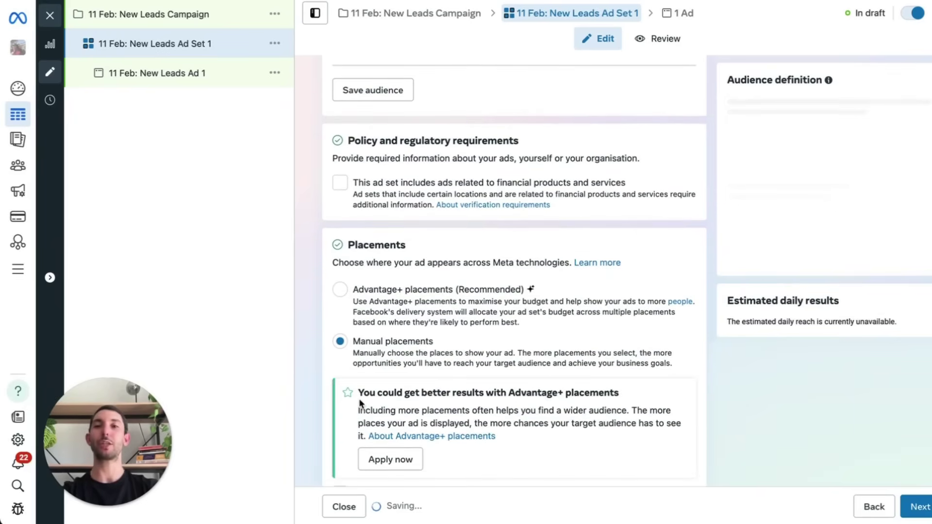
Exclude the Apps and sites, Search results, and In-stream ads for videos and reels placement groups from the ad set.
scroll(360, 404, "down", 10)
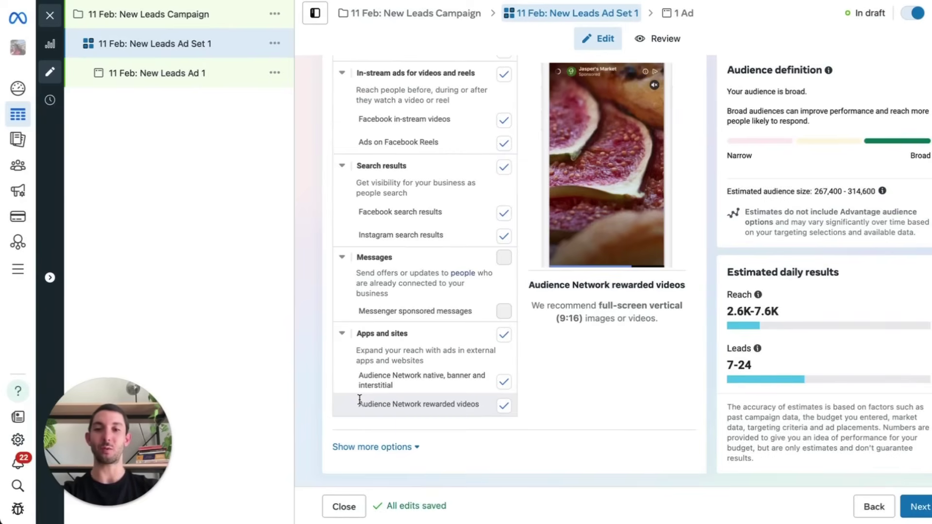
scroll(334, 355, "up", 1)
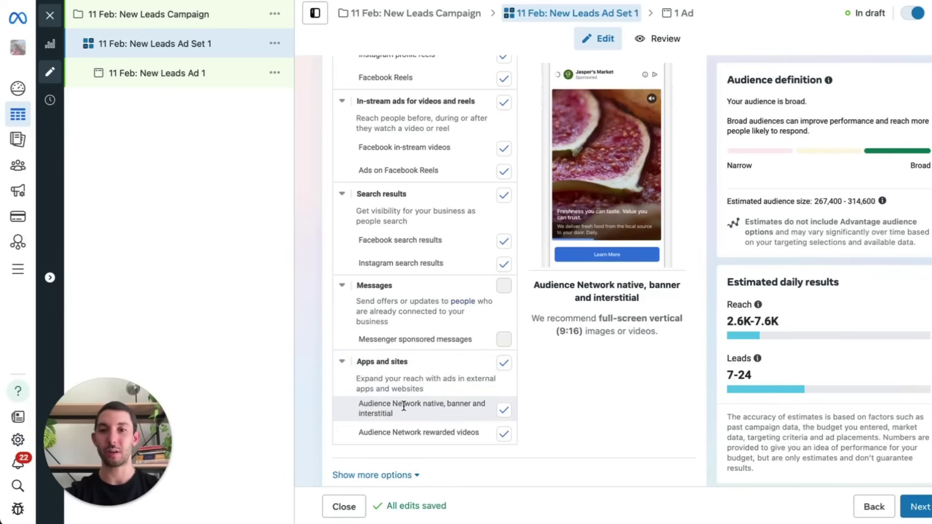
left_click(504, 364)
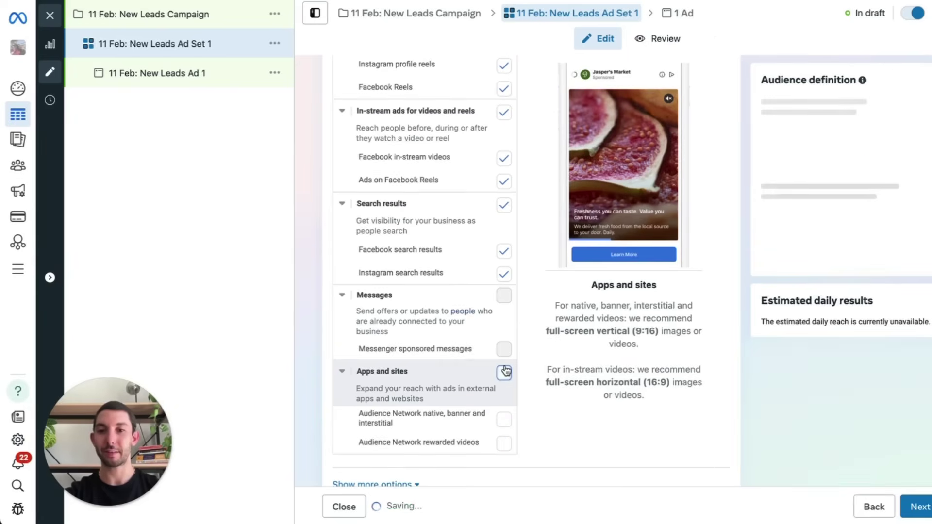
scroll(504, 365, "up", 2)
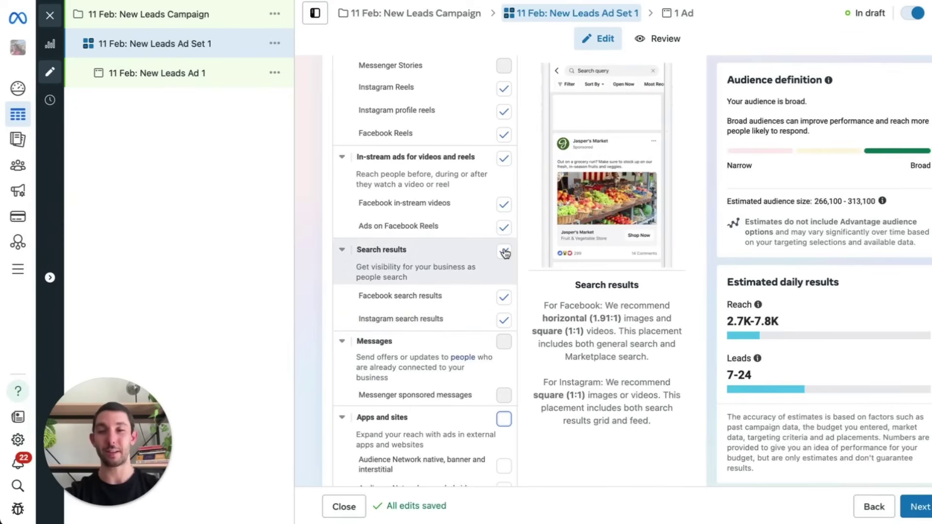
left_click(504, 251)
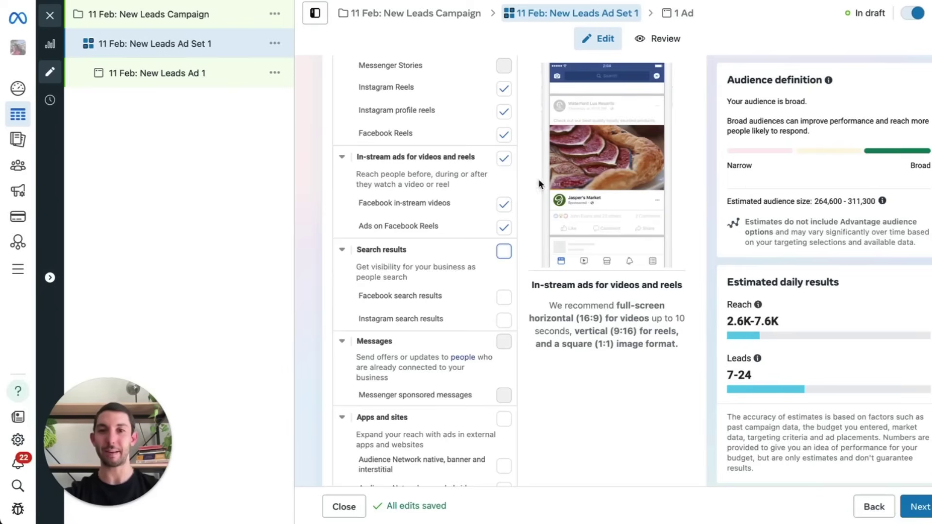
left_click(503, 159)
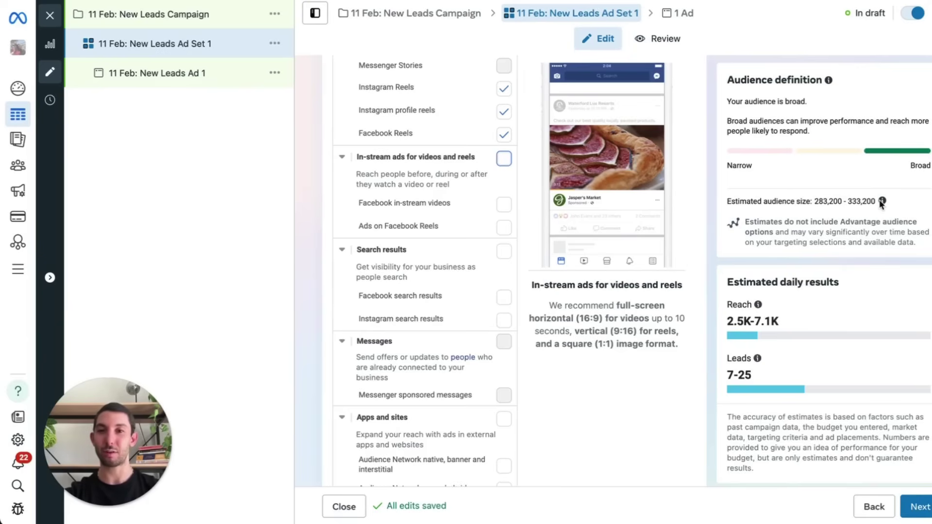
Review the audience size explanation and the full placement list, including the Feeds and Stories and Reels groups.
mouse_move(881, 202)
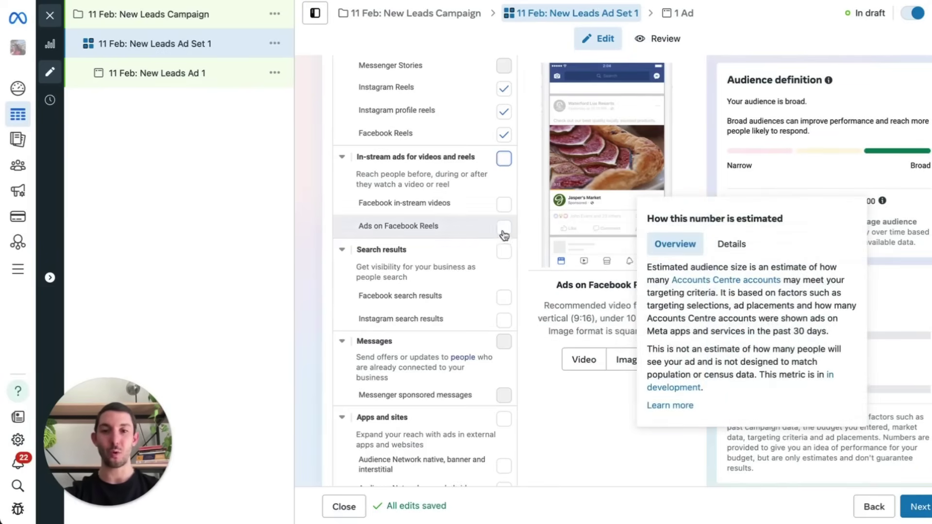
scroll(438, 246, "down", 1)
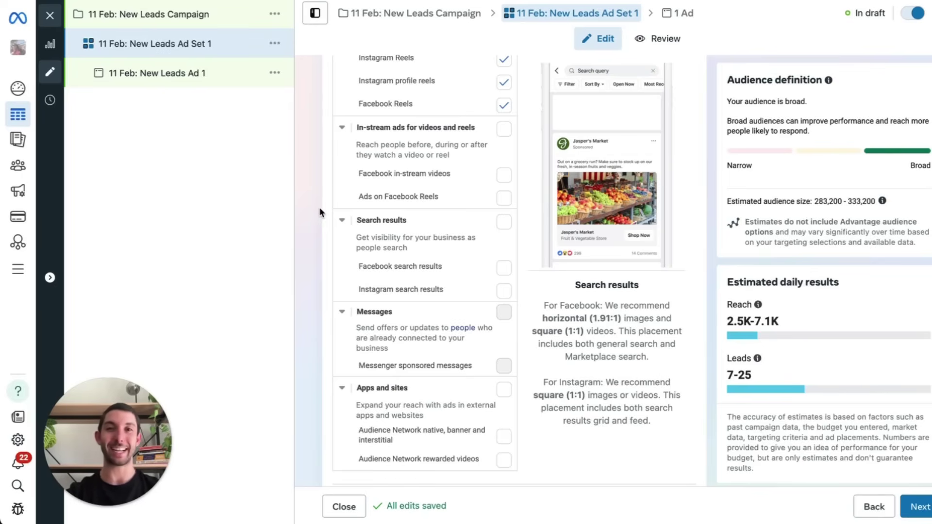
scroll(319, 207, "up", 1)
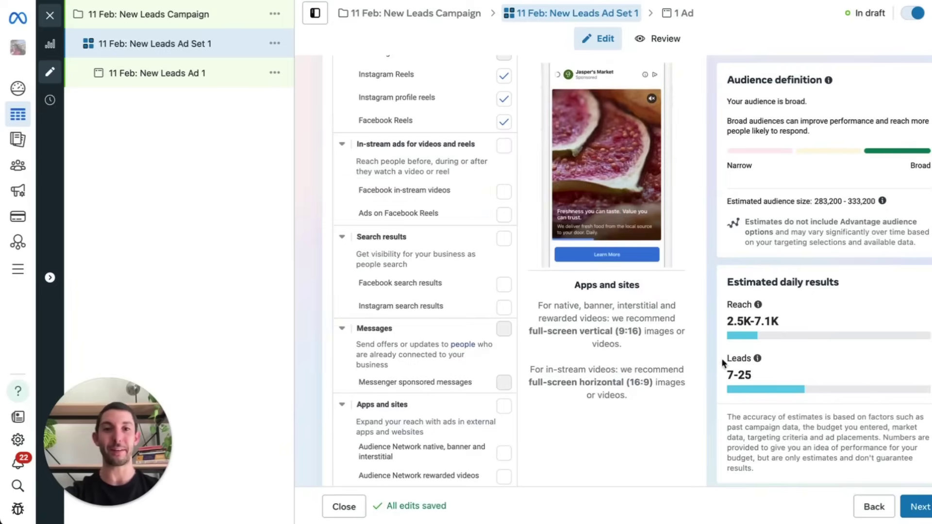
scroll(306, 282, "up", 6)
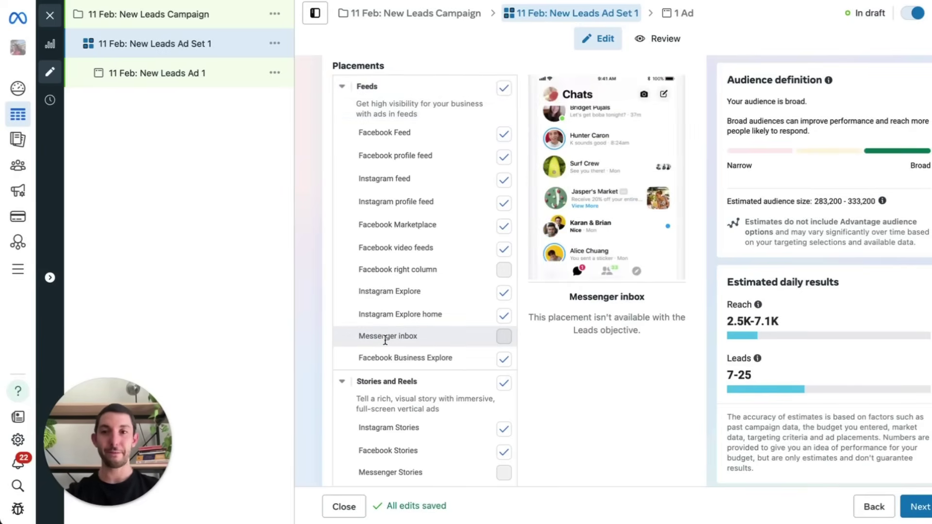
scroll(385, 339, "down", 4)
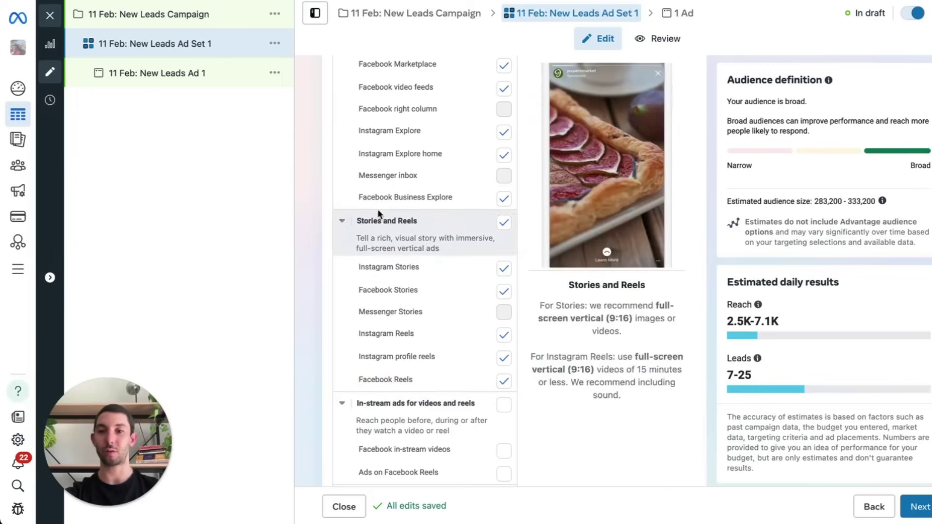
scroll(298, 293, "down", 7)
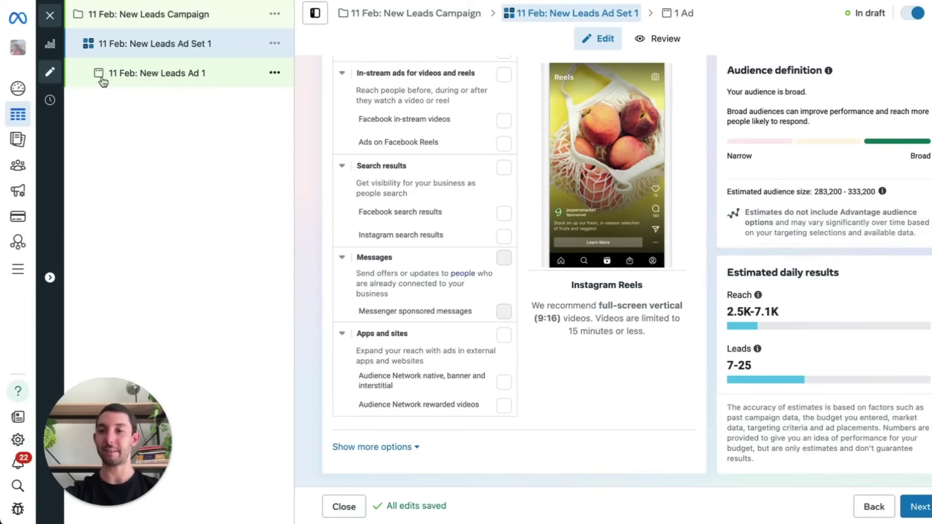
Open the ad 11 Feb: New Leads Ad 1 and check the Instagram account choices in its identity settings.
left_click(183, 80)
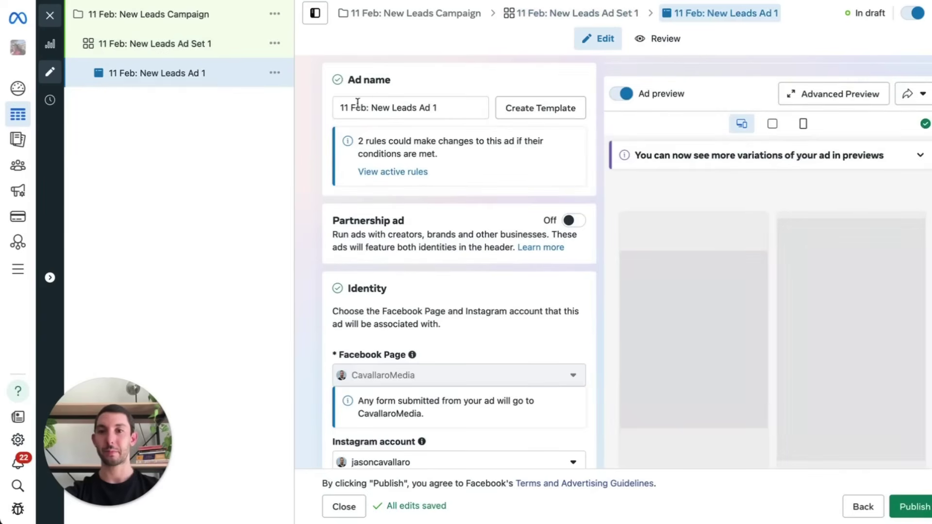
scroll(360, 210, "down", 5)
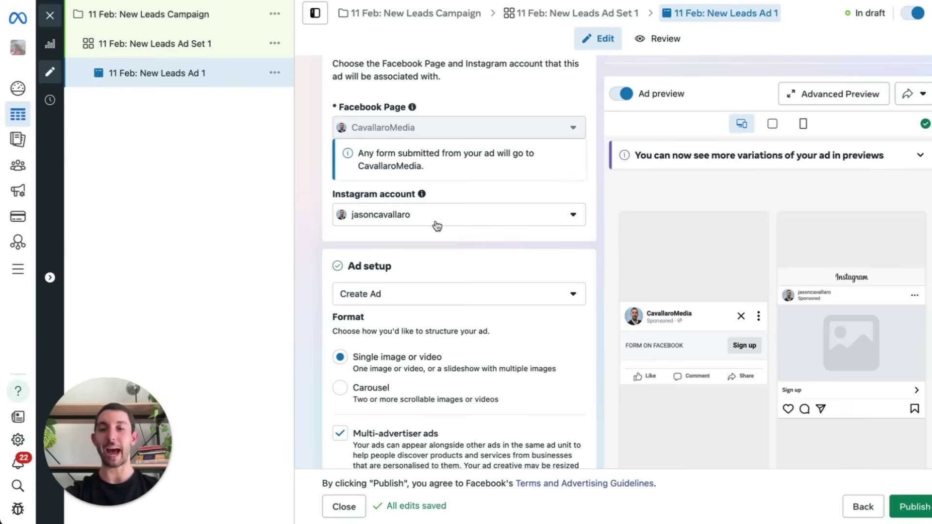
mouse_move(365, 191)
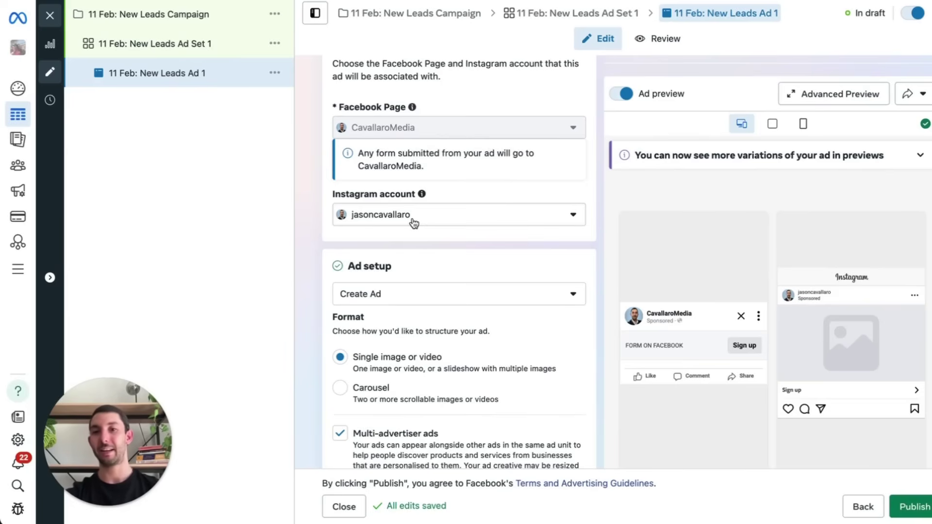
left_click(397, 214)
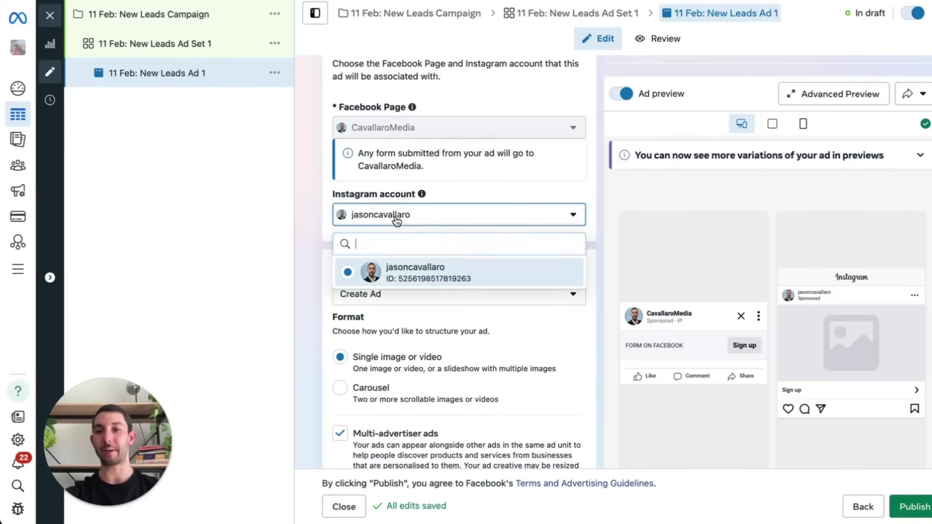
left_click(318, 193)
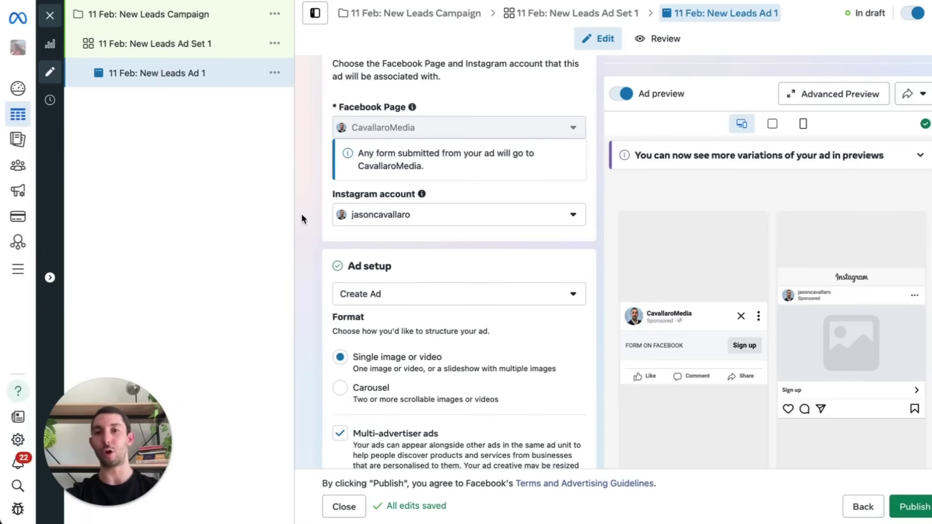
Start setting up the ad creative as an image ad.
scroll(302, 218, "down", 2)
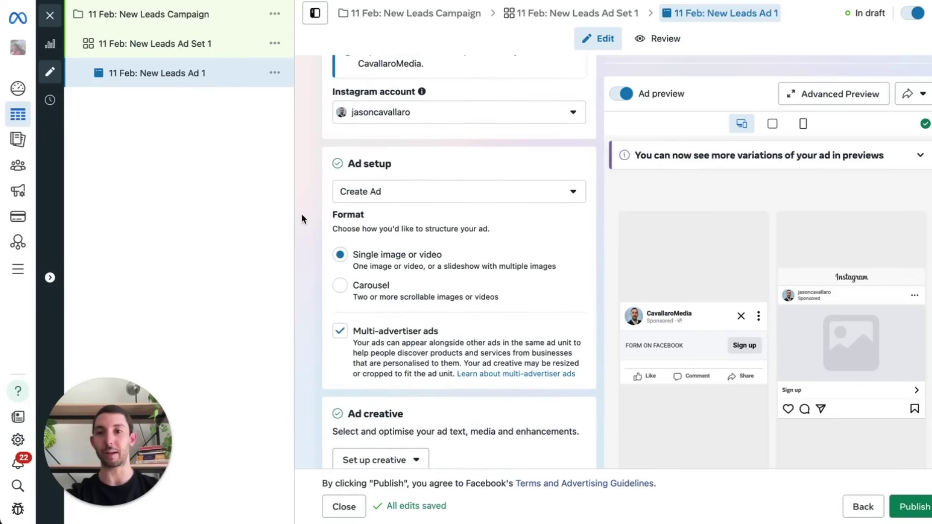
scroll(301, 218, "down", 3)
scroll(301, 218, "up", 3)
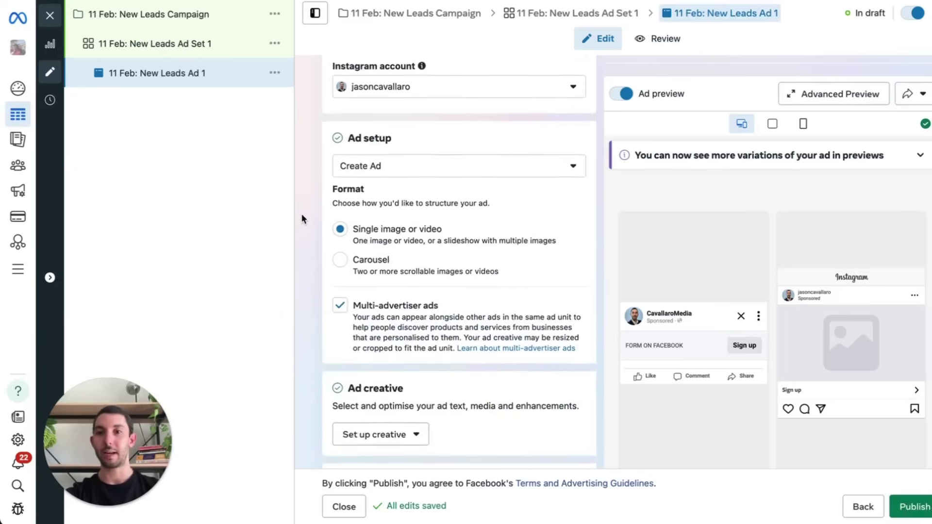
scroll(301, 217, "down", 5)
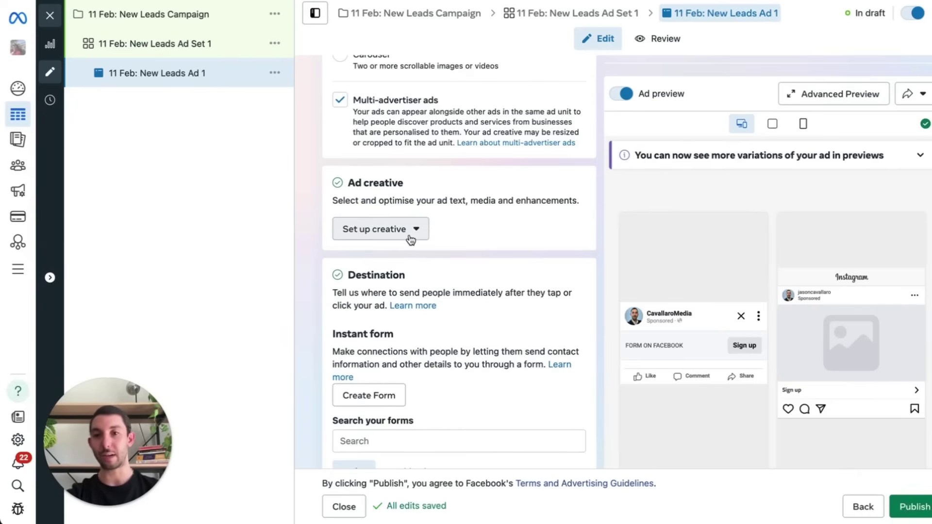
left_click(381, 231)
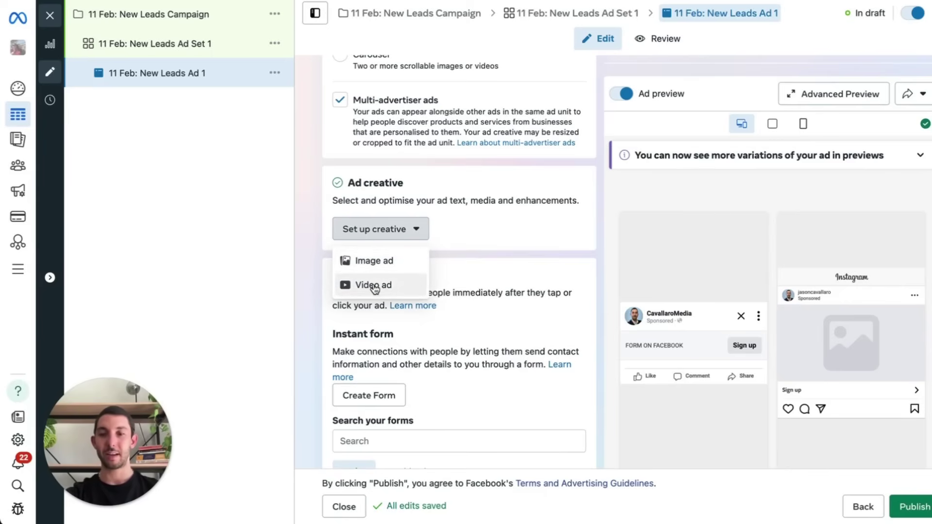
left_click(357, 264)
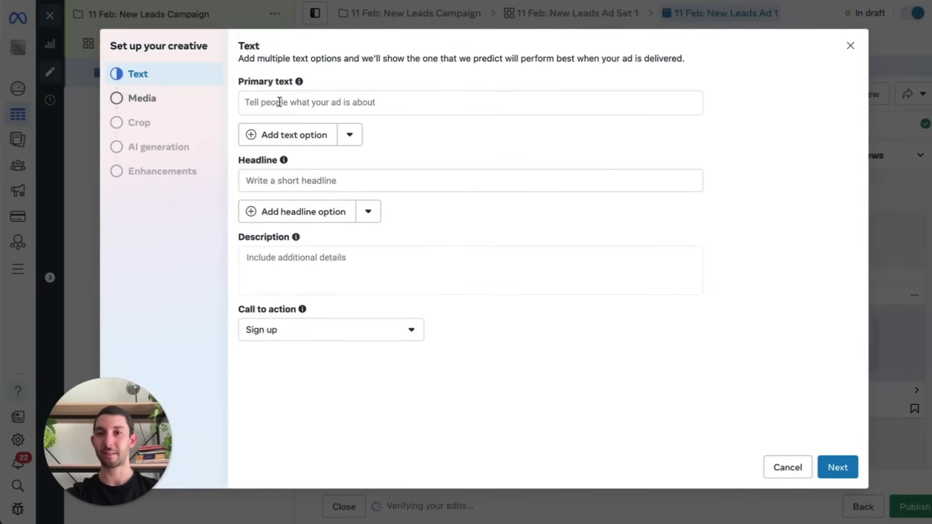
Enter TEST as the ad's primary text and Garage Door Installation Dayboro as its headline.
left_click(280, 102)
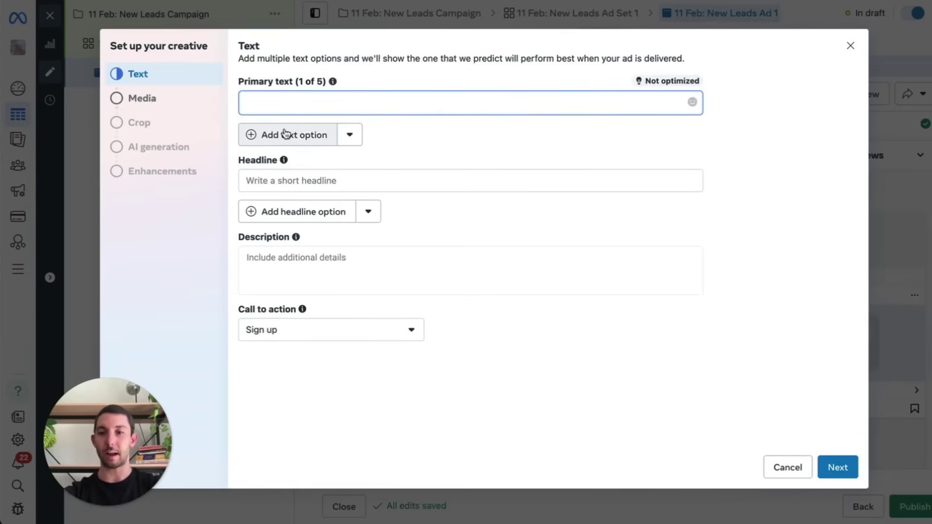
type("TEST")
left_click(298, 177)
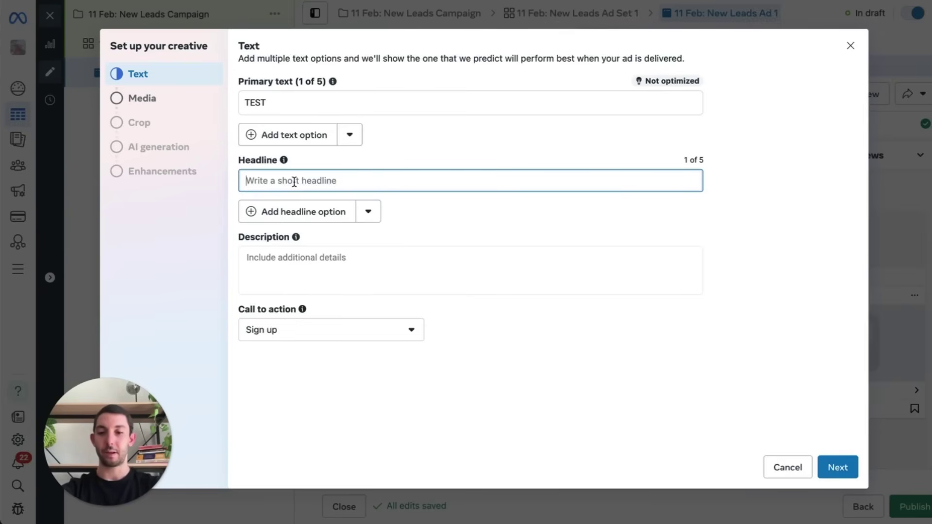
type("Gara")
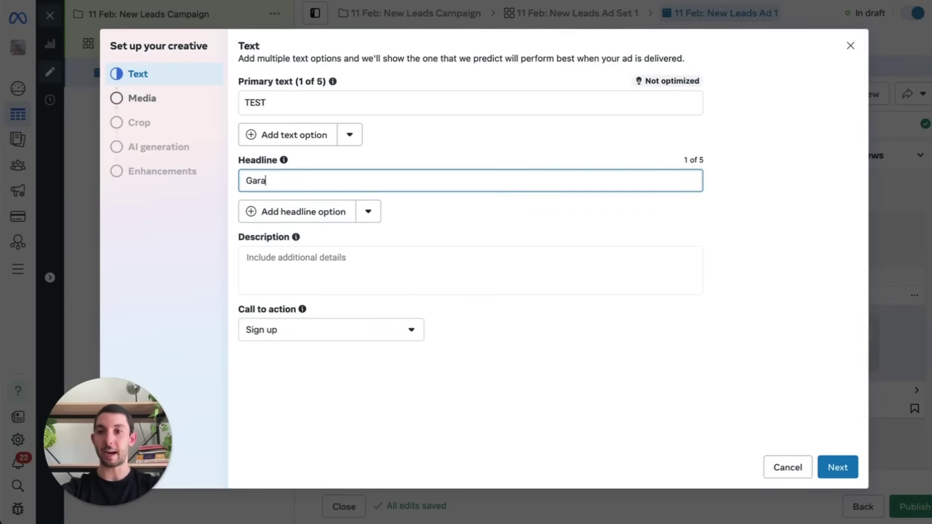
type("ge Doo")
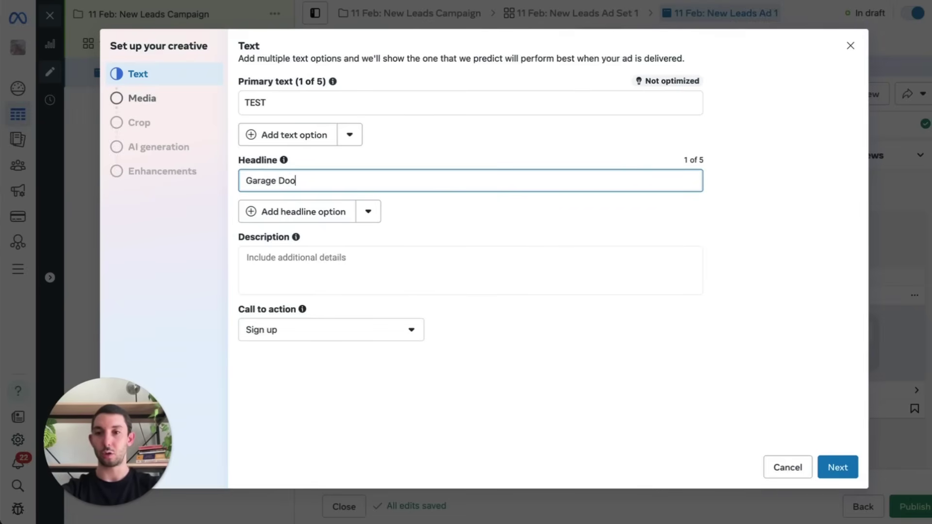
type("r Installation")
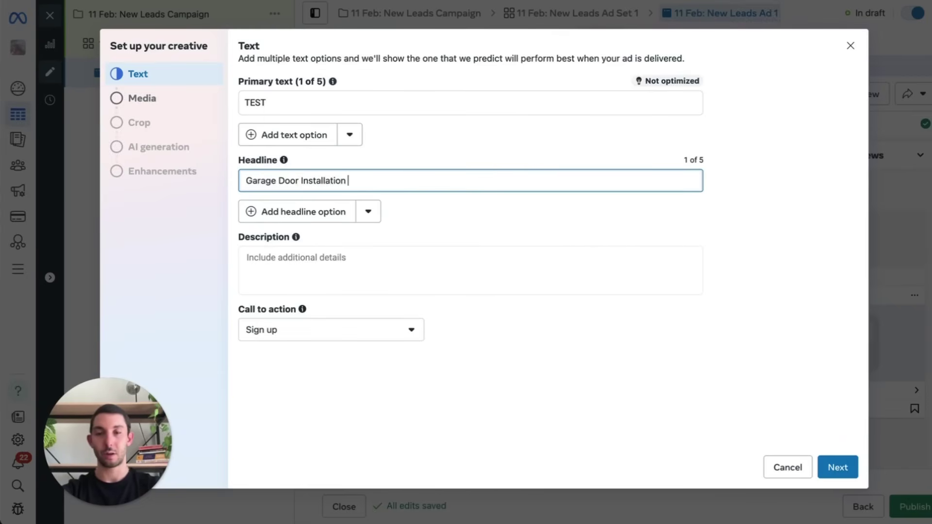
type(" Dayboro")
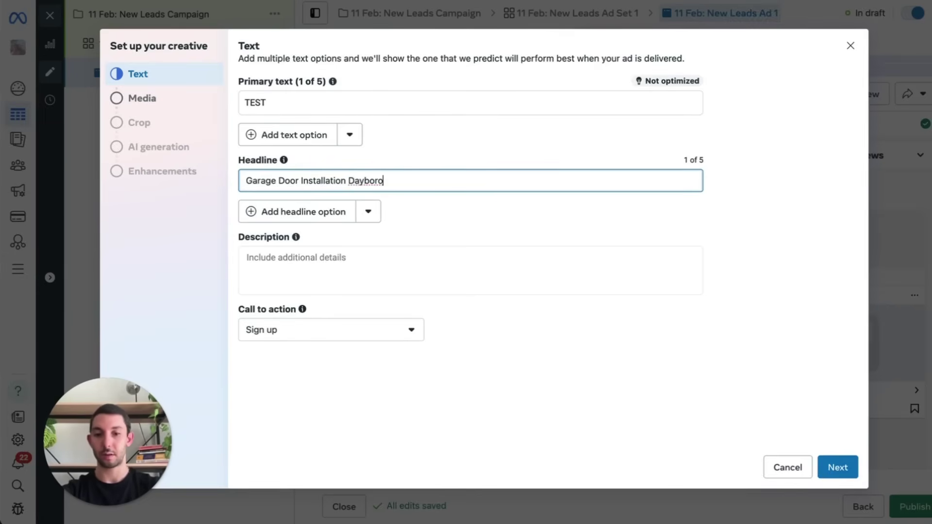
Complete the headline as Garage Door Installation Dayboro Savings On Now!
type(" S")
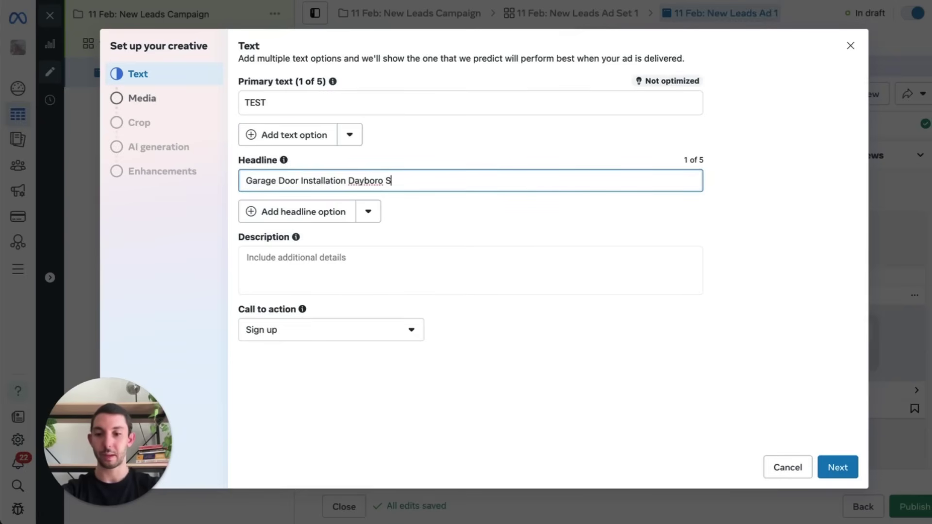
type("avings On Now!")
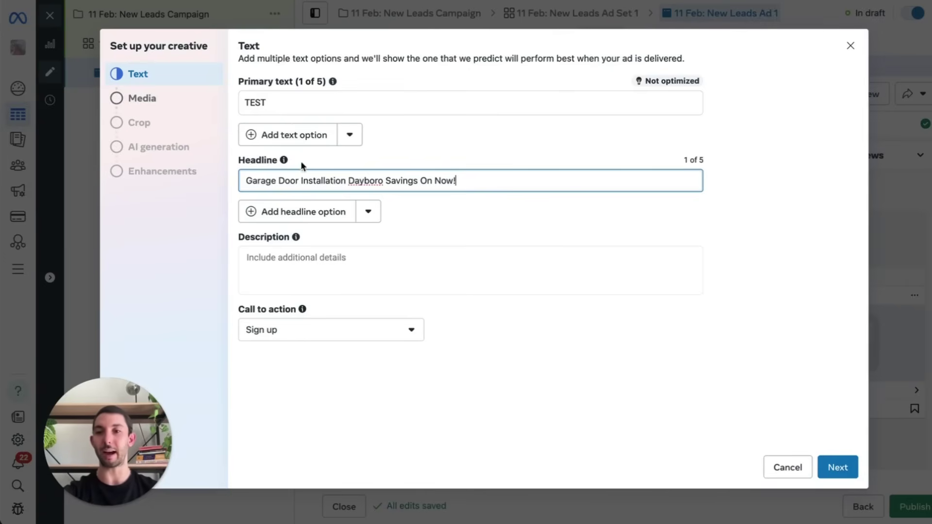
left_click(293, 256)
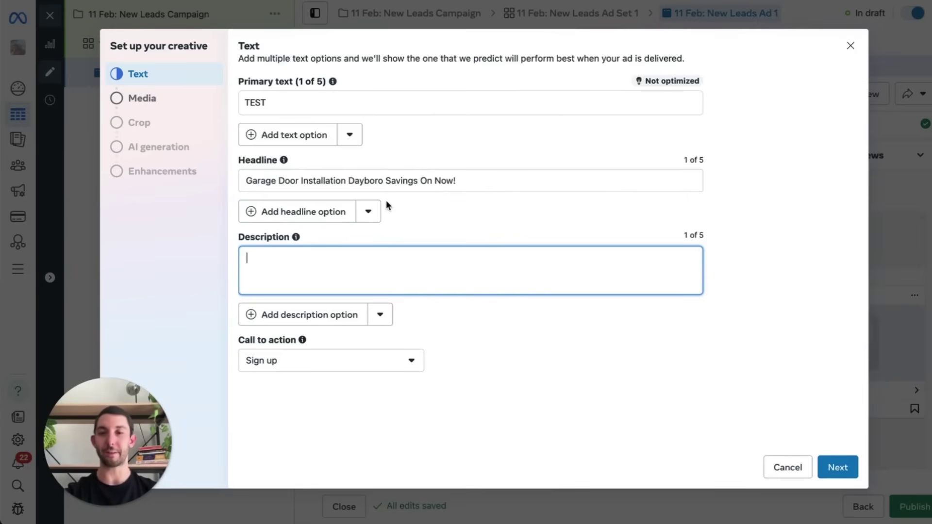
Set the ad's call to action to Get offer.
left_click(294, 362)
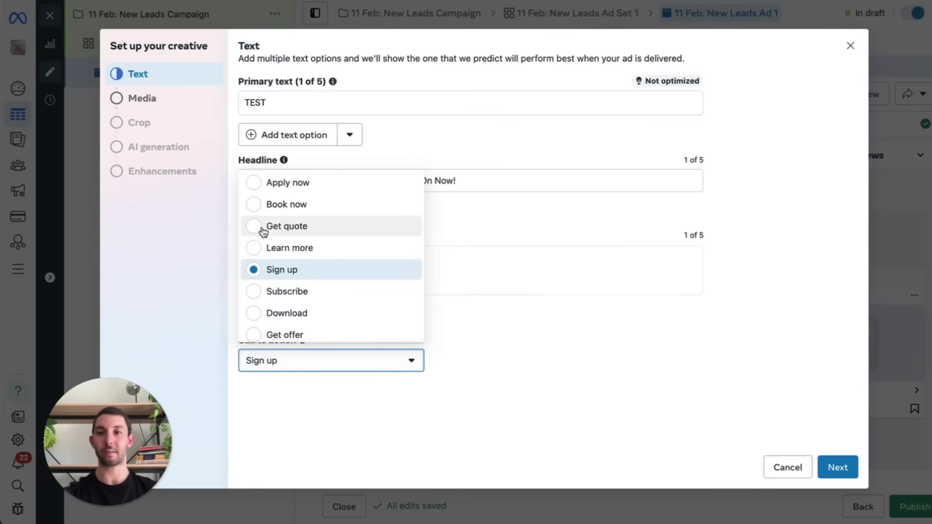
scroll(325, 231, "down", 1)
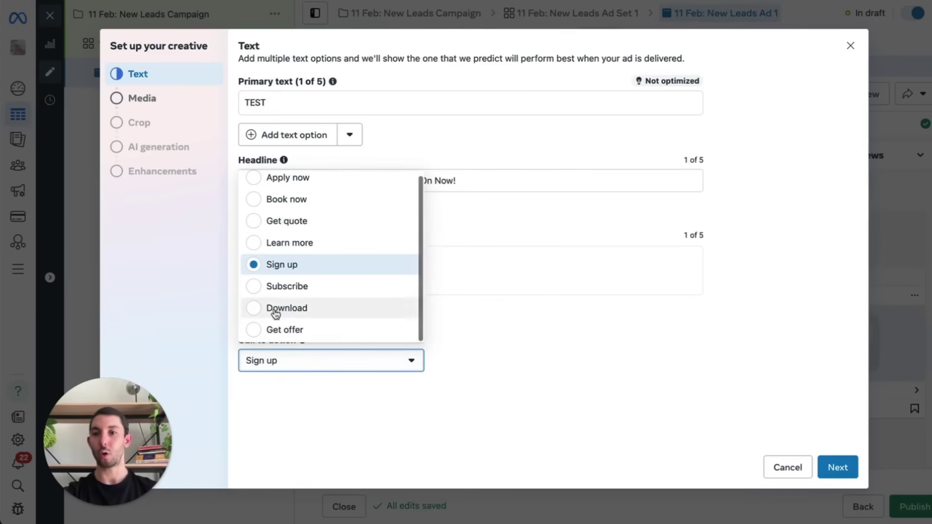
left_click(325, 333)
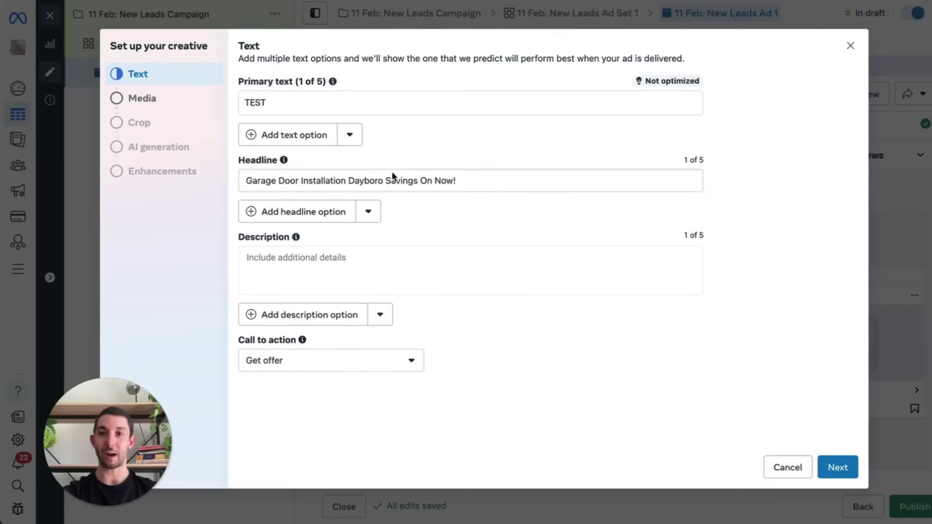
Reword the headline as Garage Doors Up To 30% Off - Feb Only!
left_click_drag(393, 181, 437, 181)
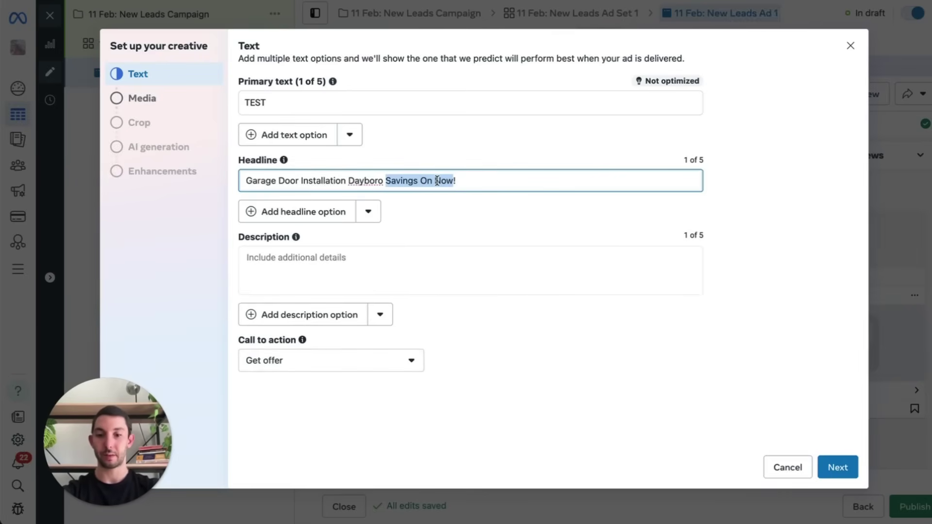
type("Up")
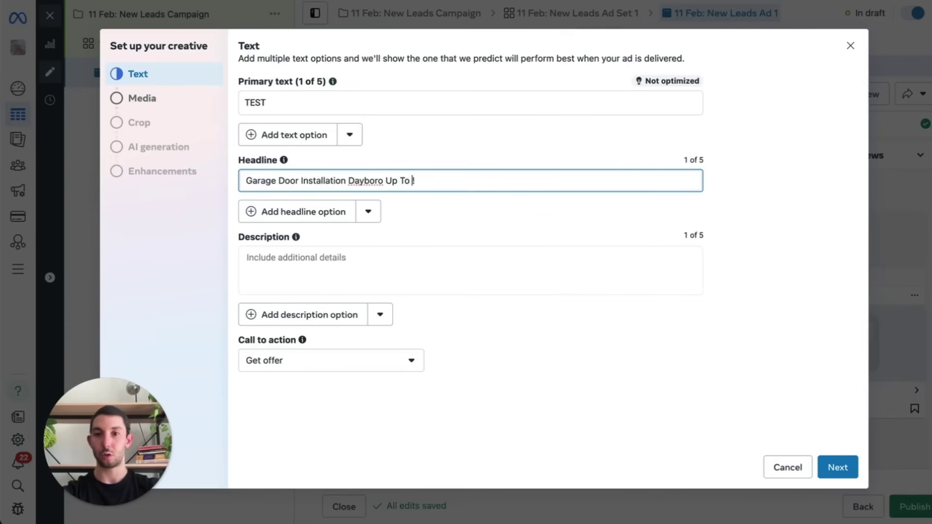
type(" To 30% Off")
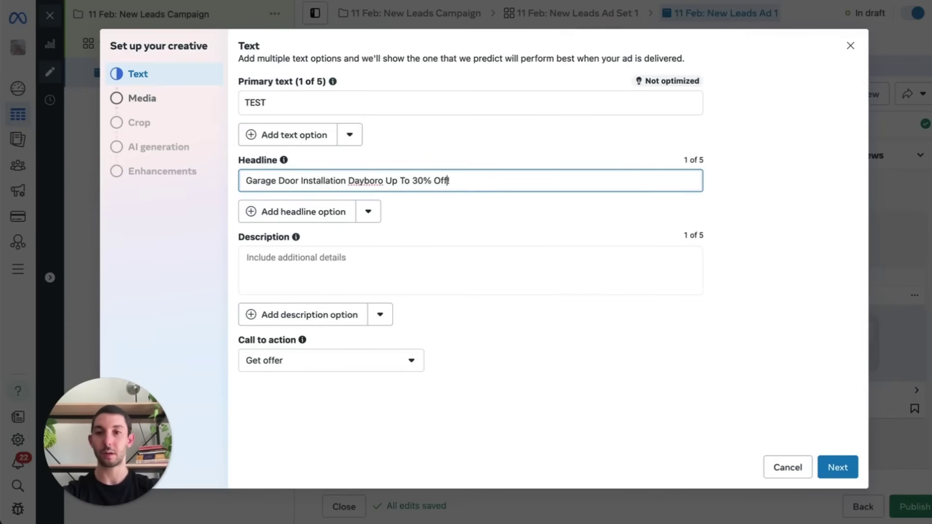
double_click(360, 180)
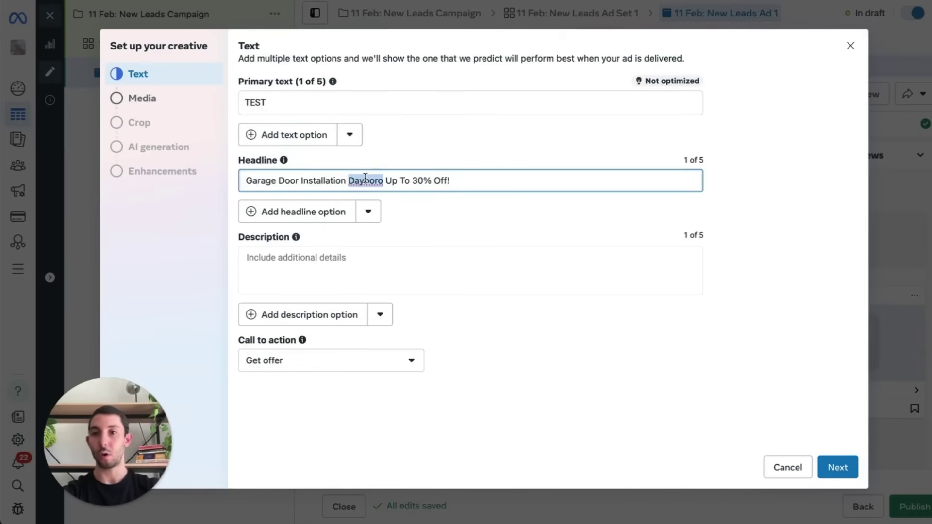
left_click_drag(360, 180, 301, 180)
key("BackSpace")
type("s")
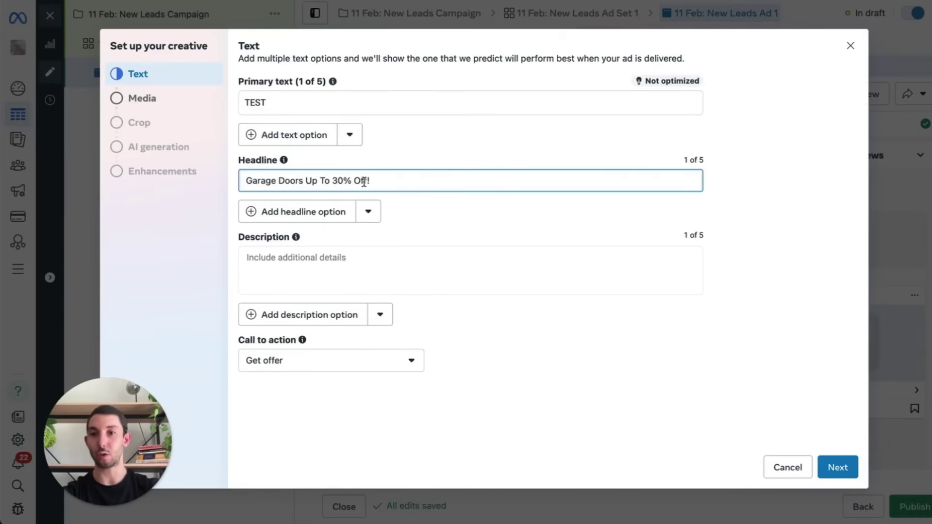
type(" - F")
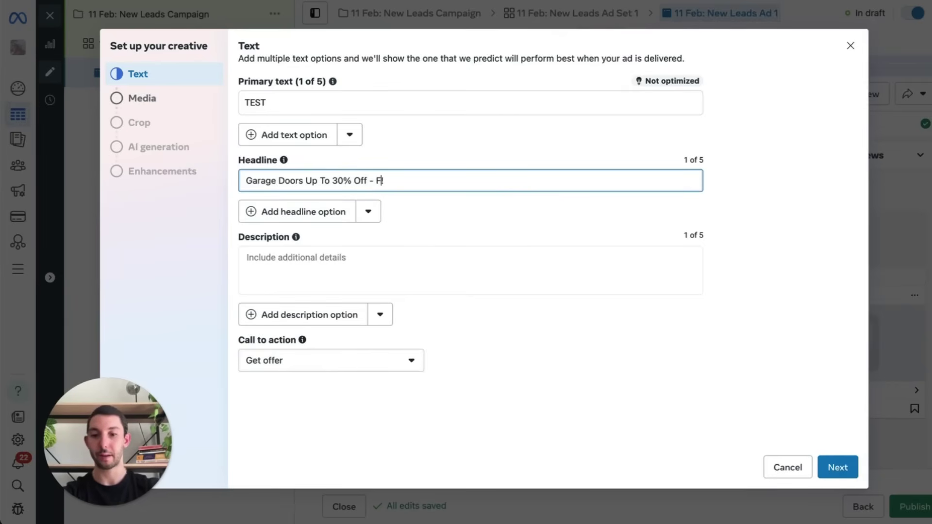
type("eb Only!")
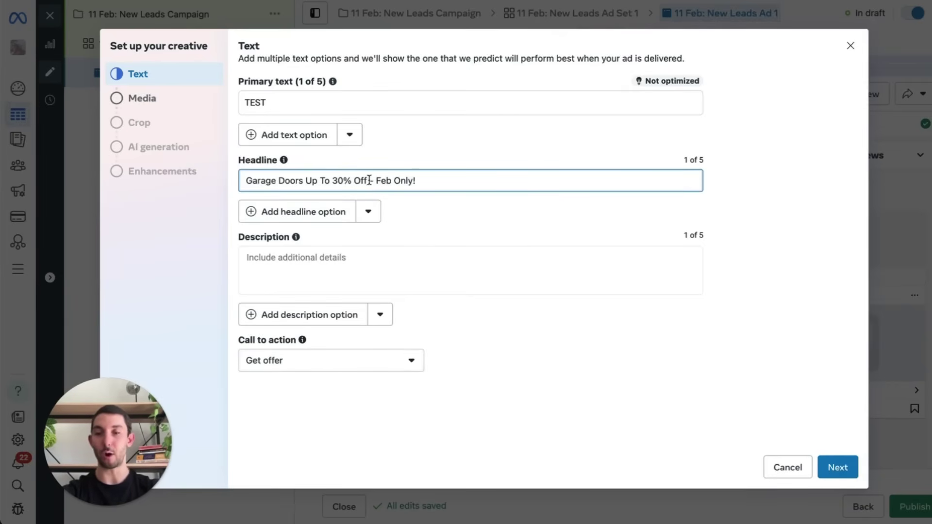
left_click(500, 216)
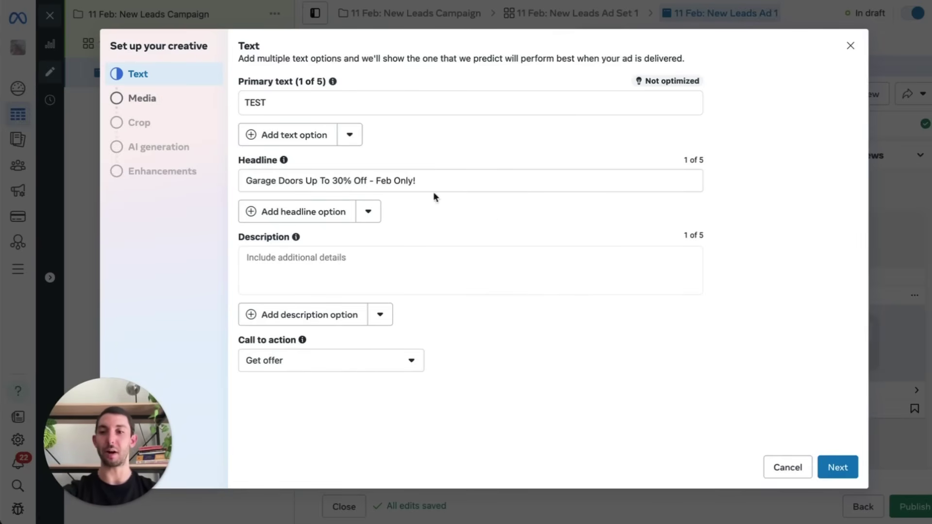
Check the call to action choices, keeping Get offer, and enter TEST as the ad's description.
left_click(278, 367)
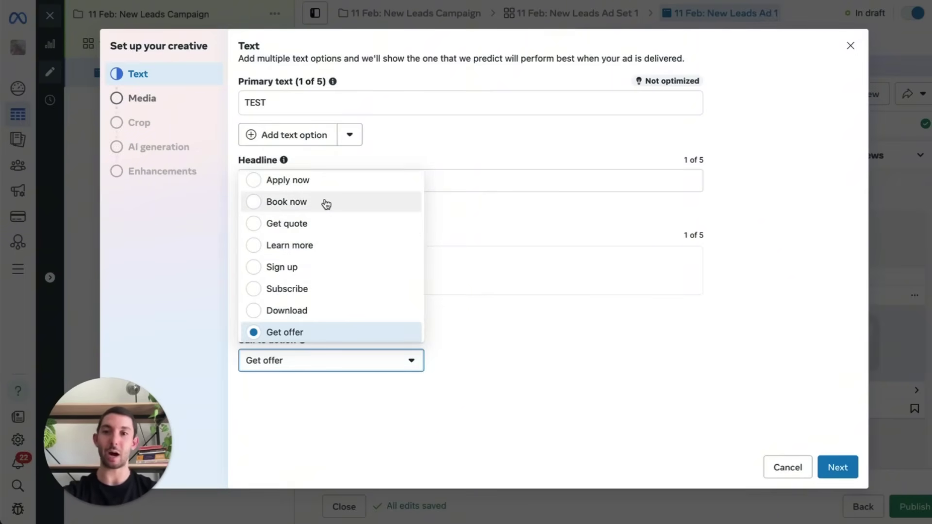
left_click(191, 243)
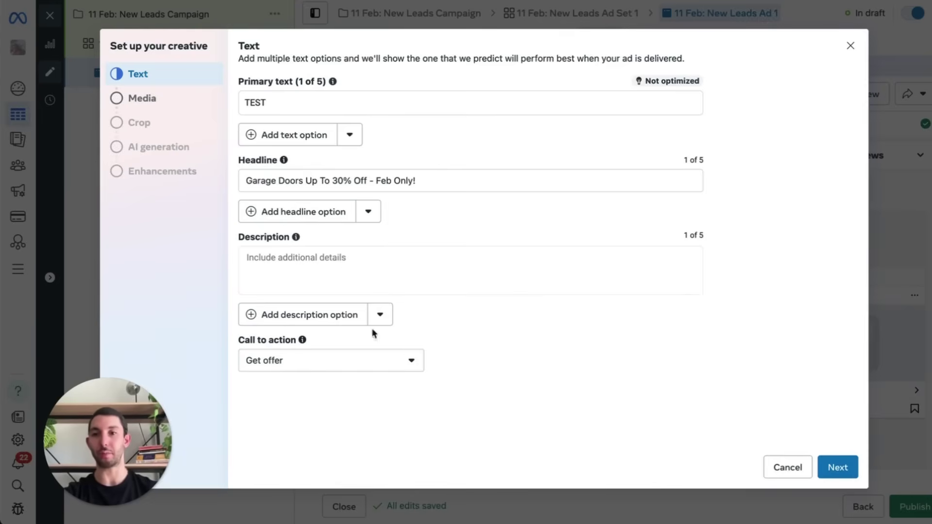
left_click(343, 273)
type("TEST")
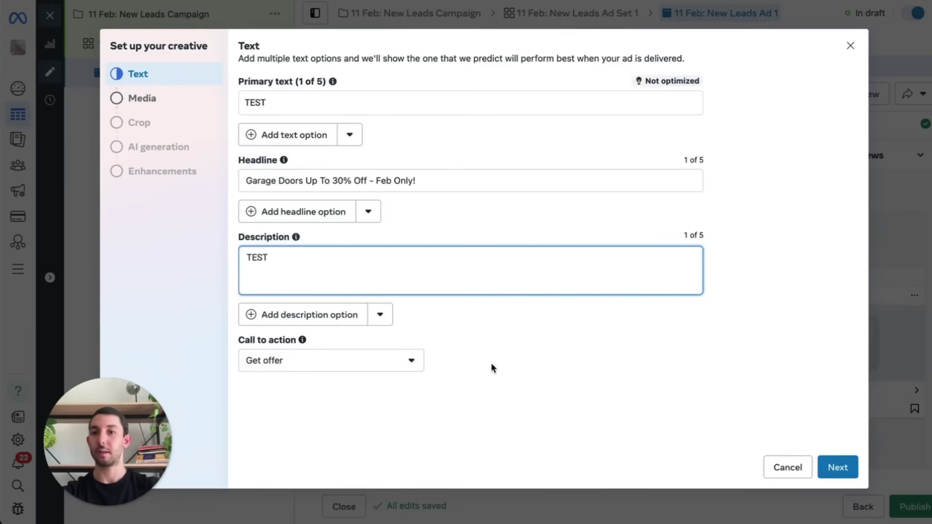
Choose the 500 × 500 Fiverr freelancer image from the account images as the ad's media.
left_click(840, 469)
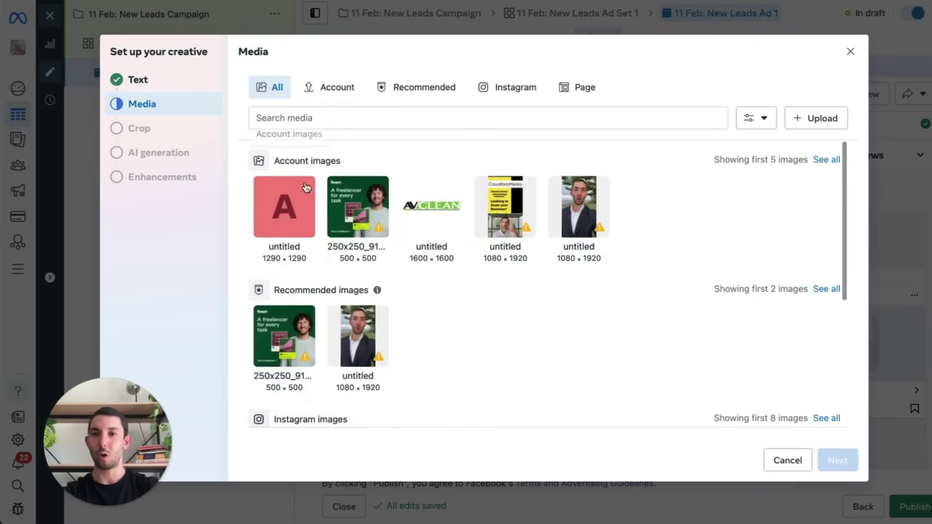
left_click(338, 207)
left_click(839, 460)
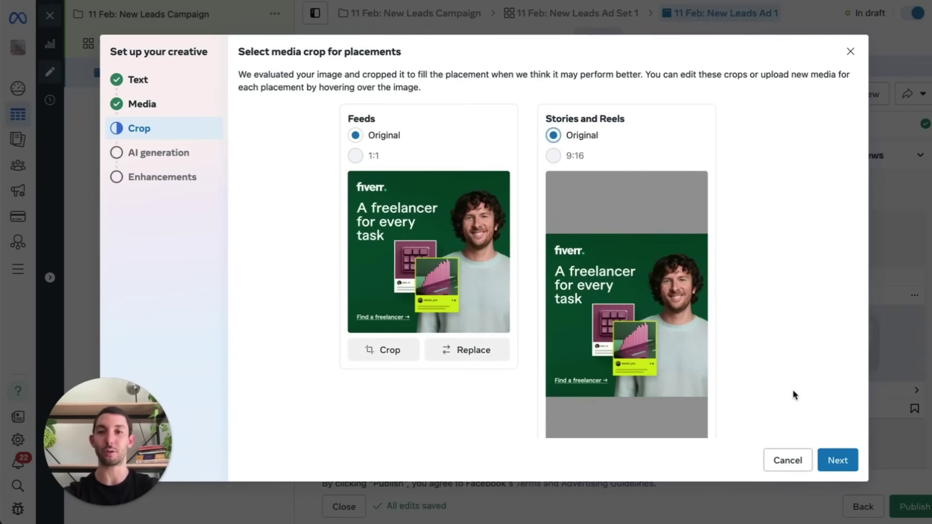
Keep the original crops for Feeds and for Stories and Reels, and skip the AI-generated image variations.
left_click(836, 460)
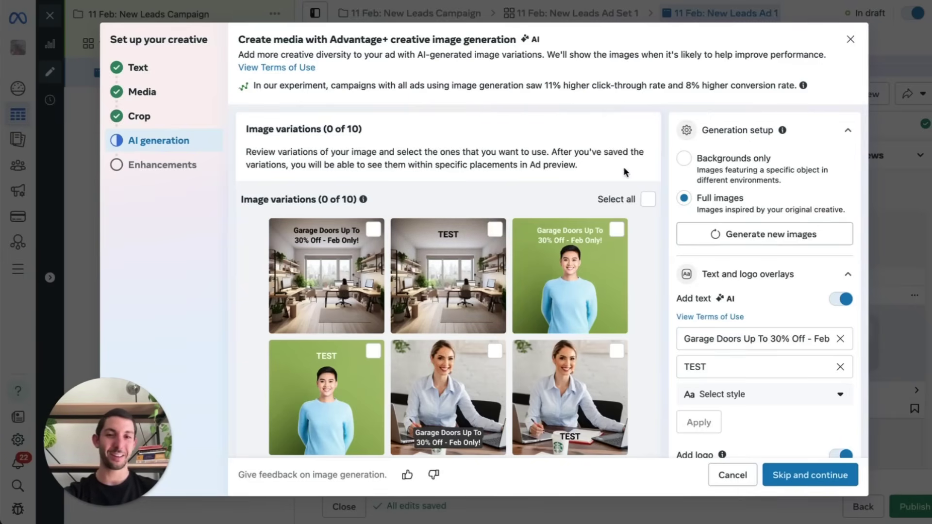
scroll(629, 171, "down", 1)
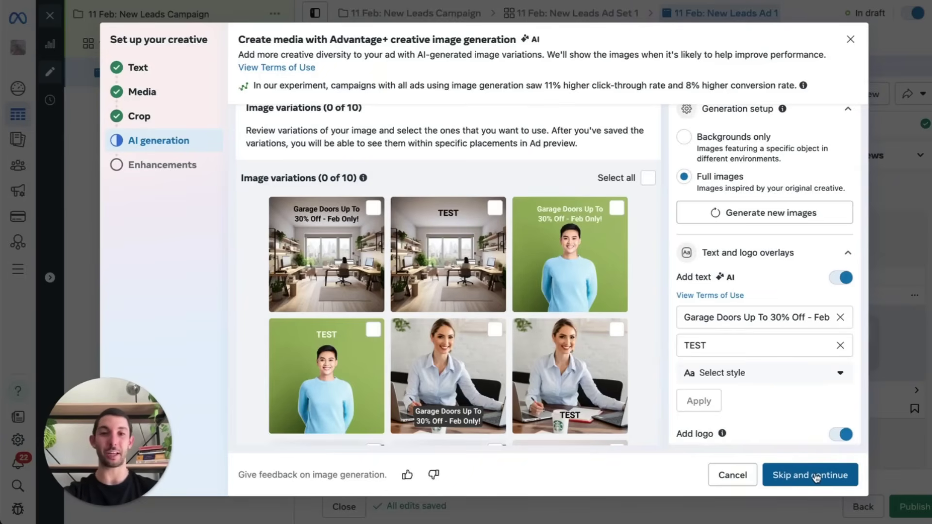
left_click(815, 476)
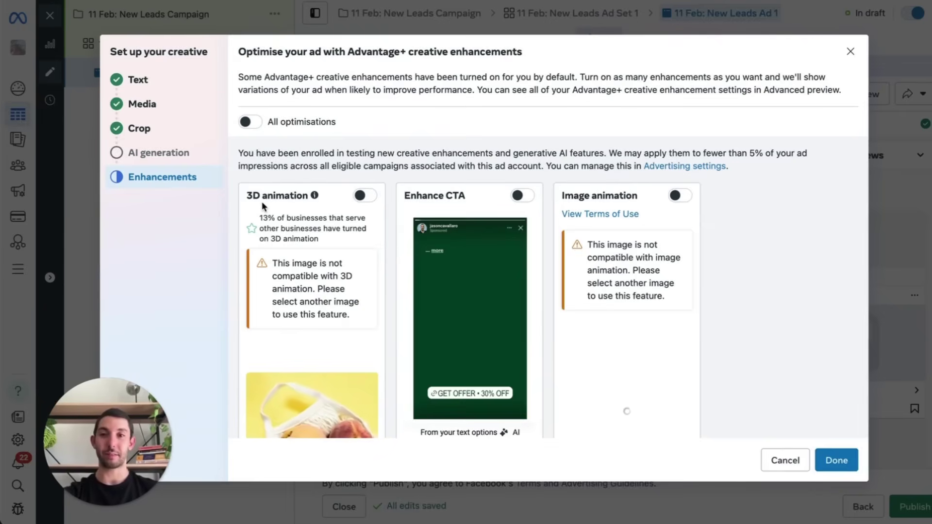
Review the Advantage+ creative enhancements, including the other active ones such as overlays, visual touch-ups, music and text improvements.
scroll(292, 211, "down", 3)
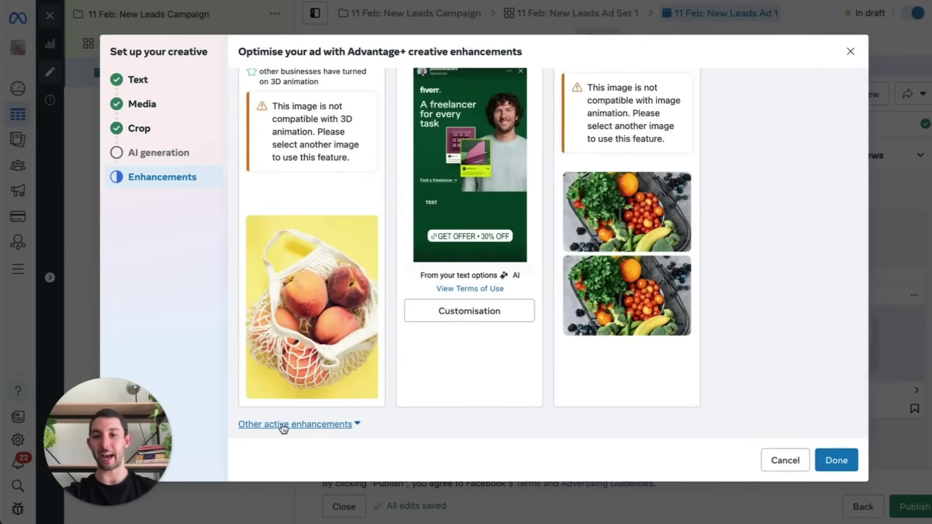
left_click(328, 425)
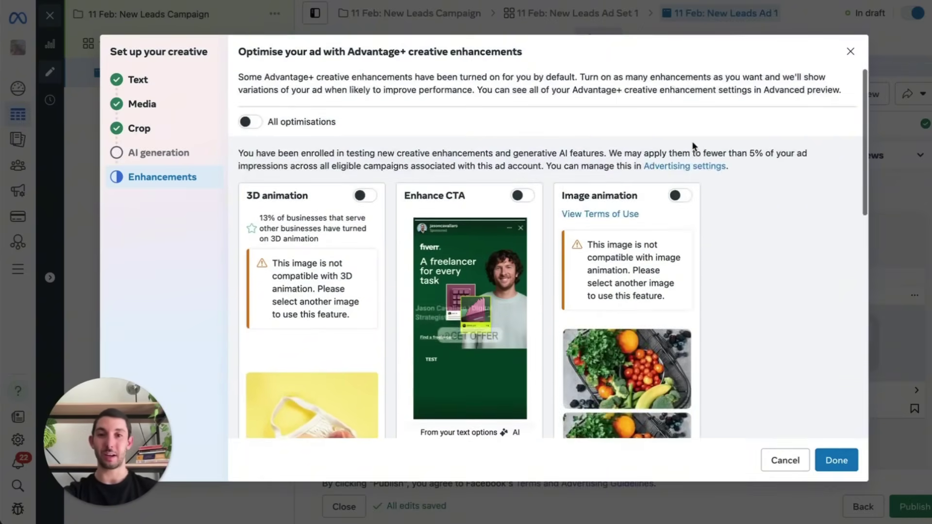
scroll(692, 144, "down", 5)
scroll(693, 144, "down", 5)
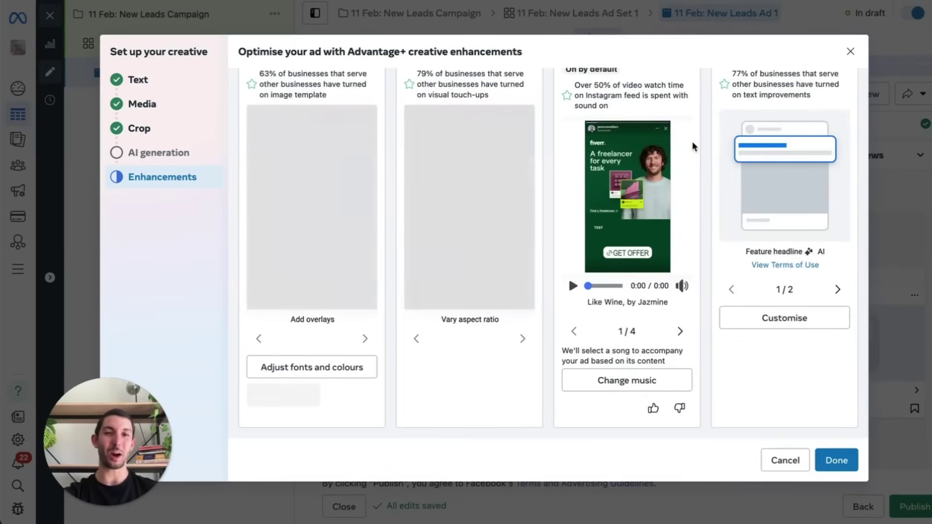
scroll(587, 128, "up", 1)
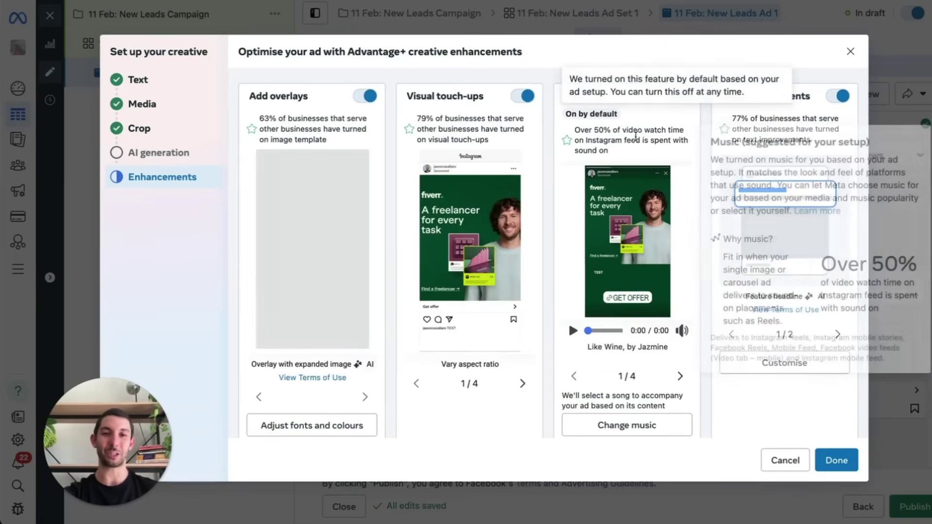
scroll(499, 407, "down", 1)
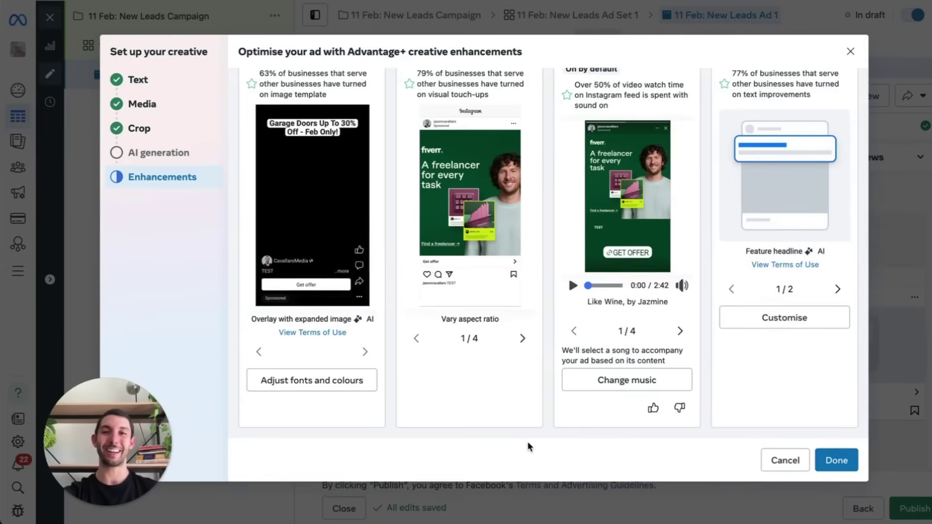
scroll(526, 441, "up", 5)
scroll(526, 432, "up", 1)
mouse_move(476, 333)
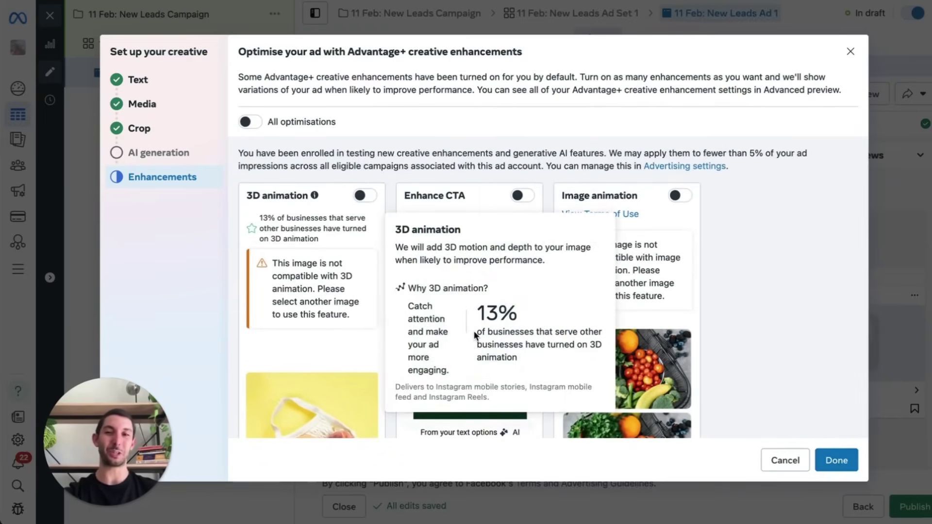
scroll(471, 176, "down", 7)
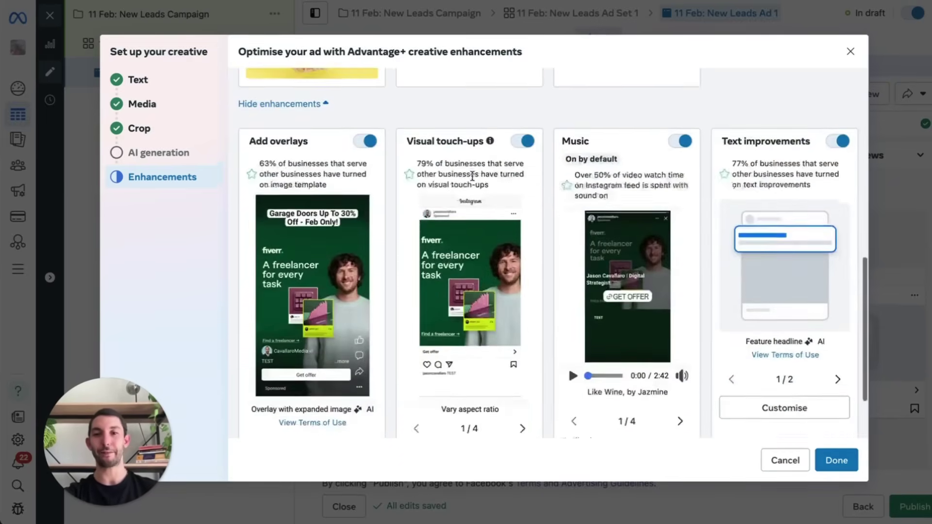
scroll(292, 145, "up", 7)
Turn off all Advantage+ creative optimisations at once and check the individual enhancements.
left_click(250, 125)
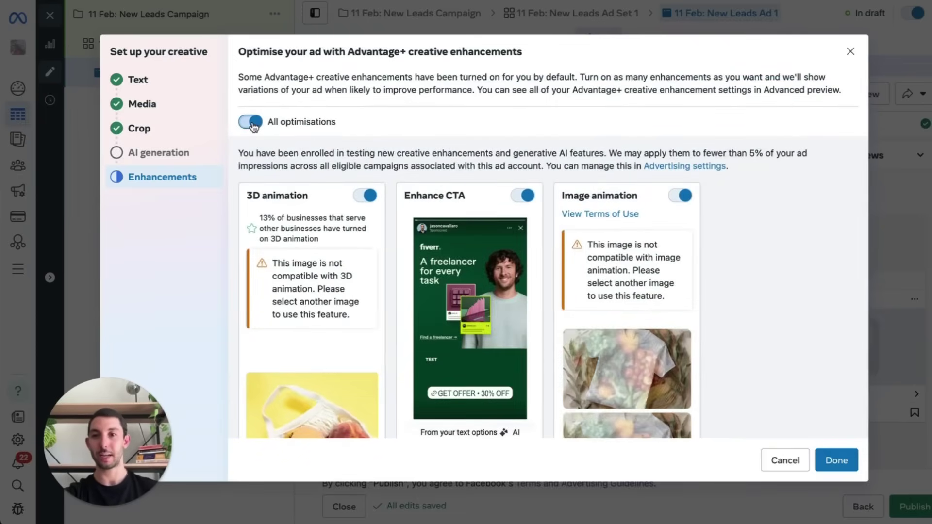
left_click(251, 126)
scroll(386, 121, "down", 7)
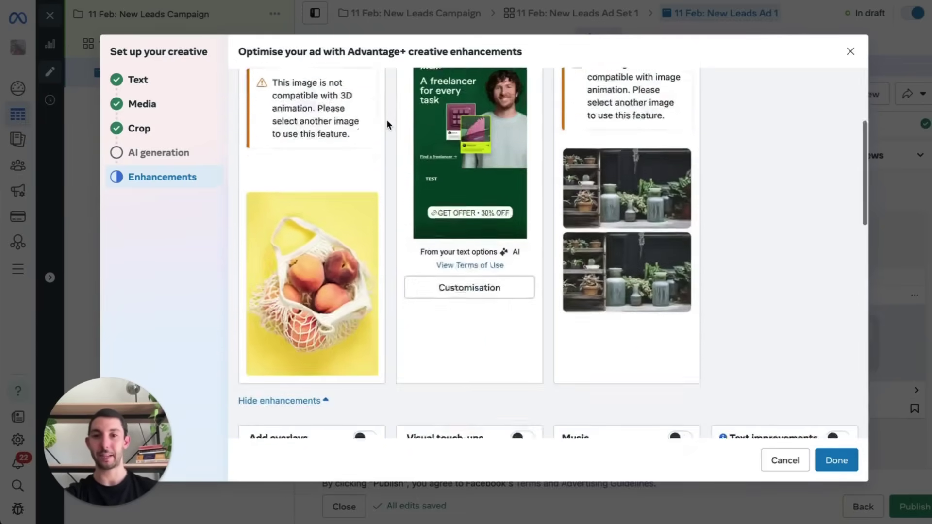
scroll(386, 119, "down", 2)
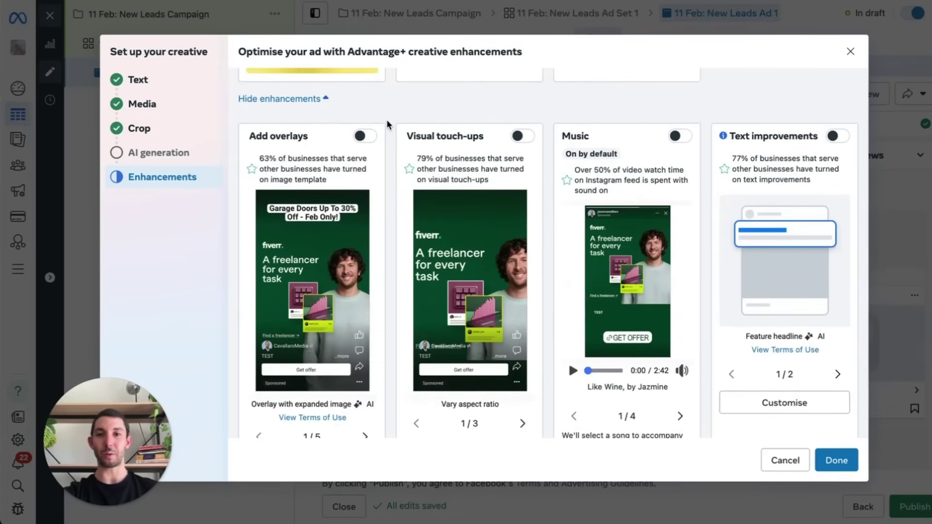
scroll(461, 140, "up", 1)
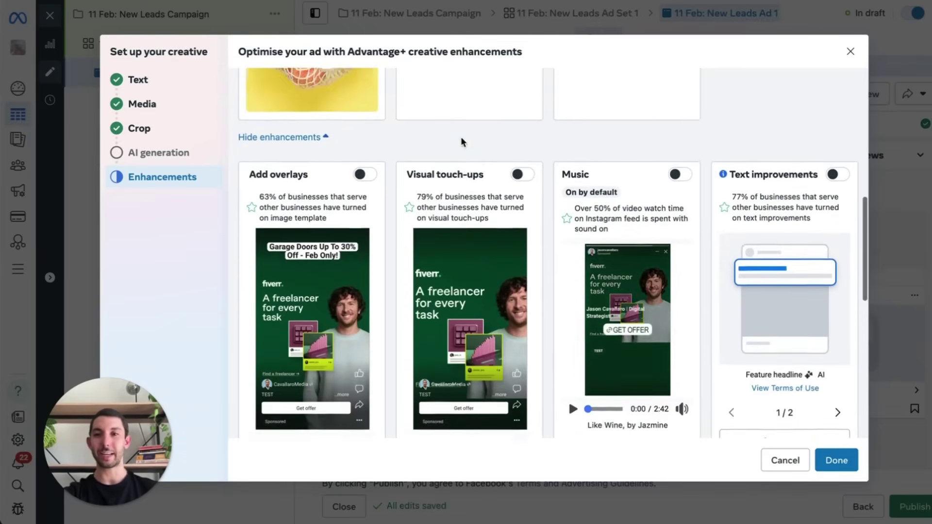
scroll(461, 141, "up", 6)
scroll(460, 140, "down", 9)
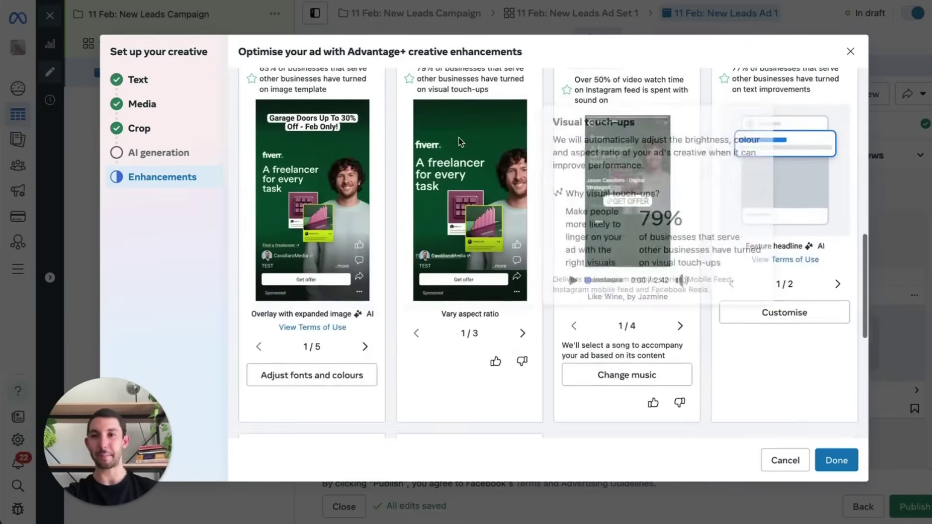
Turn on the Add overlays enhancement.
scroll(458, 137, "up", 2)
left_click(365, 121)
scroll(355, 359, "down", 1)
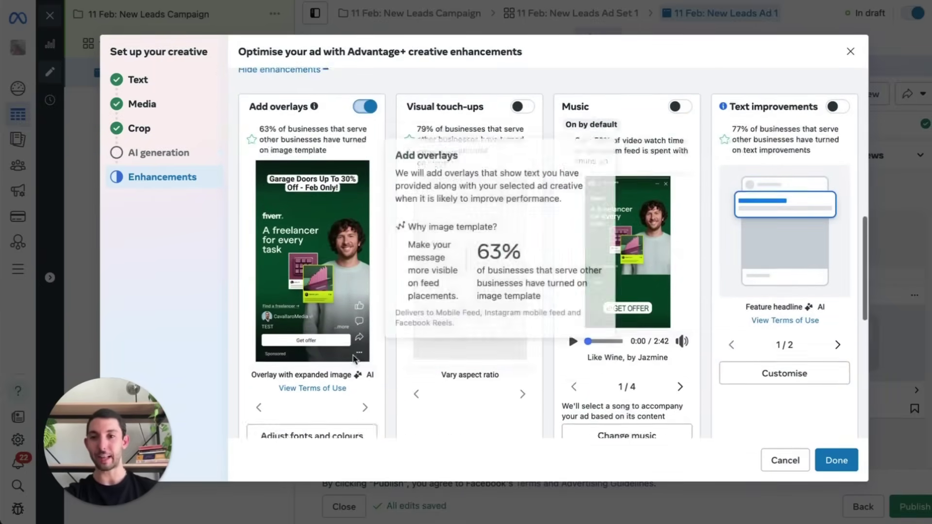
Look through all the Add overlays preview variations to compare how the garage-door headline is placed on the image.
scroll(354, 359, "down", 2)
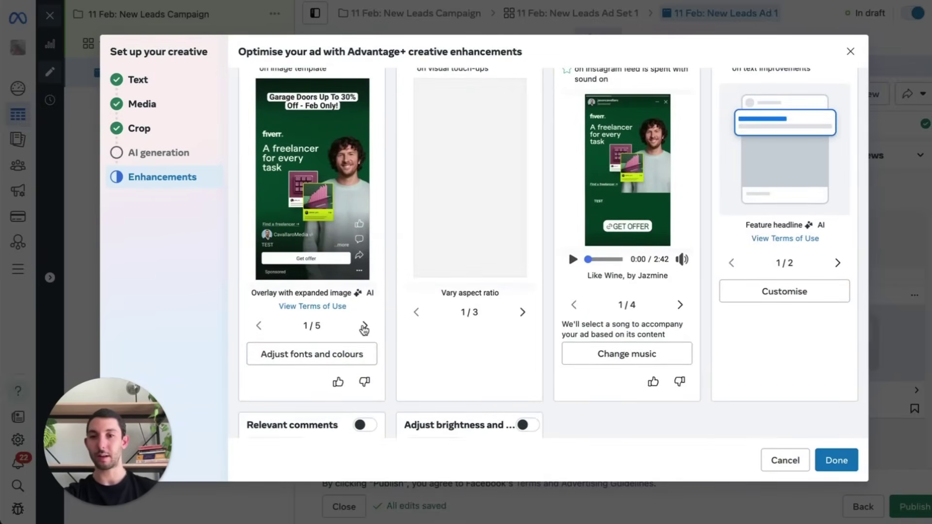
left_click(364, 326)
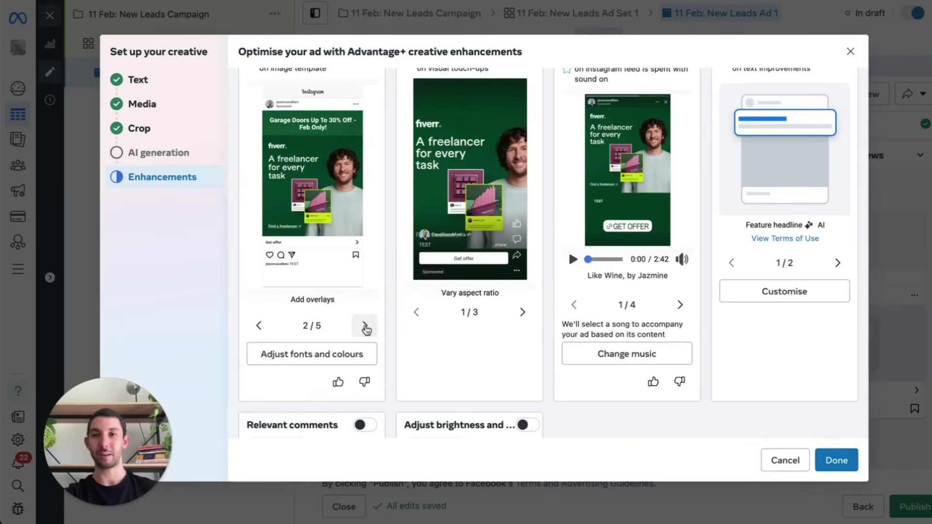
left_click(364, 326)
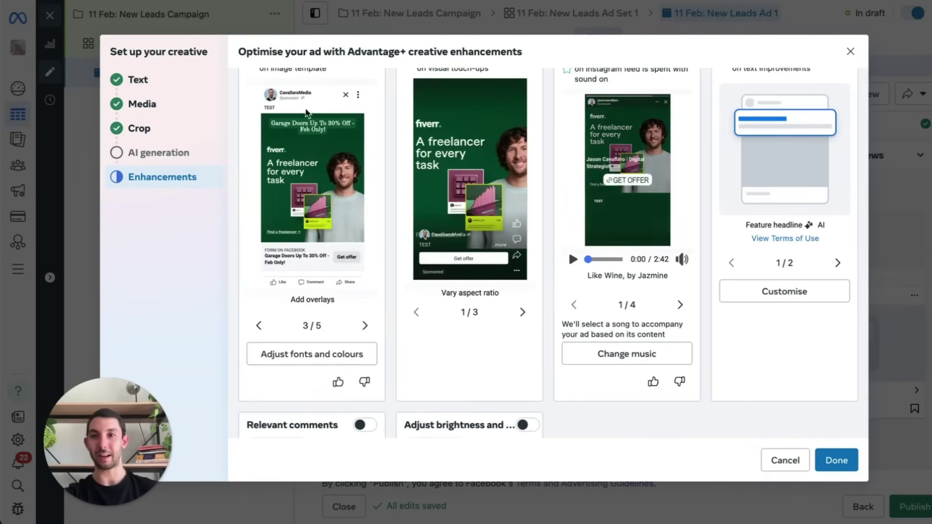
left_click(365, 325)
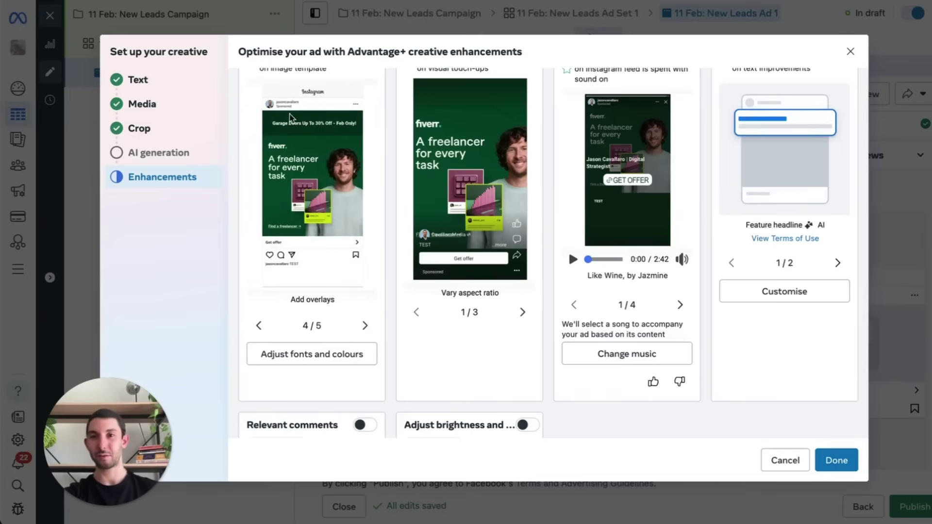
left_click(365, 325)
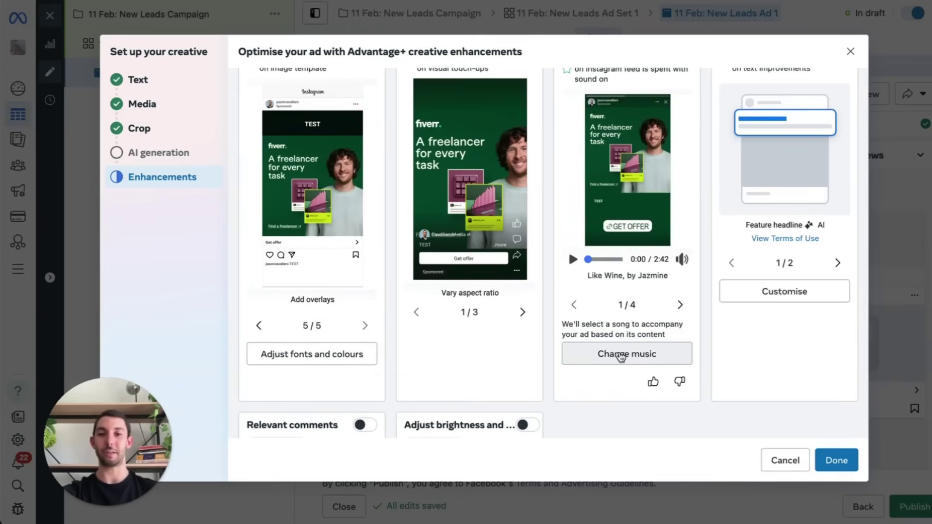
Open the ad's music settings, turn on the Music enhancement and go through the suggested songs.
left_click(620, 357)
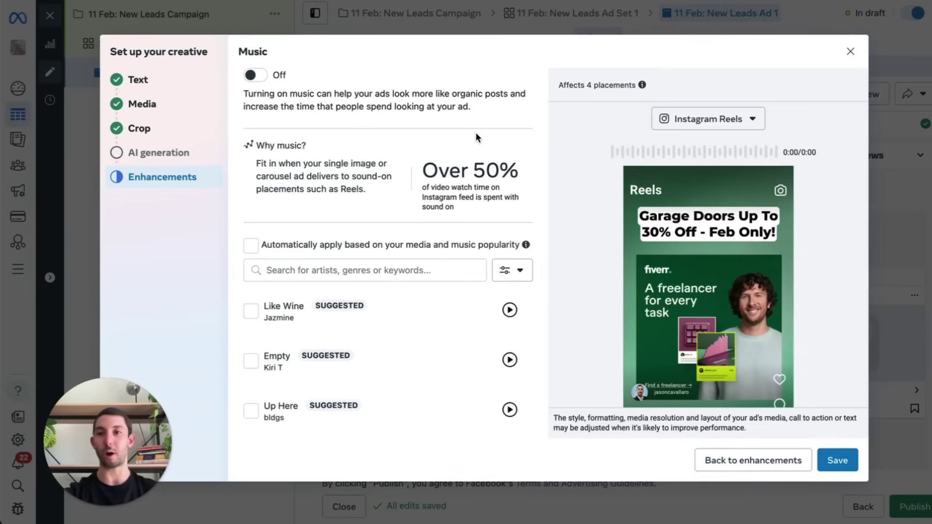
left_click(254, 76)
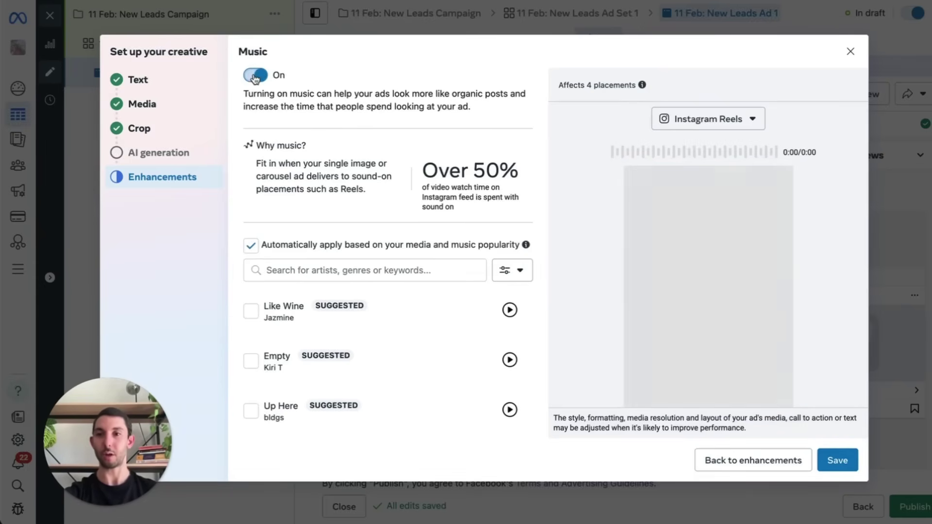
scroll(252, 256, "down", 2)
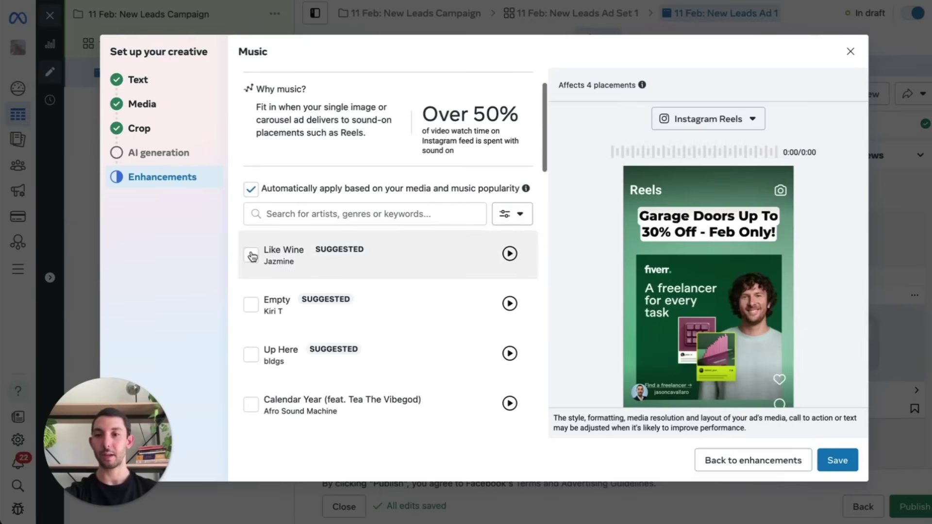
Turn off automatic music selection based on media and popularity, and preview the suggested track Like Wine.
left_click(251, 190)
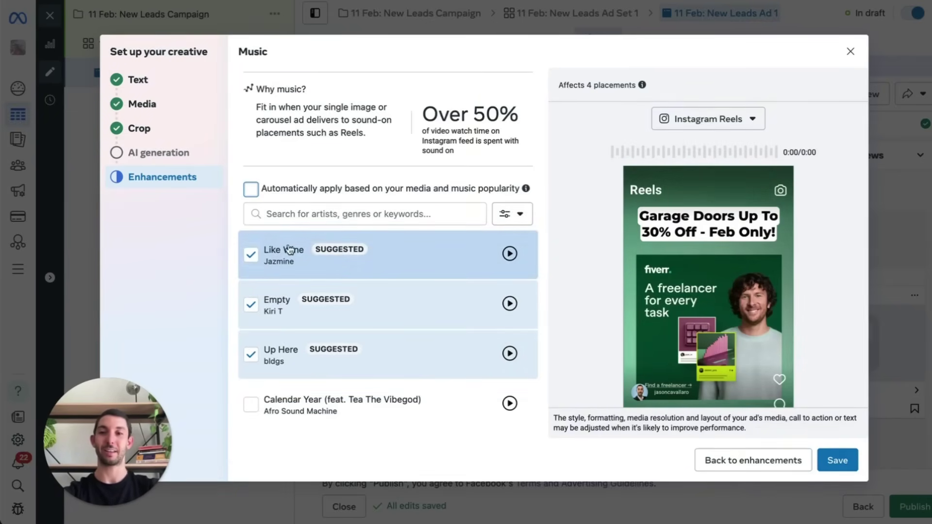
left_click(509, 254)
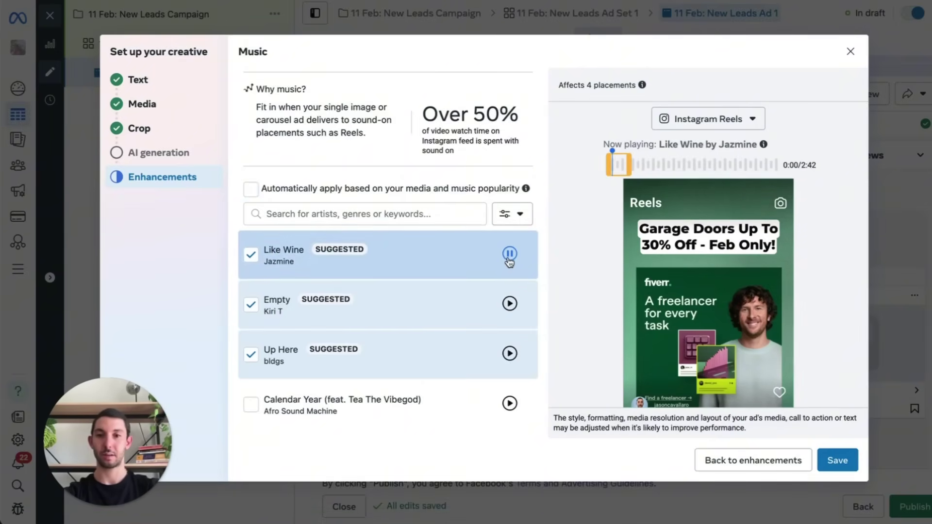
left_click(505, 253)
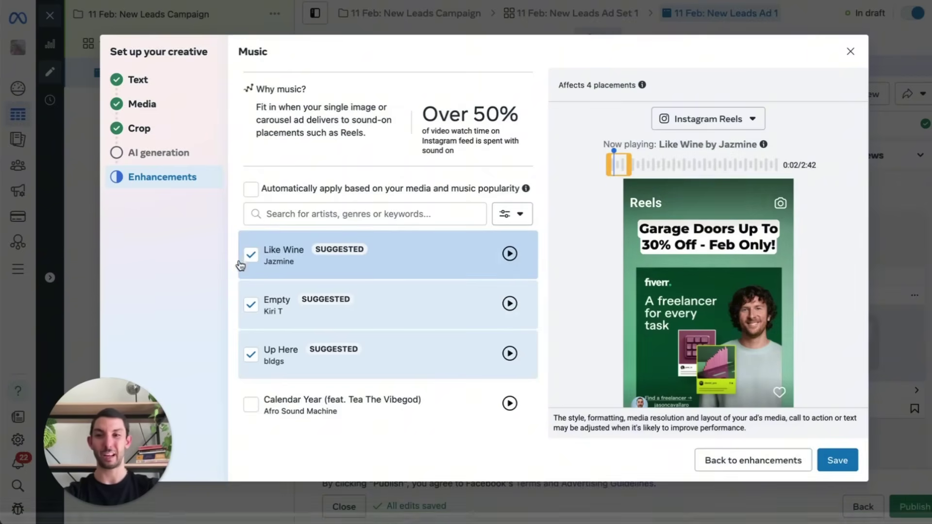
Deselect the suggested tracks Like Wine and Empty, keeping automatic music selection off.
left_click(251, 257)
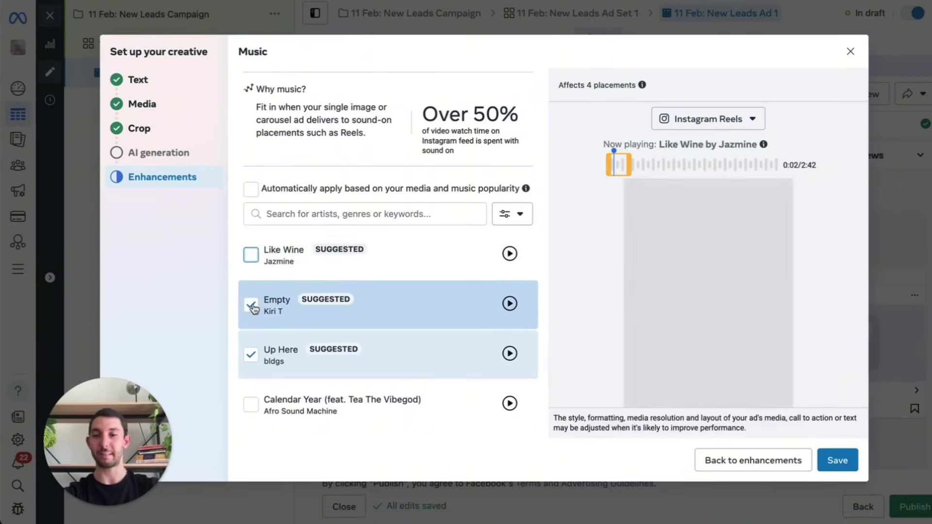
left_click(251, 305)
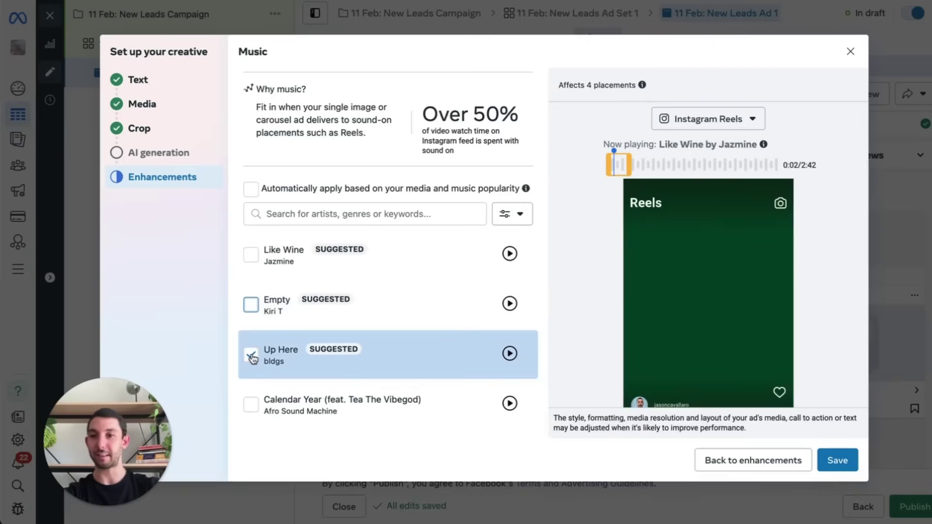
left_click(252, 358)
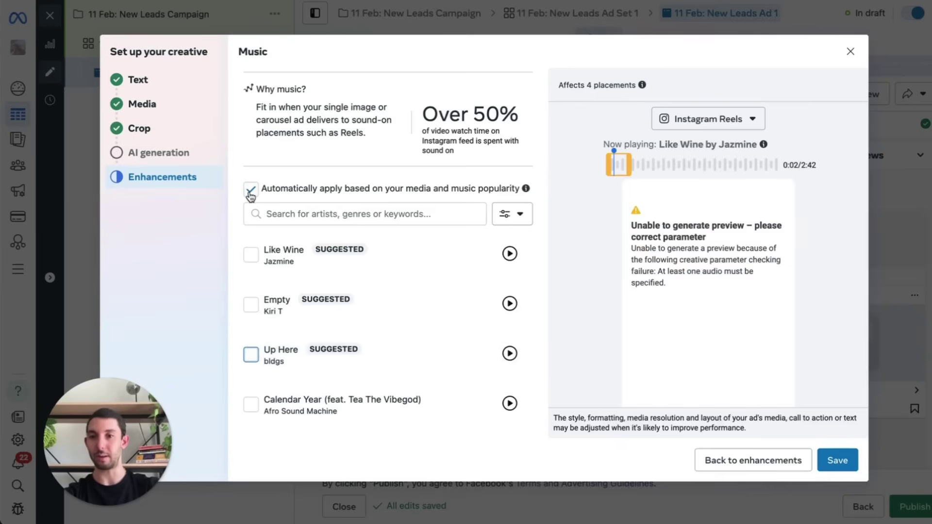
left_click(251, 192)
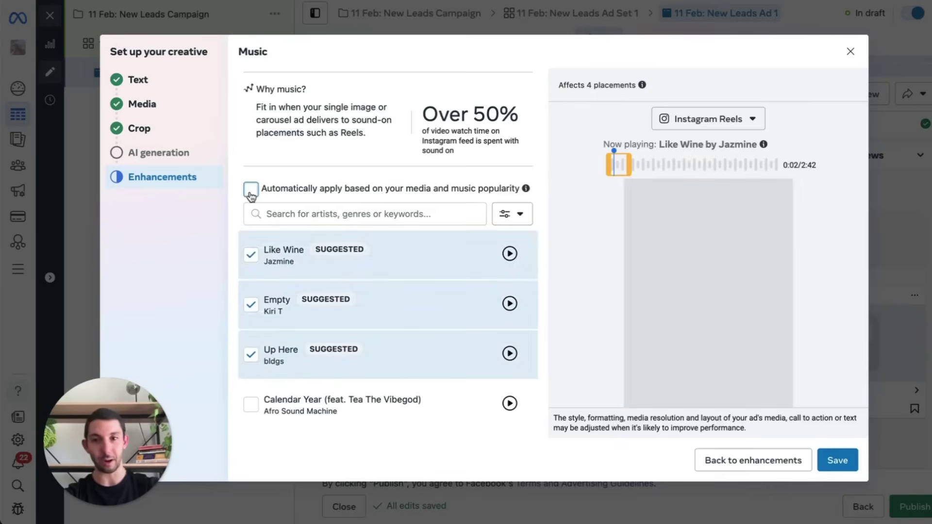
left_click(253, 257)
left_click(251, 304)
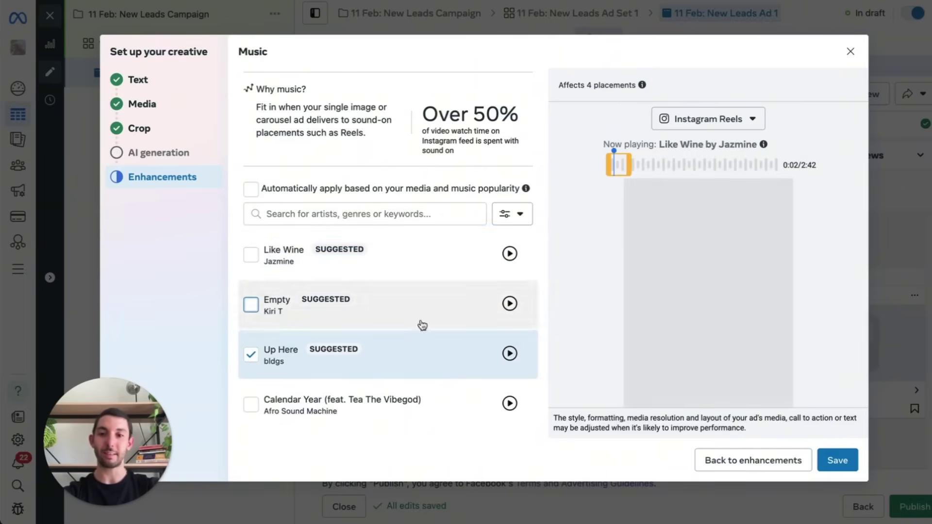
Search the music library for "paint me", preview the track Paint Me Happy, and select it for the ad.
left_click(323, 215)
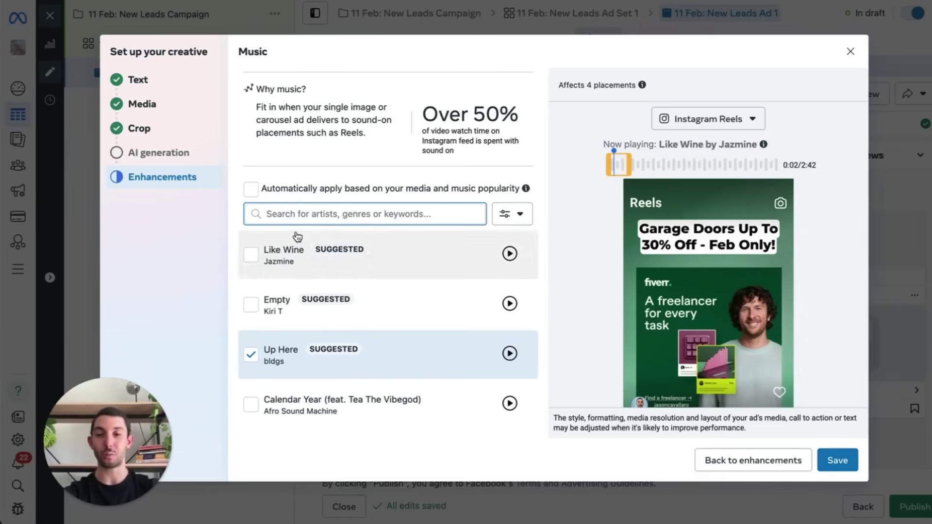
type("paint")
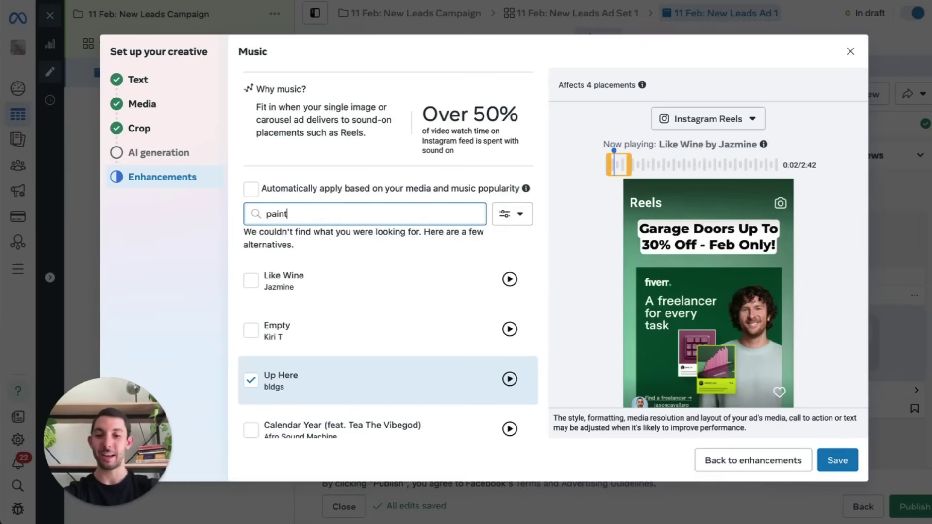
type(" me")
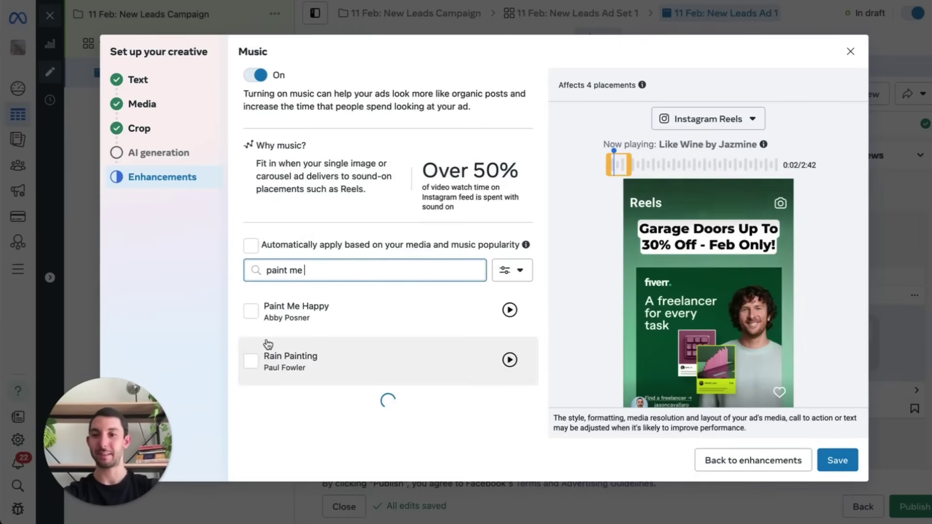
left_click(509, 310)
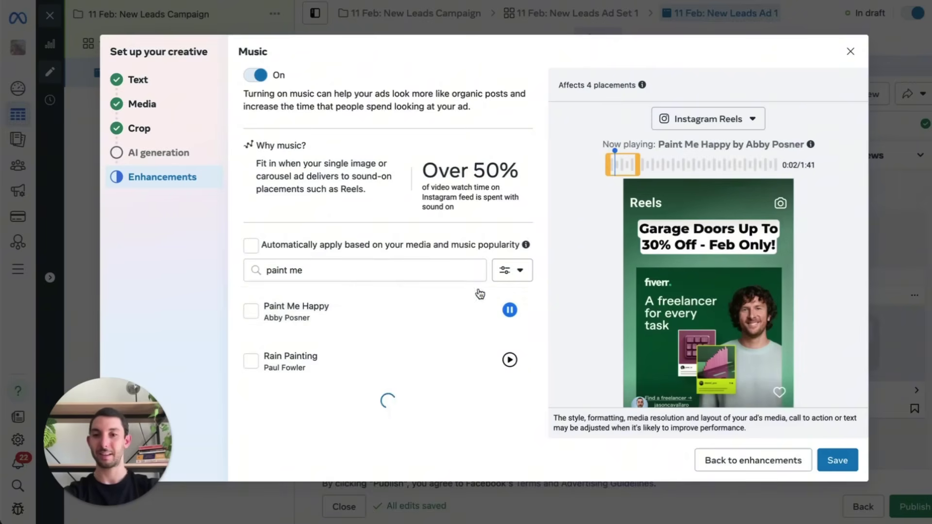
left_click(507, 313)
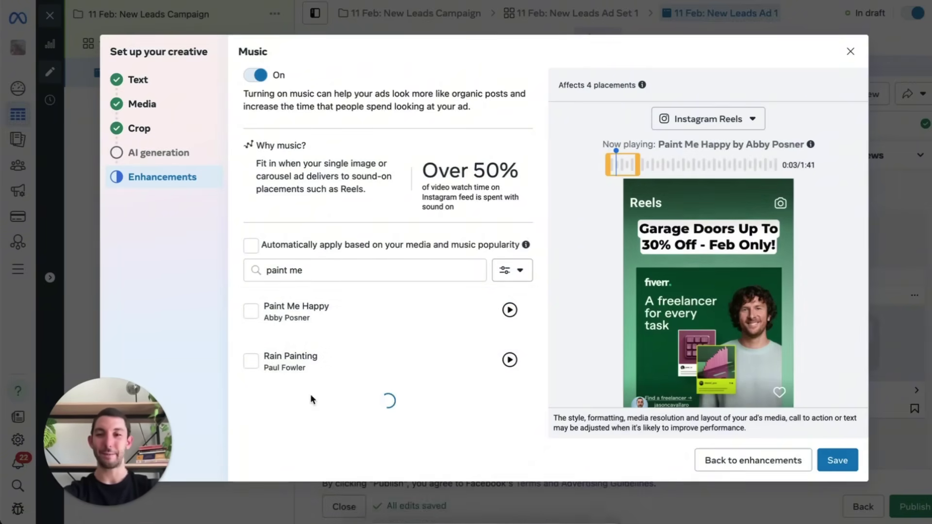
left_click(353, 270)
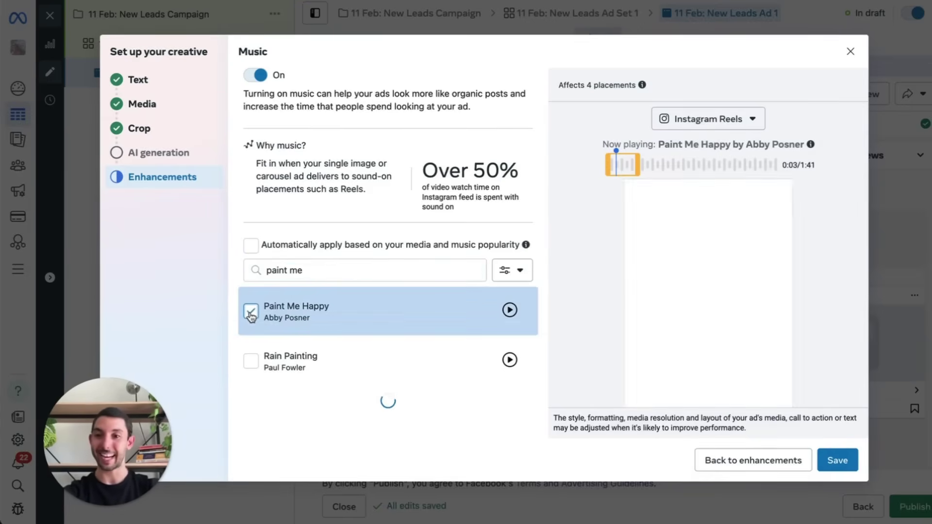
left_click(251, 311)
Clear the music search, deselect the track Up Here, and save the music selection.
left_click(363, 266)
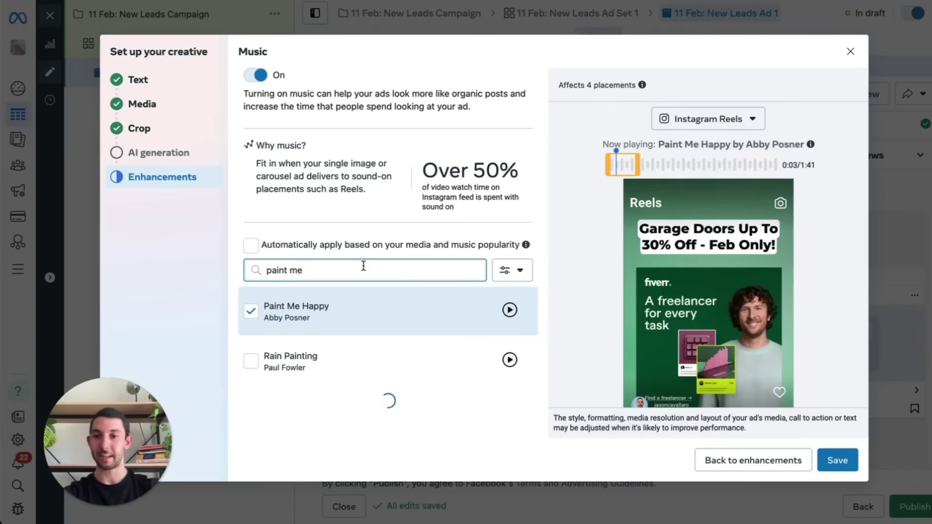
key("BackSpace")
key("BackSpace")
key("BackSpace")
key("BackSpace")
key("BackSpace")
key("BackSpace")
key("BackSpace")
key("BackSpace")
scroll(304, 281, "down", 2)
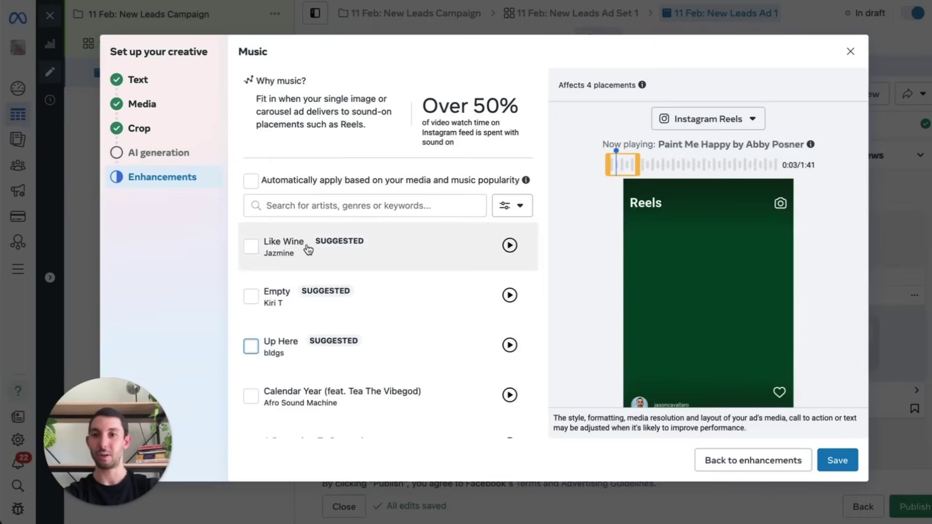
scroll(307, 244, "up", 2)
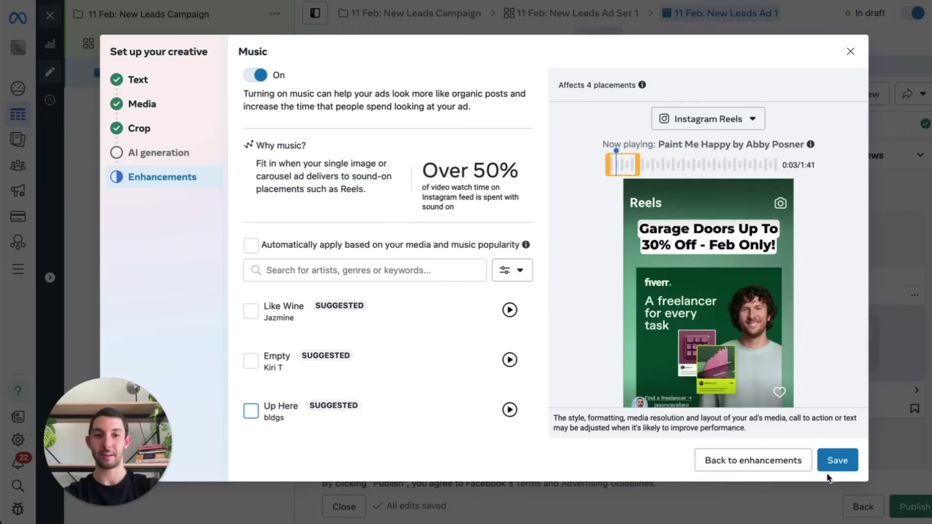
left_click(832, 459)
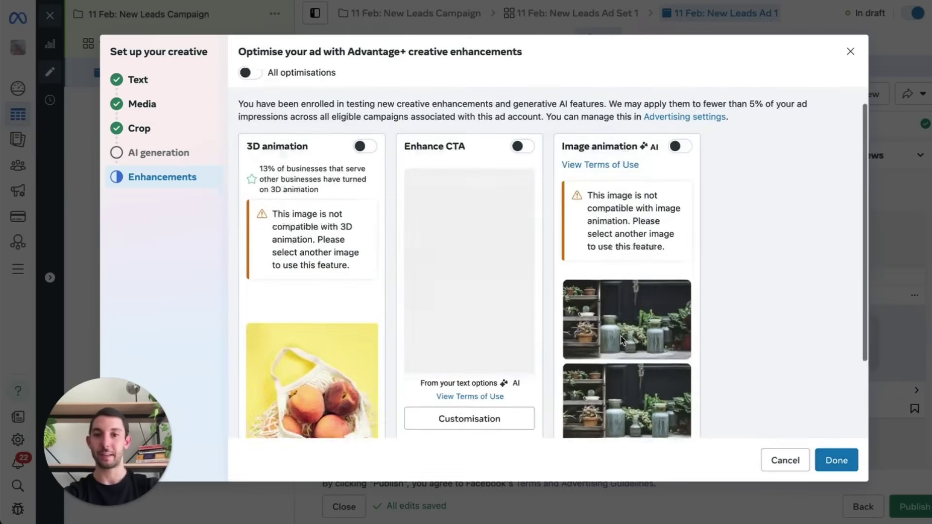
Review the chosen song among the other active enhancements and finish the creative setup.
scroll(621, 338, "down", 3)
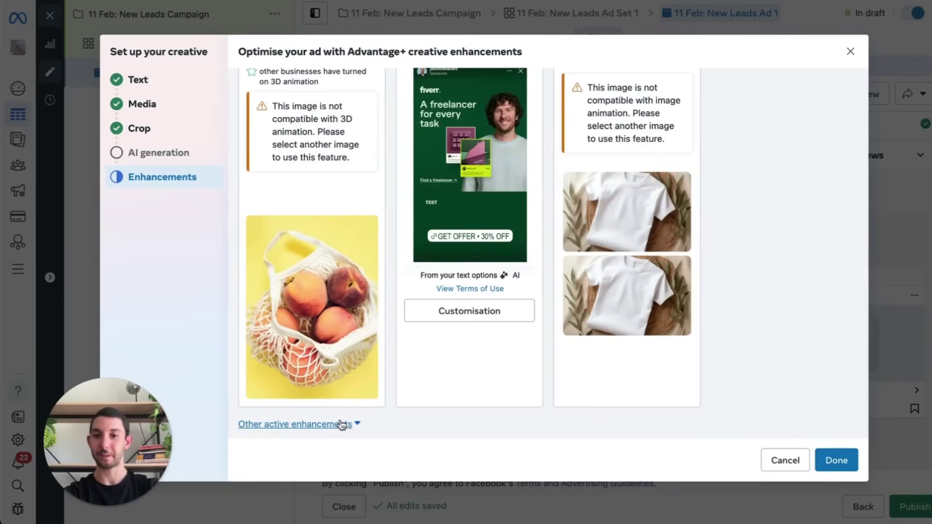
left_click(342, 425)
scroll(346, 409, "down", 6)
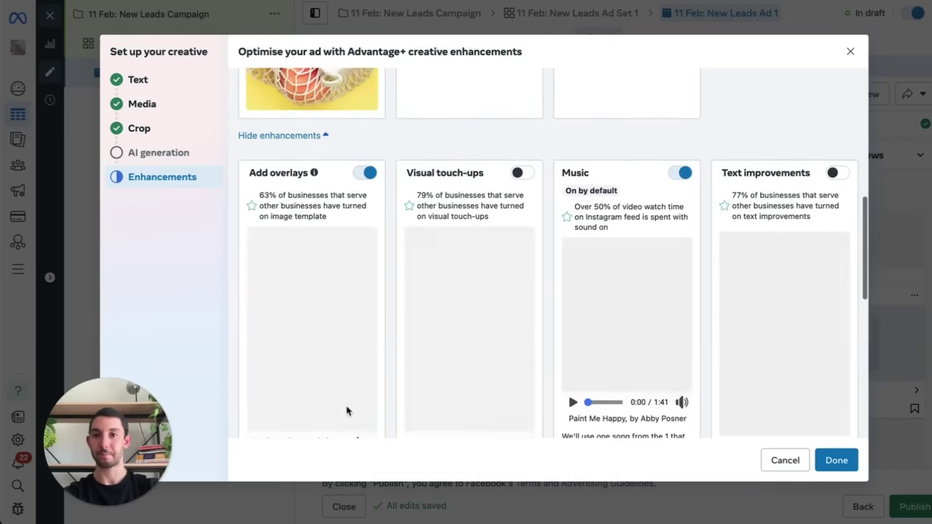
scroll(346, 406, "down", 2)
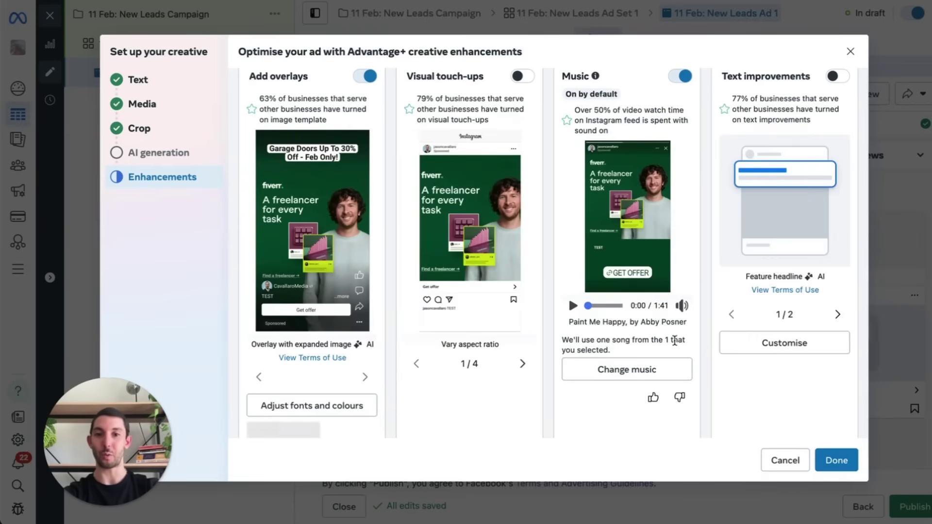
scroll(605, 206, "up", 1)
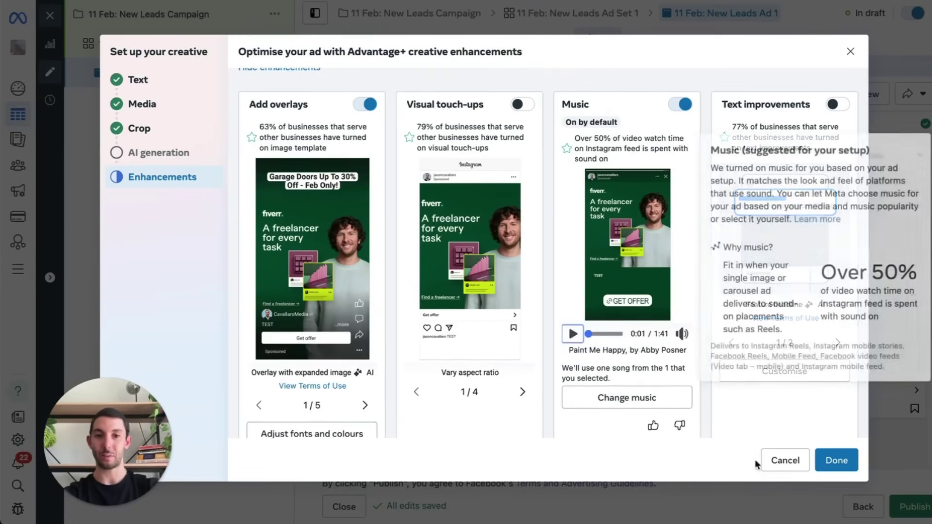
left_click(832, 459)
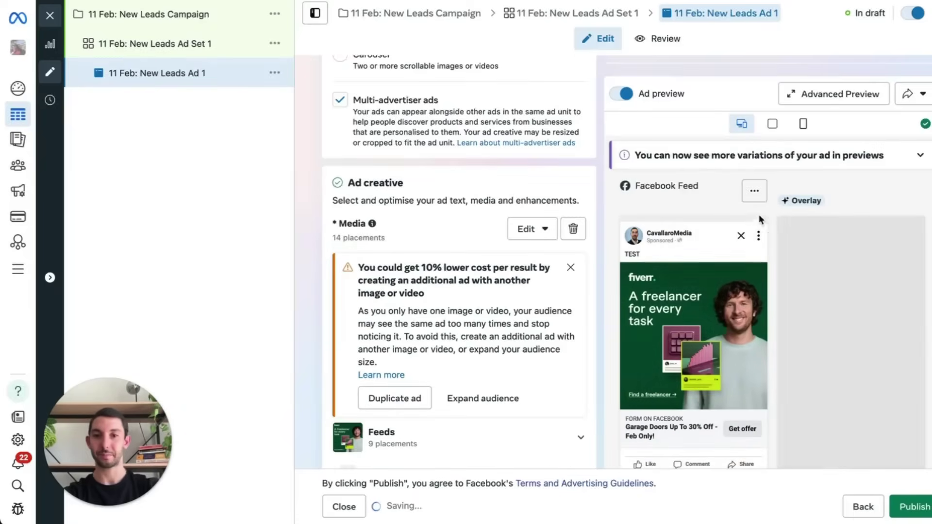
Dismiss the ad creative's recommendation to create an additional ad with another image or video.
scroll(528, 203, "down", 2)
scroll(529, 204, "down", 5)
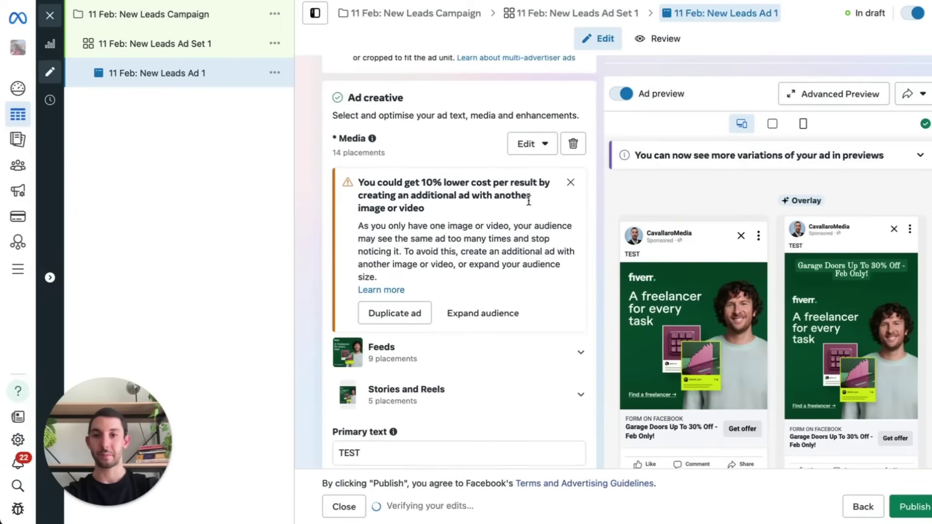
scroll(528, 199, "down", 1)
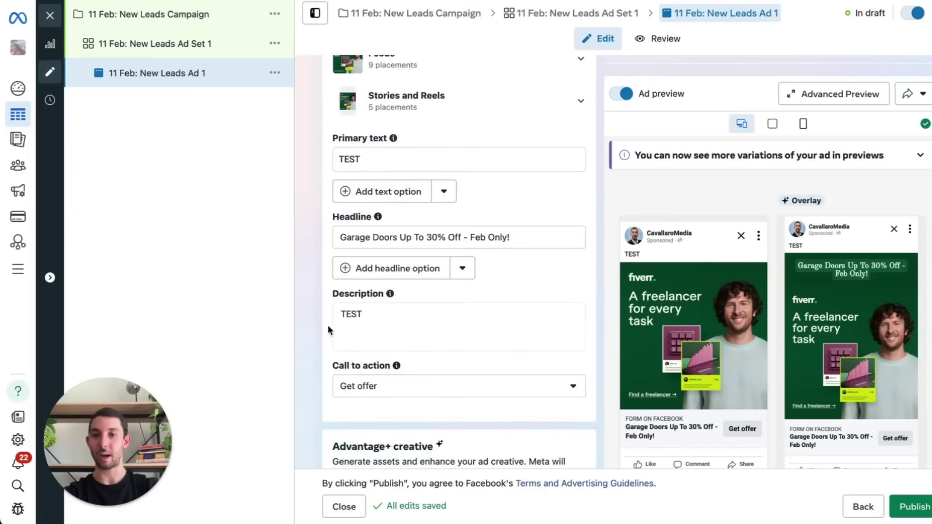
scroll(407, 327, "down", 1)
scroll(452, 360, "up", 2)
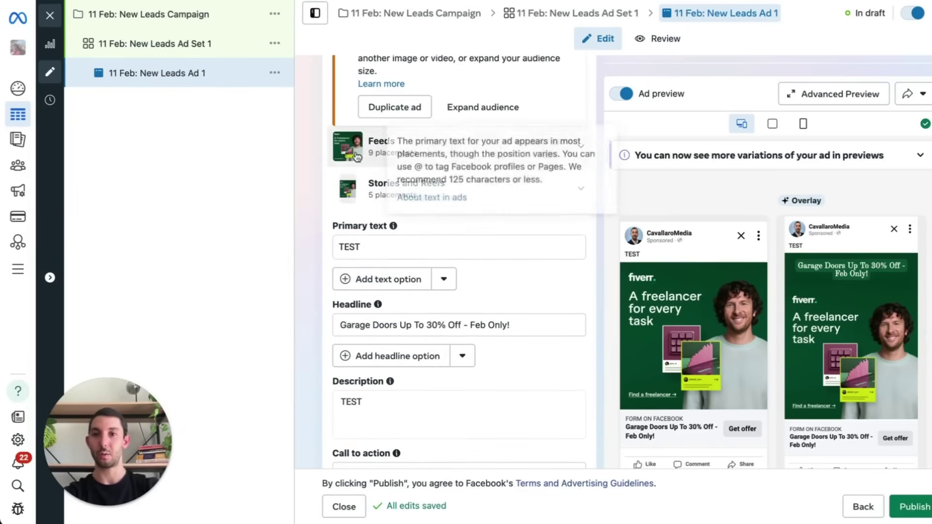
scroll(357, 156, "up", 3)
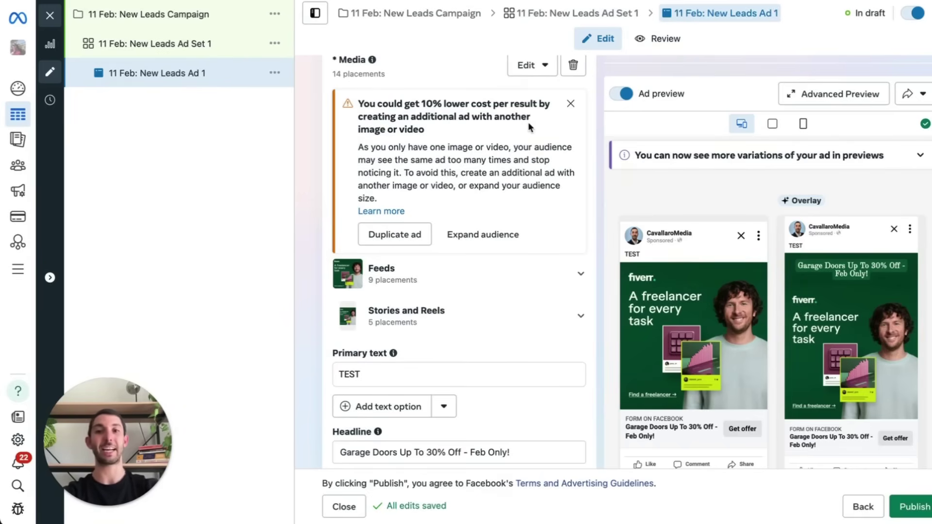
left_click(571, 105)
Start creating a new instant form for the ad's destination.
scroll(412, 182, "down", 8)
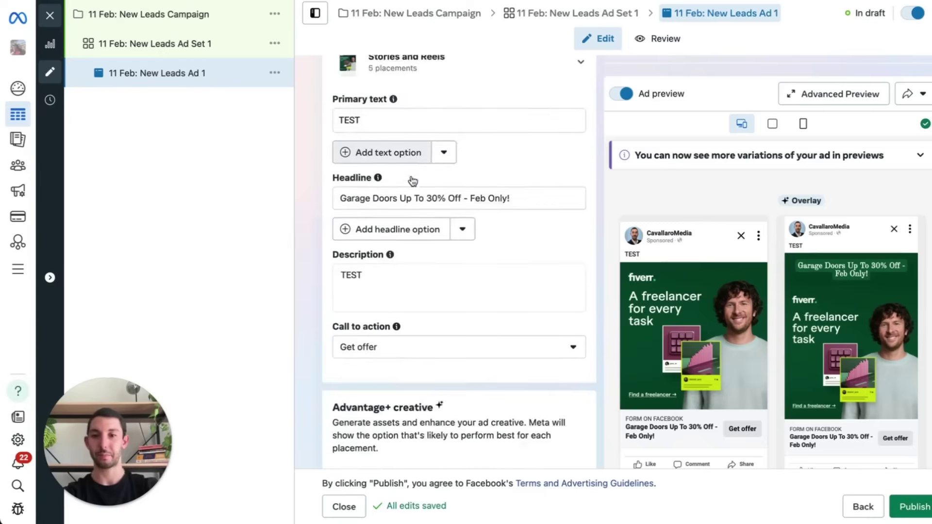
scroll(411, 180, "down", 4)
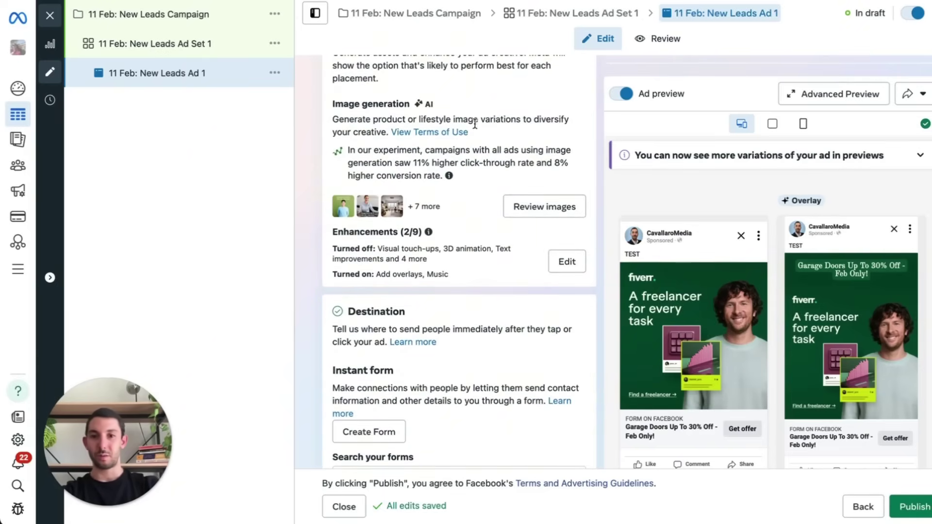
mouse_move(420, 245)
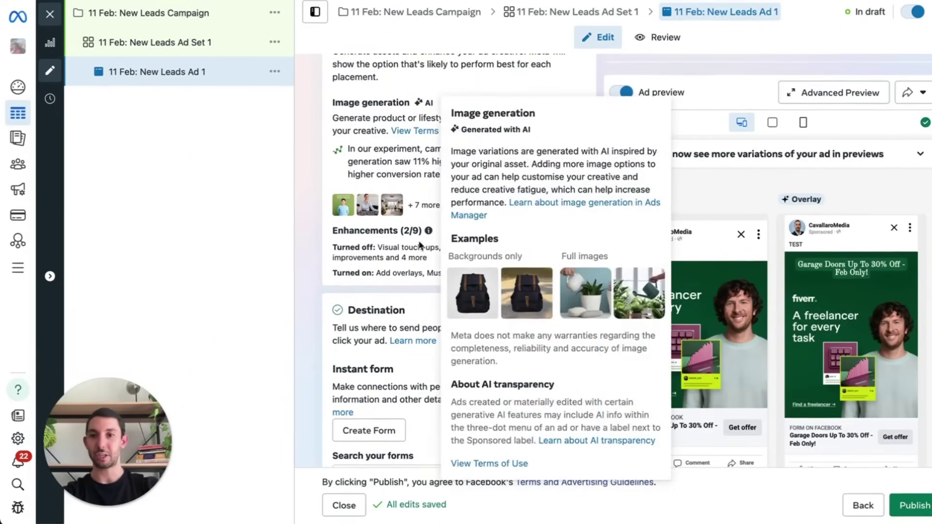
scroll(420, 246, "down", 3)
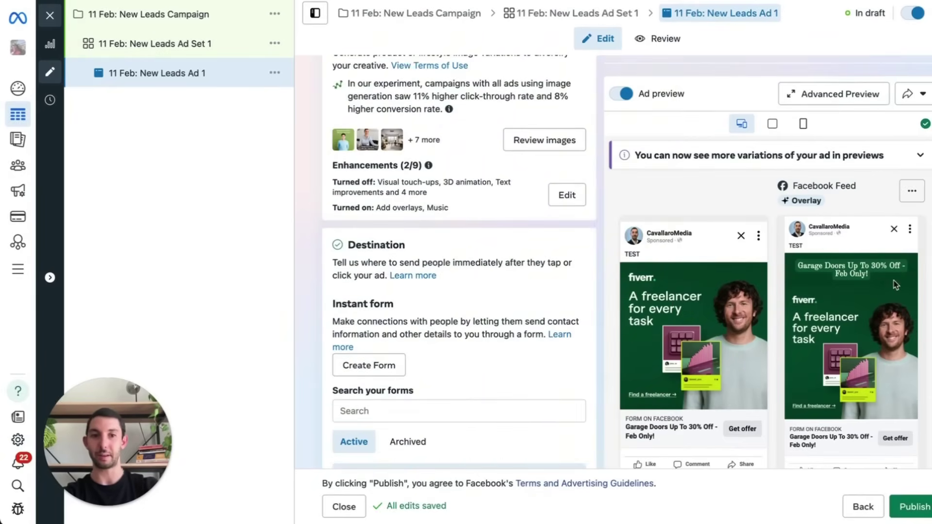
scroll(348, 240, "down", 5)
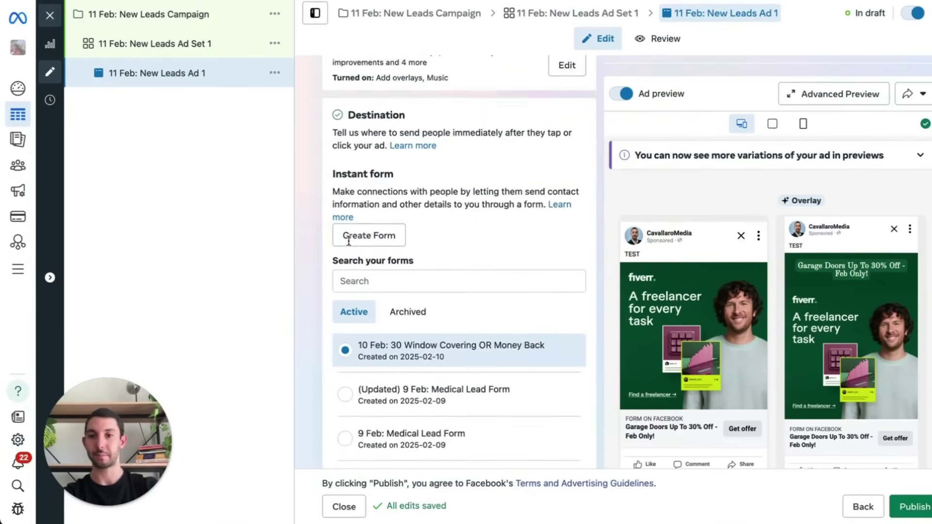
scroll(349, 245, "up", 1)
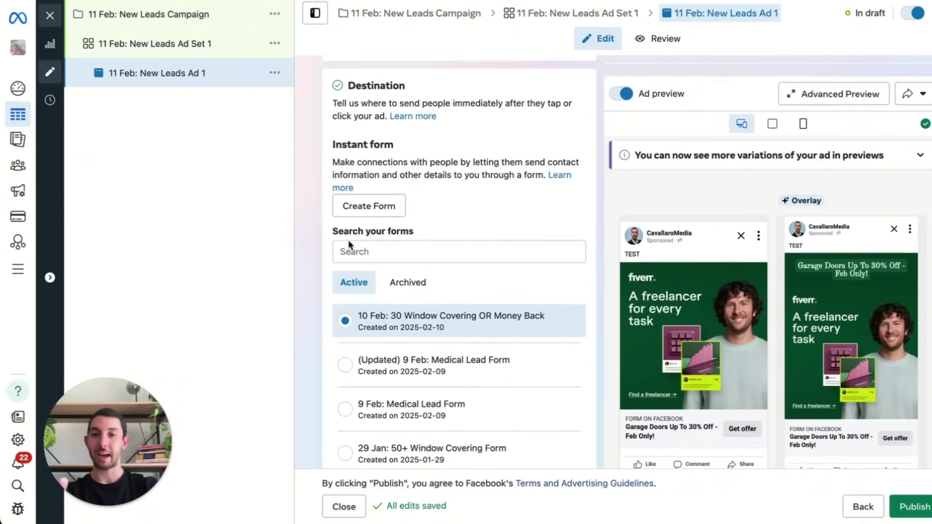
scroll(348, 240, "up", 2)
left_click(364, 267)
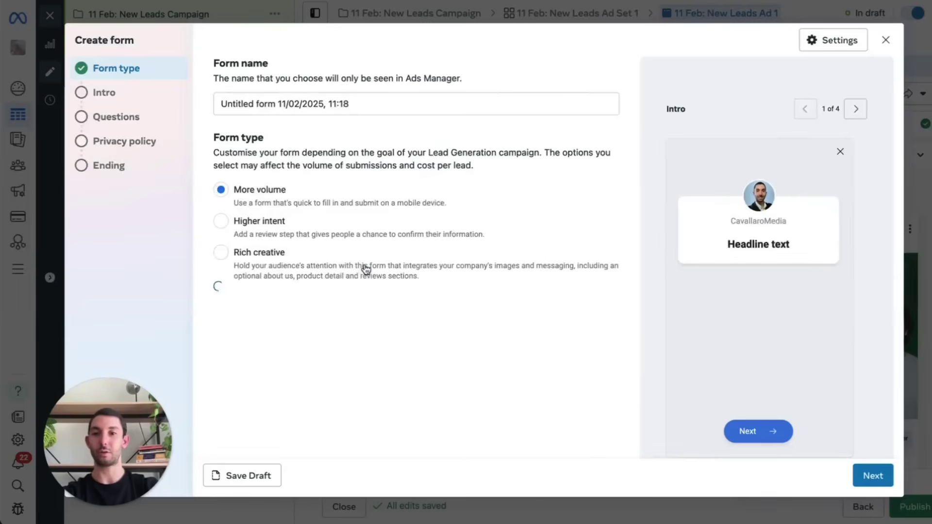
Name the instant form "11 Feb: Test Form".
triple_click(250, 106)
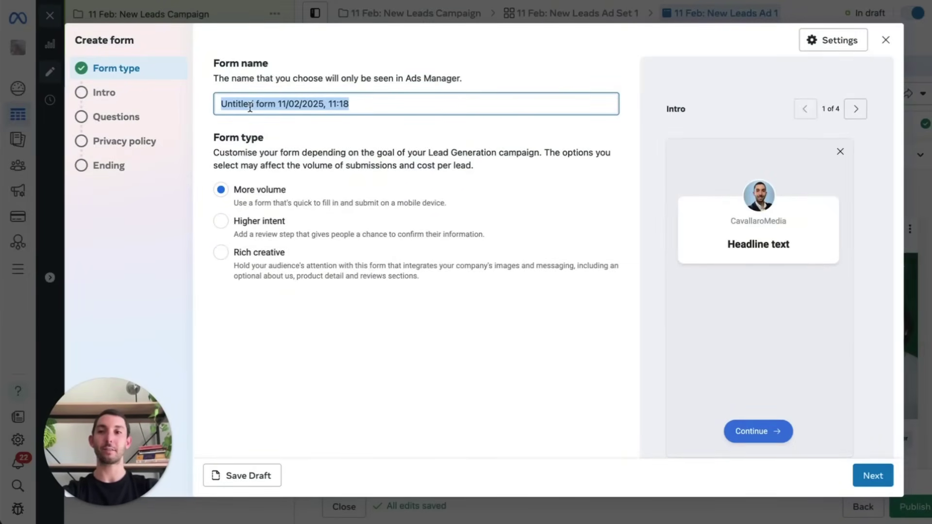
type("1")
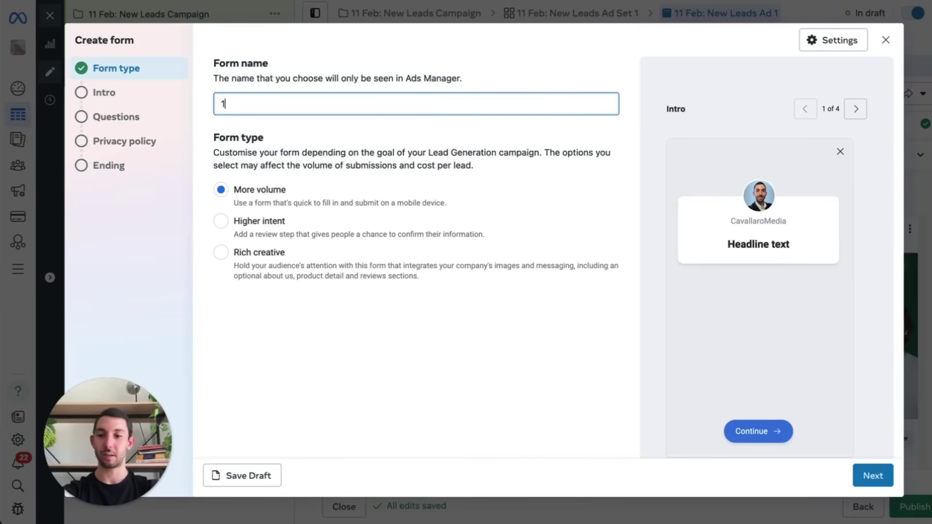
type("1 Feb:")
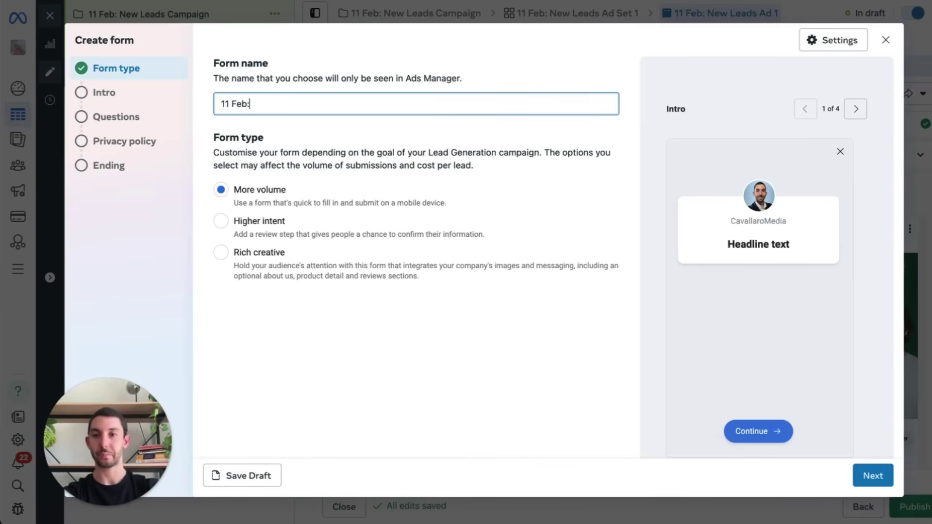
type(" Test")
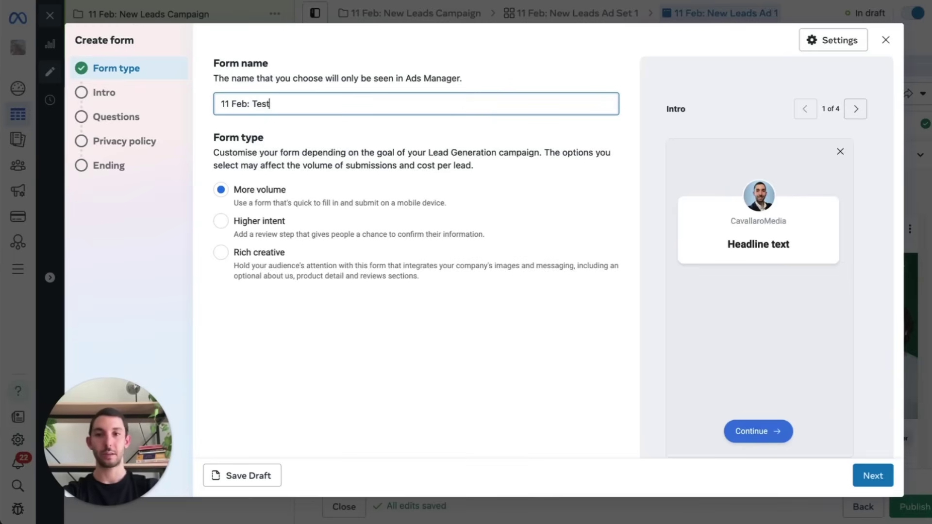
type(" Form")
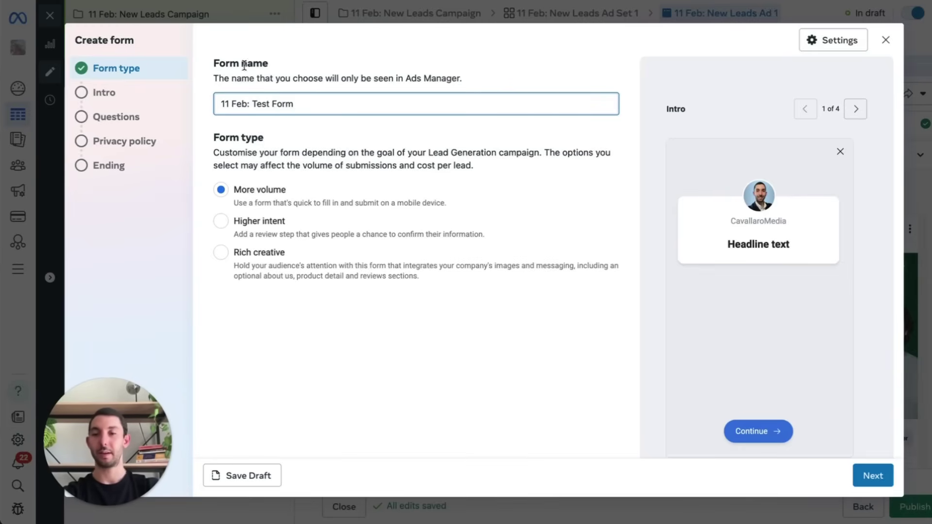
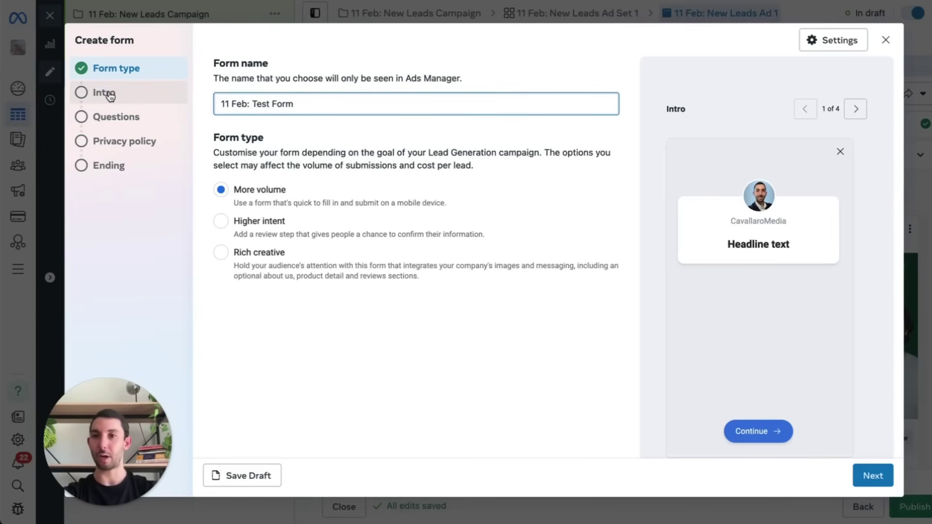
Set the intro greeting's headline to "Get Up To 30% Off Garage Doors This Feb Only!".
left_click(111, 97)
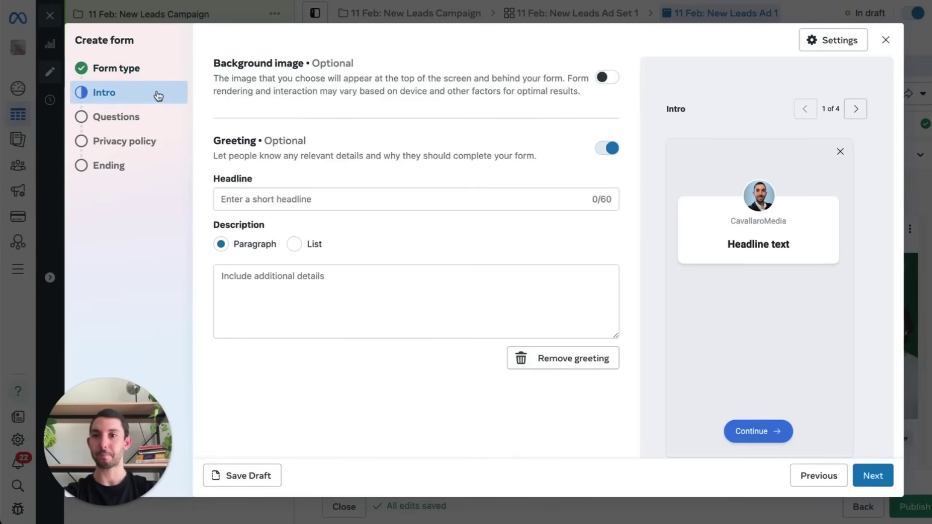
left_click(256, 199)
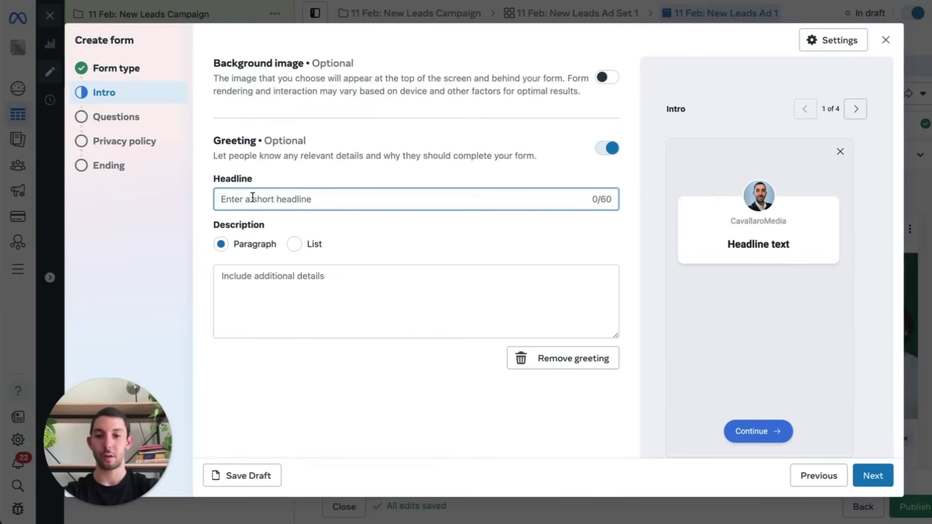
type("Get U")
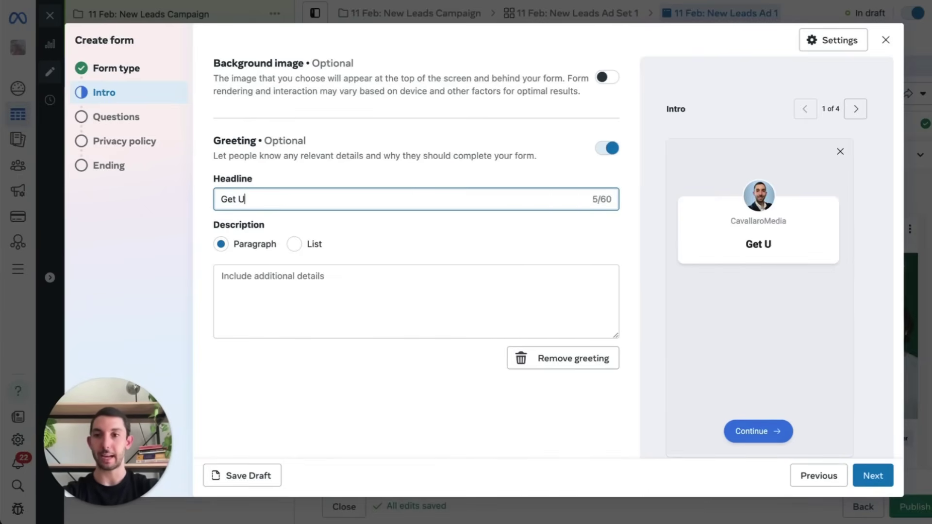
type("p To 30%")
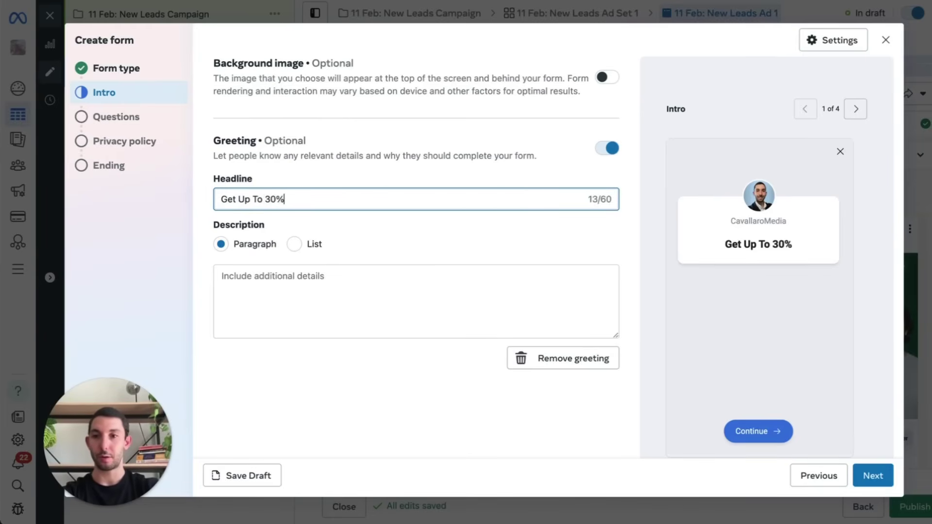
type(" Off Gar")
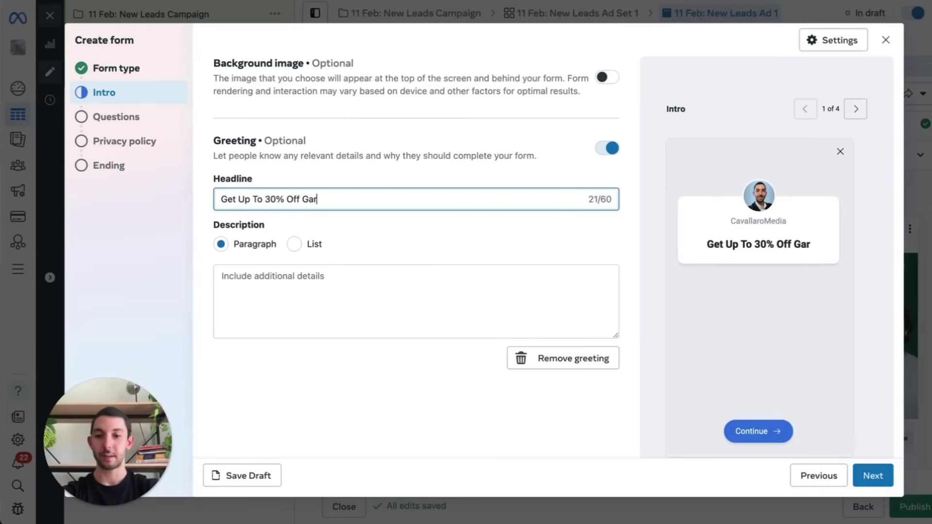
type("age Doors")
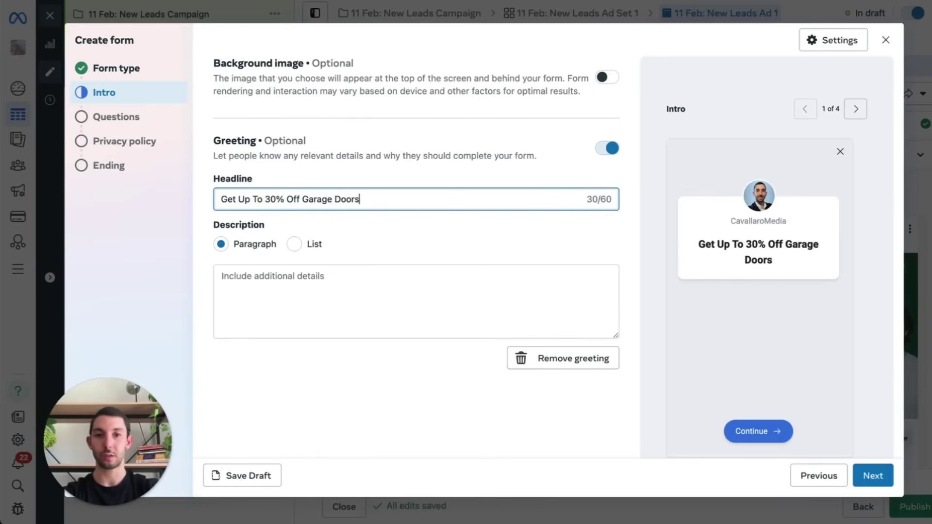
type(" This ")
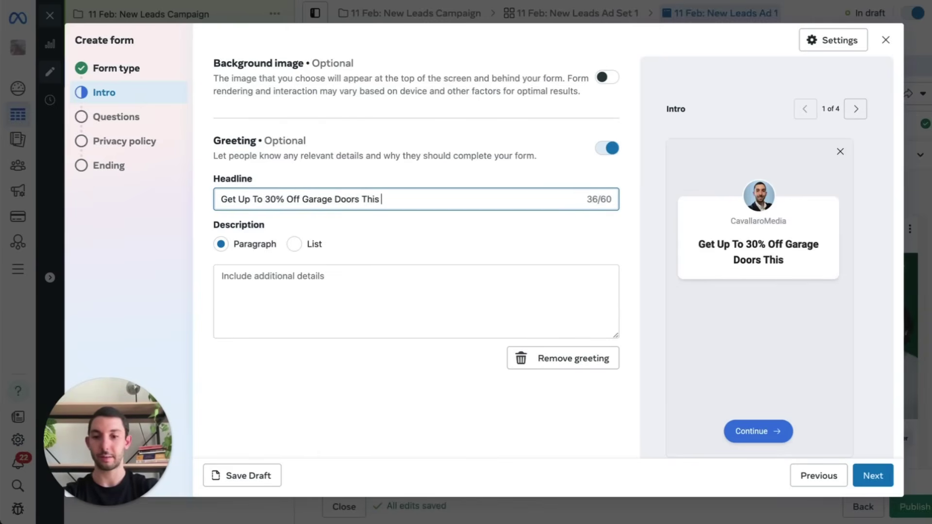
type("Feb Onl")
type("y@")
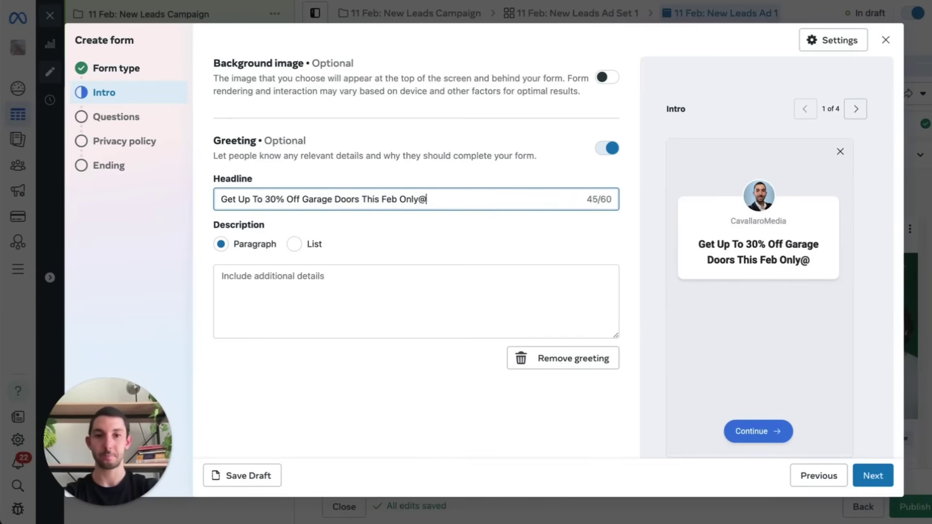
key("BackSpace")
type("!")
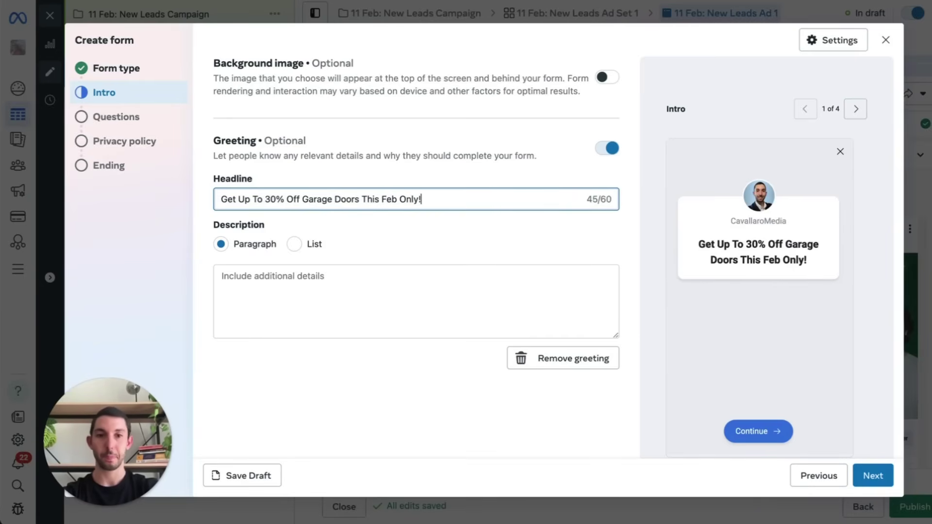
left_click(789, 256)
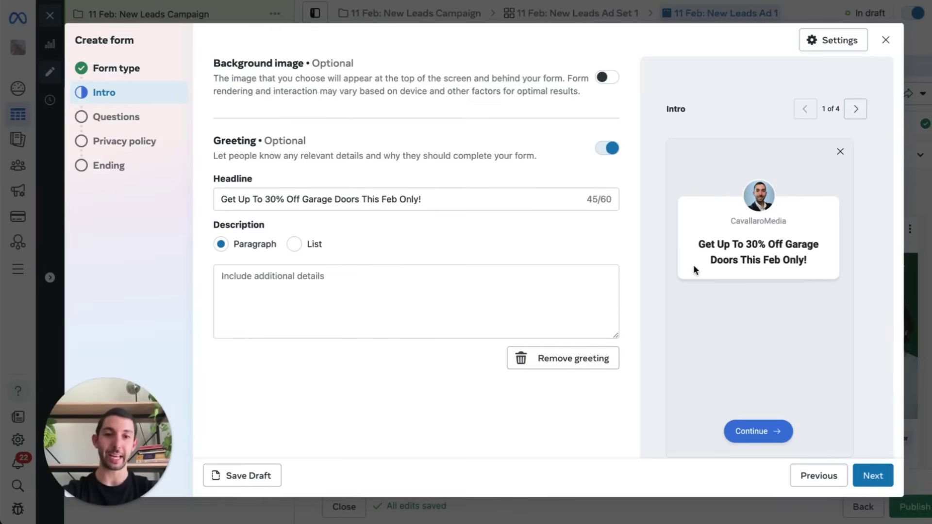
Write the greeting's paragraph description as "If you want to take advantage of this amazing offer, click "Continue" below.".
left_click(389, 307)
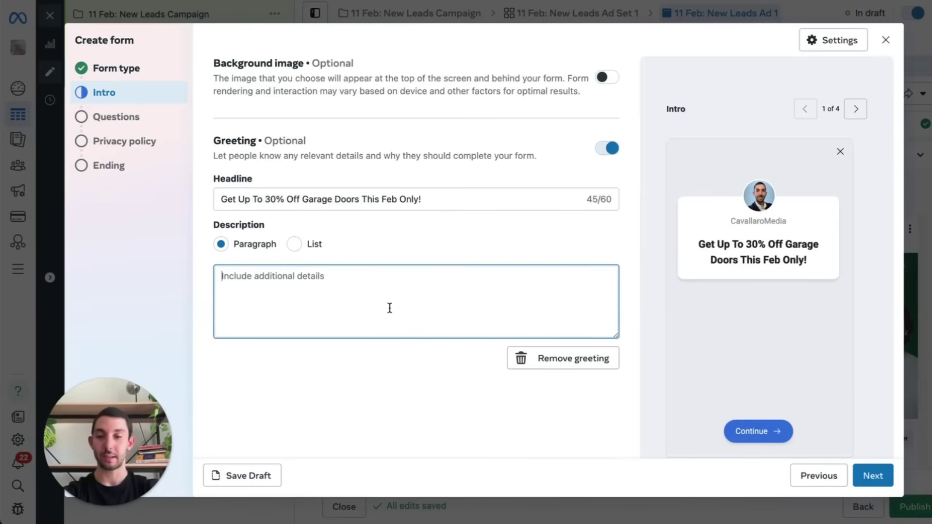
type("If you want ")
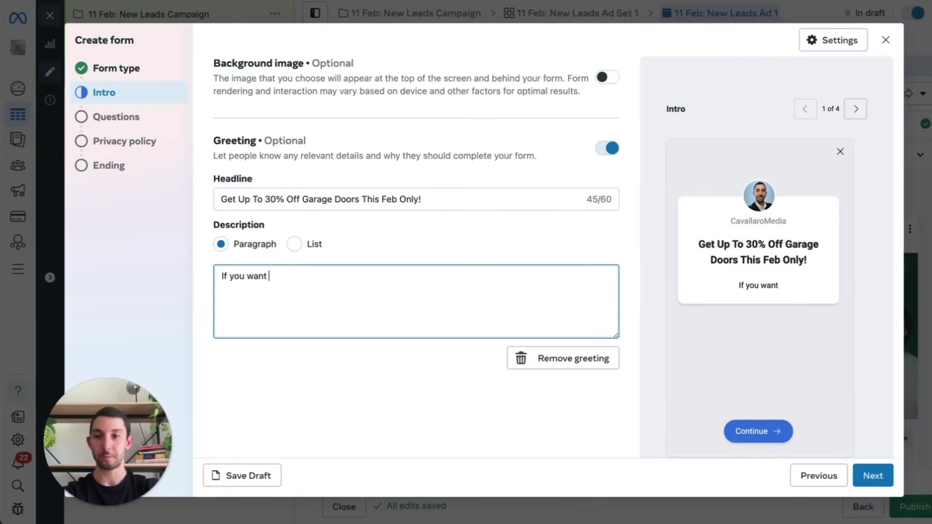
type("to tak")
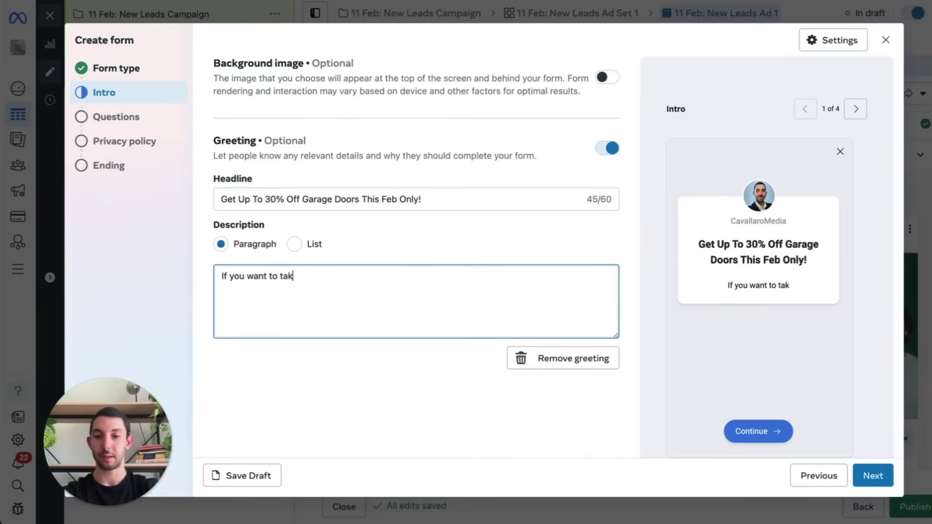
type("e advantage o")
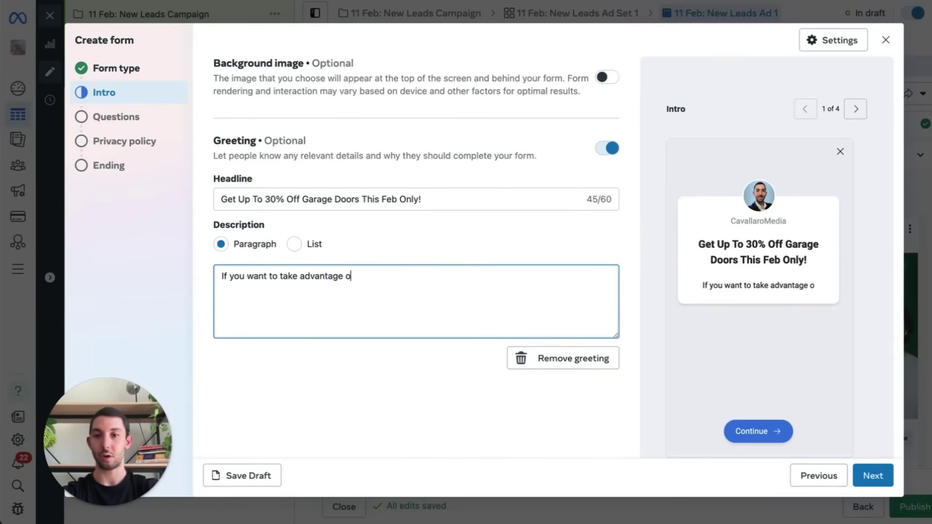
type("f this amazing ")
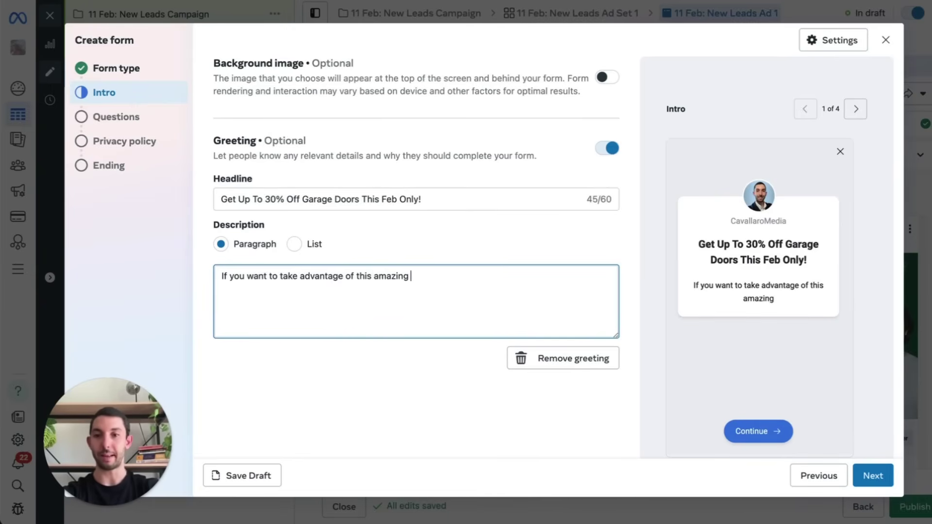
type("offer, click ")
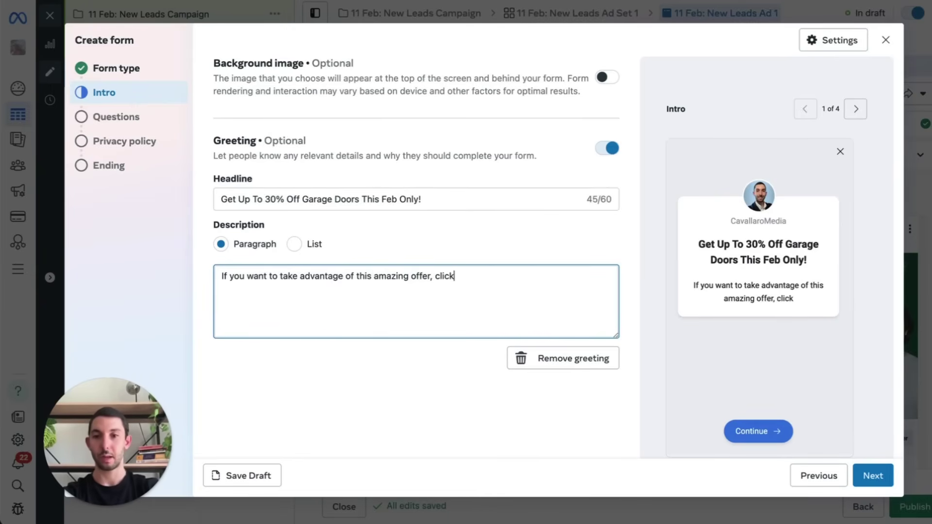
type("\"Contin")
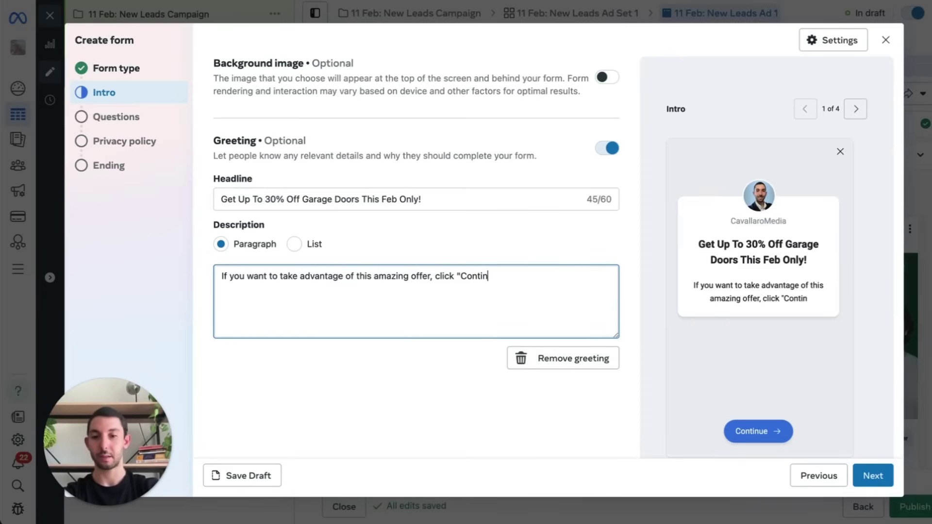
type("ue\" below.")
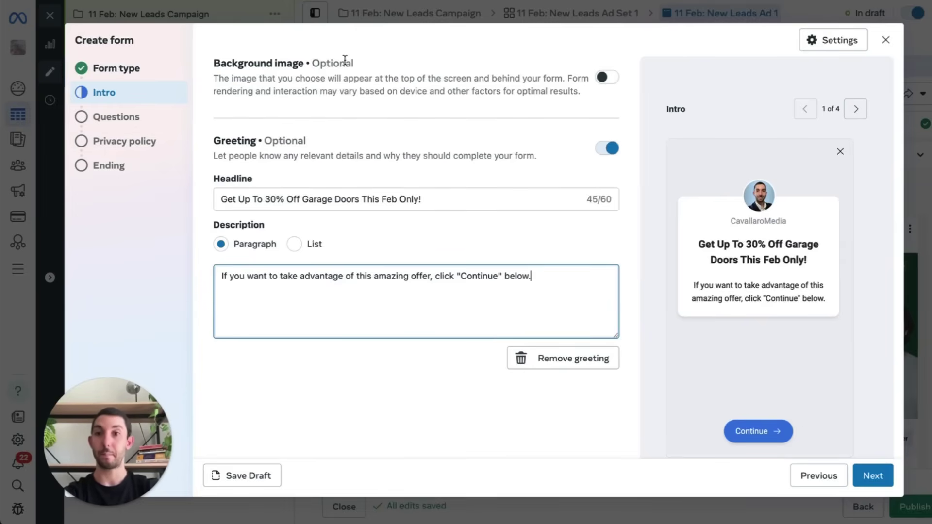
Enable the intro's background image with the image from the ad, comparing the preview with and without it.
left_click(608, 78)
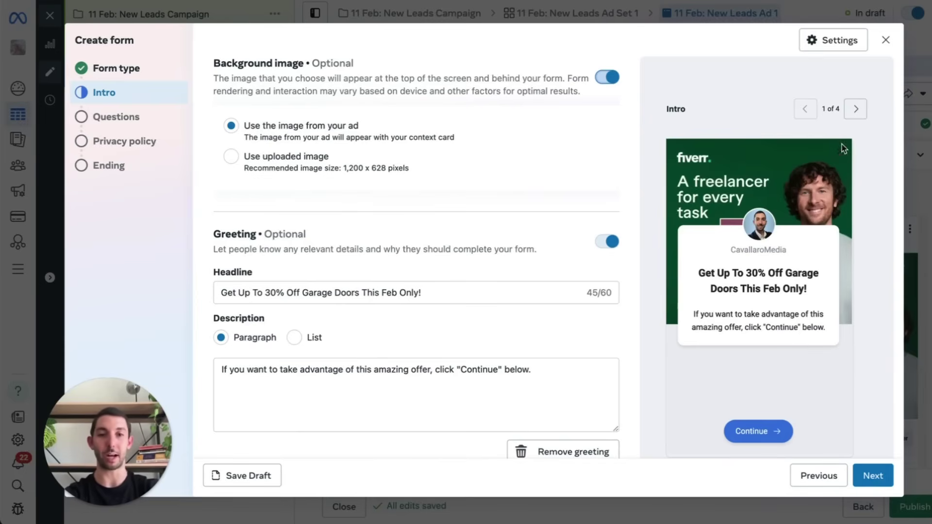
left_click(610, 78)
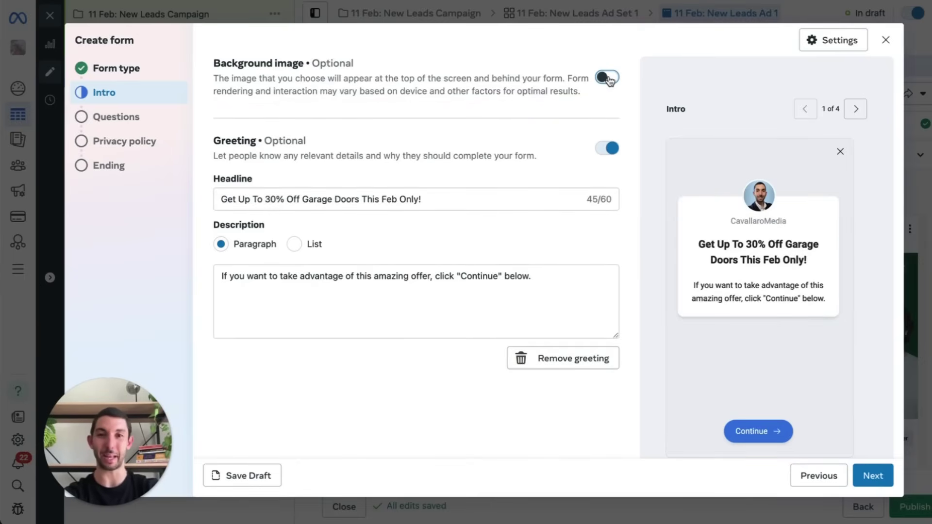
left_click(607, 78)
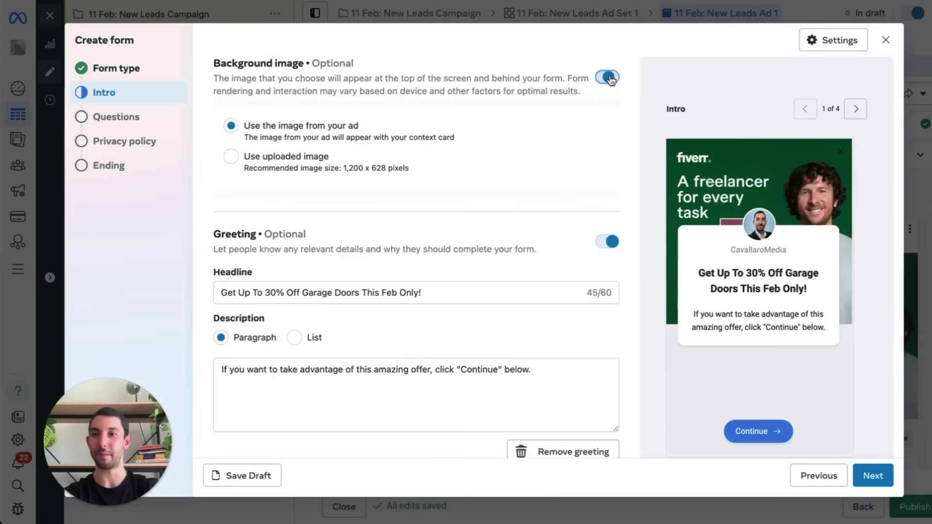
In the form's questions, move Full name above Email in the contact information.
left_click(99, 118)
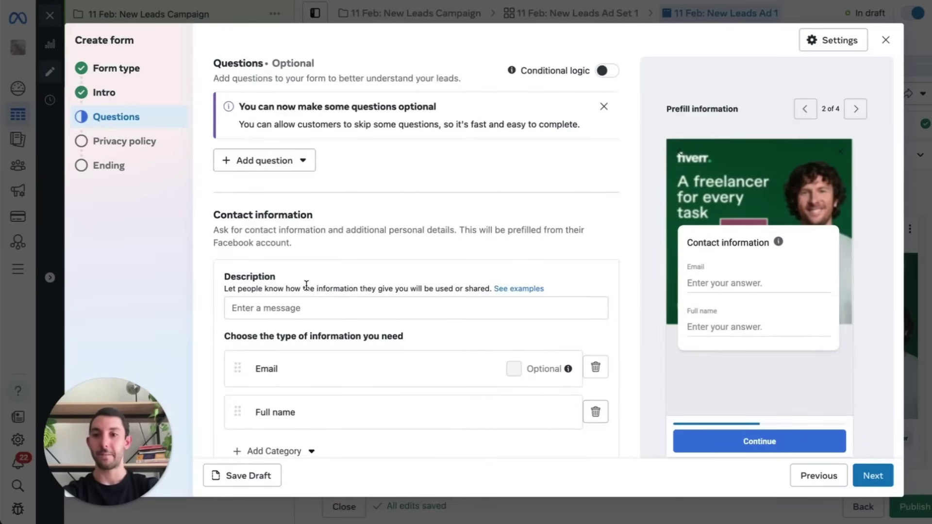
scroll(306, 286, "down", 1)
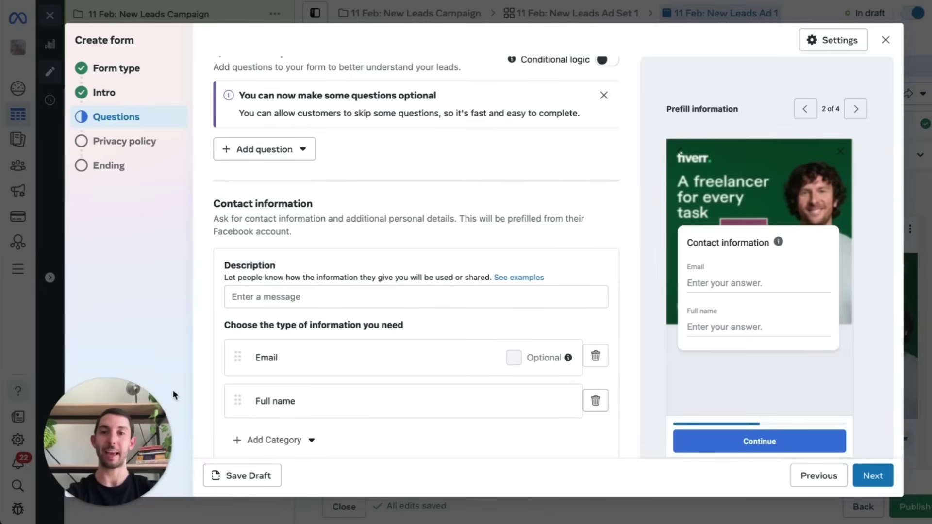
left_click_drag(237, 402, 235, 354)
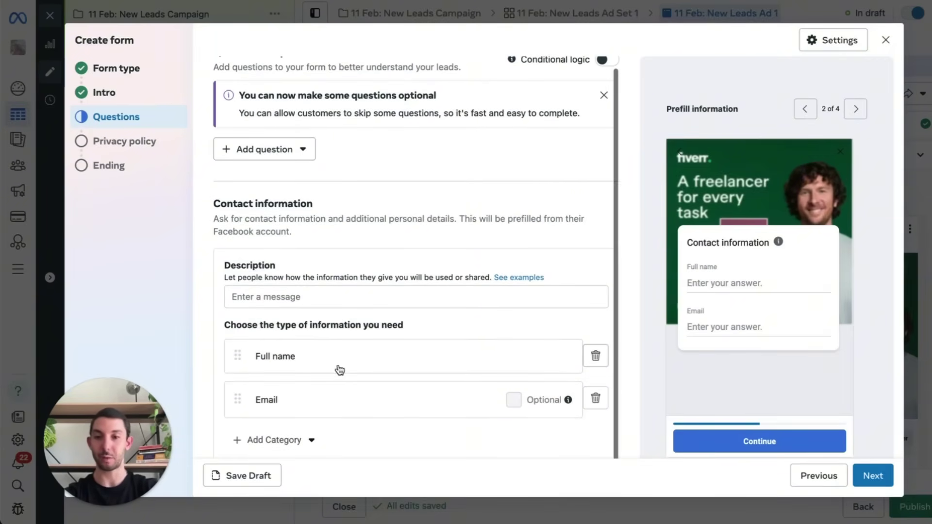
Add a Phone number contact field and place it between Full name and Email.
left_click(255, 442)
mouse_move(361, 334)
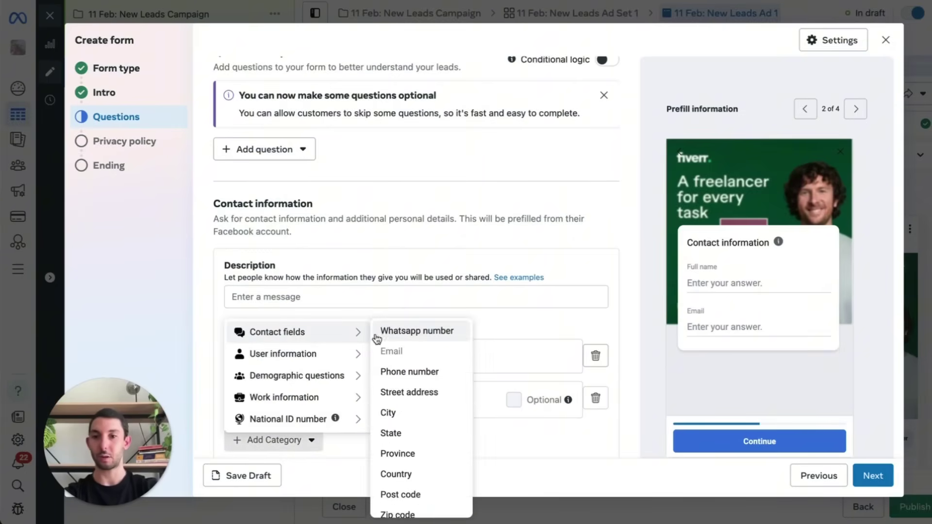
left_click(395, 373)
left_click_drag(235, 442, 240, 346)
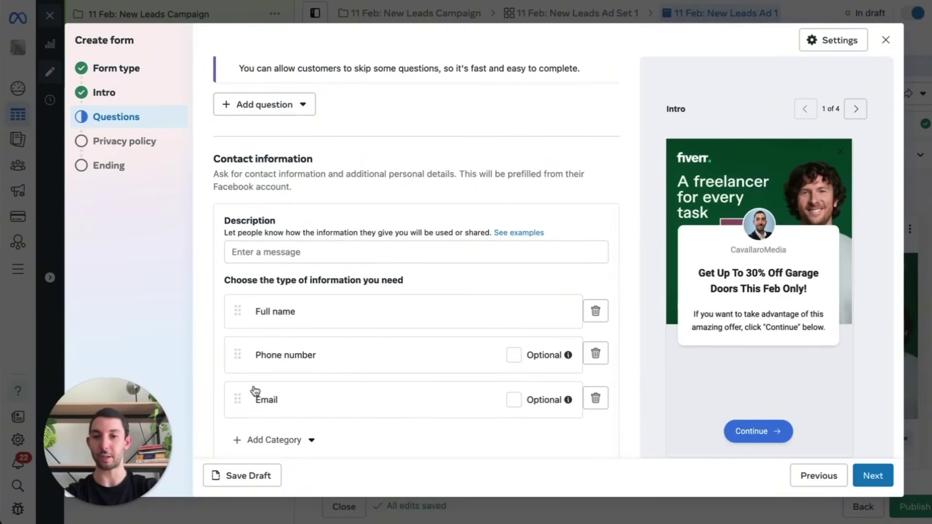
Add a City contact field to the requested contact information.
scroll(308, 414, "down", 1)
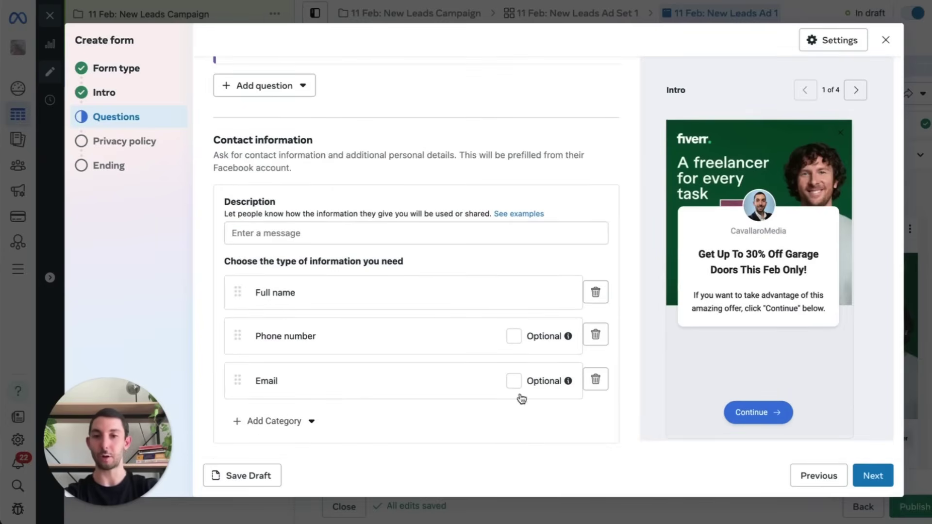
left_click(271, 421)
mouse_move(269, 312)
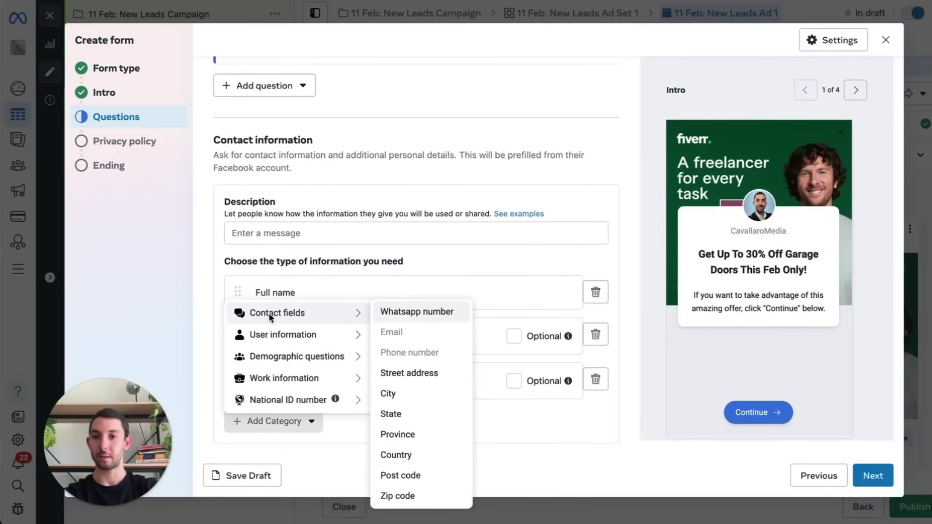
left_click(387, 392)
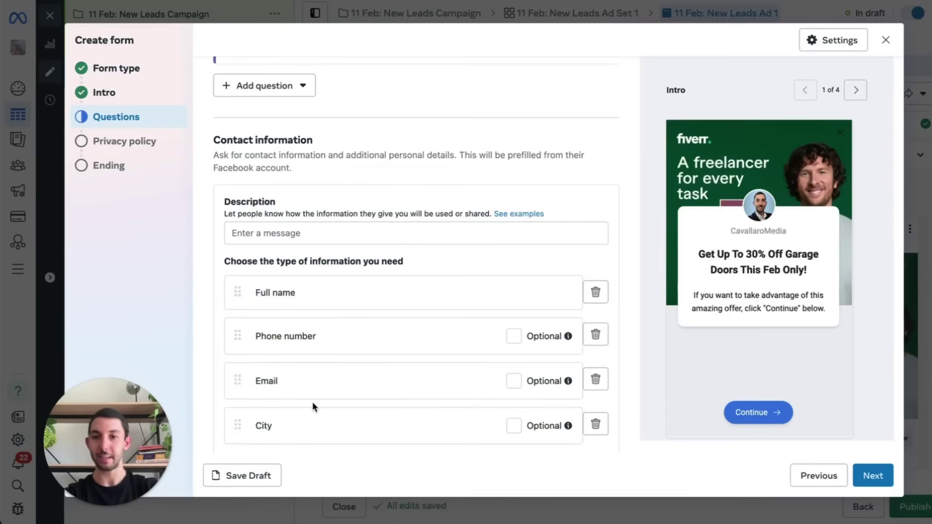
Remove the City field from the requested contact information.
scroll(312, 401, "down", 2)
left_click(594, 380)
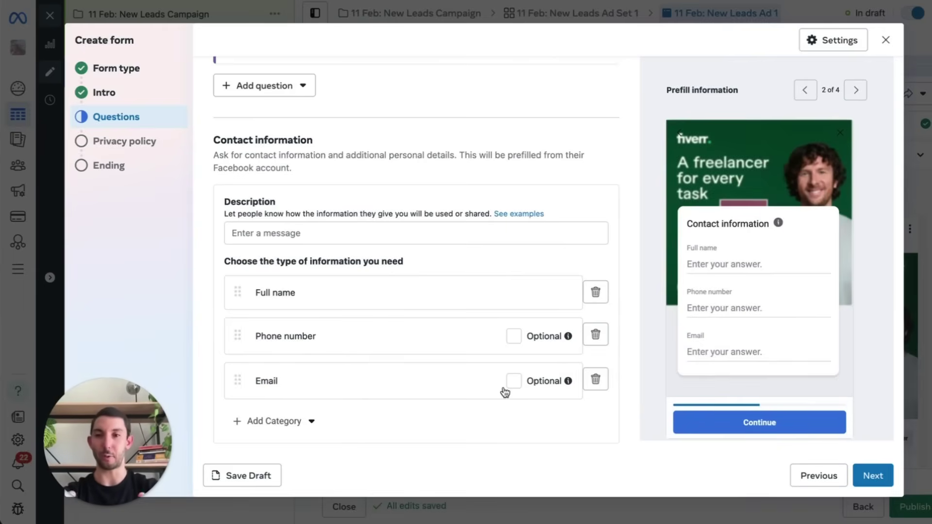
Add a short-answer question to the form reading "Please provide your suburb".
scroll(344, 118, "up", 1)
left_click(267, 141)
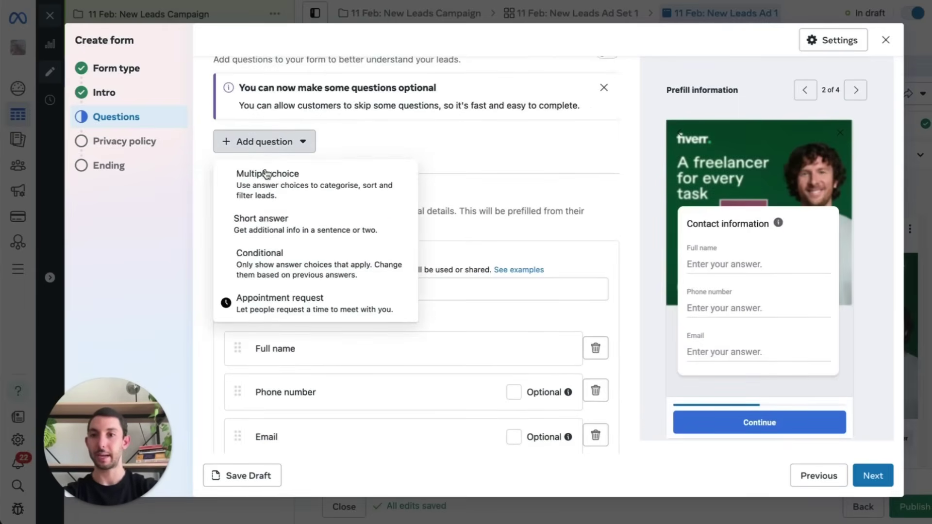
left_click(273, 230)
type("Plea")
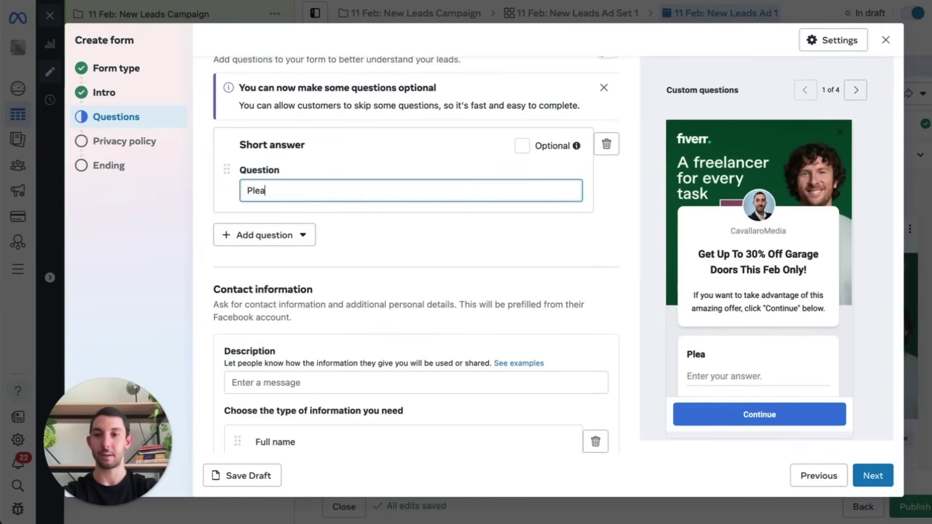
type("se provide yo")
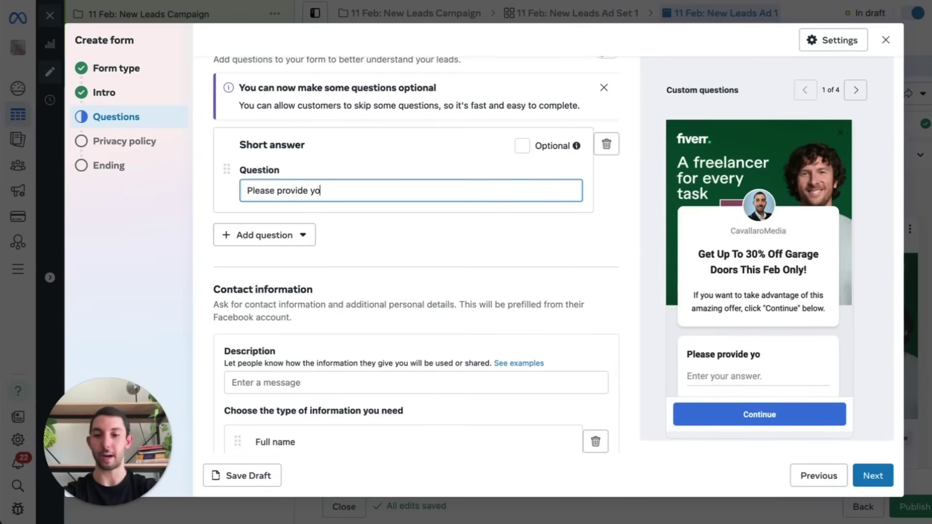
type("ur post code")
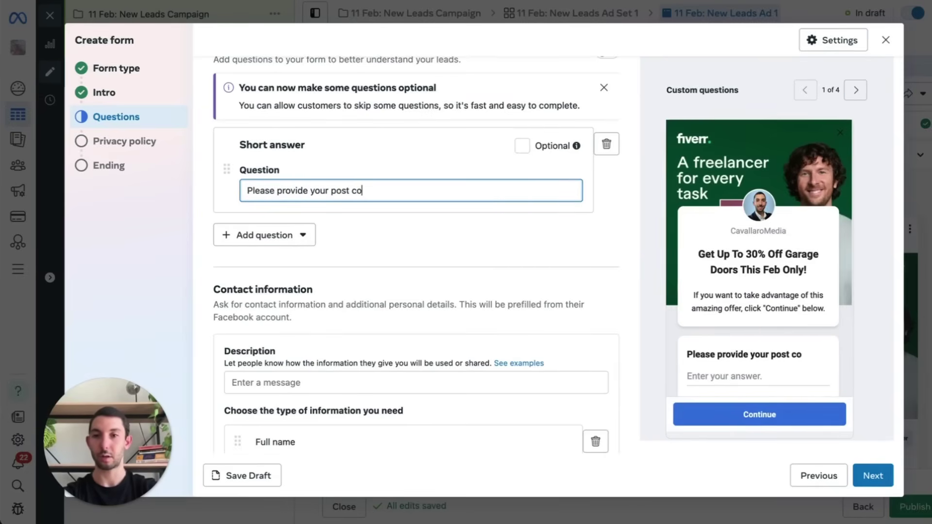
key("BackSpace")
key("BackSpace")
key("BackSpace")
key("BackSpace")
key("BackSpace")
key("BackSpace")
key("BackSpace")
key("BackSpace")
key("BackSpace")
type("suburb")
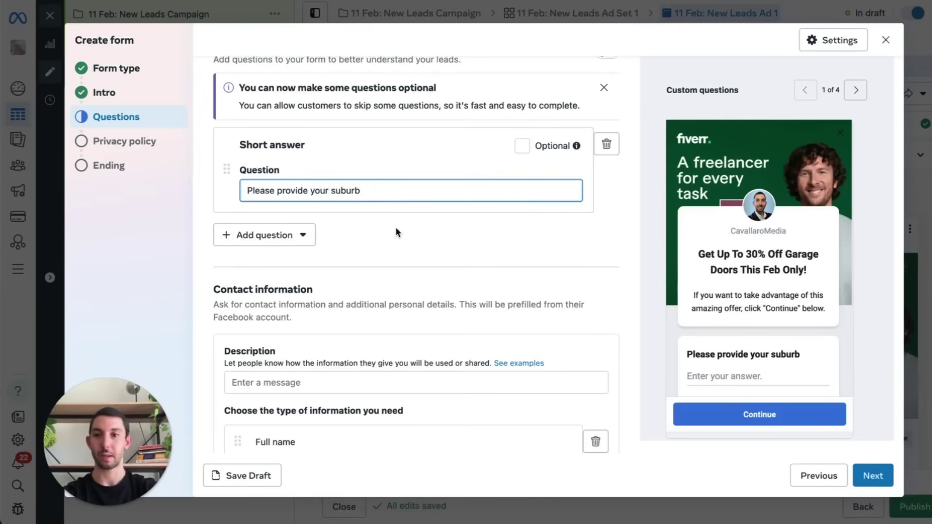
left_click(279, 235)
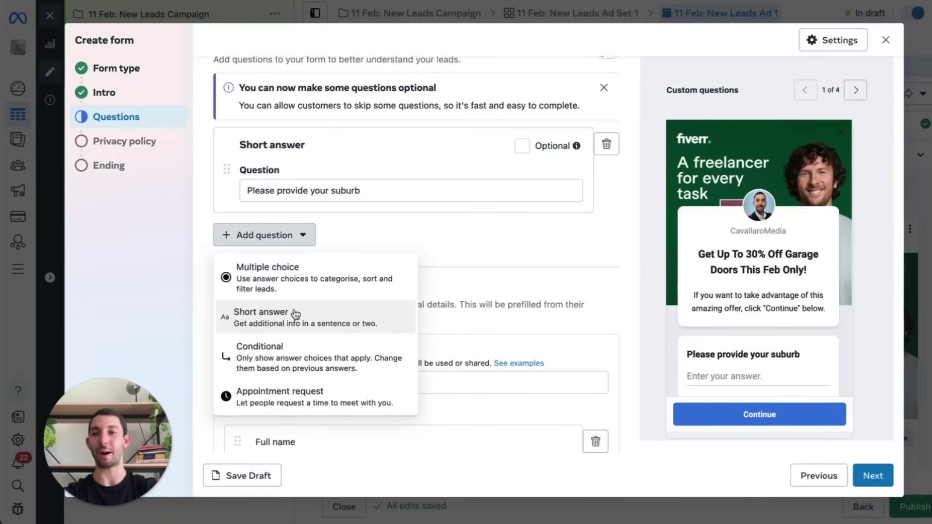
left_click(259, 320)
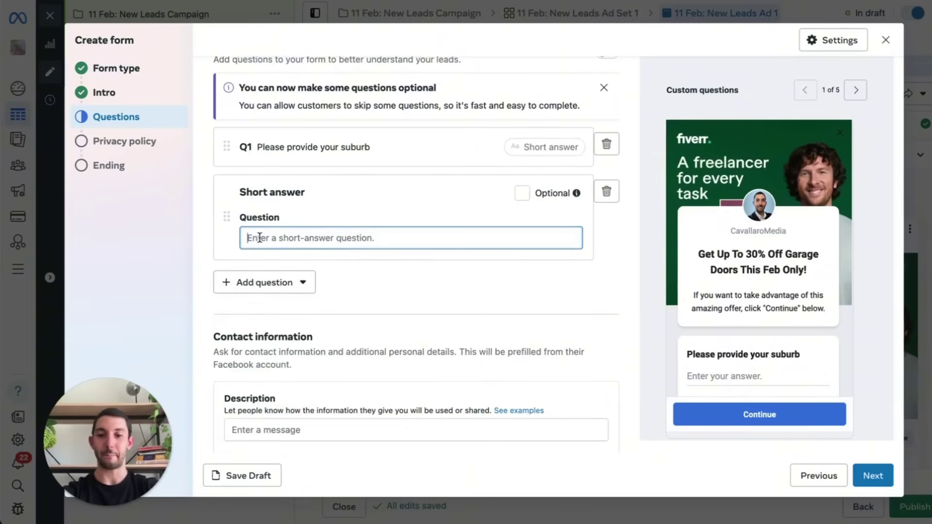
type("Are you")
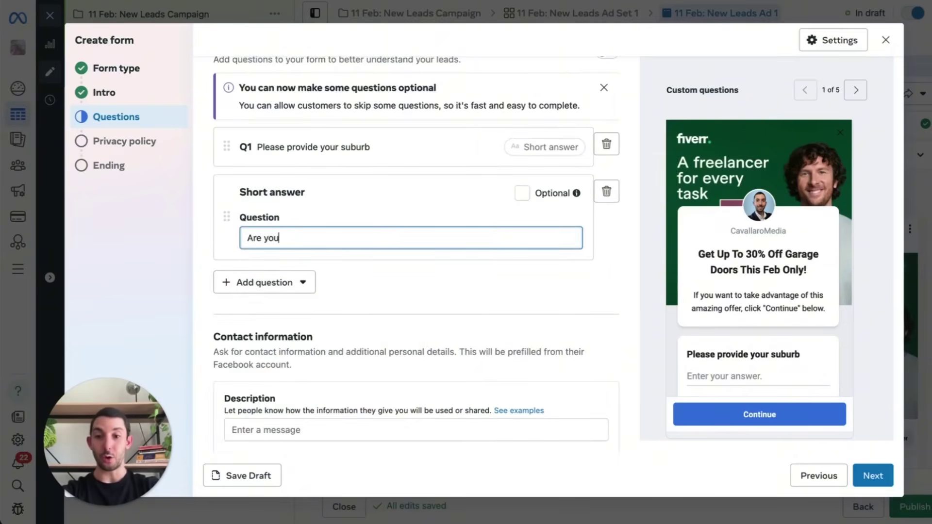
type(" looking for")
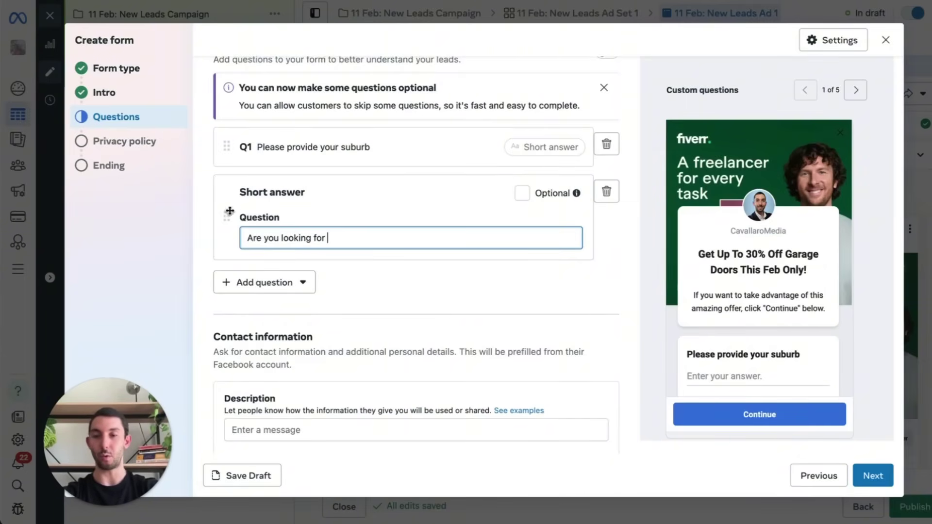
key("ctrl+a")
key("BackSpace")
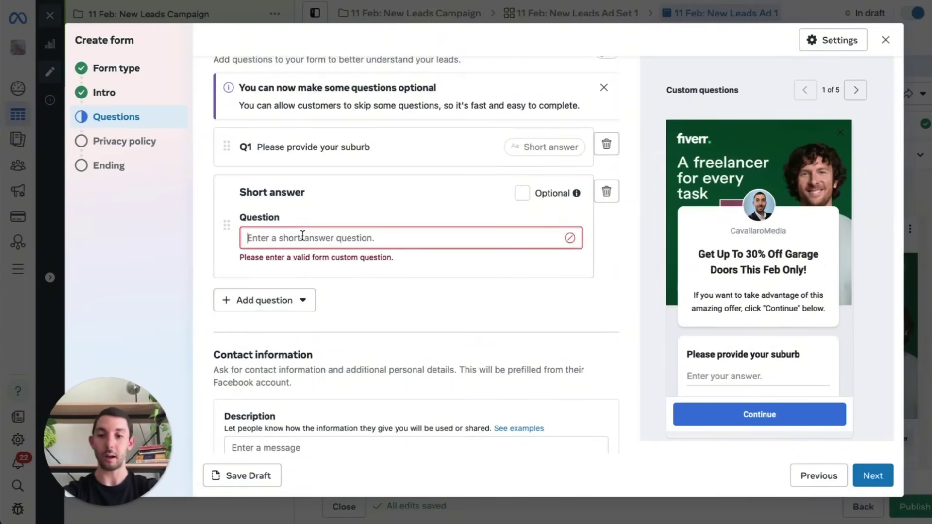
left_click(606, 193)
Add a multiple-choice question to the form reading "Which service are you looking for?".
left_click(291, 188)
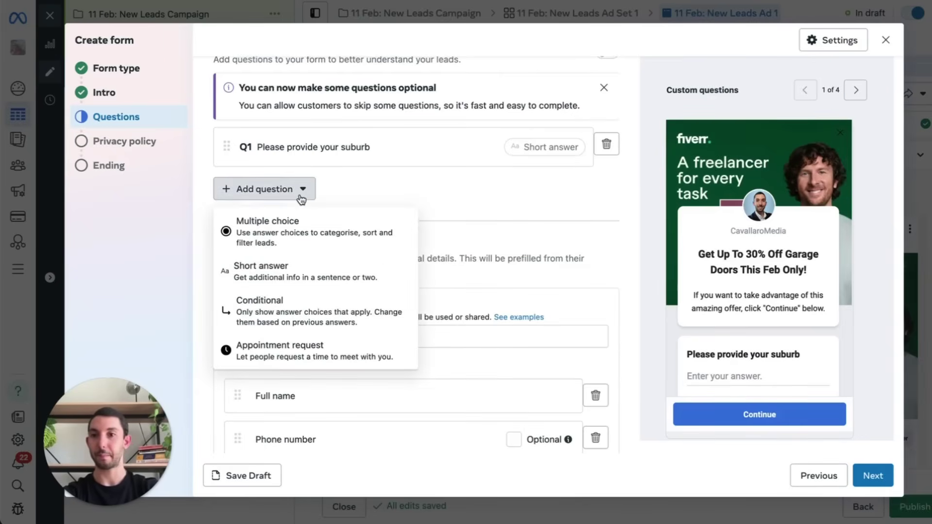
left_click(238, 228)
type("Whic")
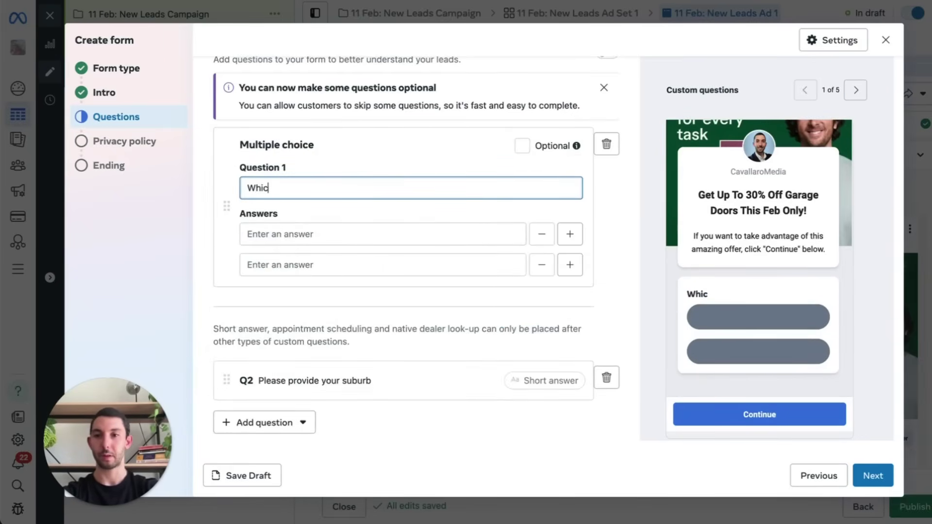
type("h service a")
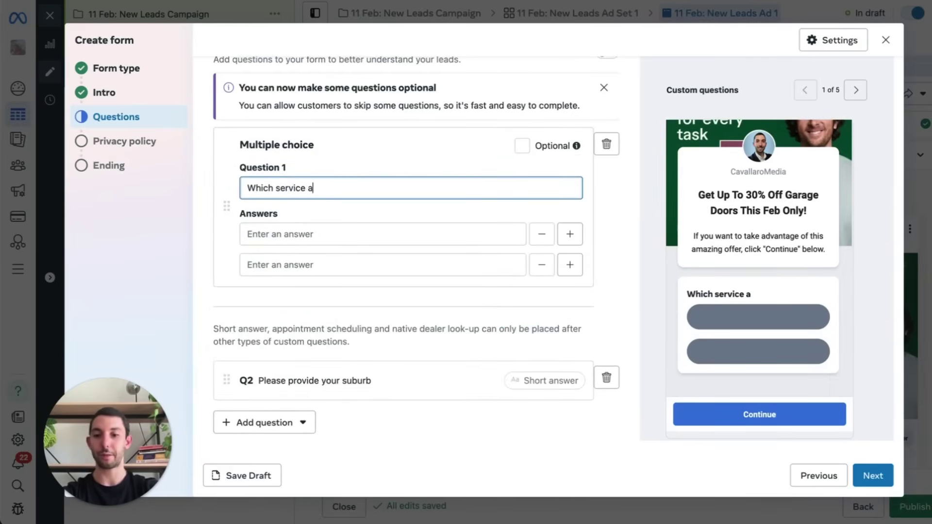
type("re you looking for?")
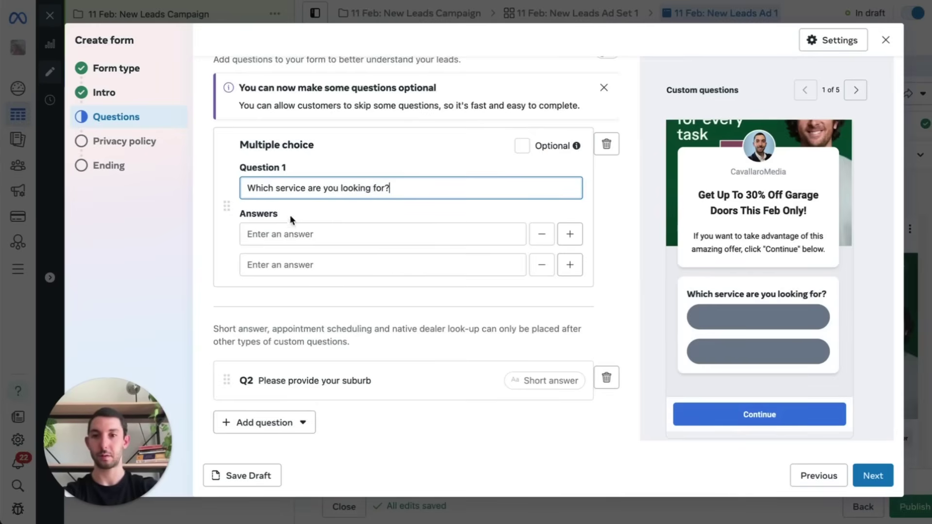
Enter "Garage door repair" and "Garage door replacement" as the first two answers of the service question.
left_click(269, 234)
type("Garage door")
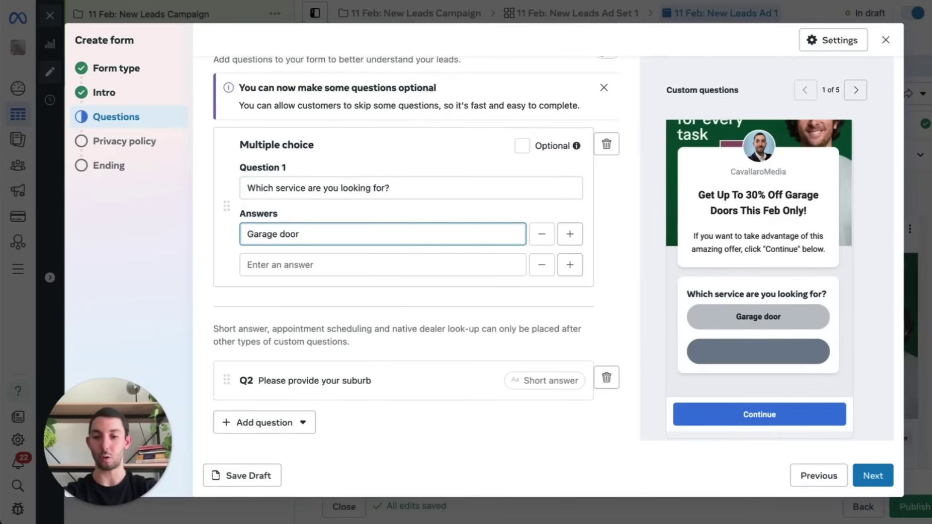
type(" repai")
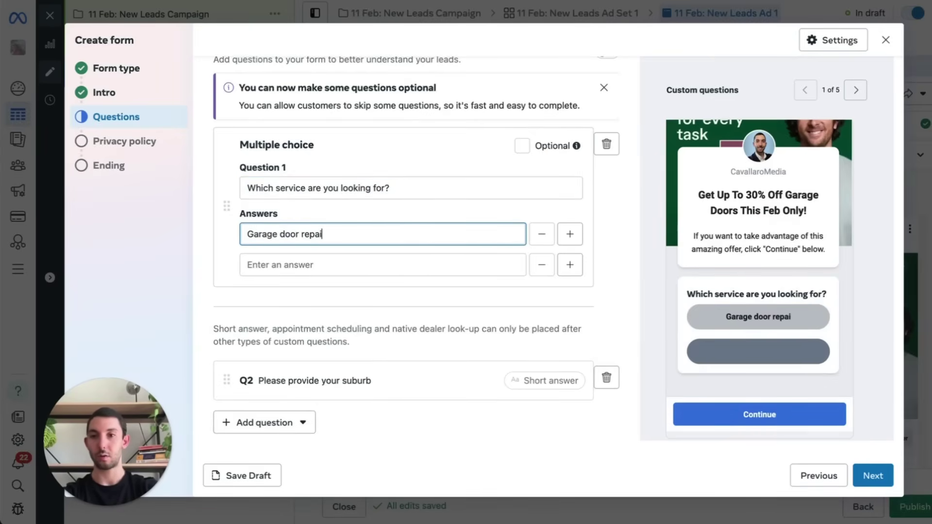
type("r")
key("Tab")
key("Tab")
key("Tab")
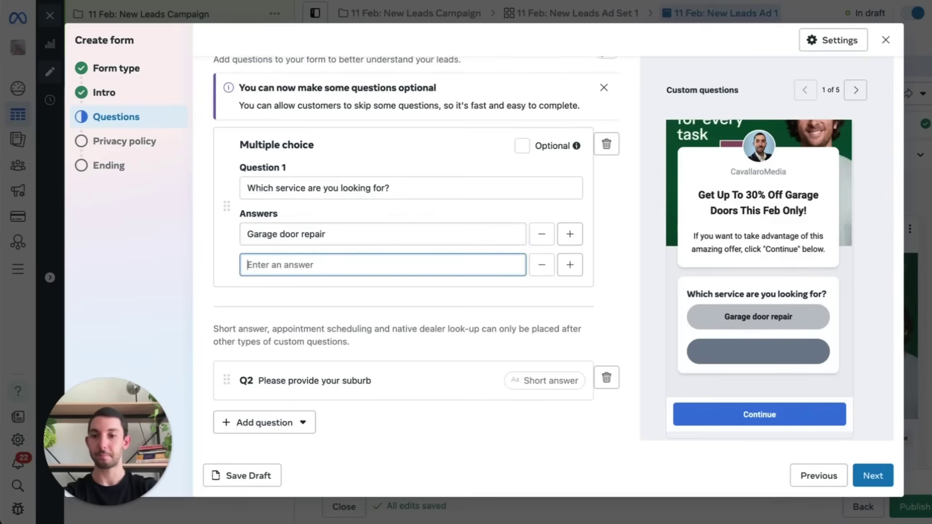
type("Garage door ")
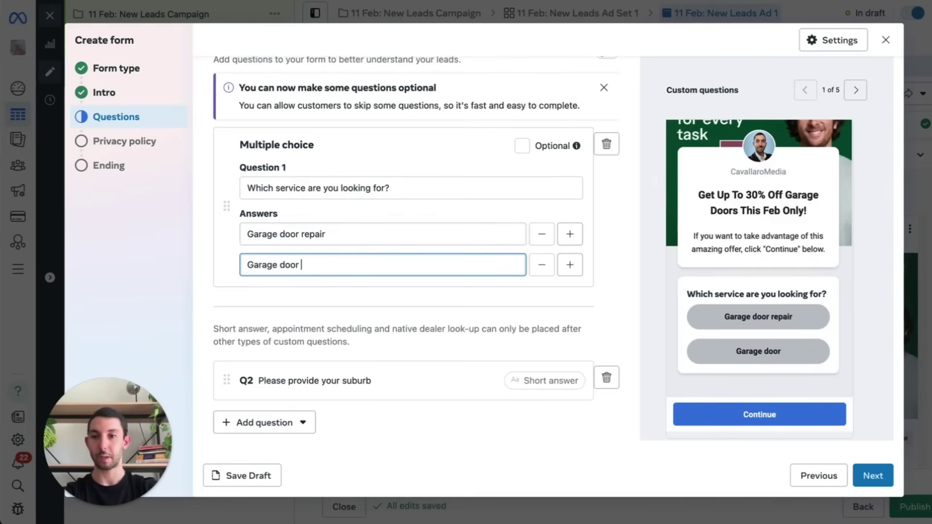
type("replacement")
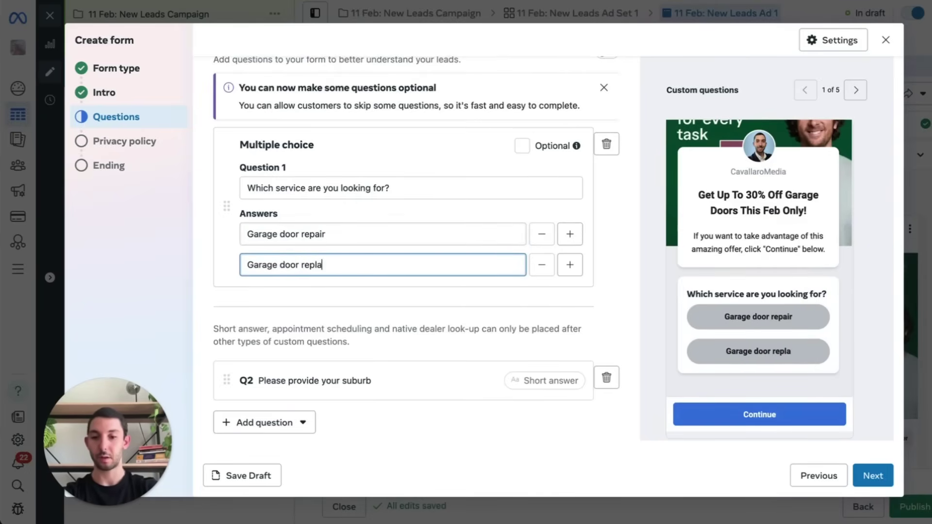
Add two more answers to the service question, "New installation" and "New motor or remote/battery".
key("Tab")
key("Tab")
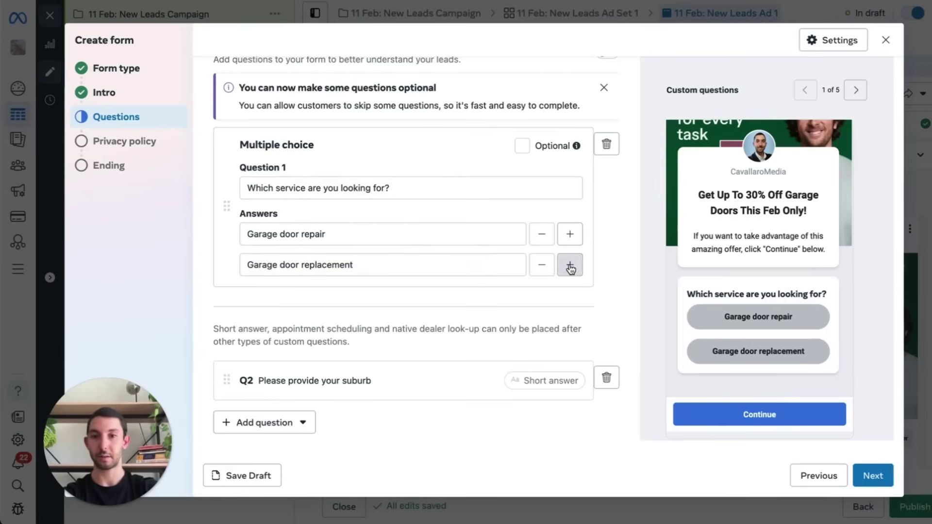
key("Return")
key("Tab")
type("New installation")
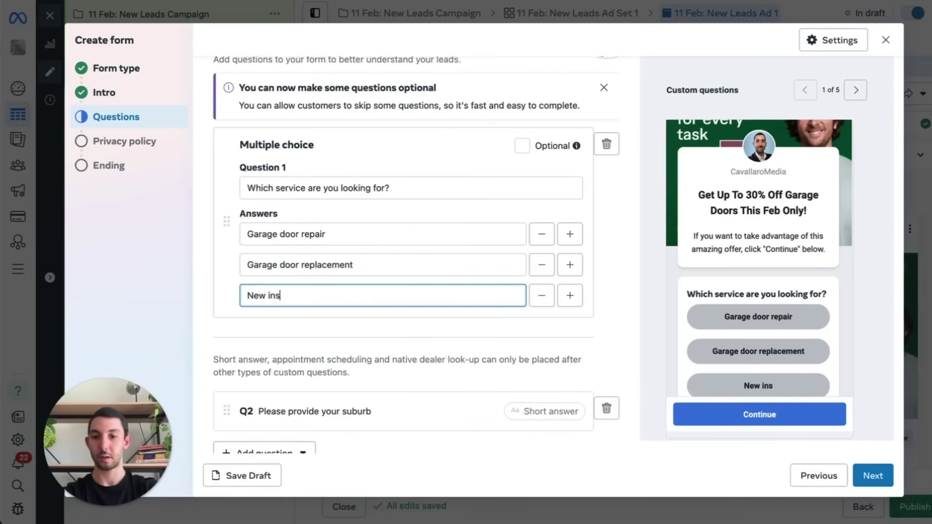
left_click(565, 296)
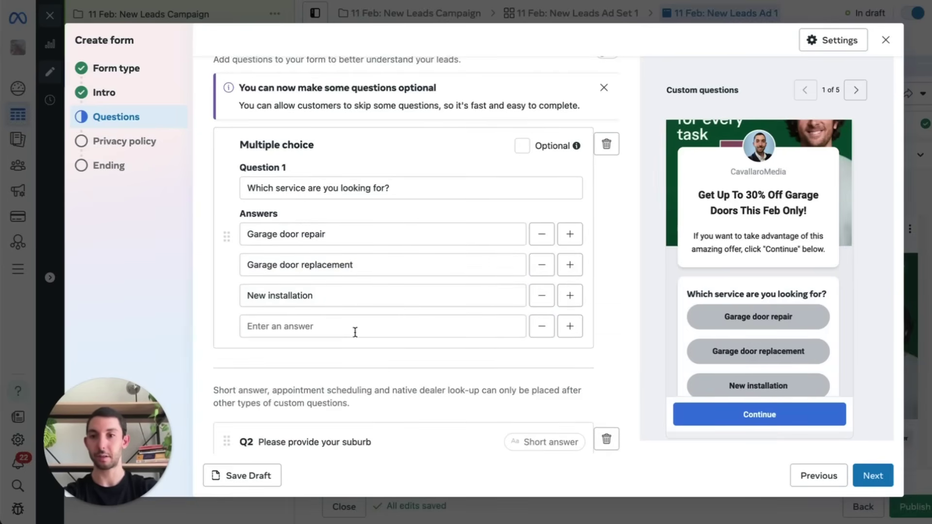
left_click(353, 332)
type("New mot")
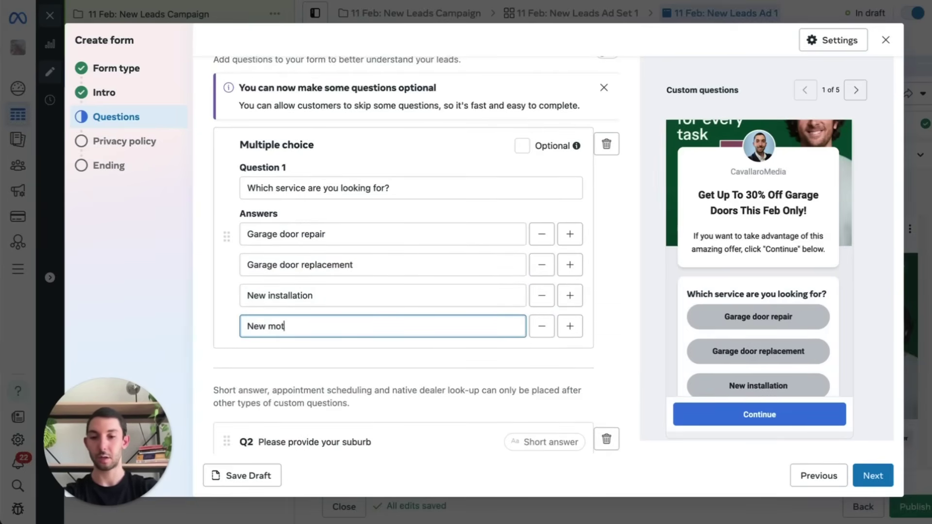
type("or or batt")
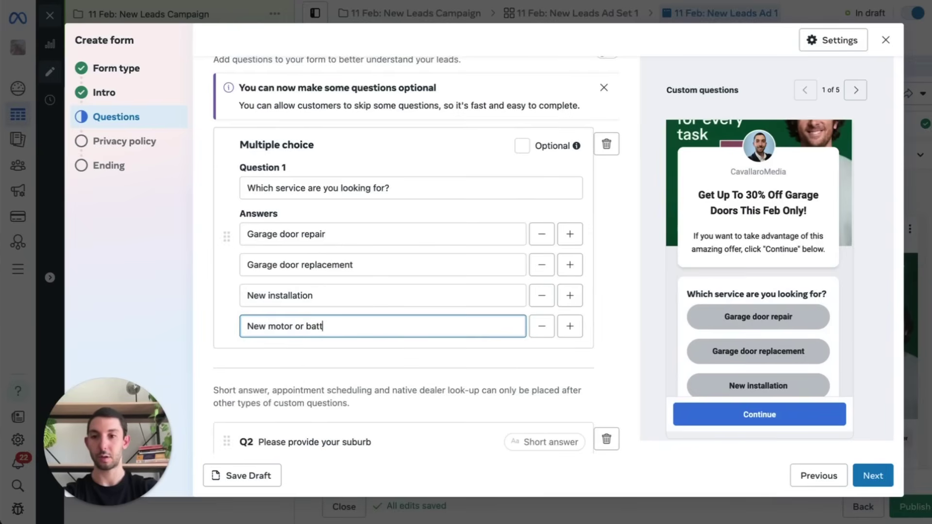
type("ery")
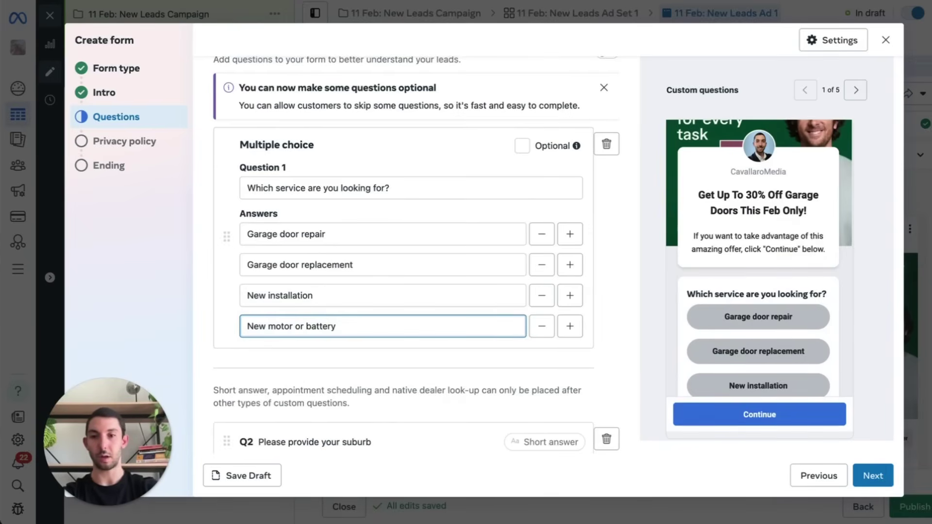
type("remote/")
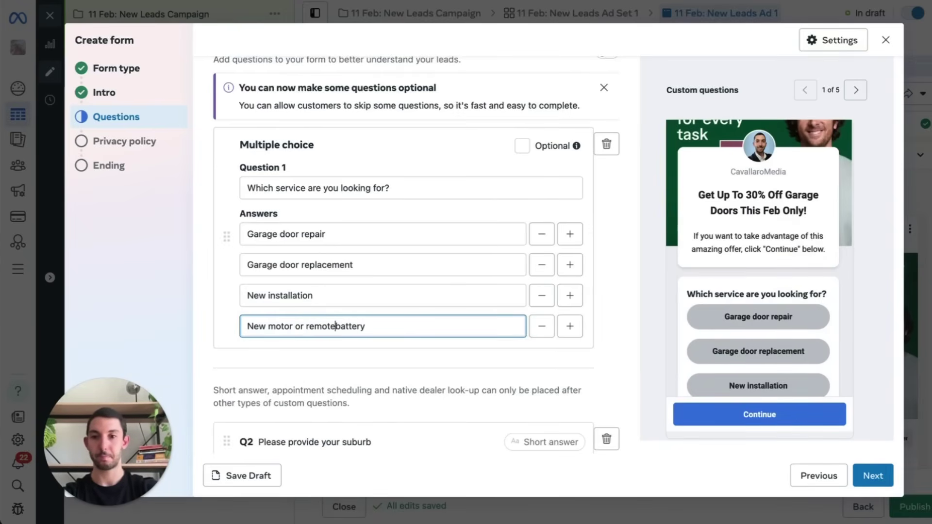
left_click(206, 303)
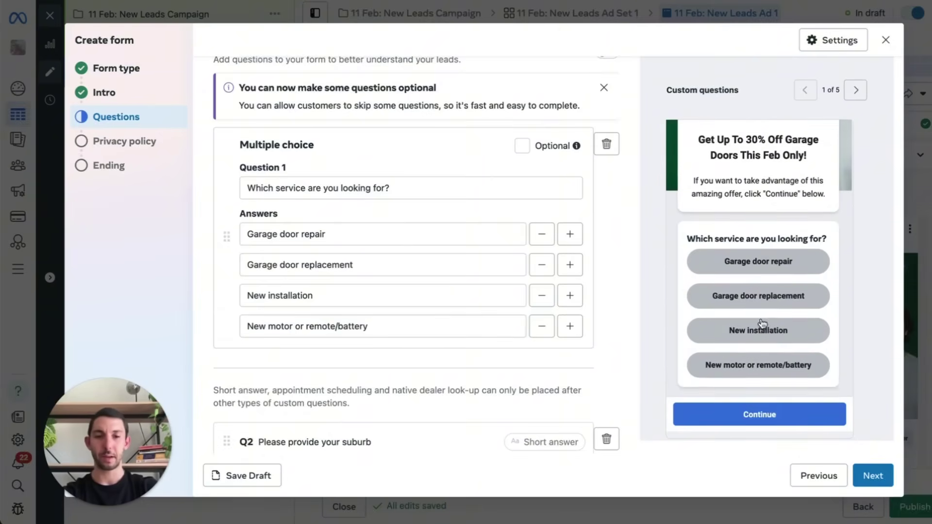
Add another short-answer question to the form reading "How soon do you need the job done?".
scroll(737, 254, "up", 3)
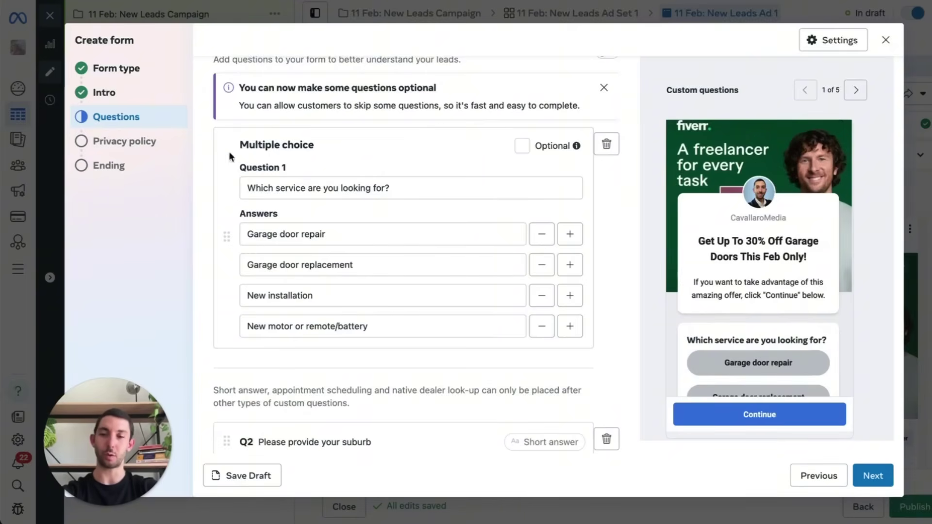
scroll(788, 221, "down", 3)
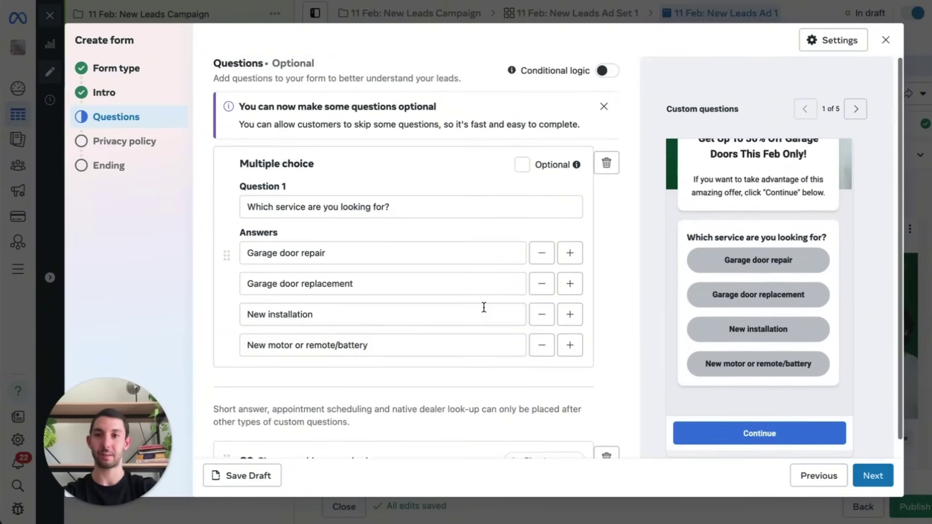
scroll(482, 307, "down", 4)
scroll(374, 296, "up", 3)
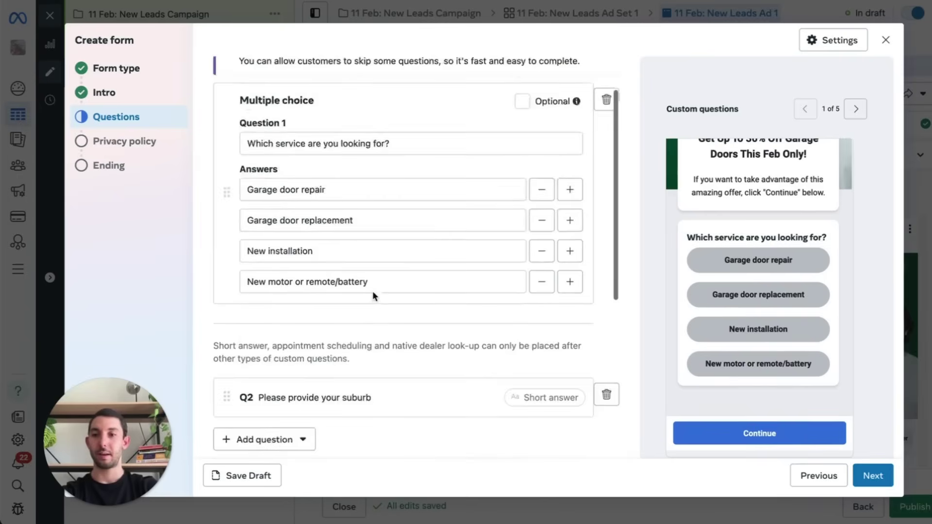
scroll(357, 293, "down", 2)
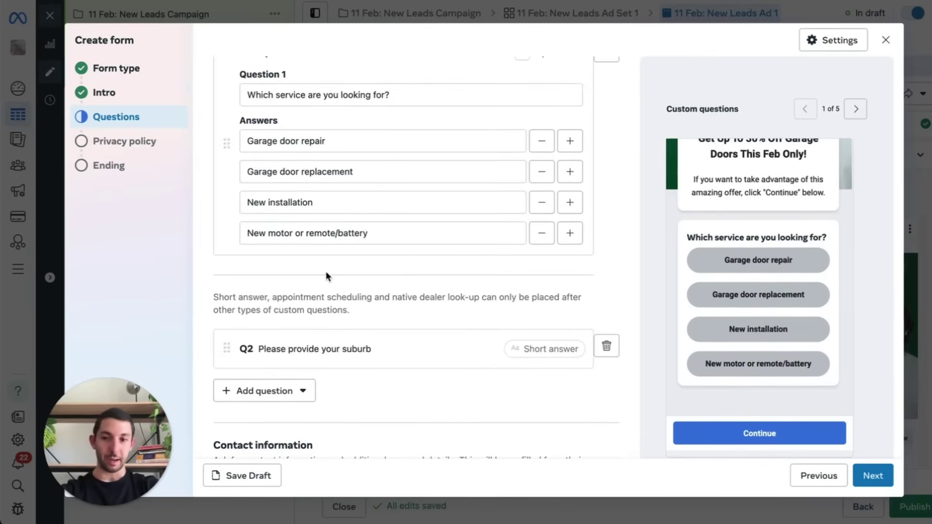
left_click(272, 391)
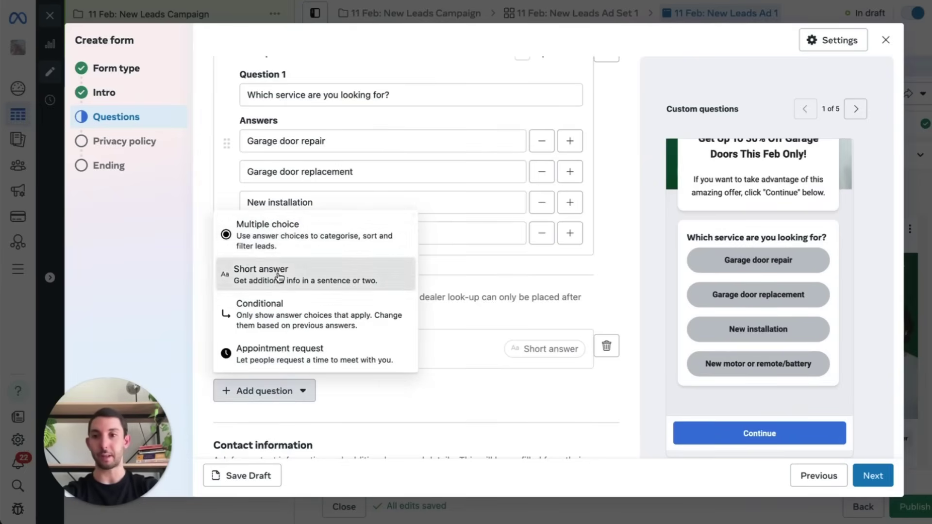
left_click(300, 275)
type("How soon ")
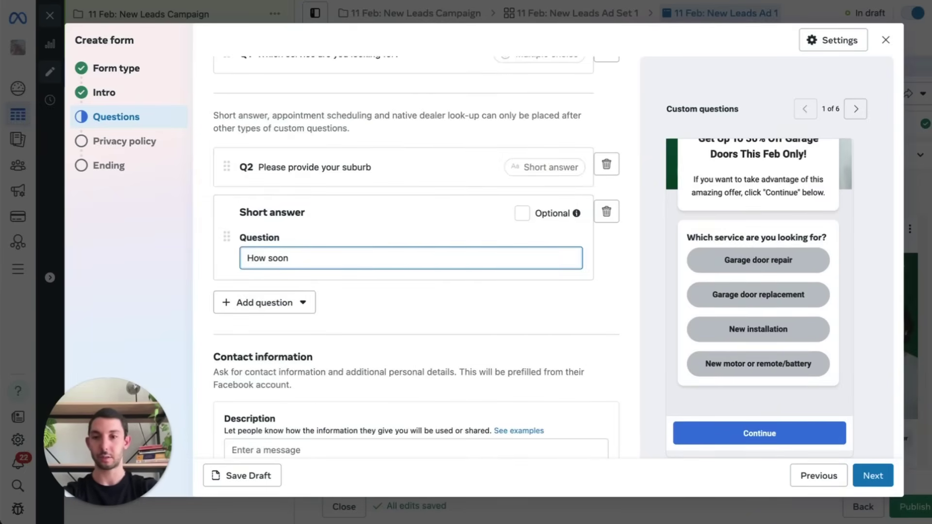
type("do you ne")
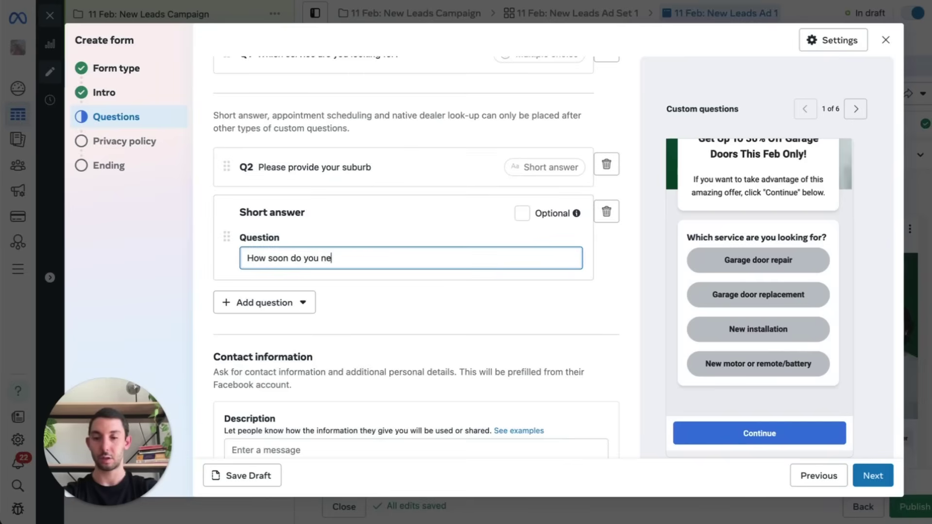
type("ed the")
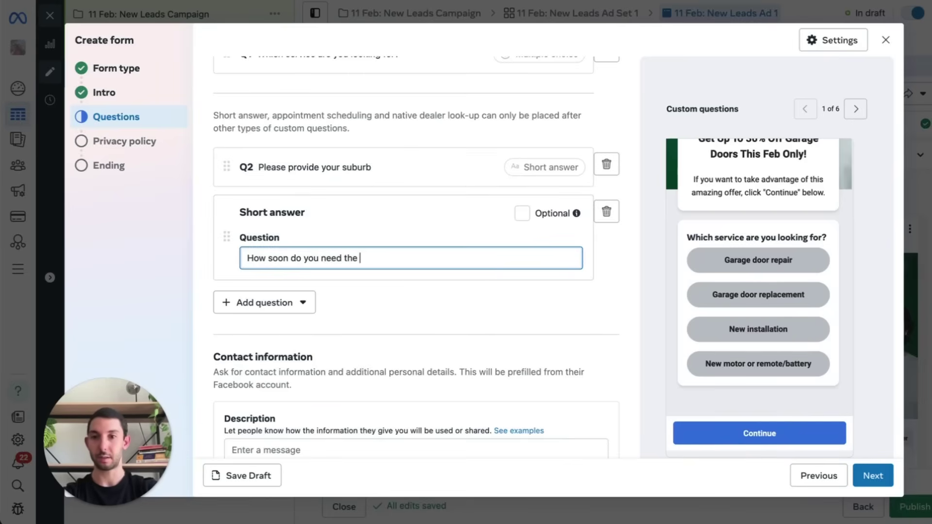
type(" job done?")
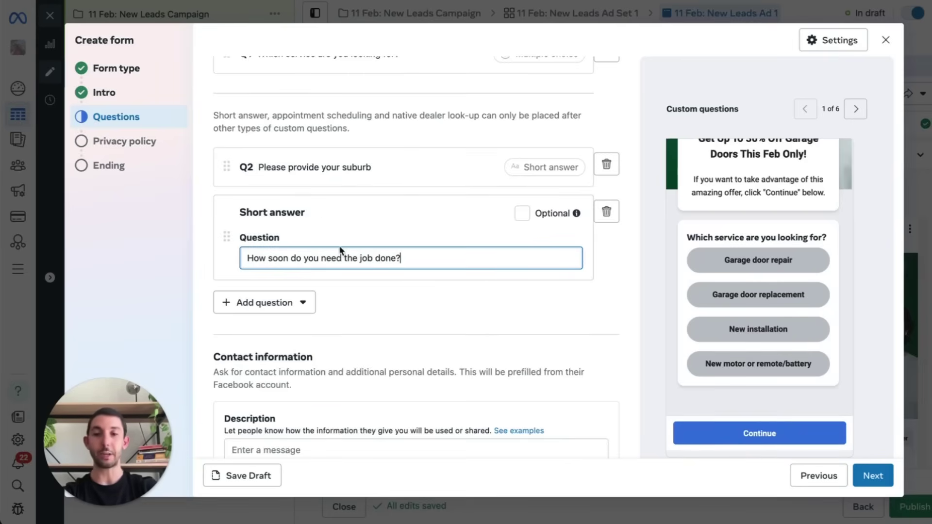
left_click(427, 309)
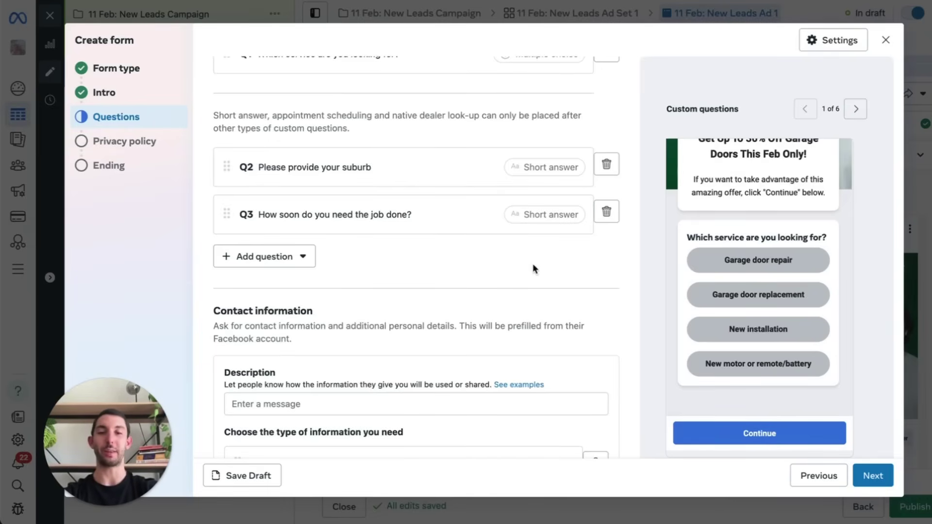
Review the form preview from the service question through the suburb and job timing questions to the contact information page.
scroll(691, 323, "up", 3)
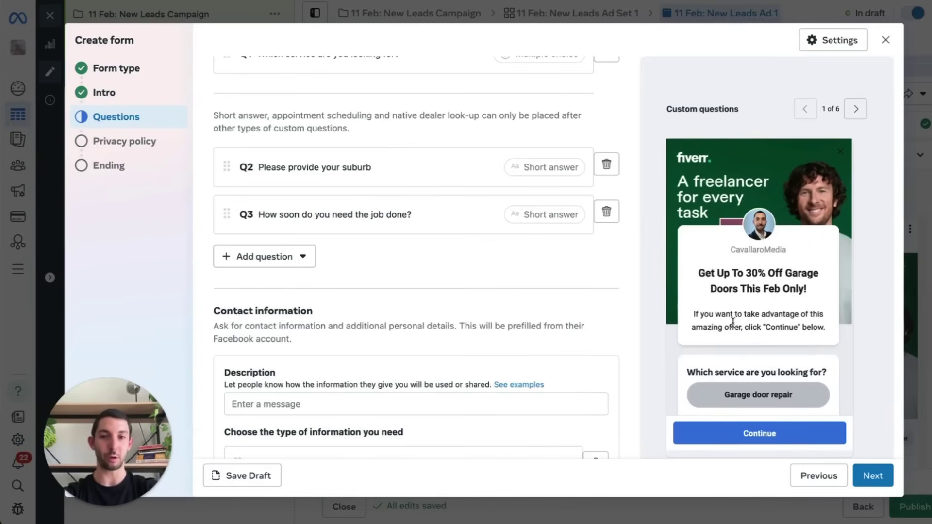
scroll(733, 323, "down", 3)
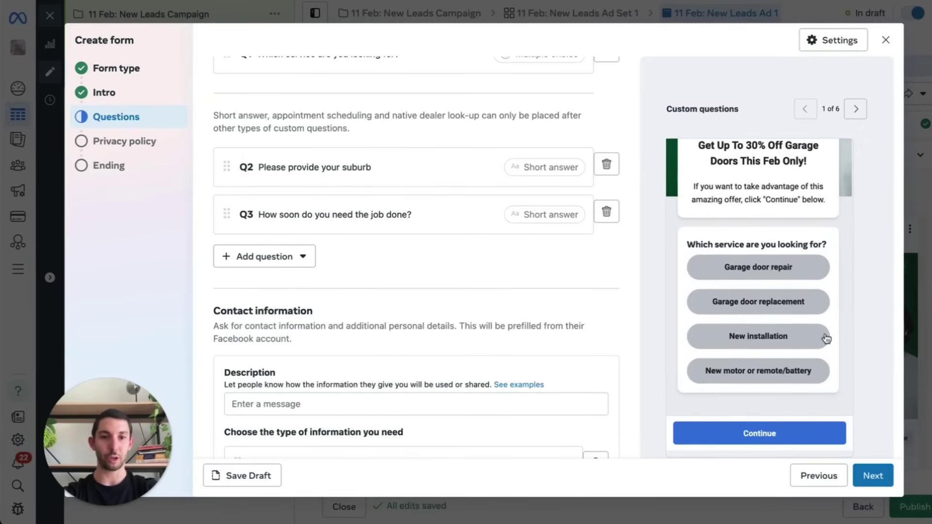
left_click(848, 109)
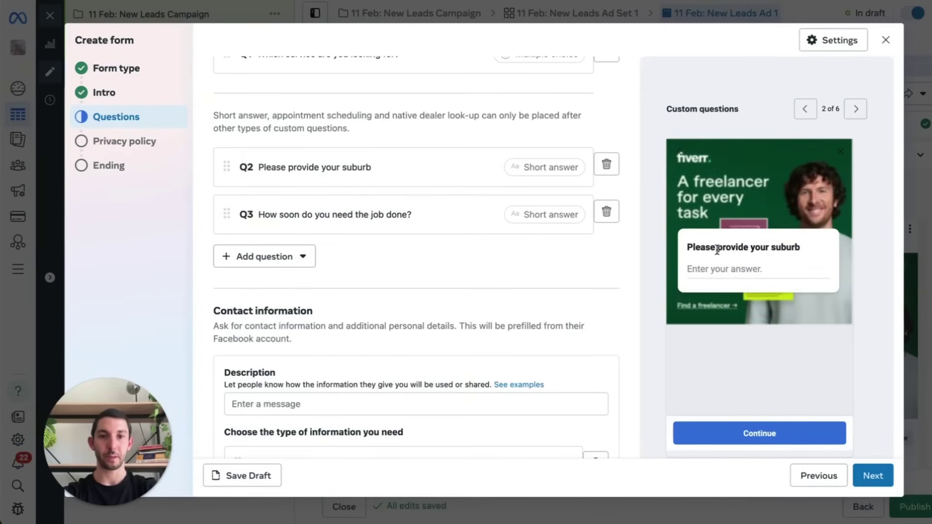
left_click(856, 108)
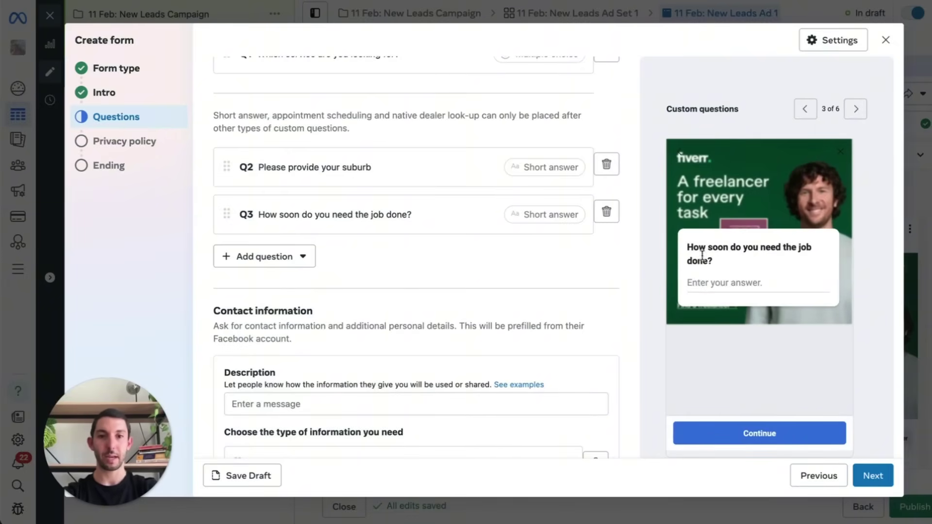
left_click(855, 111)
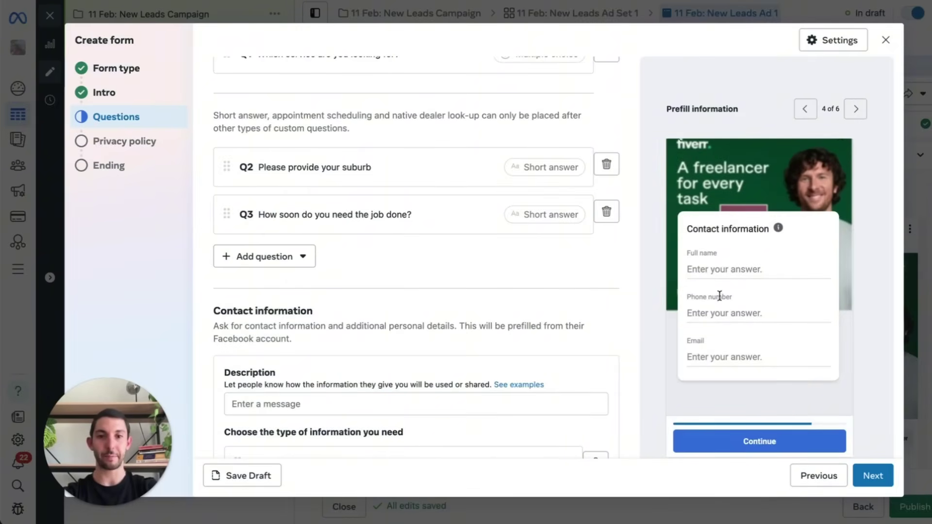
scroll(728, 358, "down", 2)
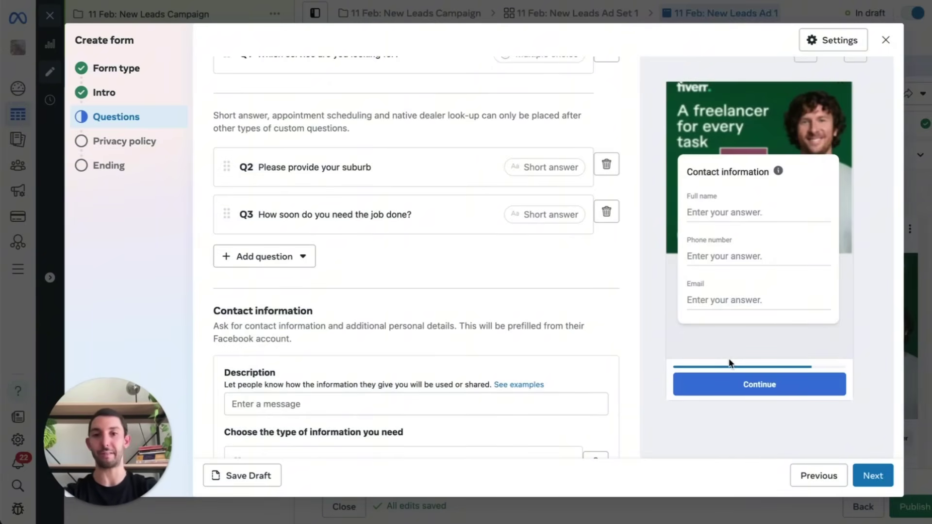
scroll(692, 328, "down", 1)
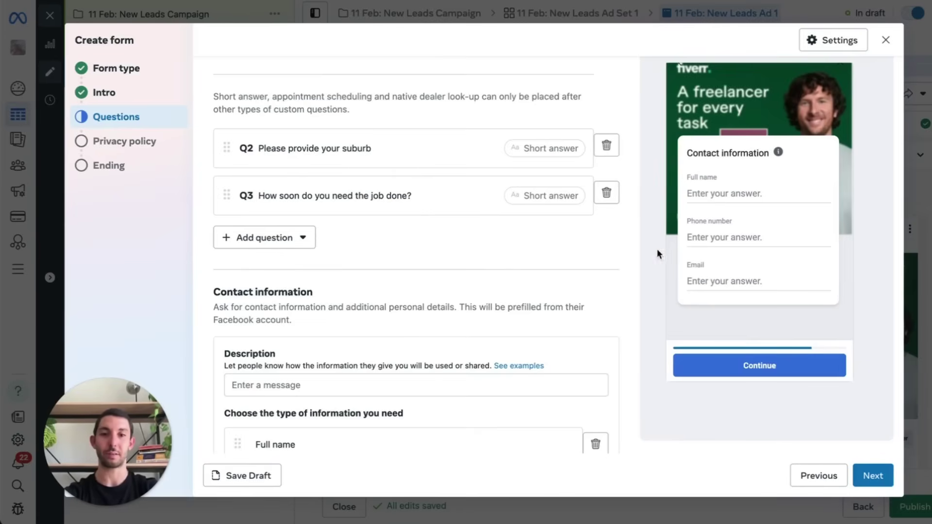
Enter "cavallaromedia.com/privacy-policy" as the link in the form's privacy policy section.
left_click(139, 146)
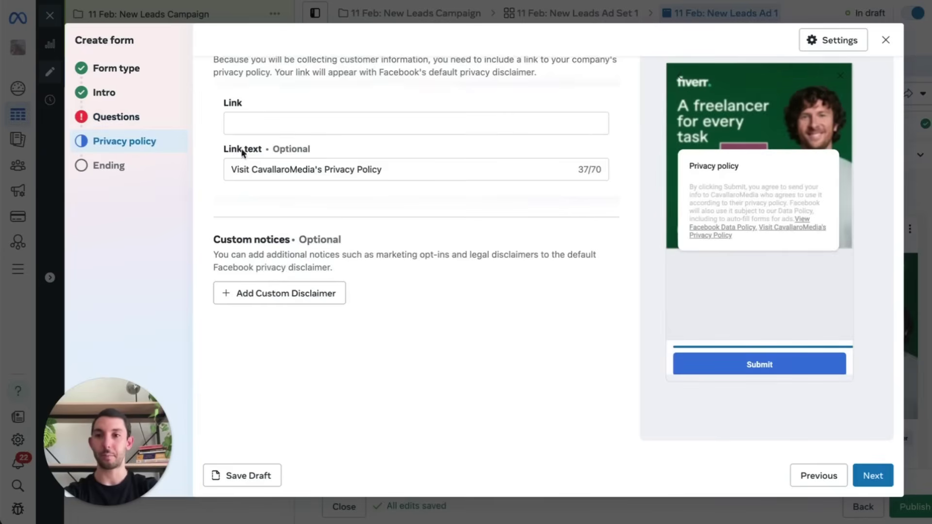
left_click(236, 126)
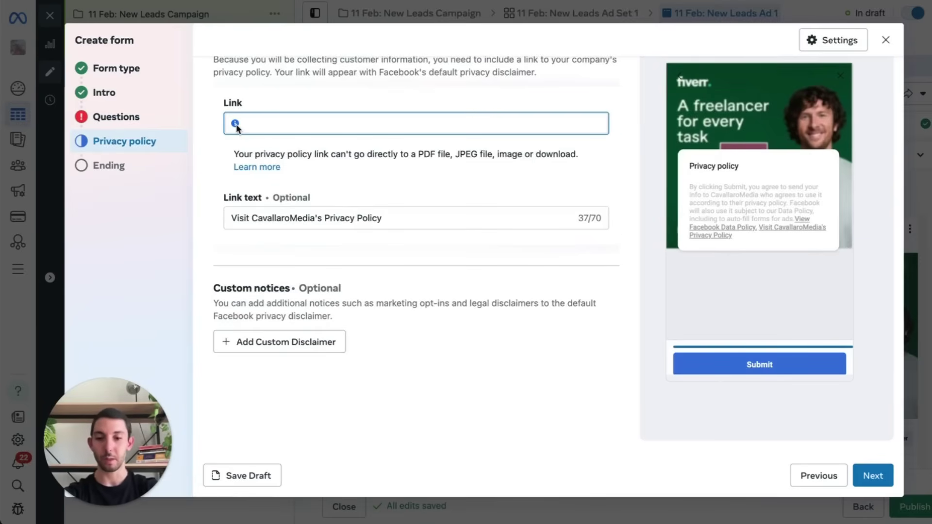
type("cavallaromedia")
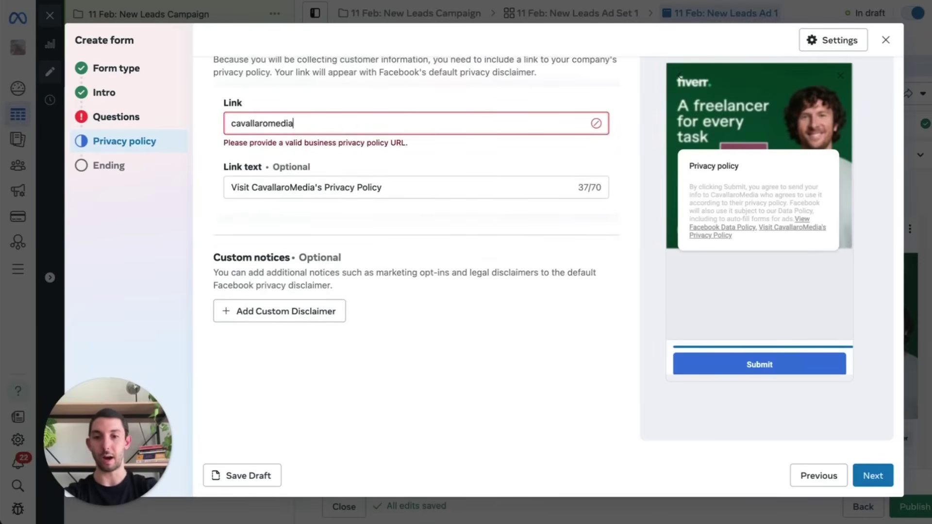
type(".c")
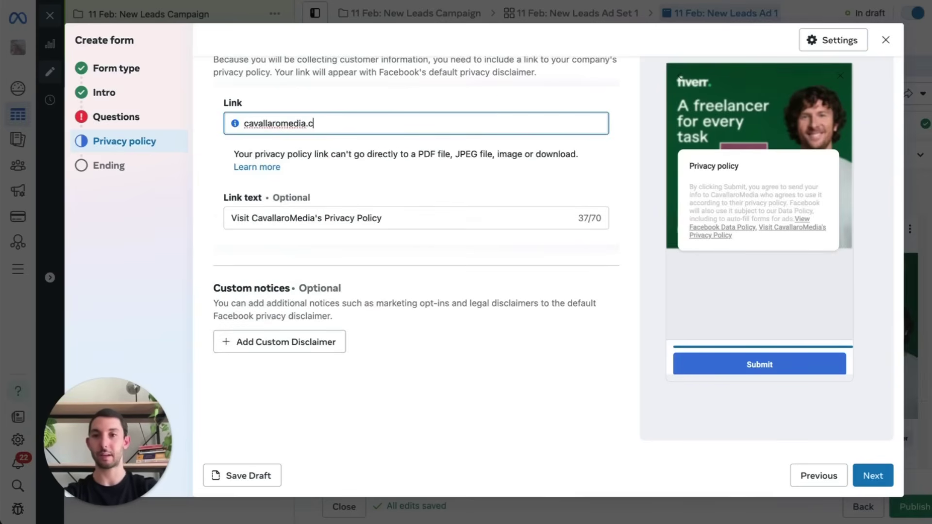
type("om/priva")
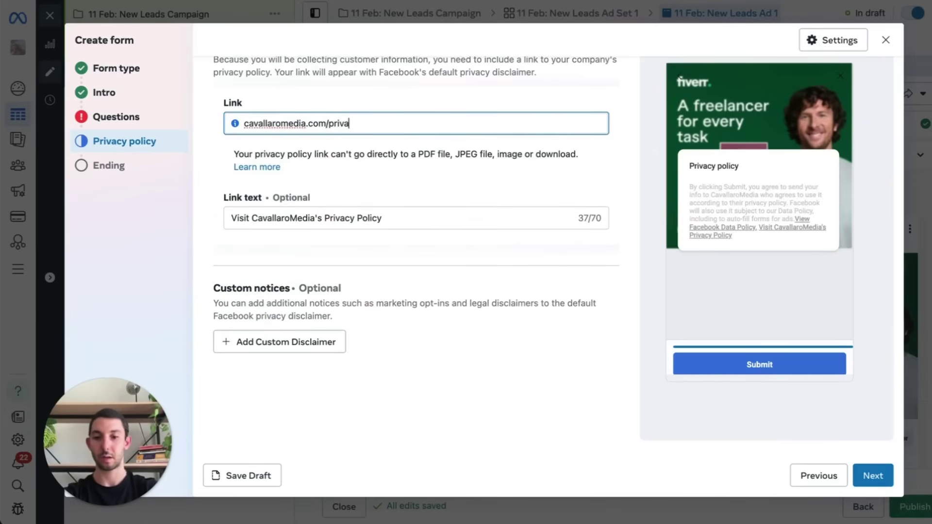
type("cy-policy")
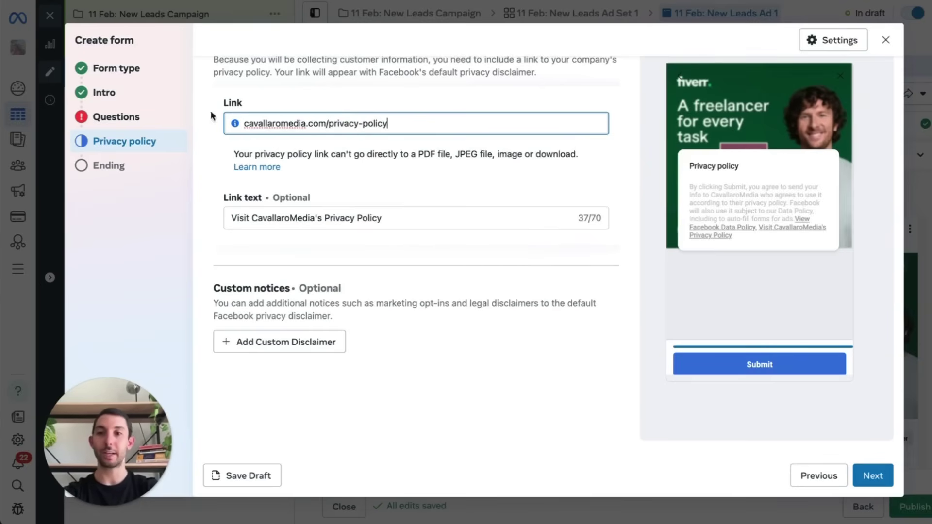
left_click(220, 157)
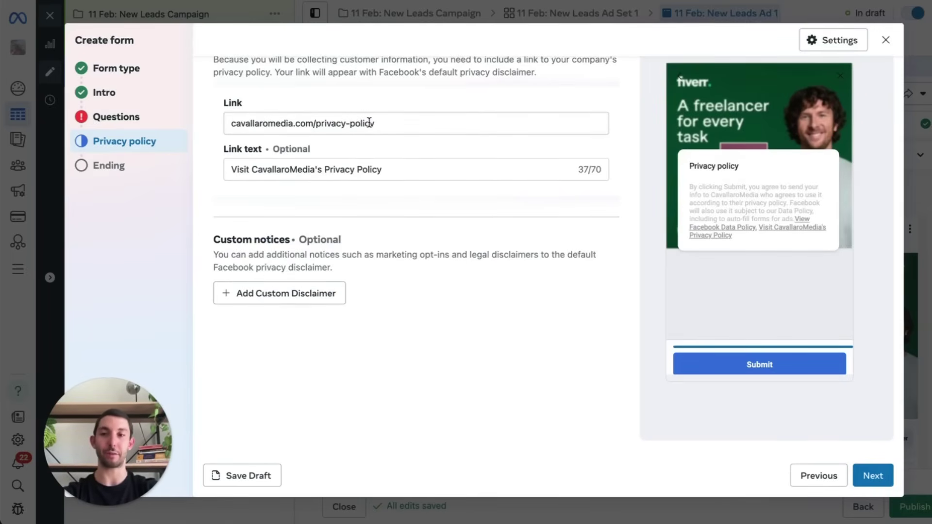
Shorten the privacy policy link to "cavallaromedia.com" by removing its page path.
left_click(314, 123)
left_click_drag(314, 123, 415, 124)
key("BackSpace")
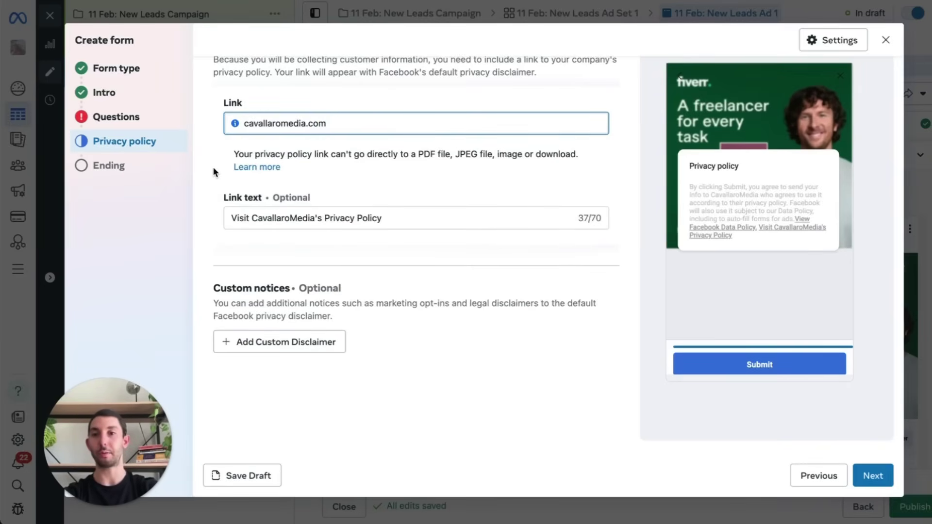
left_click(221, 196)
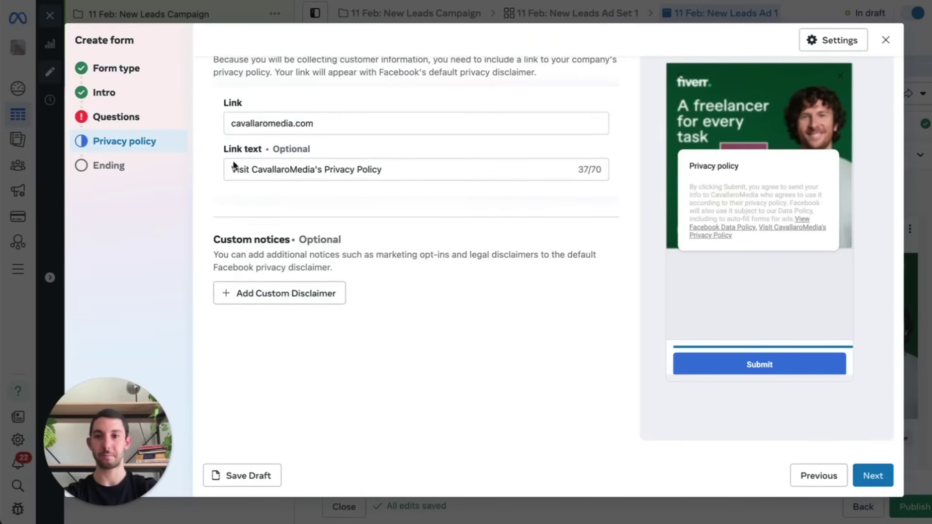
Set the contact information description in the form's questions to "We will only use your details for the purpose of contacting you.".
left_click(109, 117)
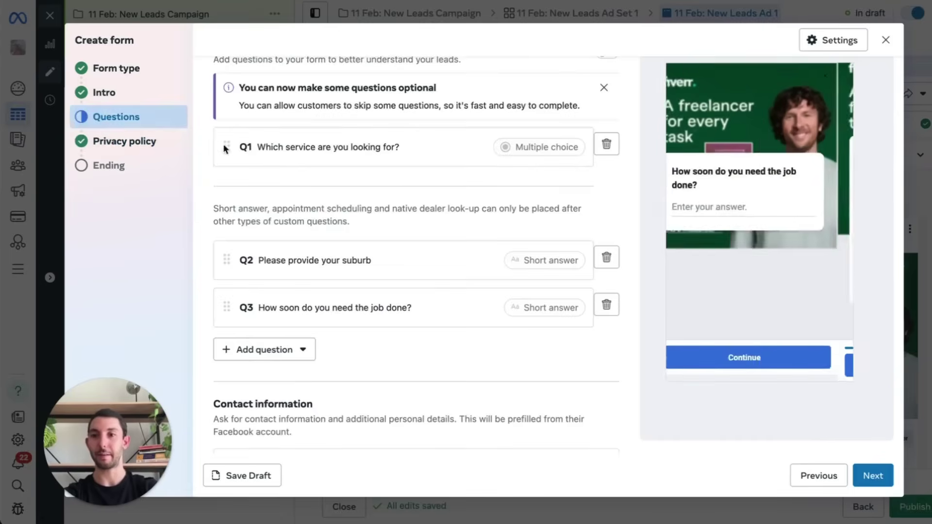
scroll(291, 188, "down", 3)
left_click(258, 120)
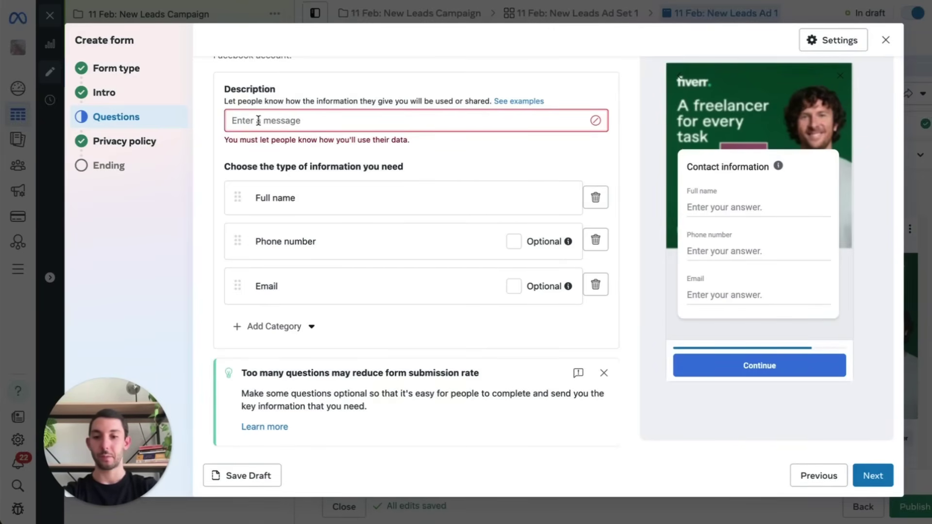
left_click(258, 121)
type("We will only u")
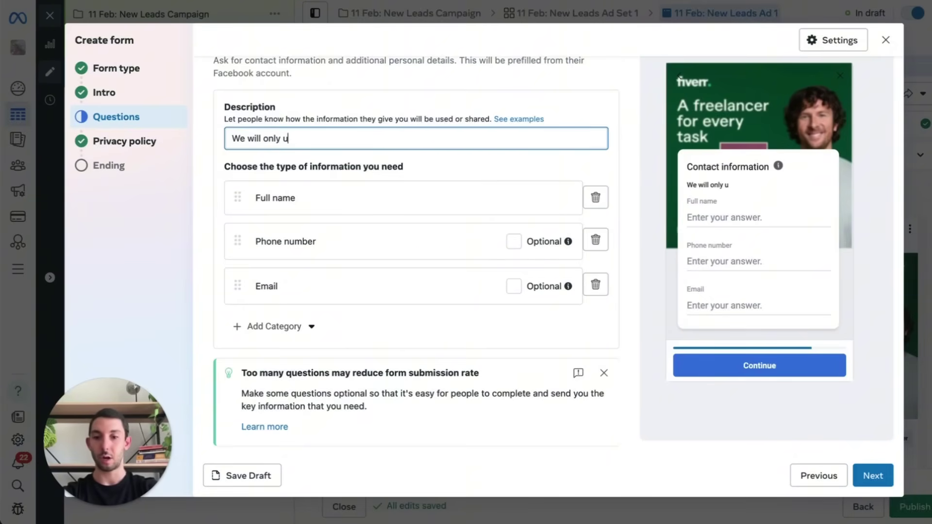
type("se your information")
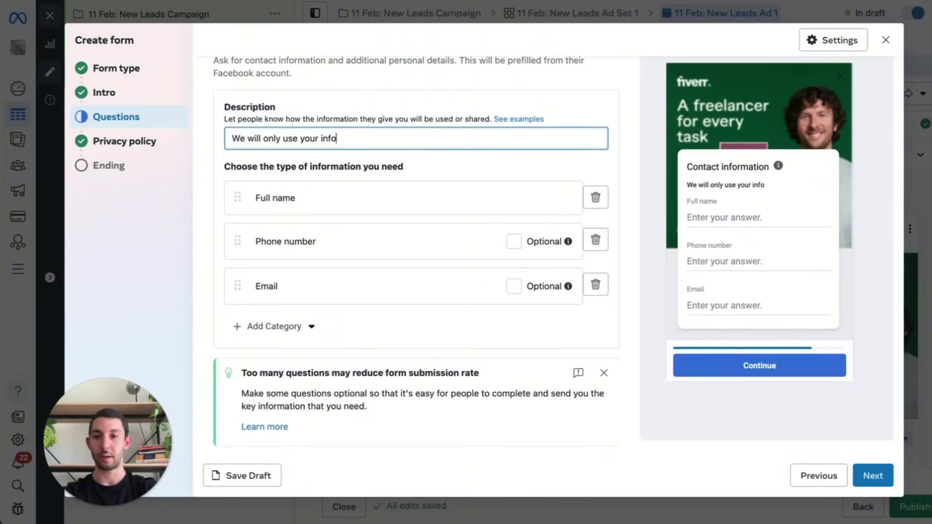
key("ctrl+BackSpace")
type("details")
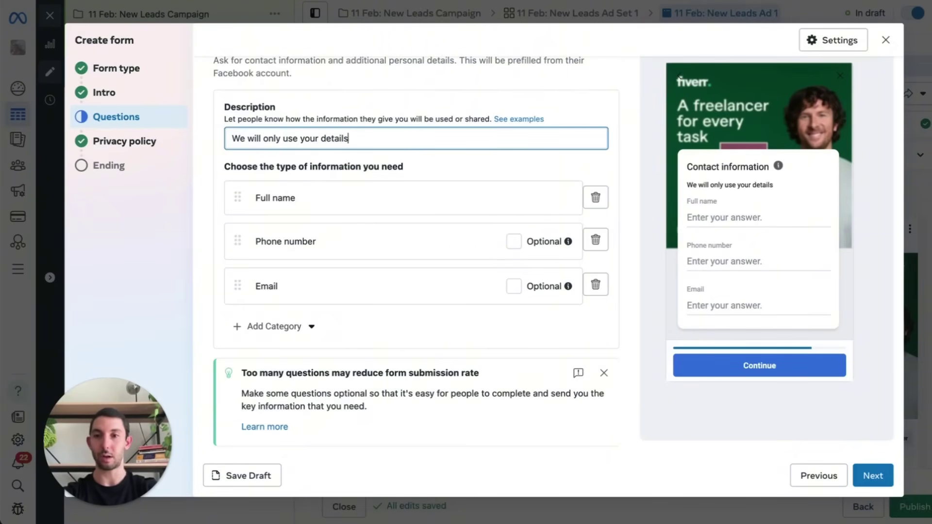
type(" for the pur")
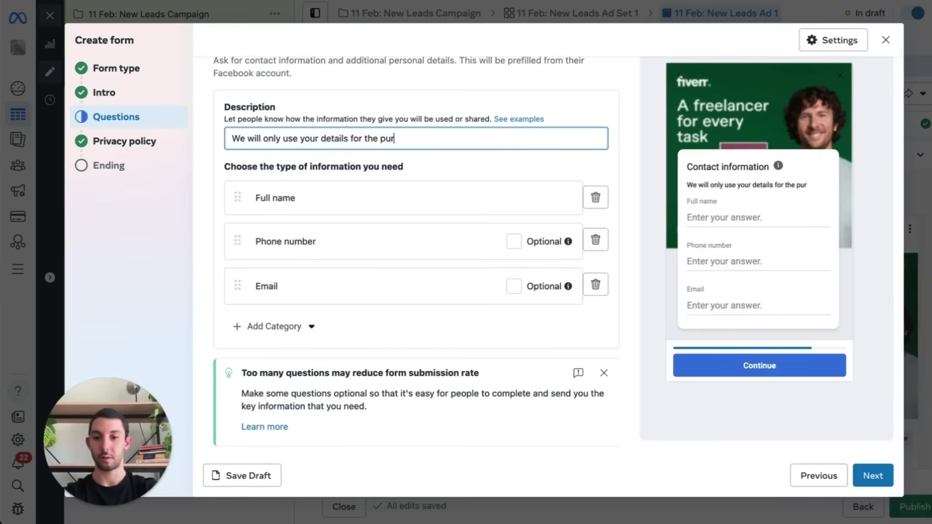
type("pose of contacting you.")
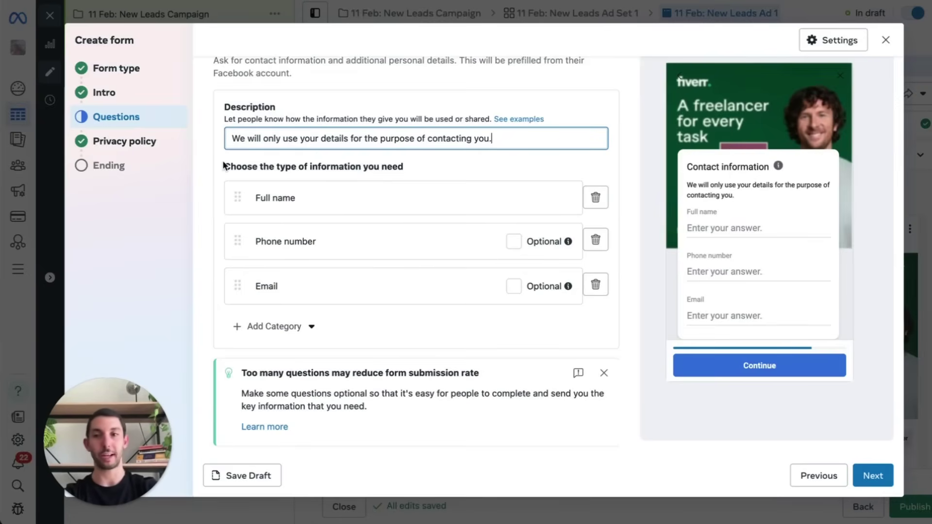
Check the privacy policy section again and open the form's Ending section.
left_click(122, 141)
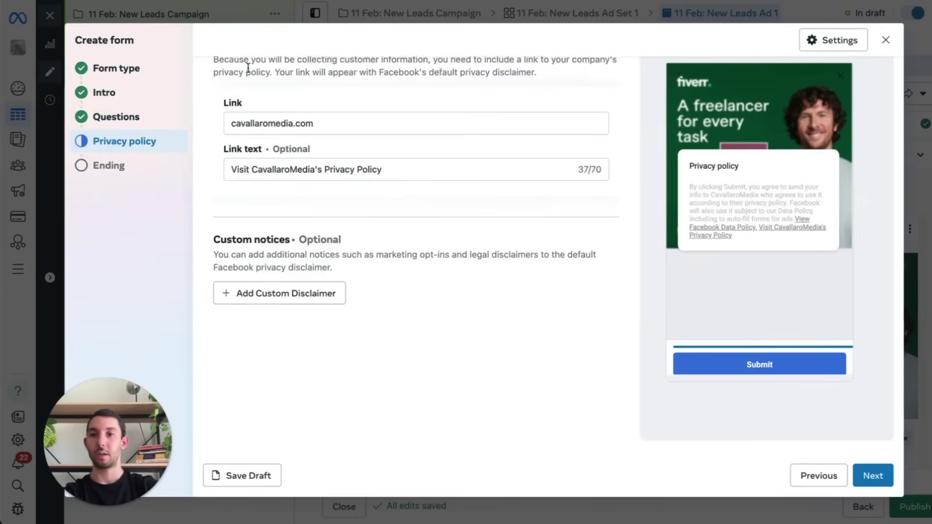
left_click(110, 168)
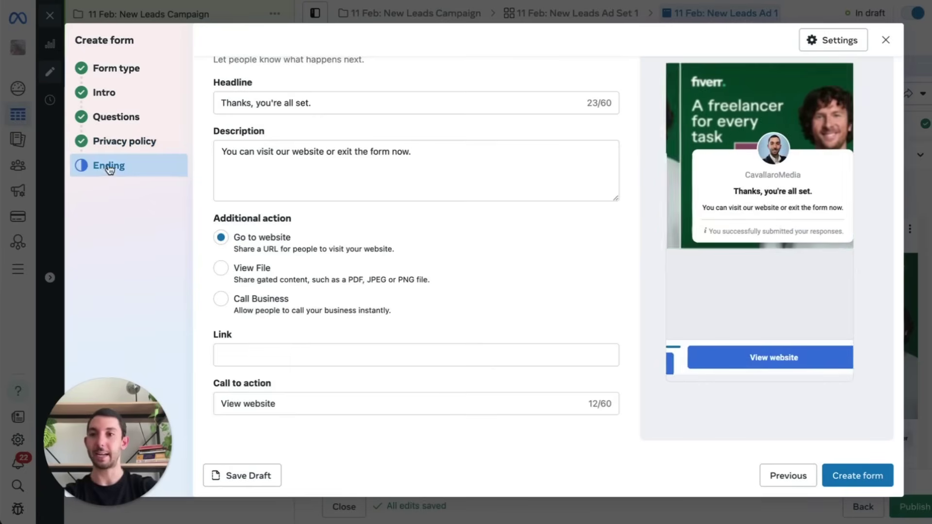
Set the headline of the form's ending message to "We appreciate your enquiry.".
scroll(266, 121, "up", 1)
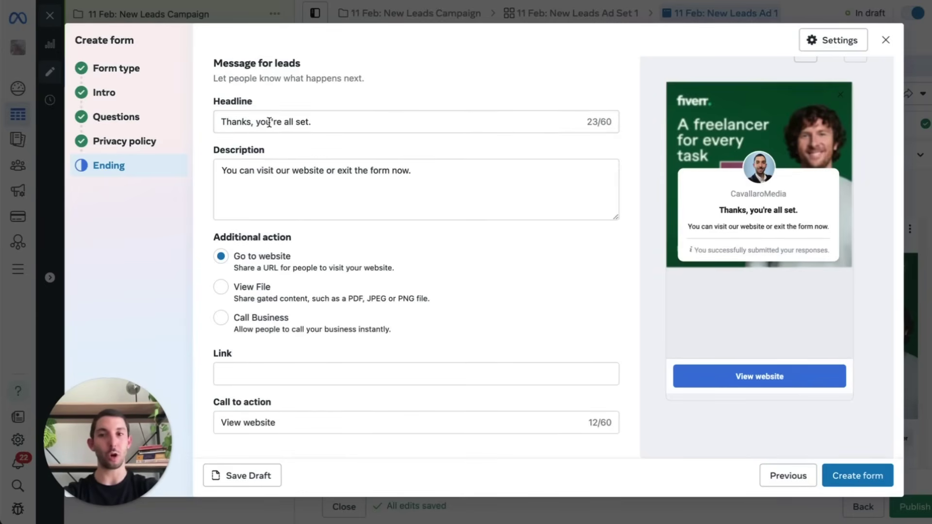
double_click(269, 122)
triple_click(241, 120)
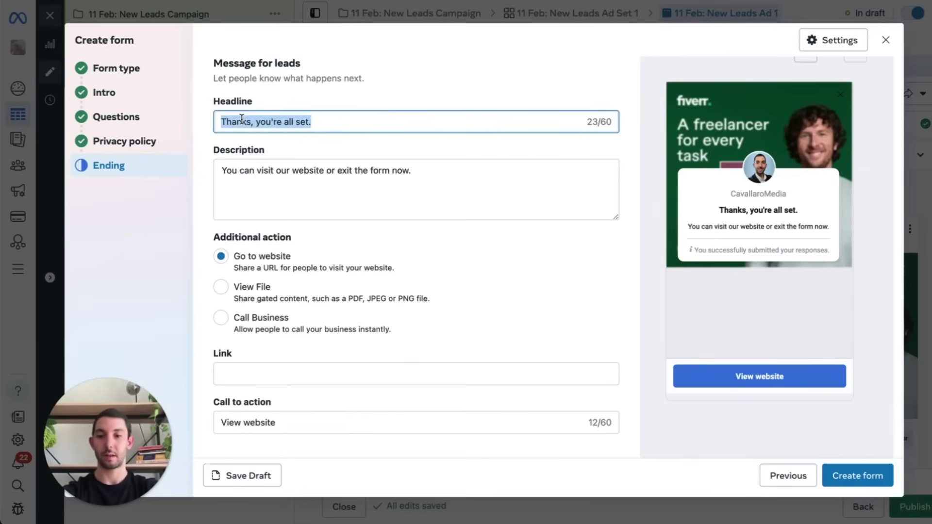
type("We appreciate")
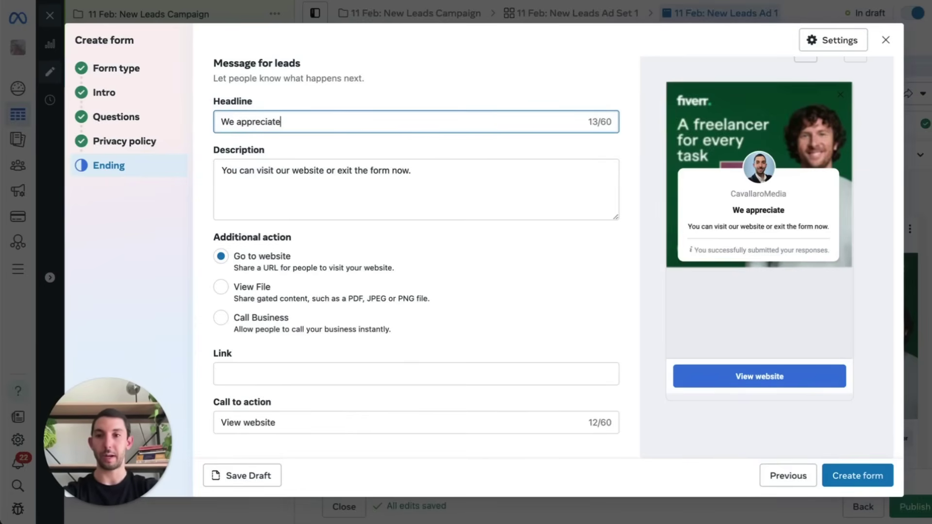
type(" your enquiry.")
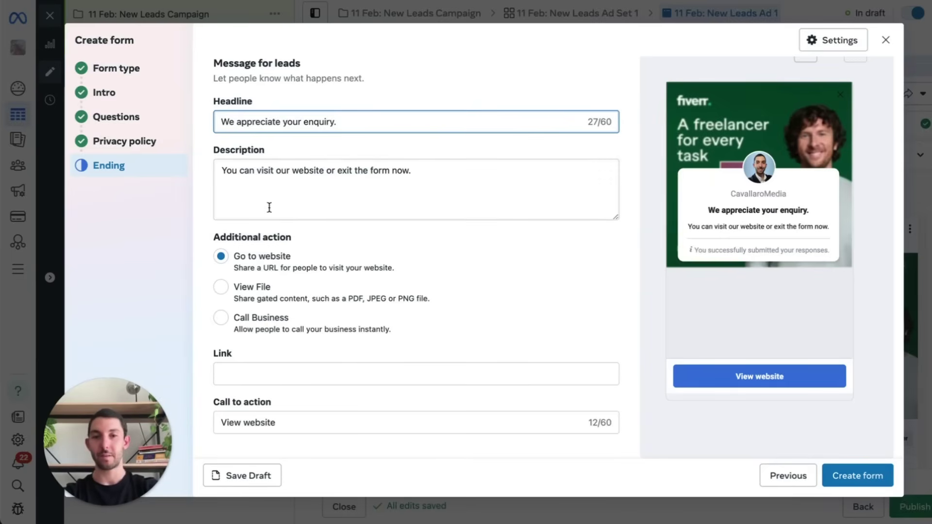
Replace the ending message's headline with "Important Final Step".
double_click(291, 123)
triple_click(291, 127)
type("Import")
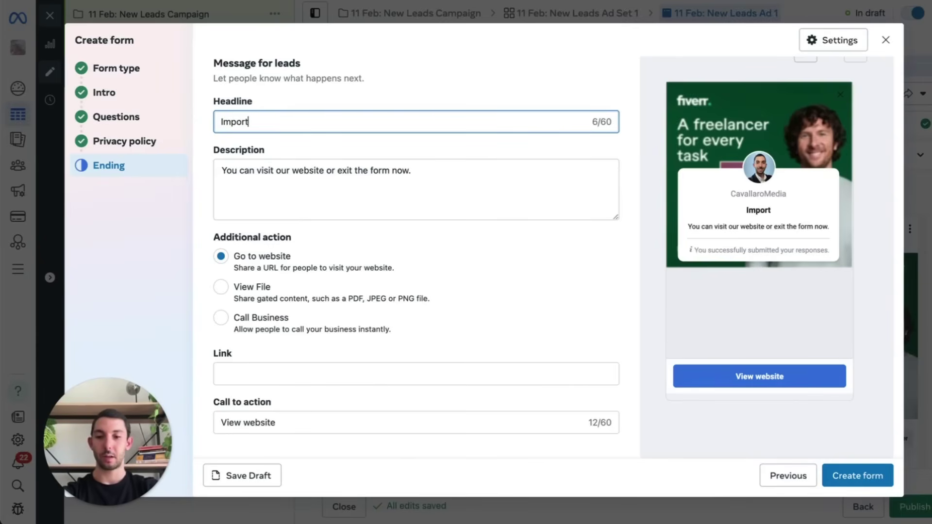
type("ant Final Step")
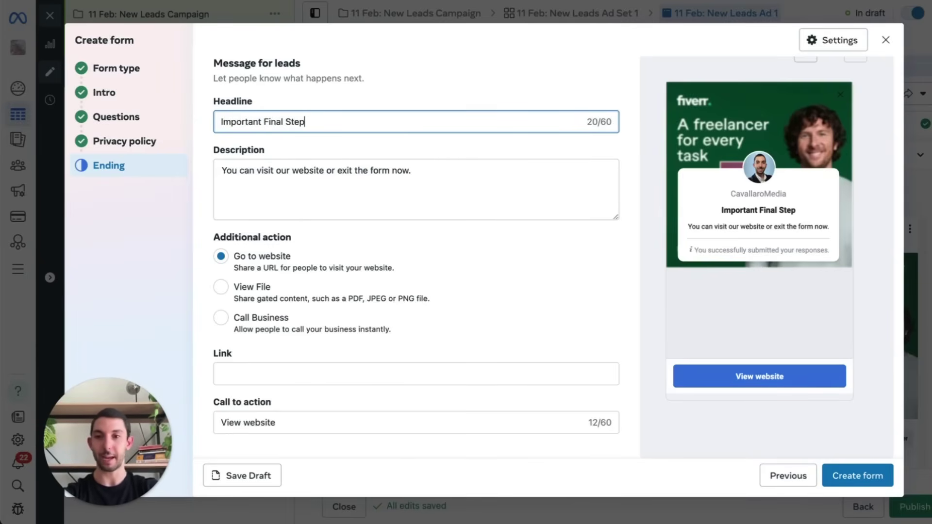
Replace the ending message's description with 'Please click "Book My Initial Consult" below to take advantage of...'.
left_click(326, 163)
triple_click(331, 165)
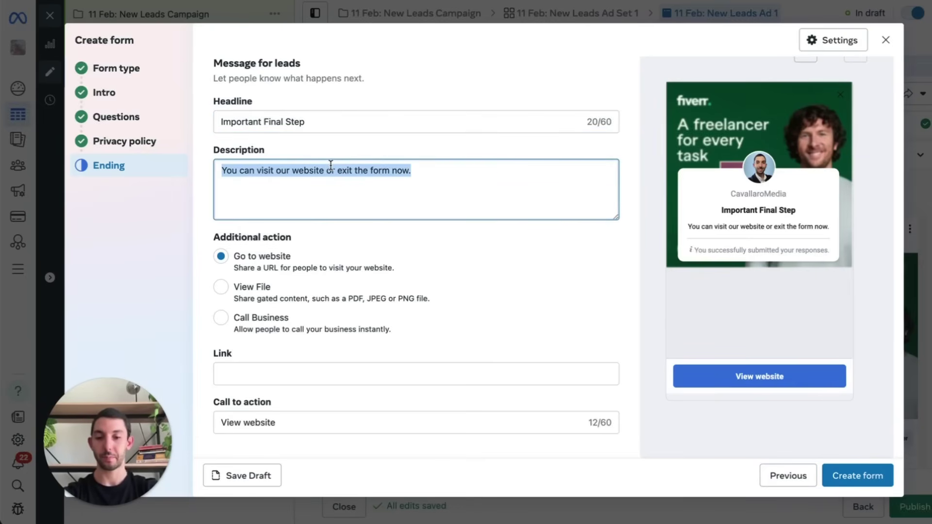
type("Please click ")
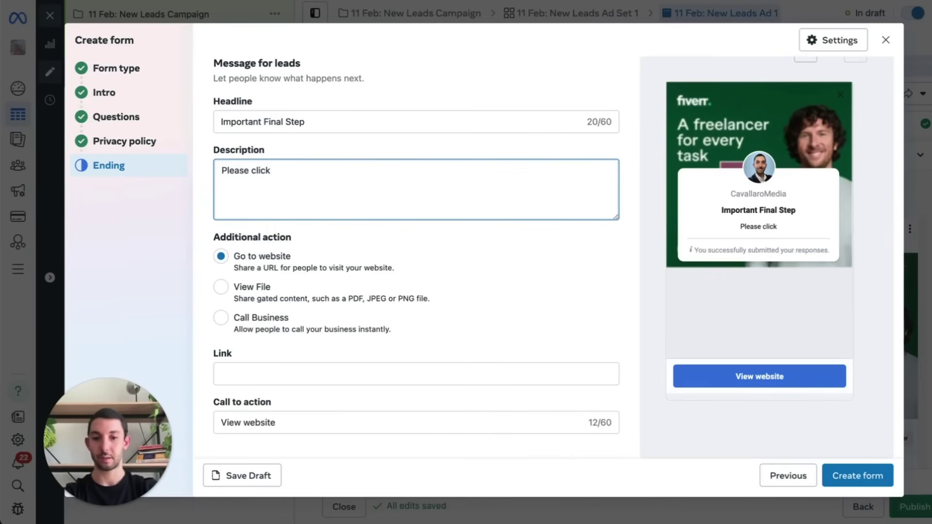
type("\"")
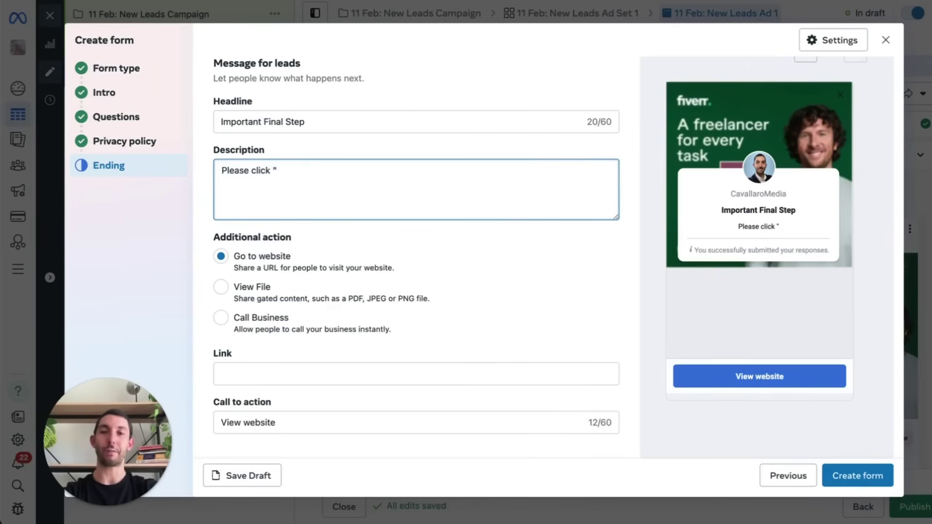
type("Book ")
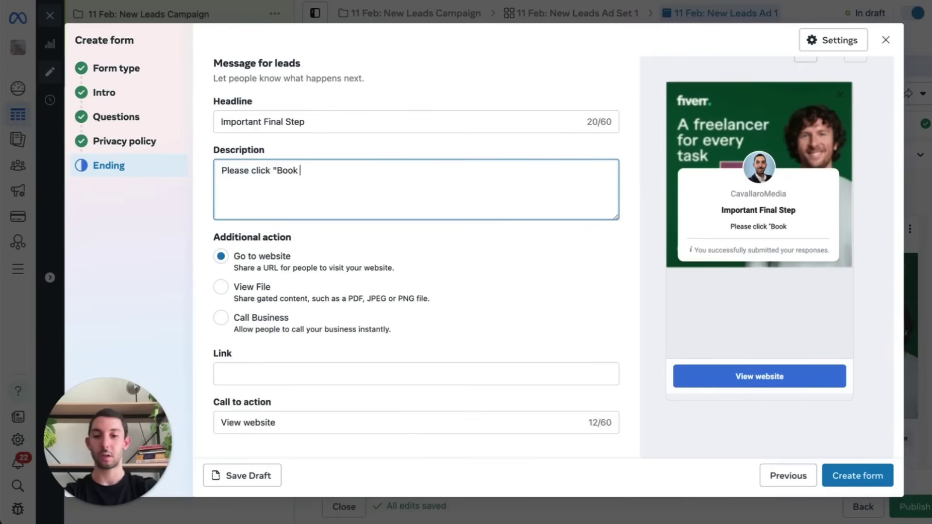
type("My Init")
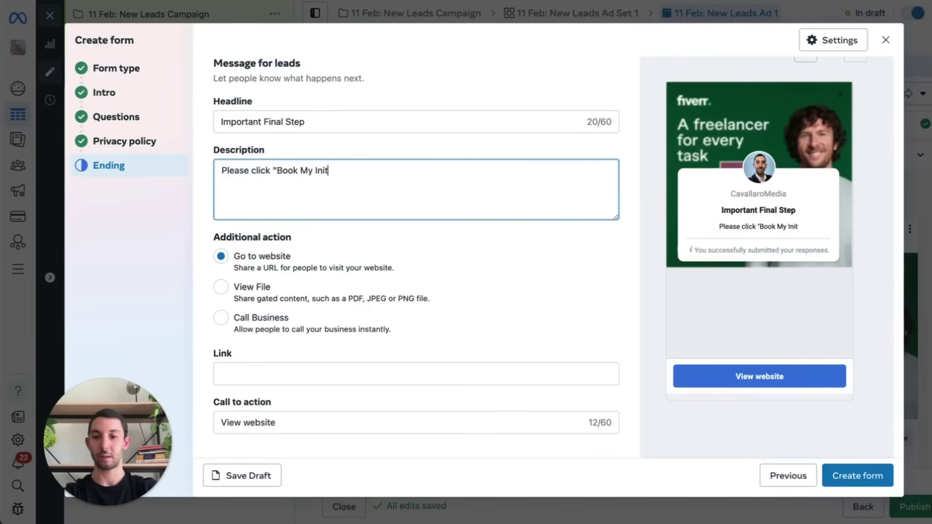
type("ial Consult\"")
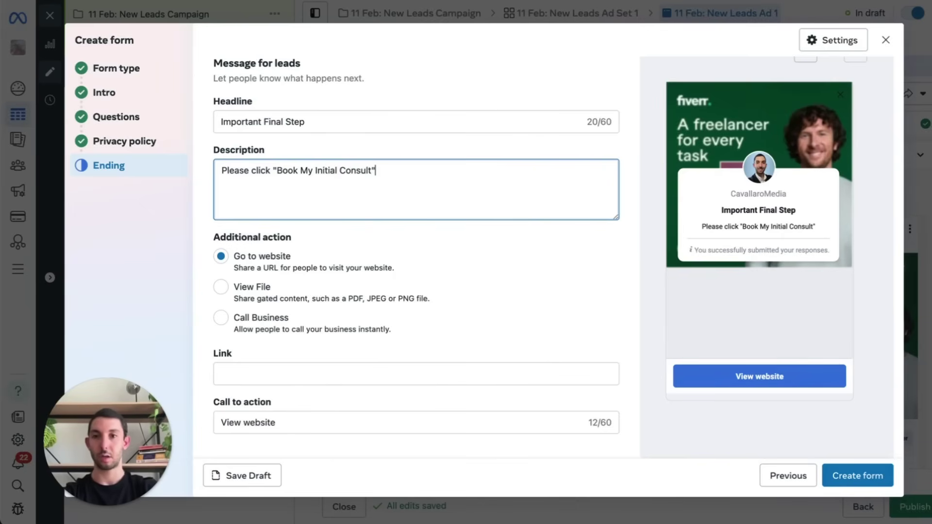
type(" below ")
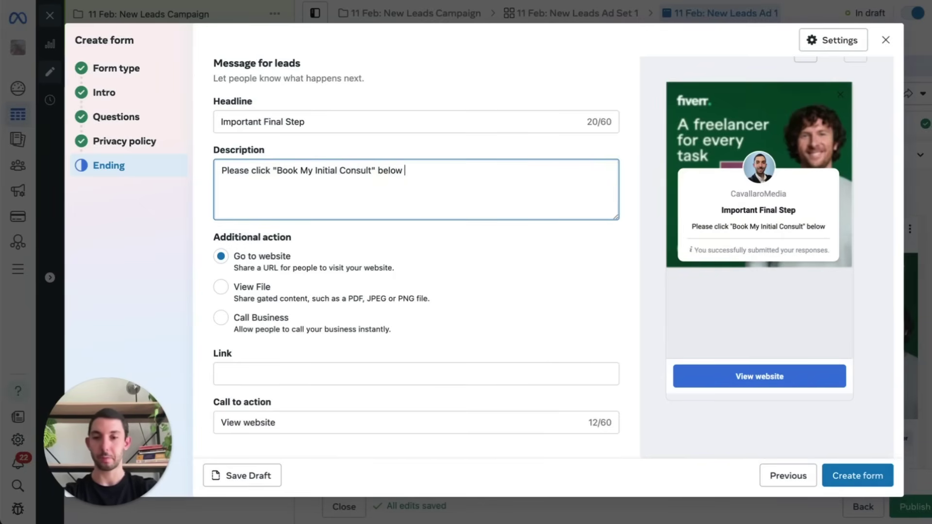
type("to take adv")
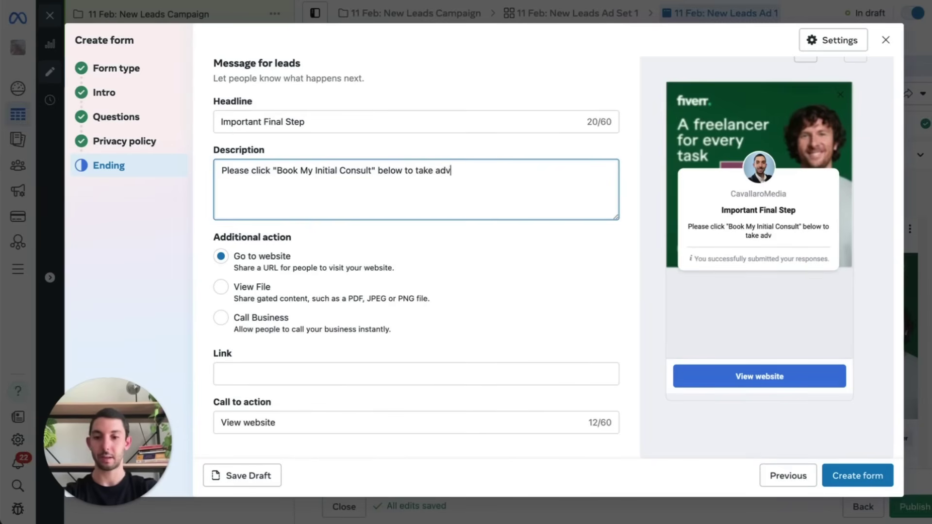
type("antage of ")
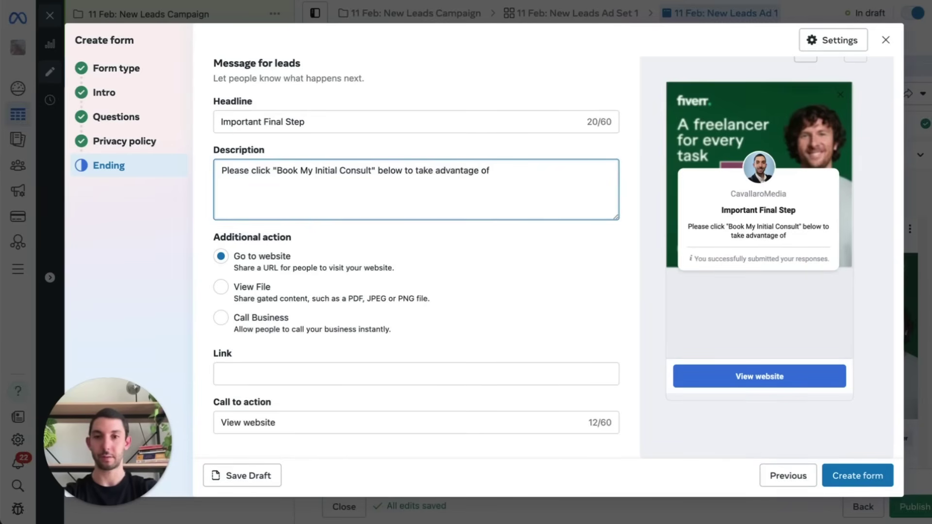
type("...")
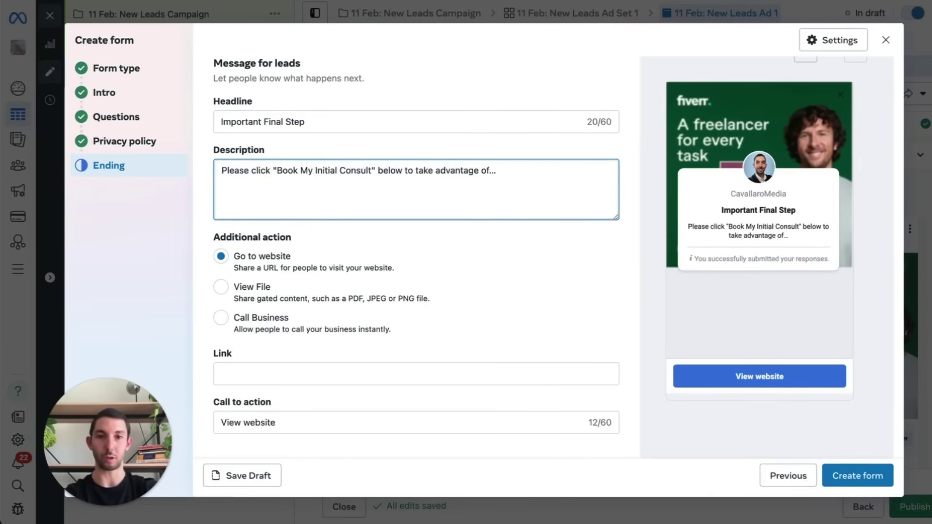
Copy "Book My Initial Consult" from the ending description and use it to replace the call to action text.
left_click_drag(277, 169, 371, 170)
key("ctrl+c")
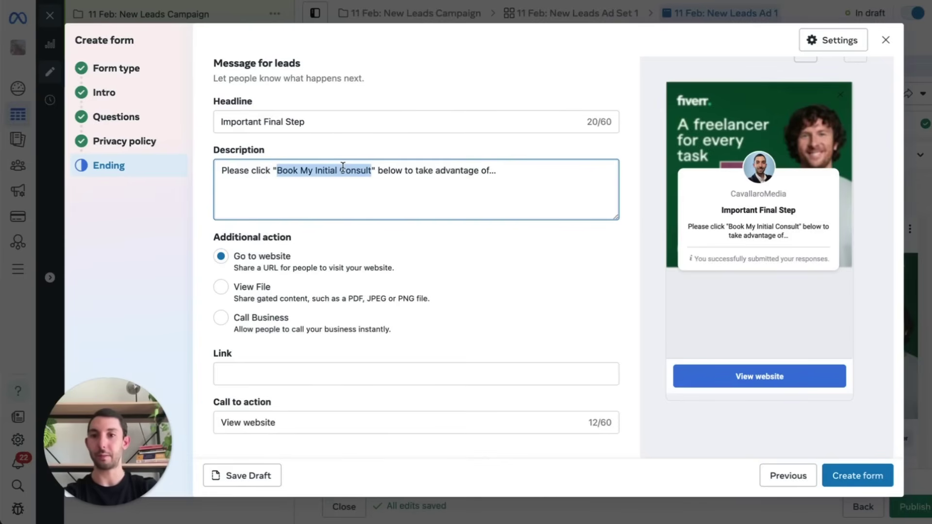
scroll(313, 329, "down", 1)
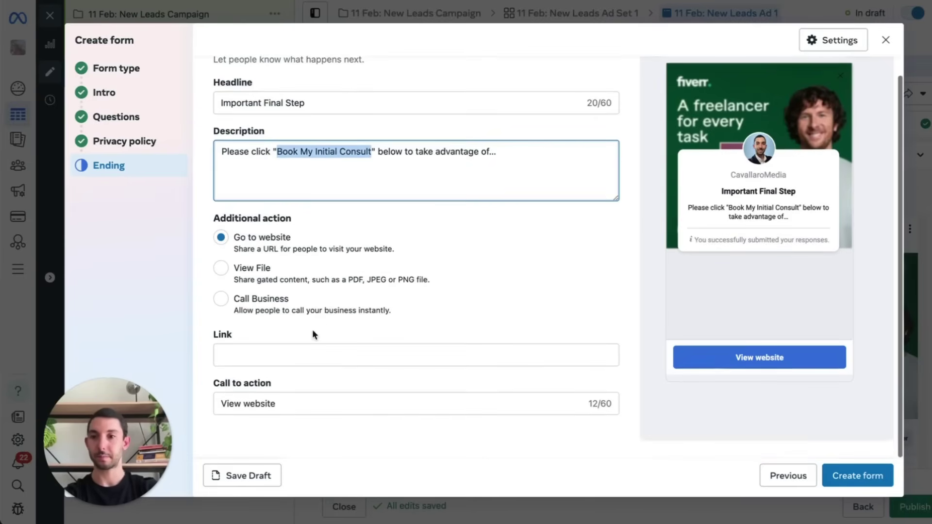
left_click(280, 355)
scroll(286, 354, "down", 1)
left_click(279, 429)
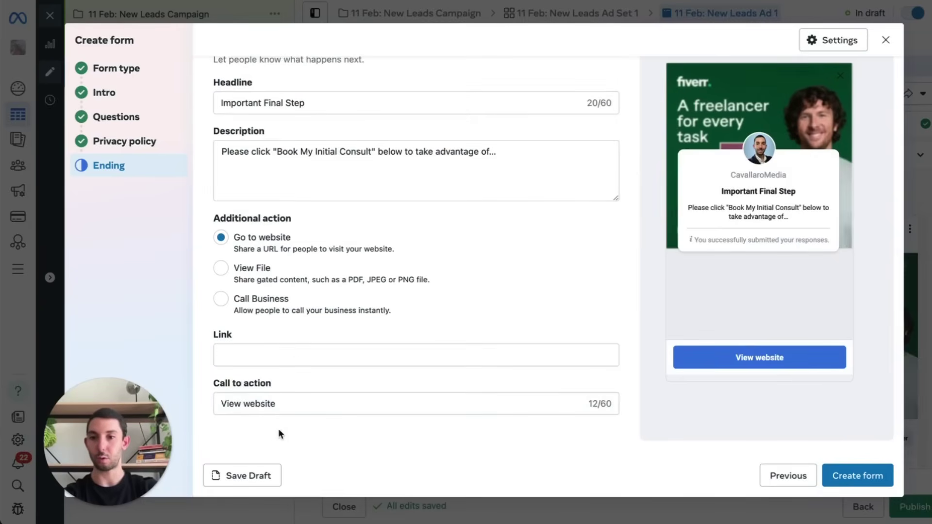
double_click(264, 407)
key("ctrl+a")
key("ctrl+v")
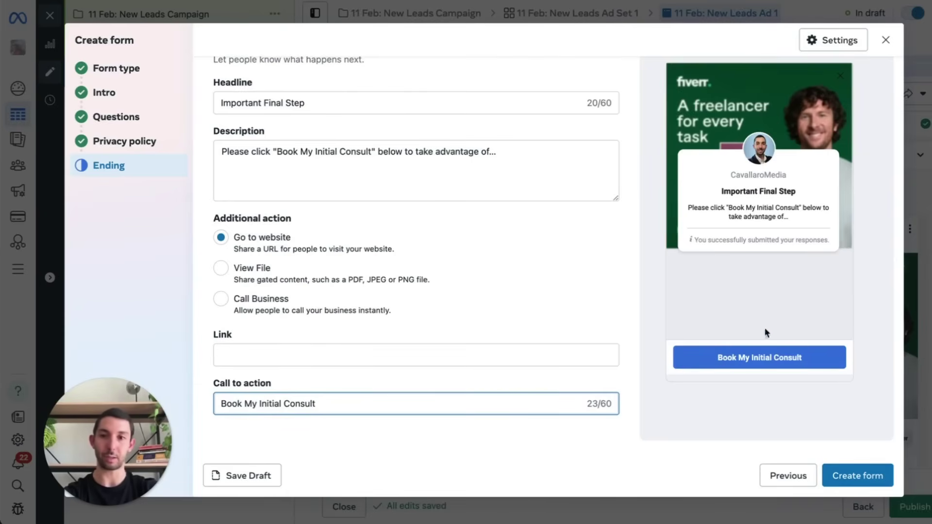
scroll(445, 277, "up", 1)
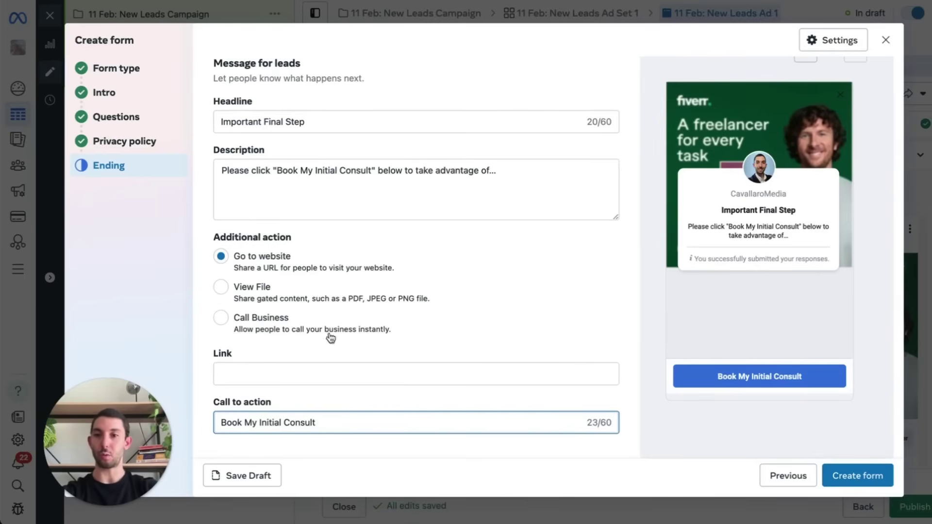
scroll(326, 335, "down", 1)
left_click(288, 354)
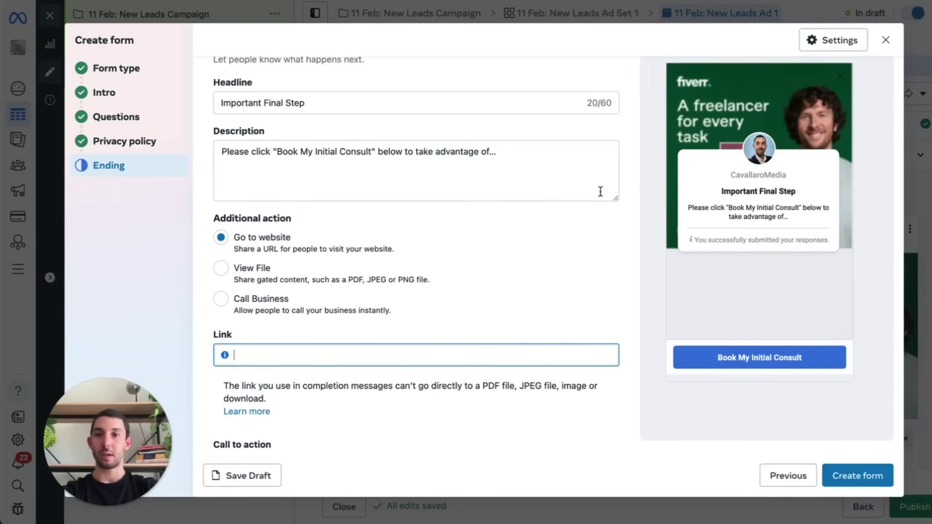
scroll(601, 189, "up", 1)
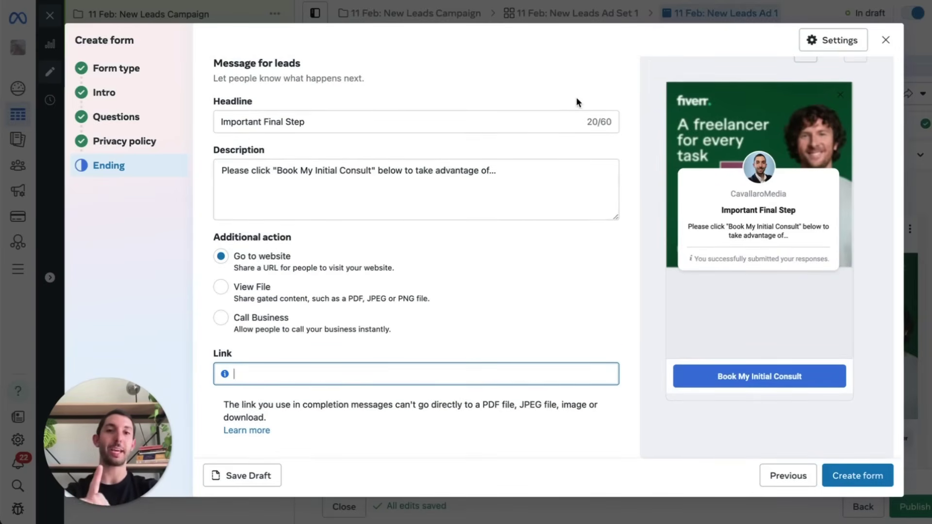
Change the form's sharing setting to Open in the form configuration and save the settings.
left_click(843, 42)
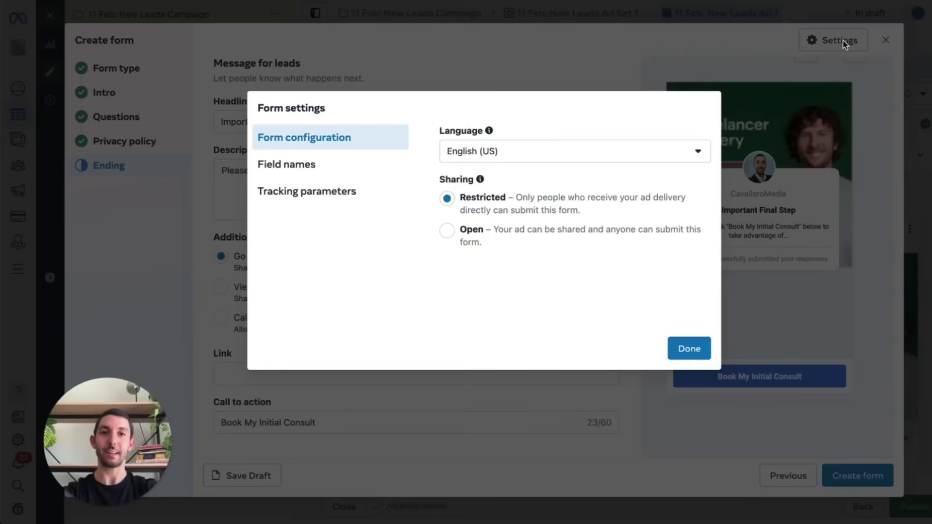
left_click(446, 231)
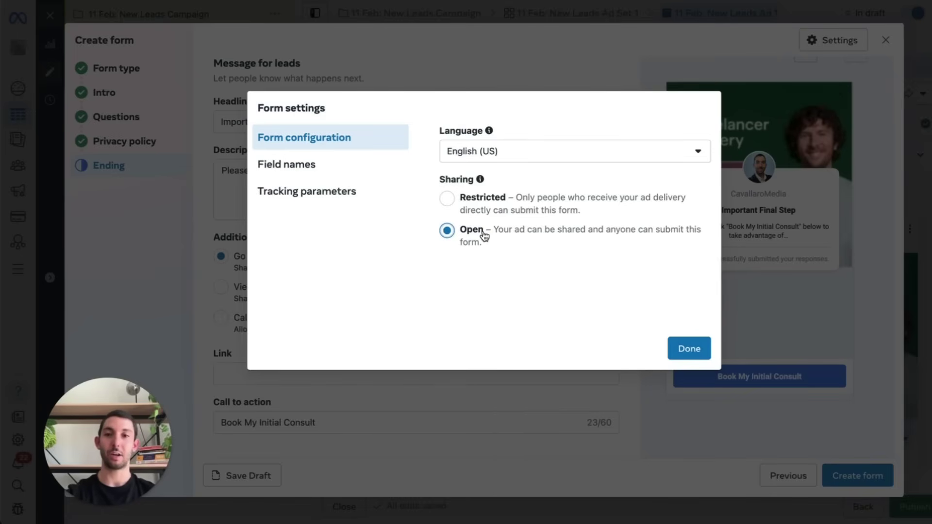
left_click(447, 199)
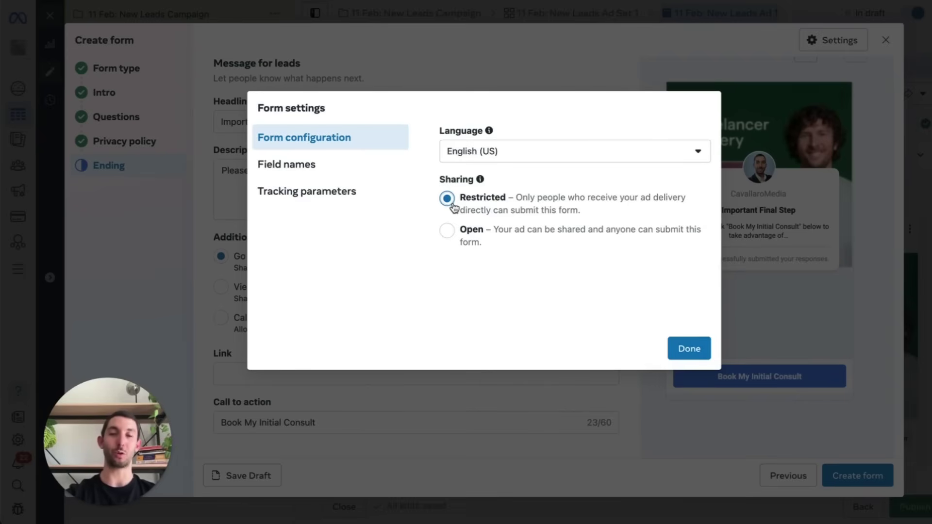
left_click(447, 231)
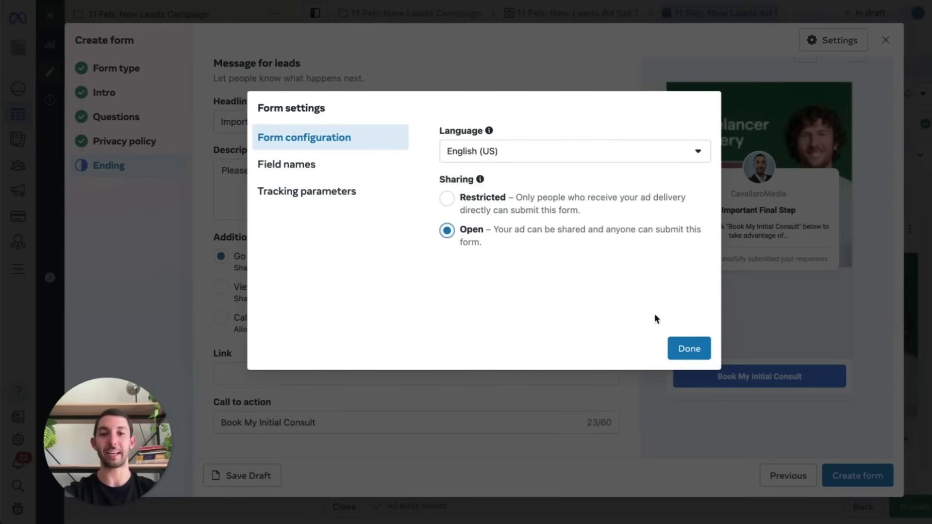
left_click(688, 349)
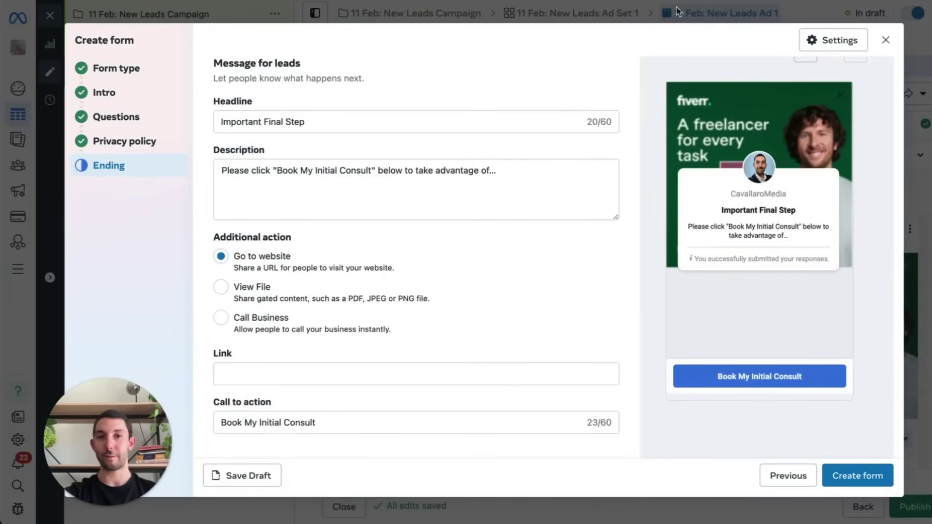
Review the form preview page by page, from the intro and questions through the contact information to the privacy policy.
left_click(803, 60)
left_click(804, 60)
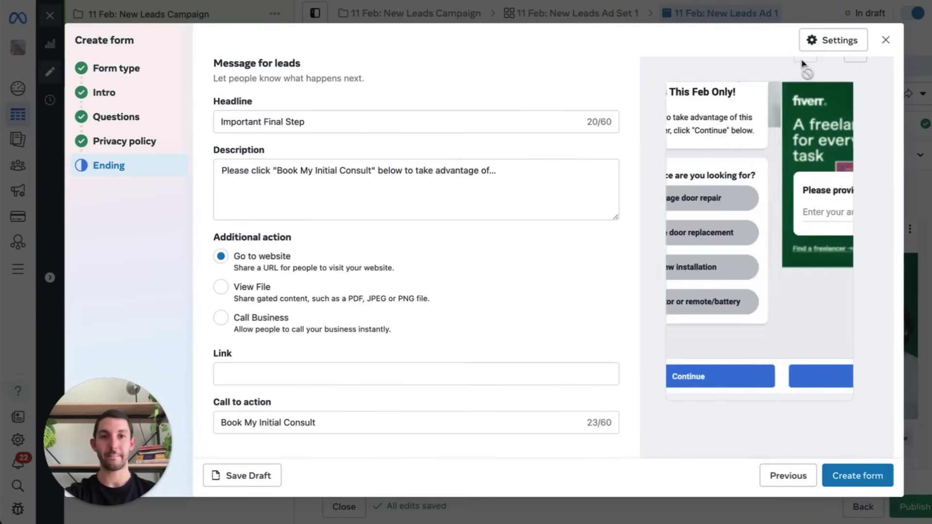
scroll(801, 107, "up", 2)
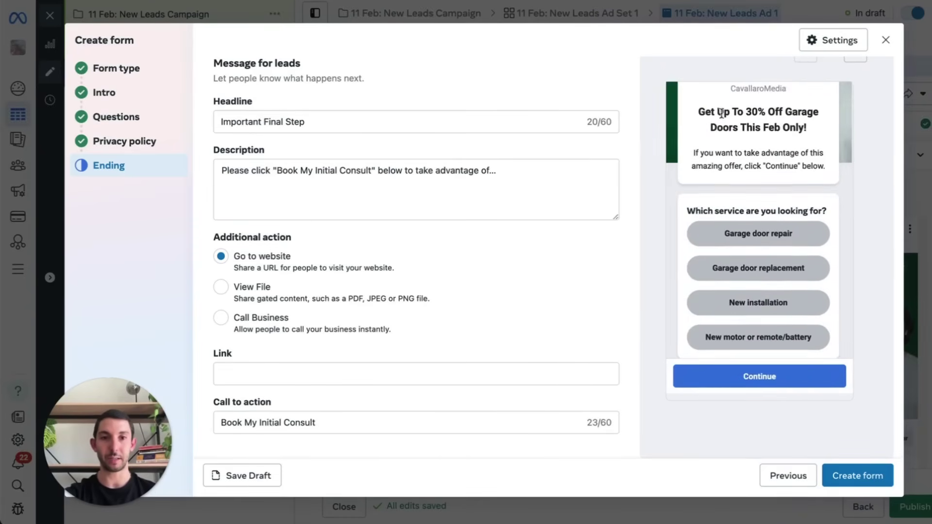
scroll(734, 165, "down", 1)
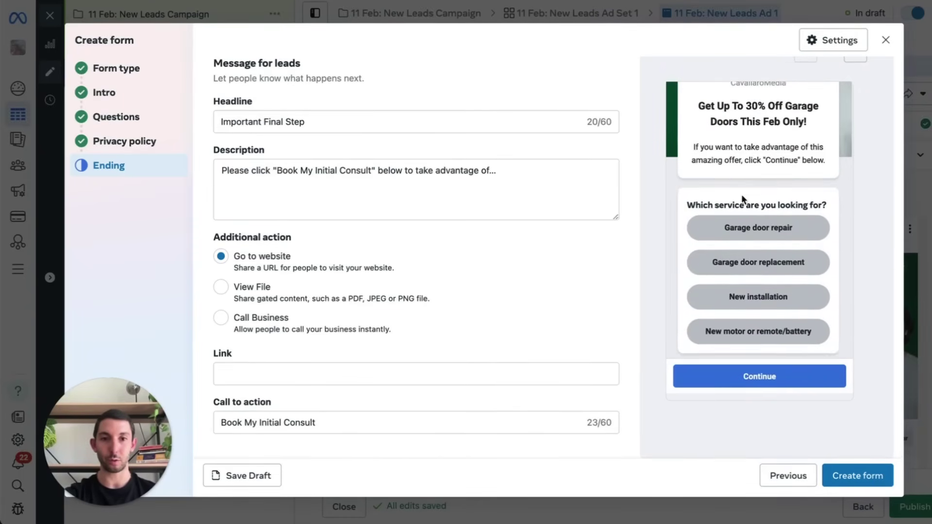
scroll(762, 212, "up", 3)
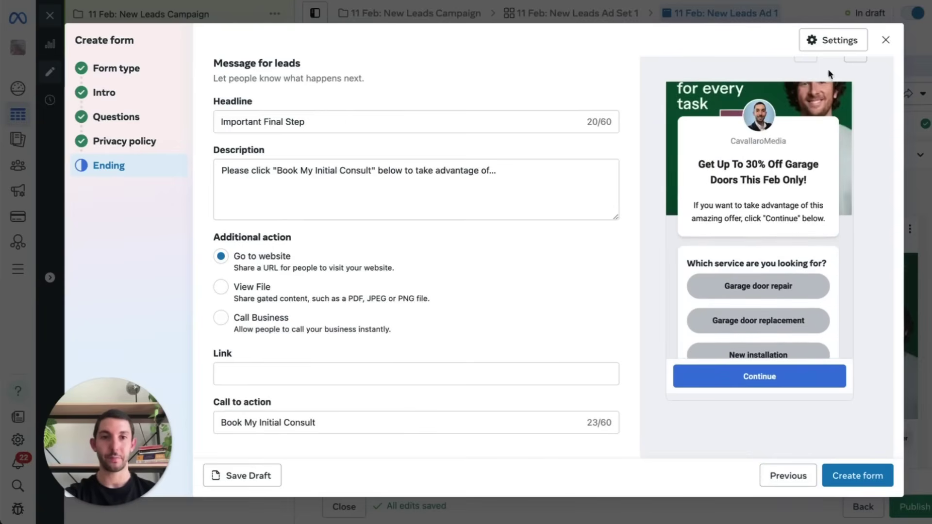
left_click(854, 61)
left_click(854, 61)
left_click(854, 61)
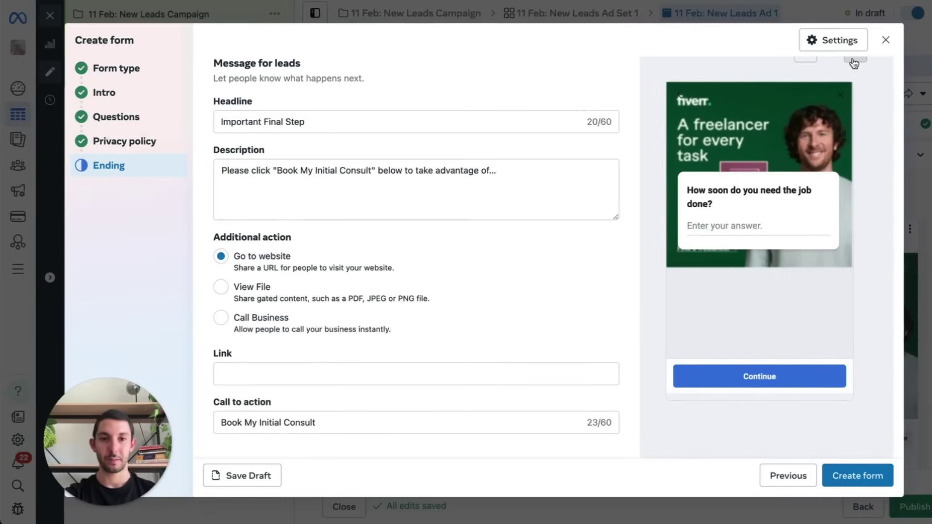
scroll(761, 213, "down", 1)
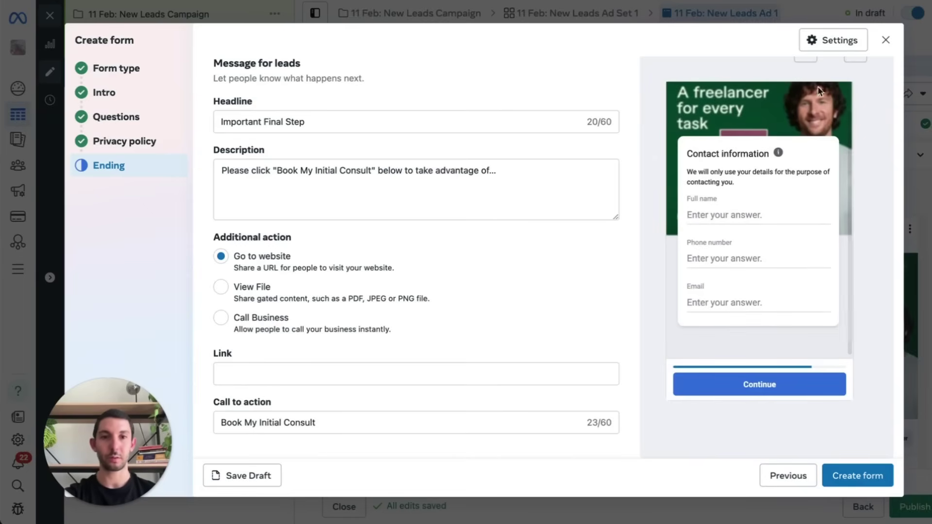
left_click(854, 61)
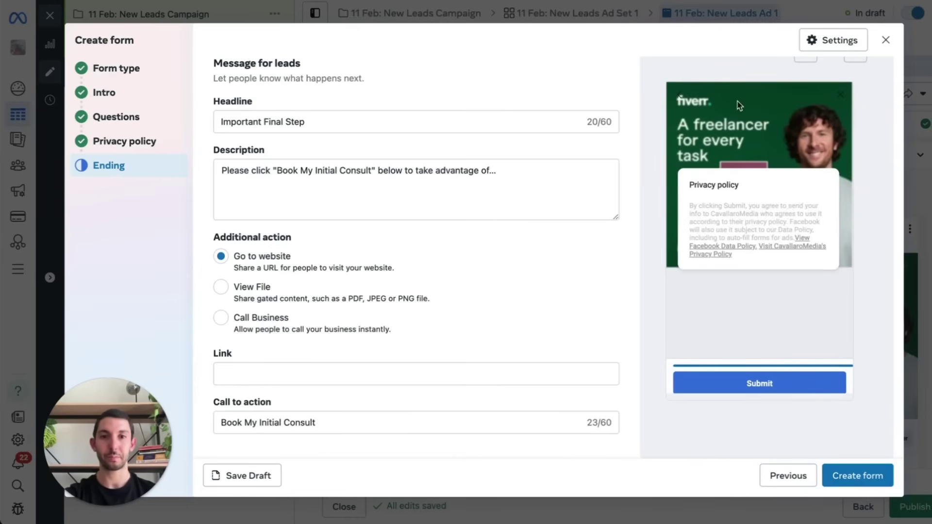
Check the ending page in the preview, set its website link to cavallaromedia.com and create the form.
left_click(849, 61)
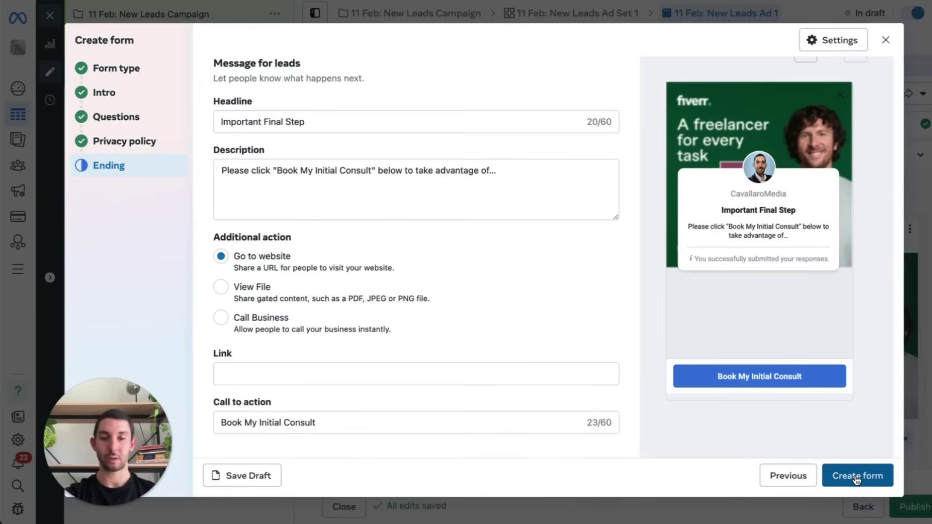
left_click(856, 478)
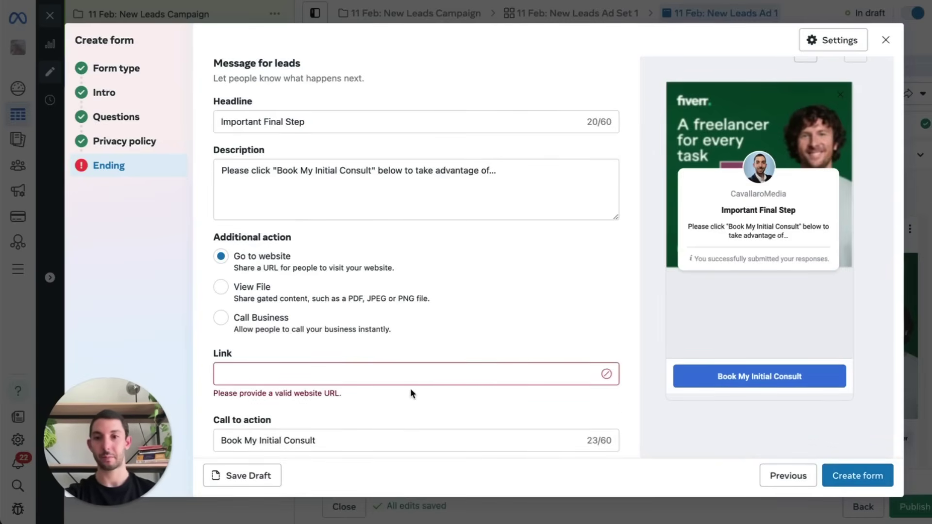
scroll(407, 390, "down", 1)
left_click(364, 351)
type("cava")
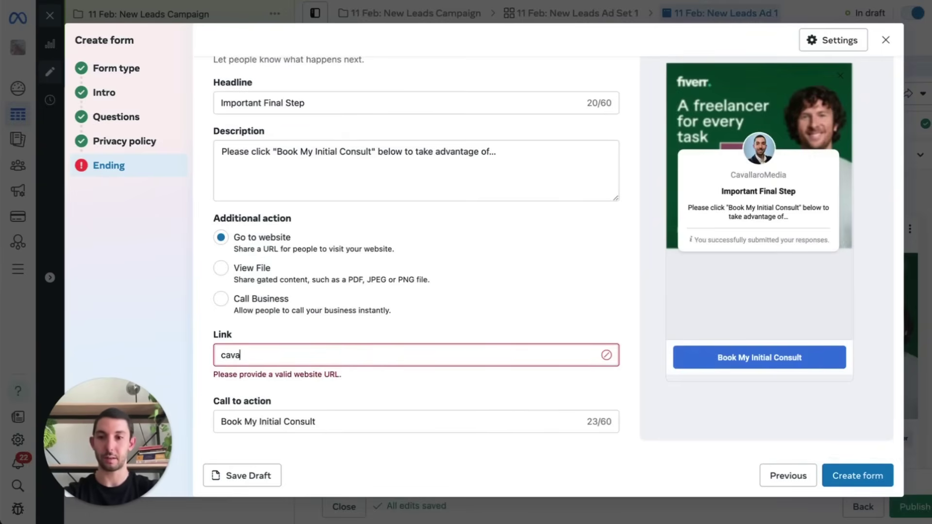
type("llaromedia.com")
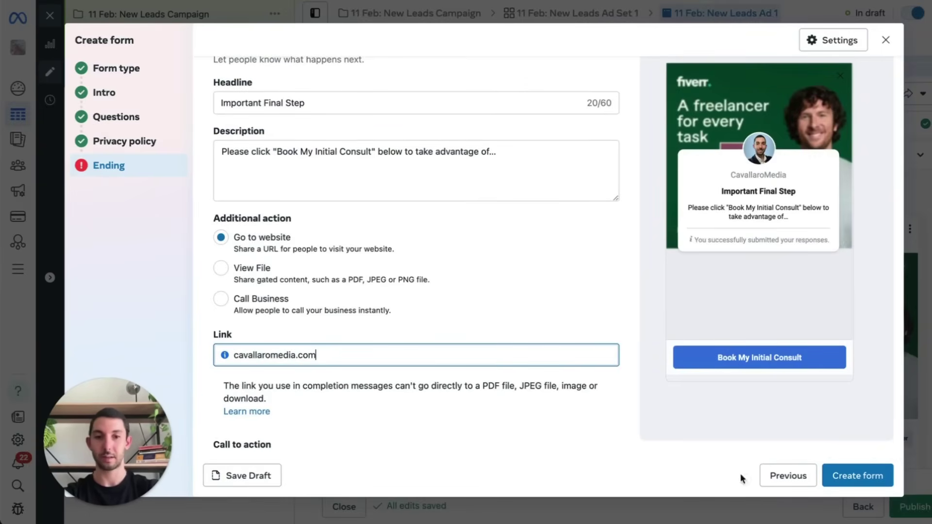
left_click(838, 478)
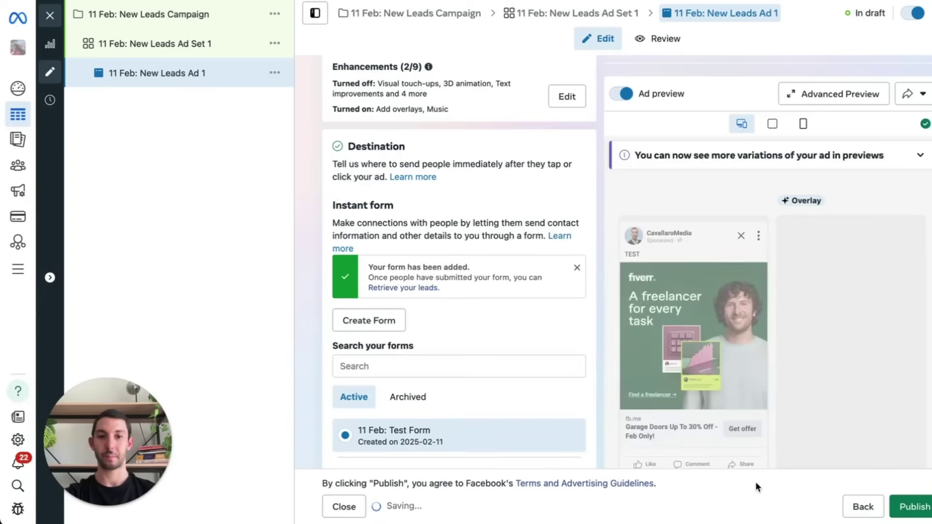
Look through the ad's list of instant forms and its lead delivery and tracking settings.
scroll(497, 259, "down", 1)
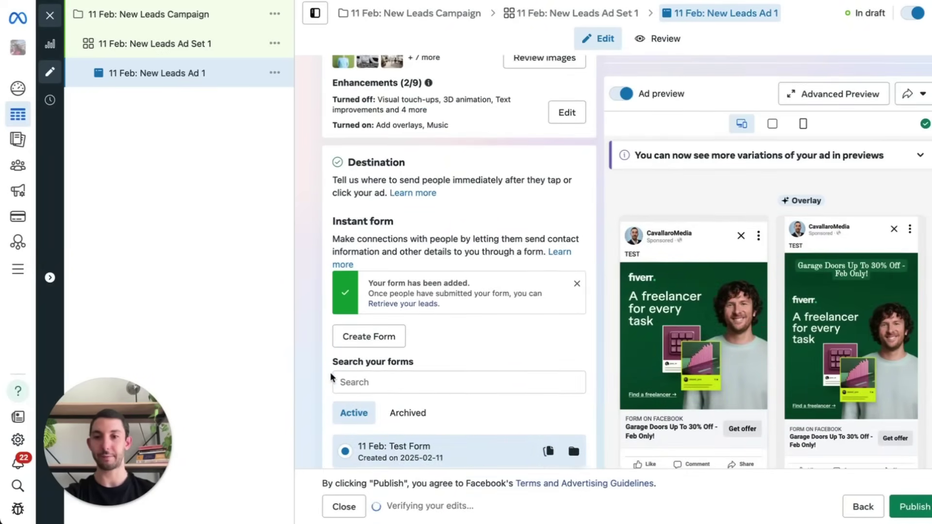
scroll(330, 371, "down", 2)
scroll(330, 372, "down", 6)
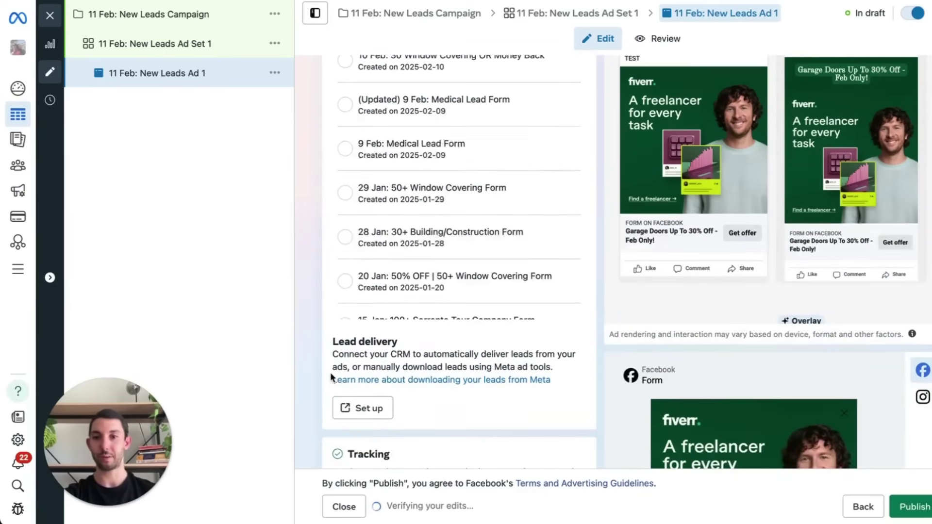
scroll(367, 285, "down", 3)
scroll(367, 284, "down", 15)
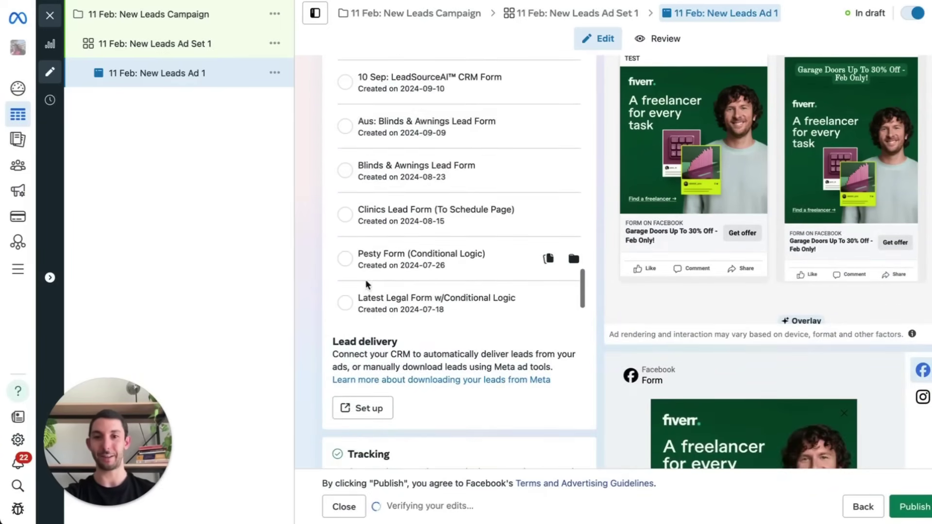
scroll(302, 282, "down", 3)
scroll(302, 288, "down", 4)
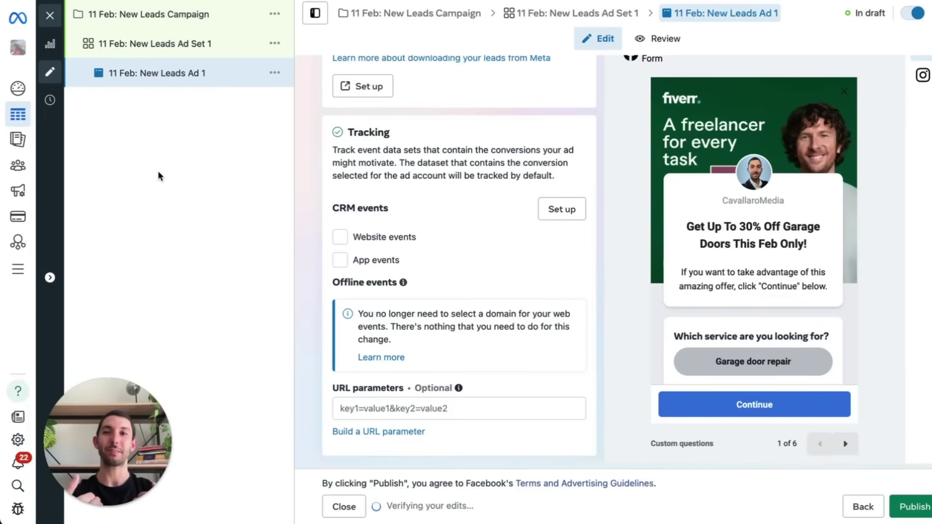
Open the CRM in a new browser tab and switch to the CavallaroMedia sub-account.
key("super+t")
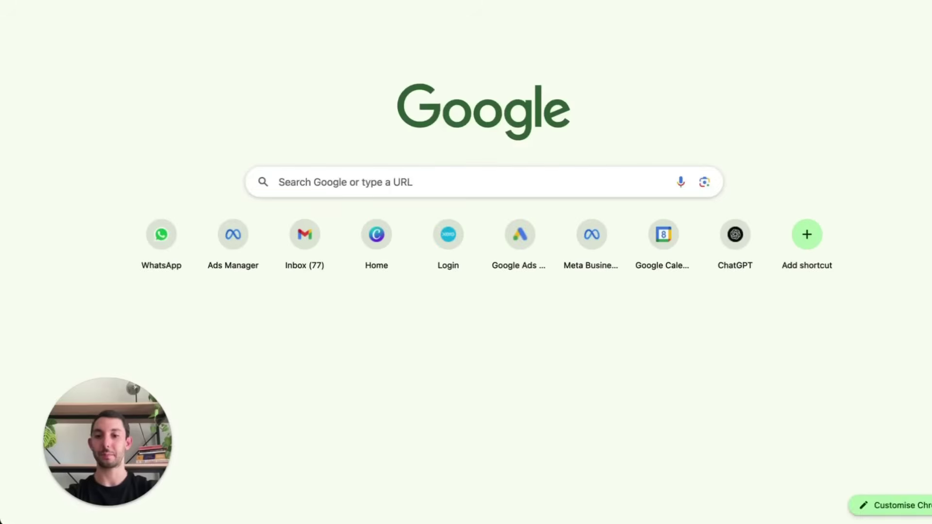
type("crm")
key("Return")
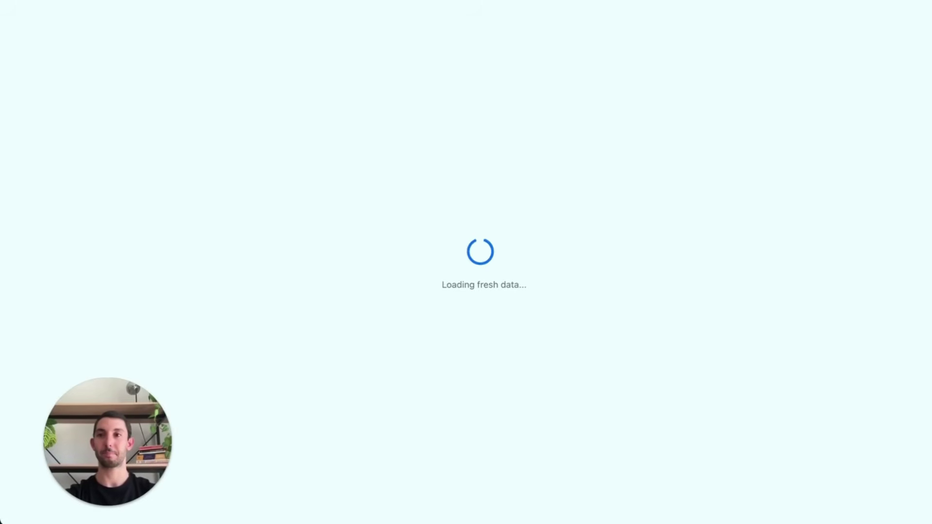
left_click(53, 62)
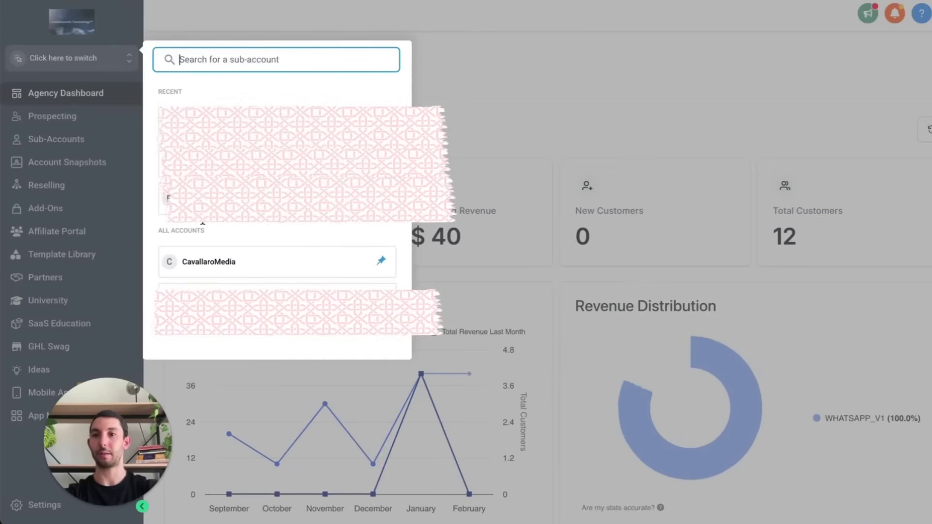
left_click(226, 272)
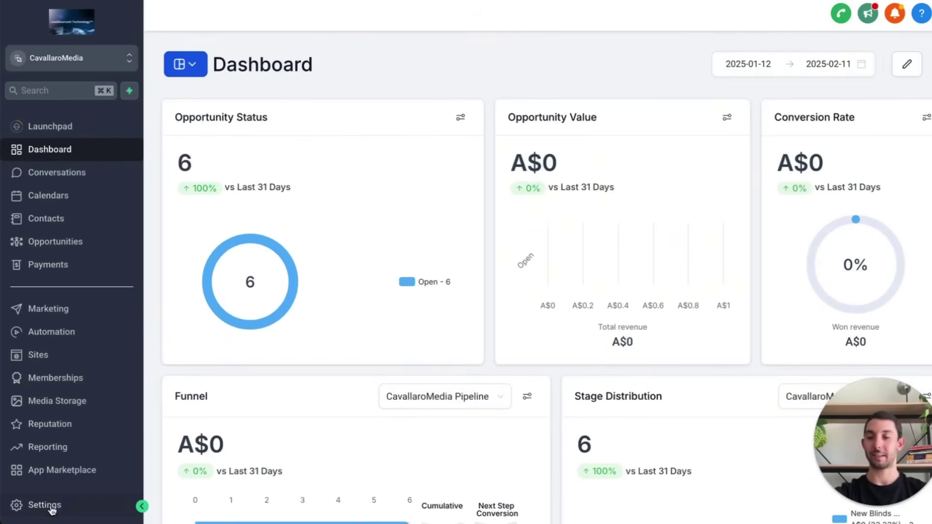
Review the Facebook form field mapping for "11 Feb: Test Form" in the integration settings, then leave without saving.
left_click(36, 507)
scroll(55, 439, "down", 6)
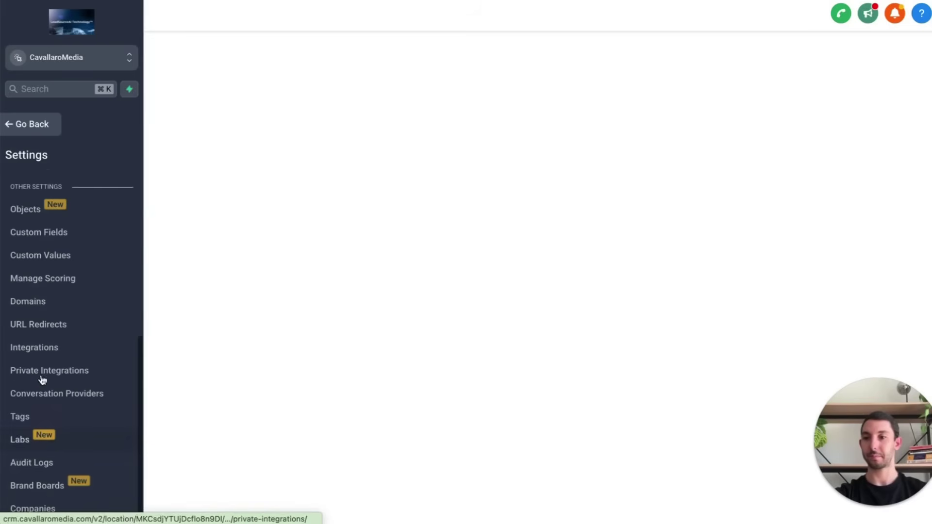
left_click(34, 348)
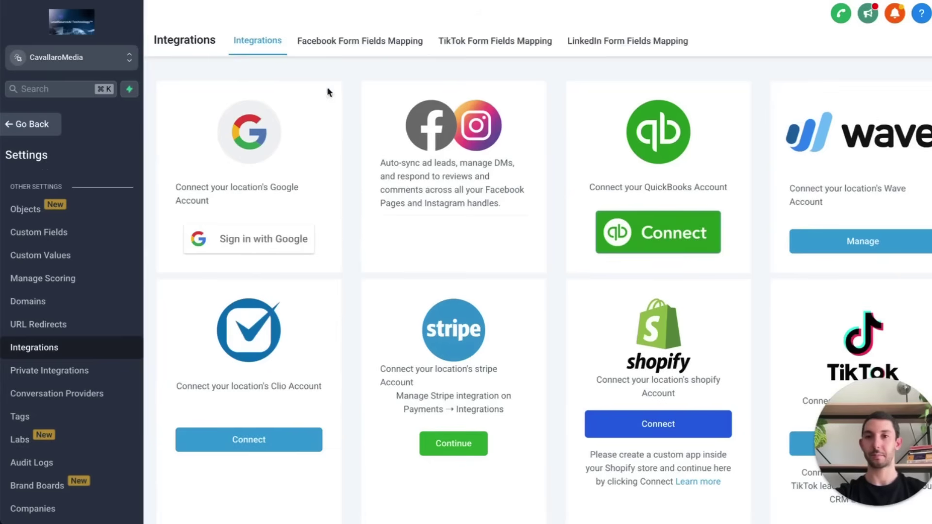
left_click(348, 39)
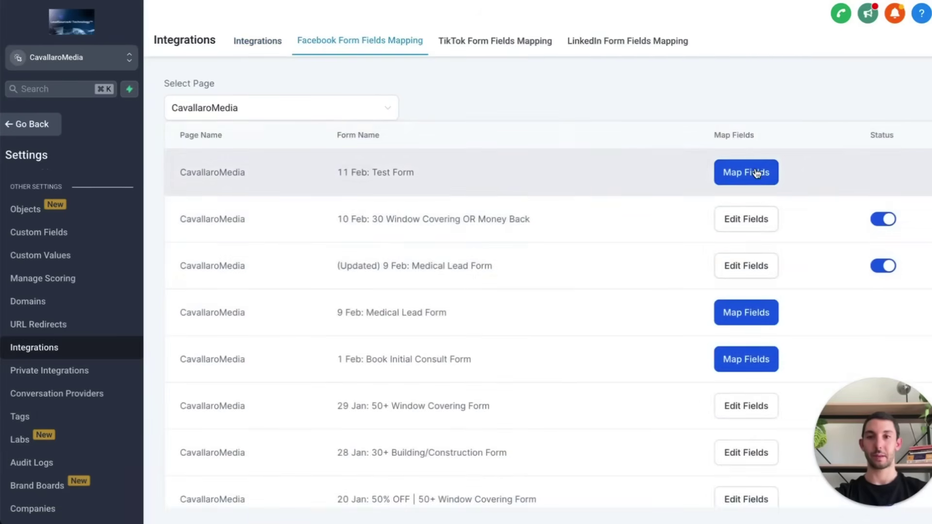
left_click(753, 171)
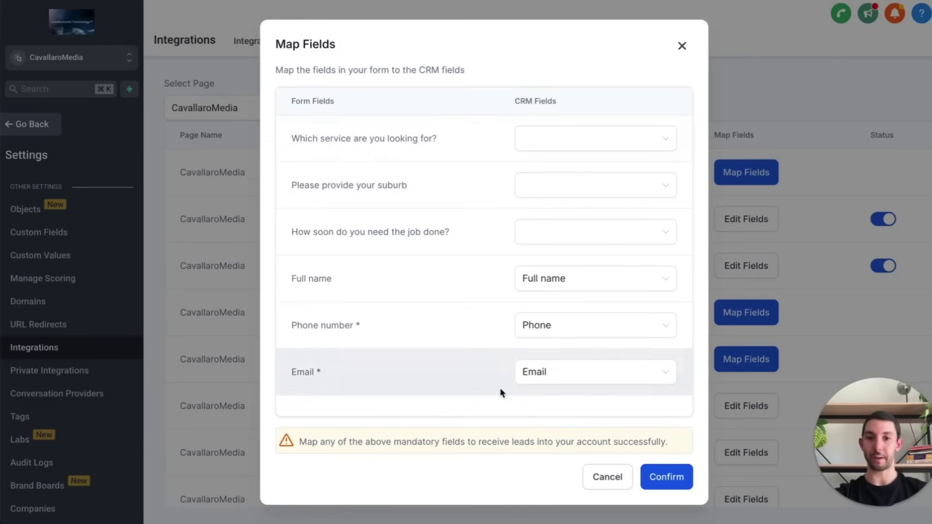
left_click(590, 476)
left_click(11, 127)
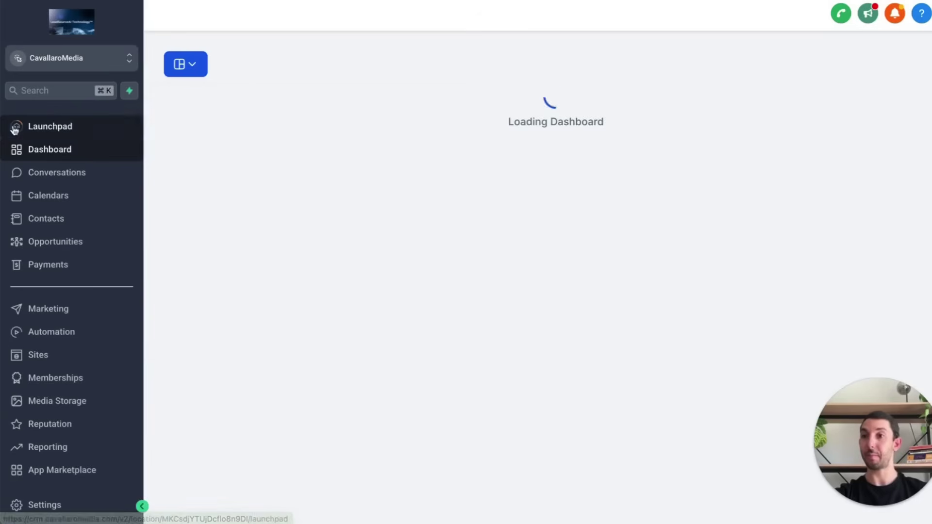
Create a new blank workflow in the CRM's automation area.
left_click(44, 337)
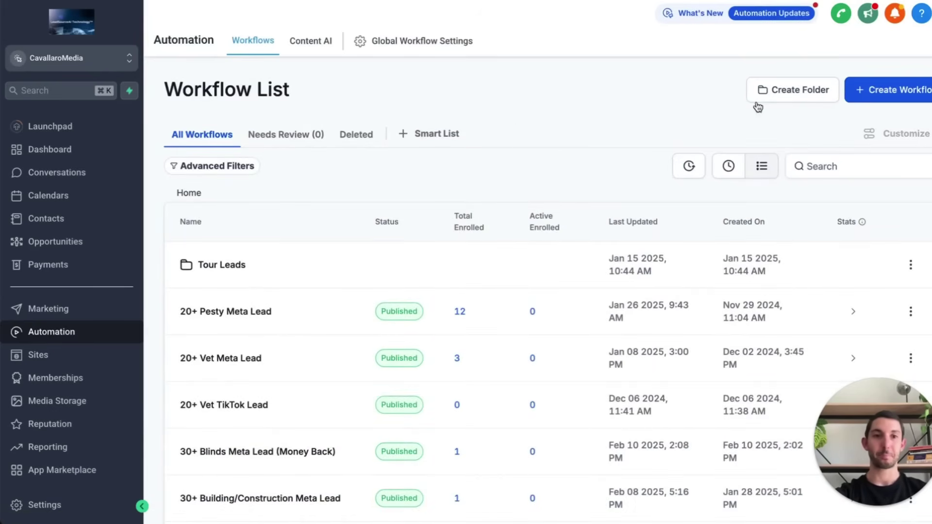
left_click(898, 95)
left_click(869, 140)
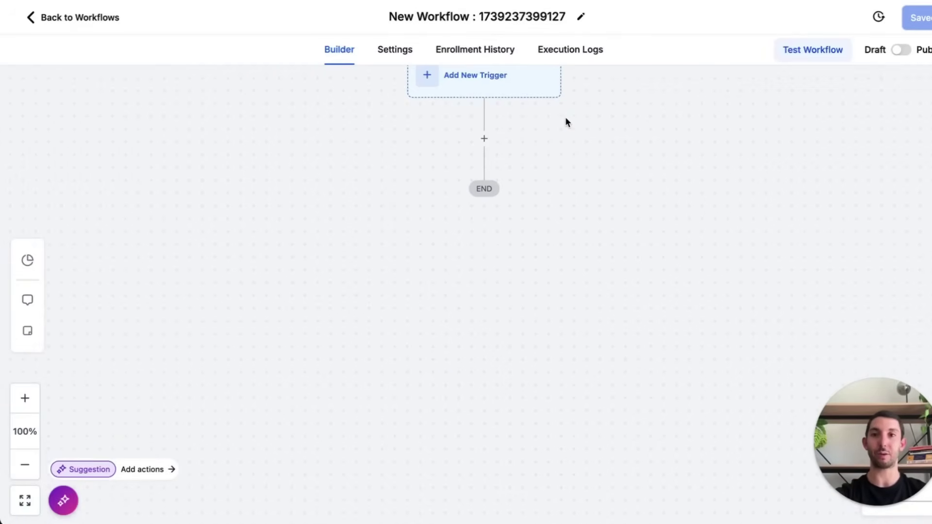
Start a Facebook Lead Form Submitted trigger and set its Page Is filter to CavallaroMedia.
left_click(461, 115)
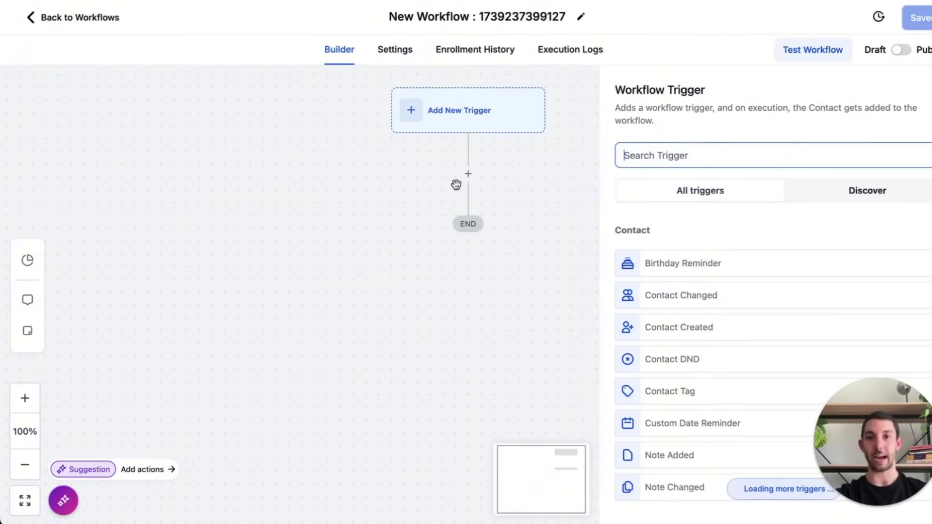
type("face")
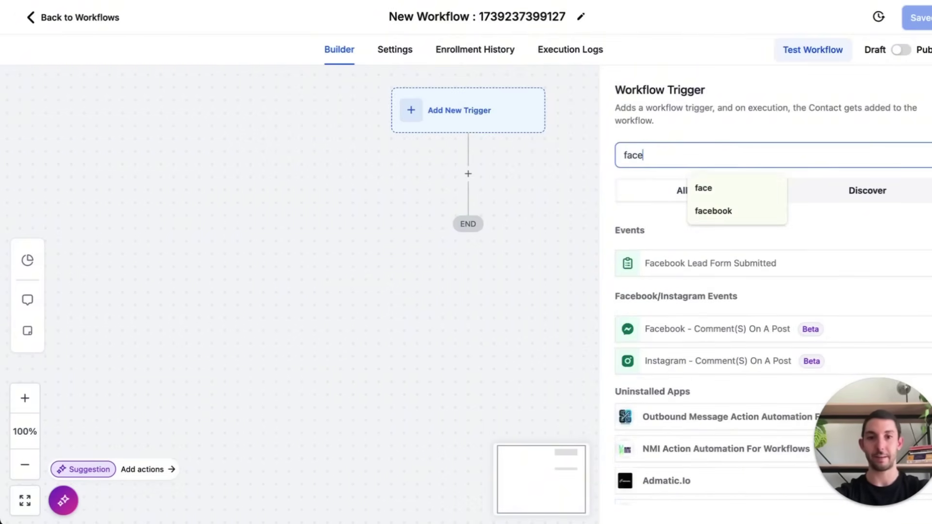
left_click(669, 263)
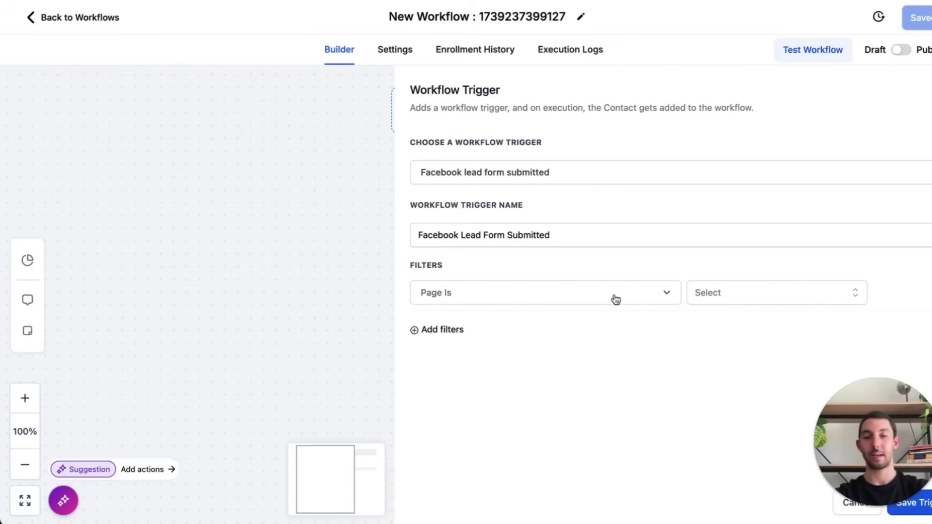
left_click(713, 294)
left_click(719, 352)
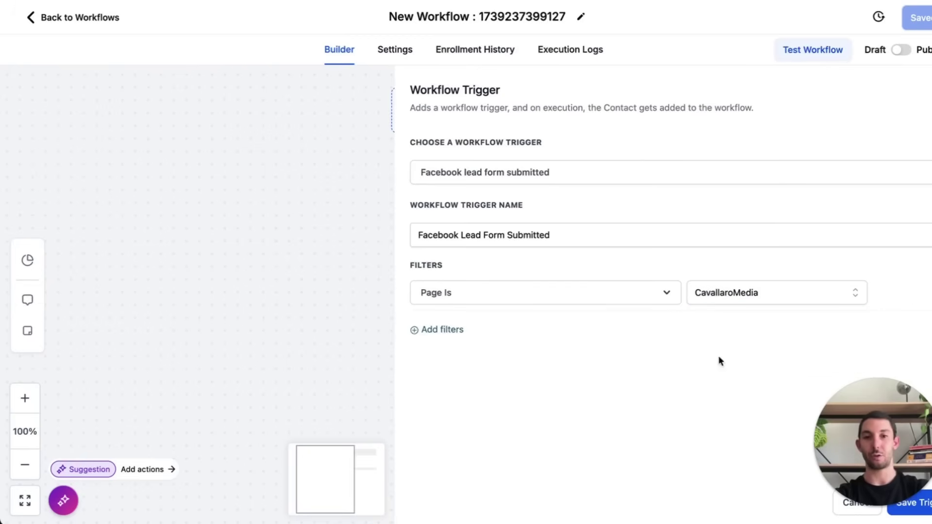
Try adding a Form Is filter to the lead form trigger, then close the trigger without saving it.
left_click(453, 329)
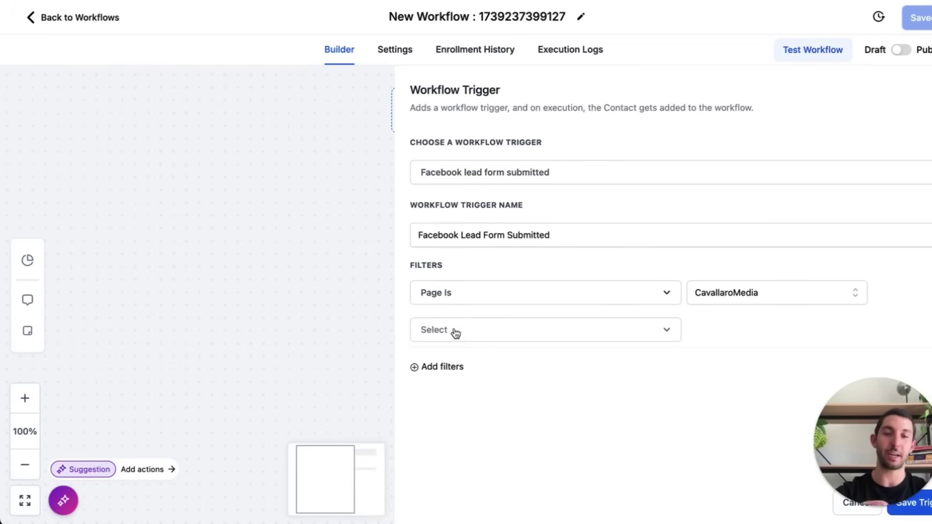
left_click(452, 331)
left_click(455, 418)
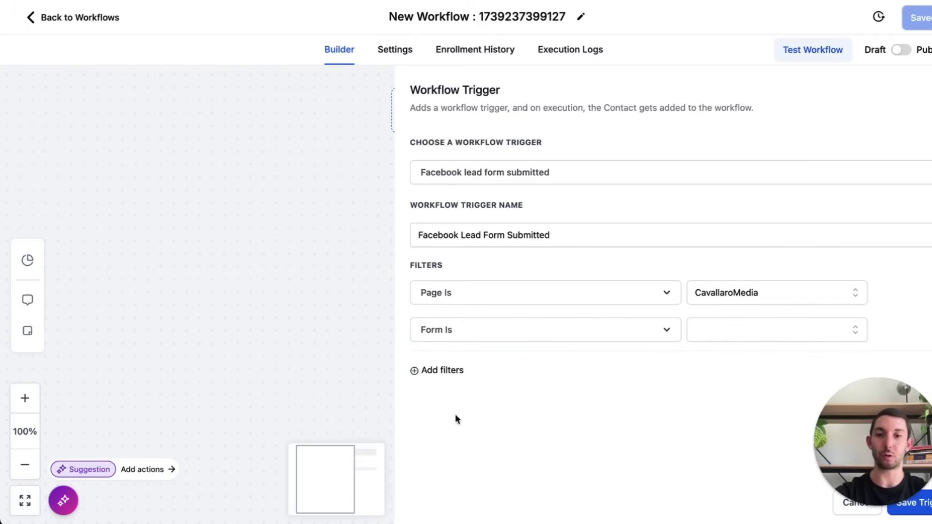
left_click(697, 334)
scroll(757, 412, "down", 5)
left_click(625, 452)
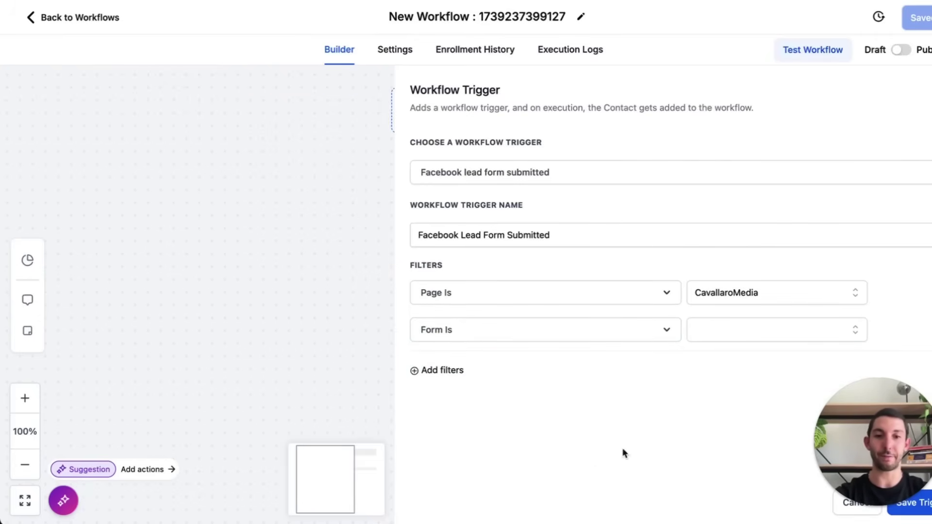
left_click(926, 88)
Choose Send Internal Notification as the workflow's action and set its notification type to Email.
left_click(466, 170)
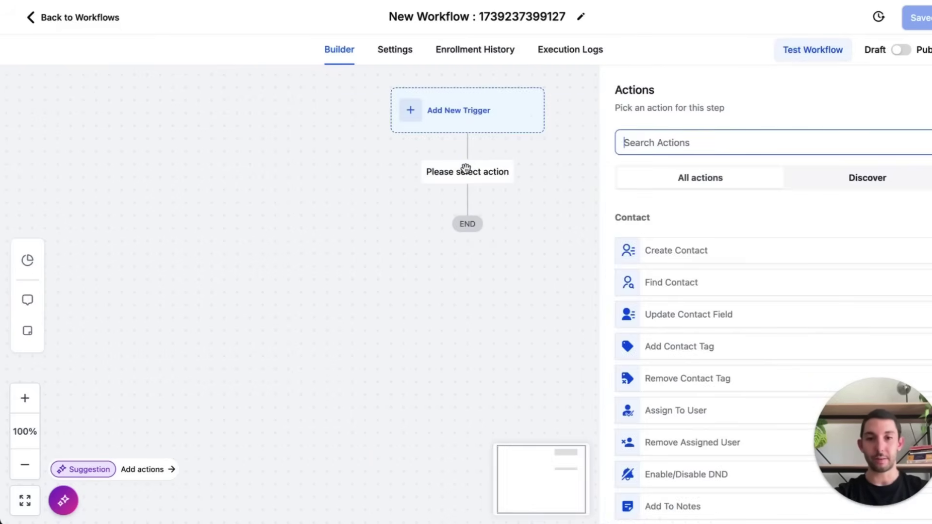
left_click(698, 140)
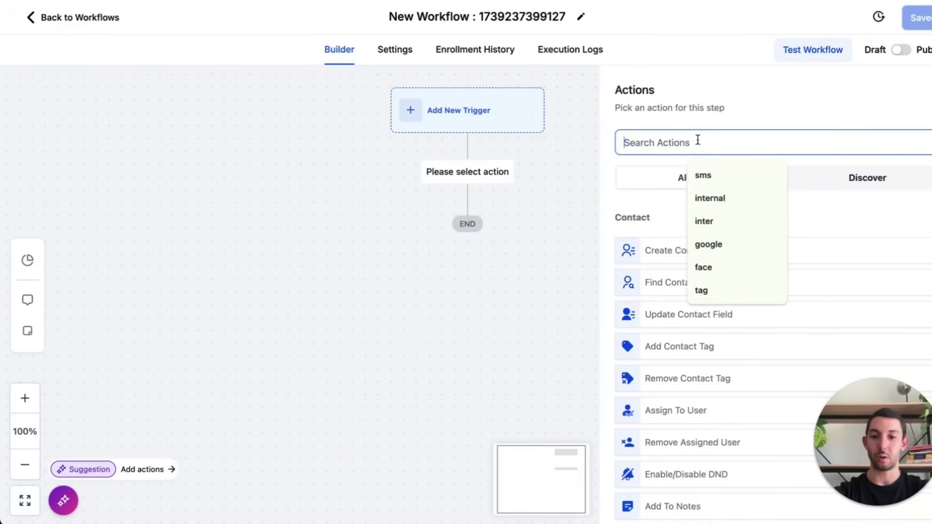
type("inter")
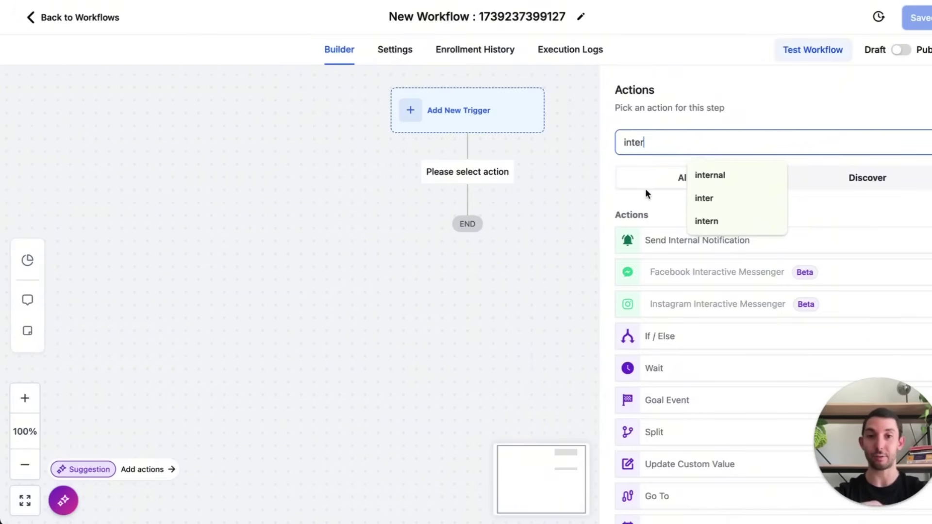
left_click(682, 240)
left_click(679, 226)
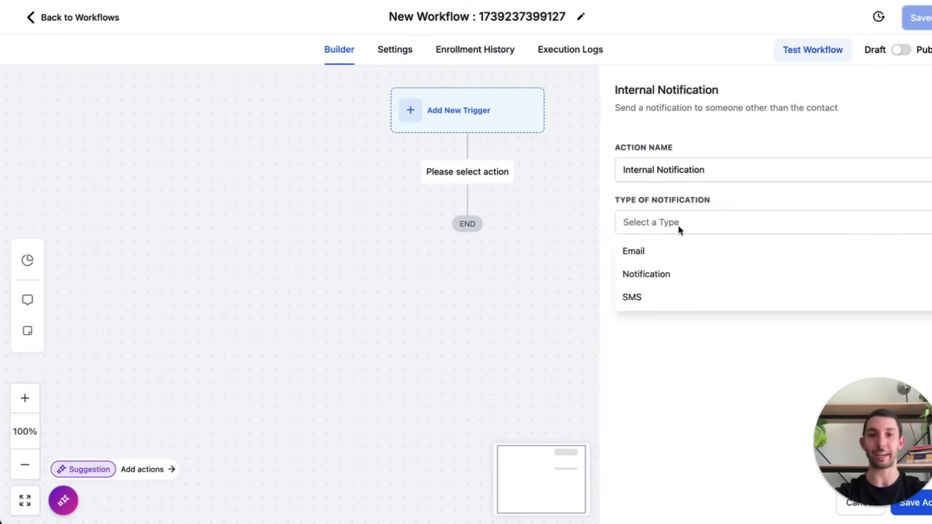
left_click(649, 250)
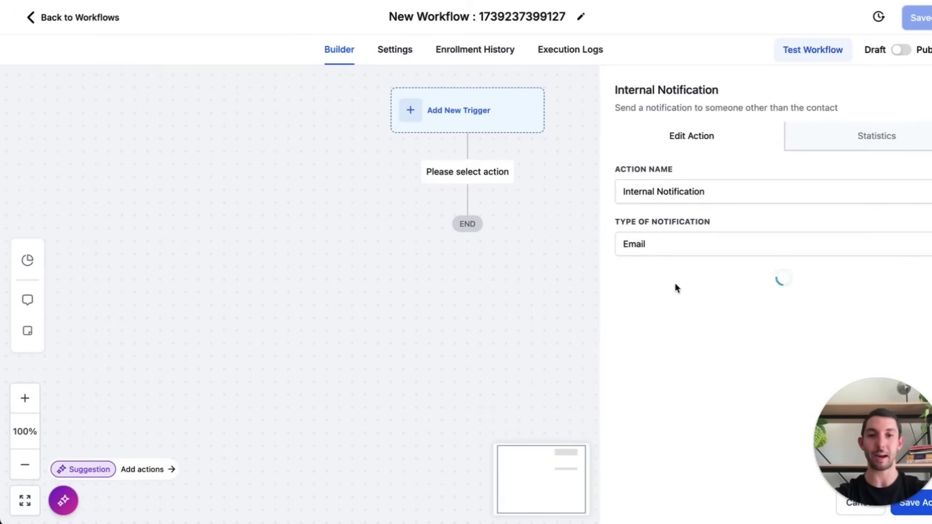
Add a "Name:" line to the notification message with the contact's Full Name custom value.
scroll(674, 282, "down", 9)
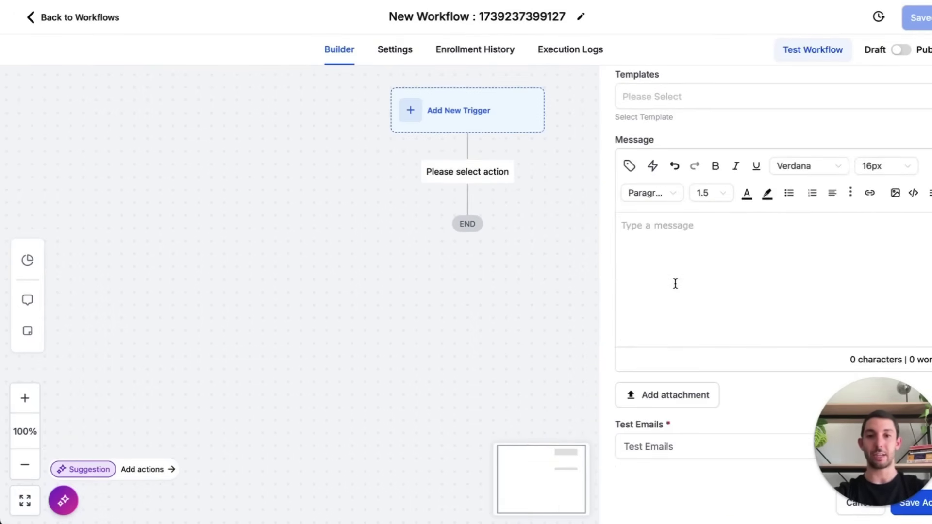
left_click(669, 265)
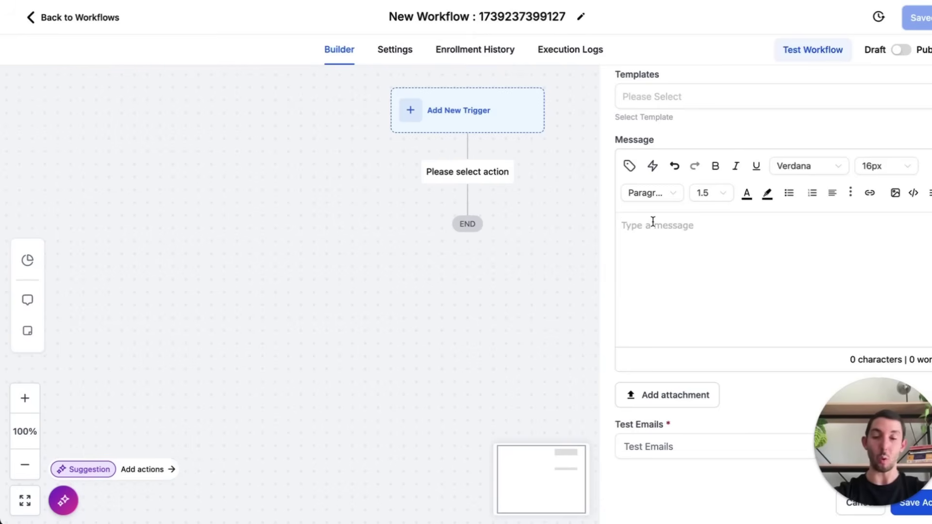
type("Name")
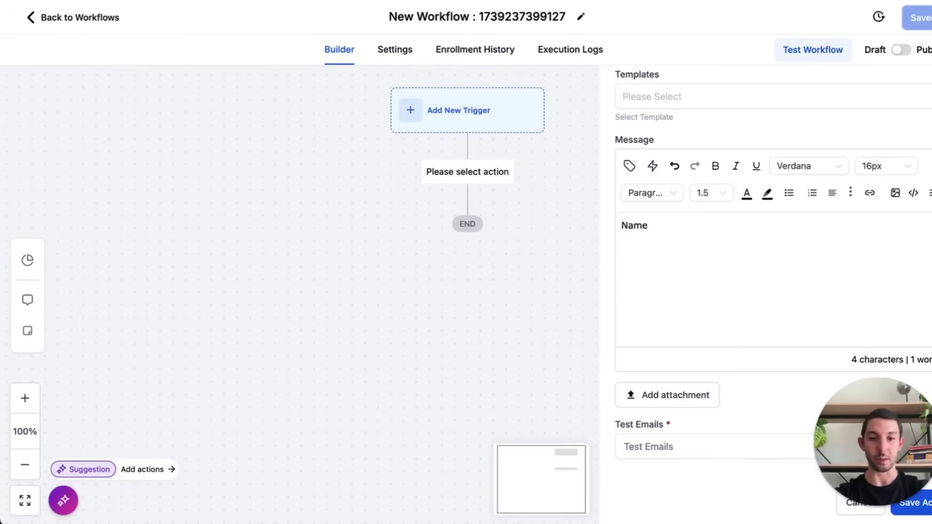
type(":")
left_click(629, 165)
left_click(563, 231)
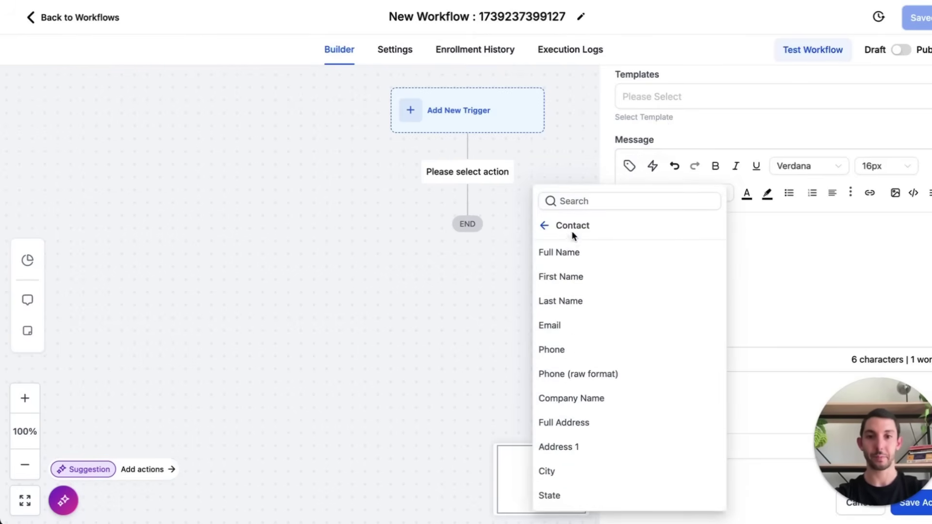
left_click(546, 253)
key("Return")
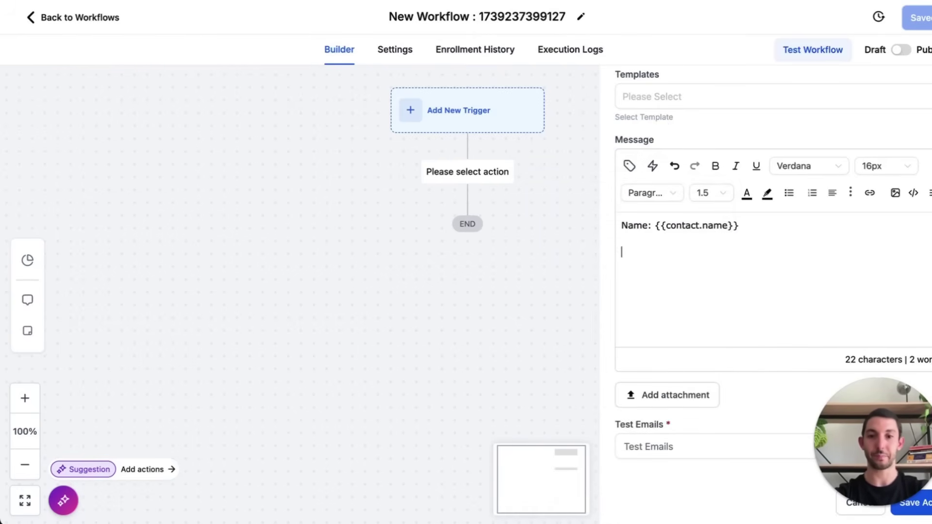
Add a "Phone:" line to the notification message with the contact's Phone custom value.
type("Phone:")
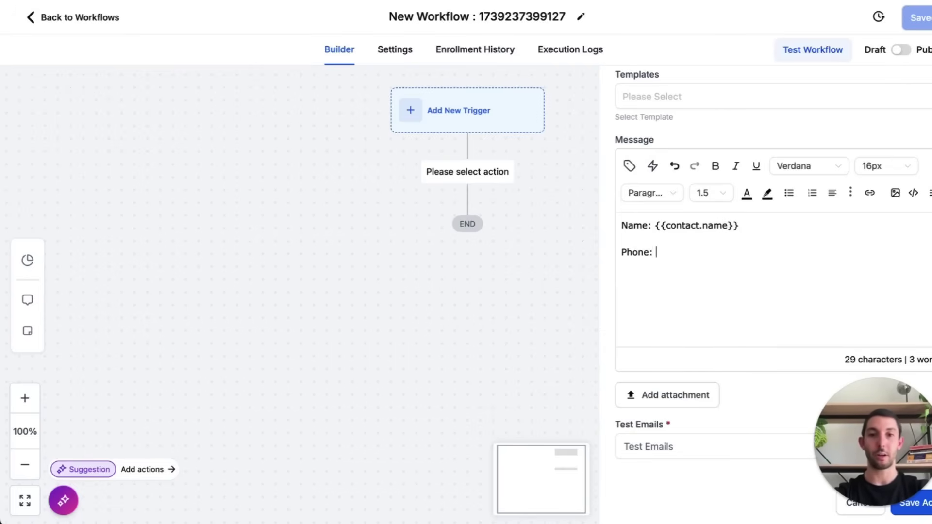
left_click(632, 174)
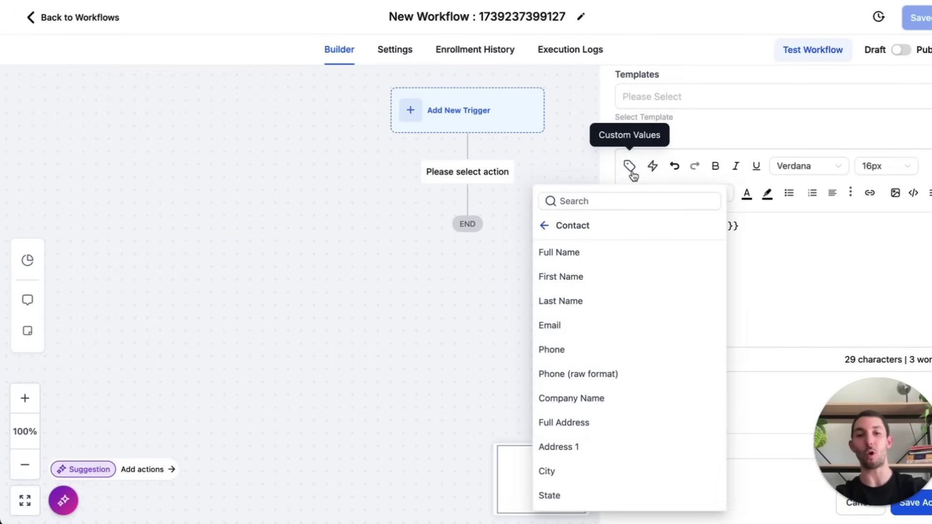
left_click(559, 349)
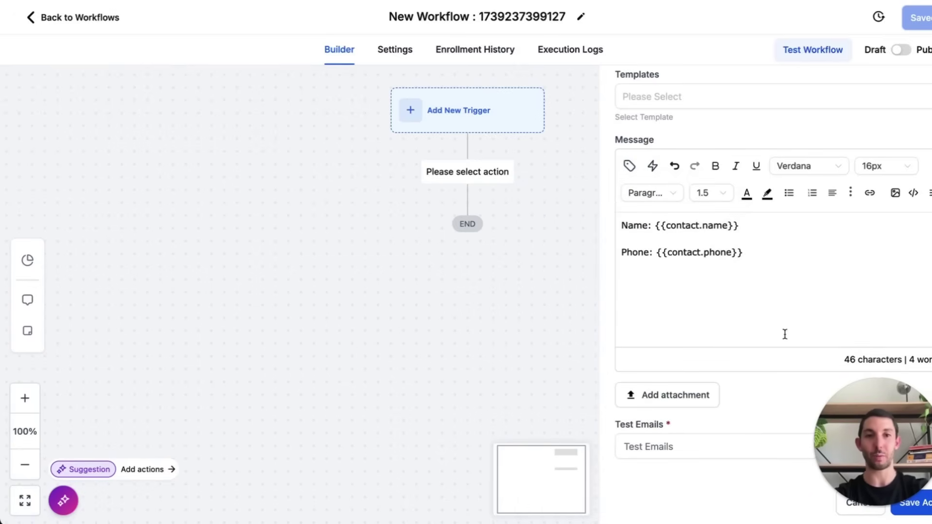